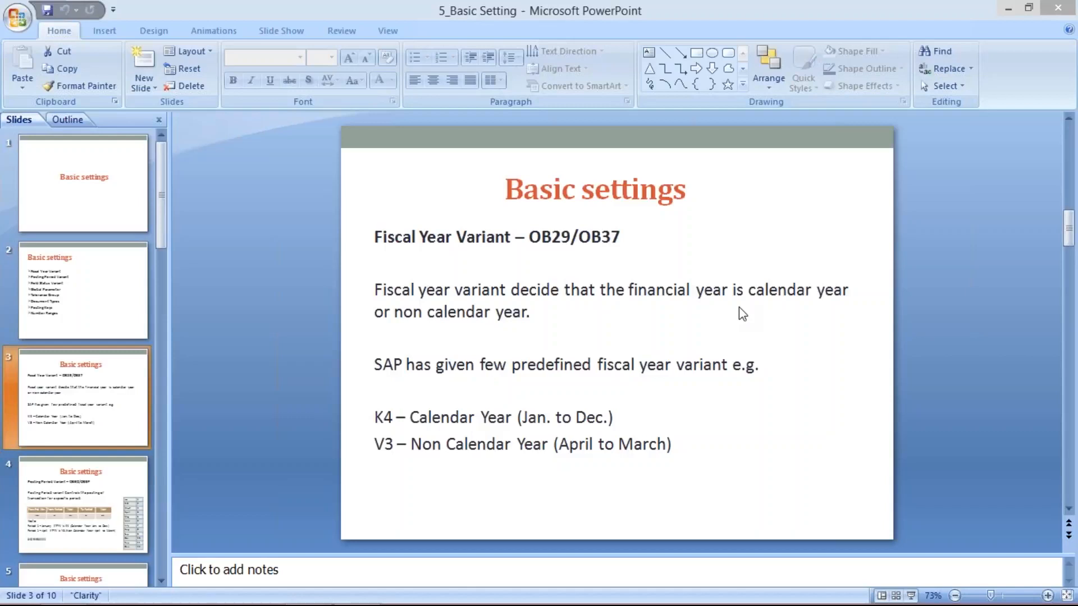
- Switch to the spreadsheet and enter APRIL in cell I4 and MARCH in cell J4
key("alt+Tab")
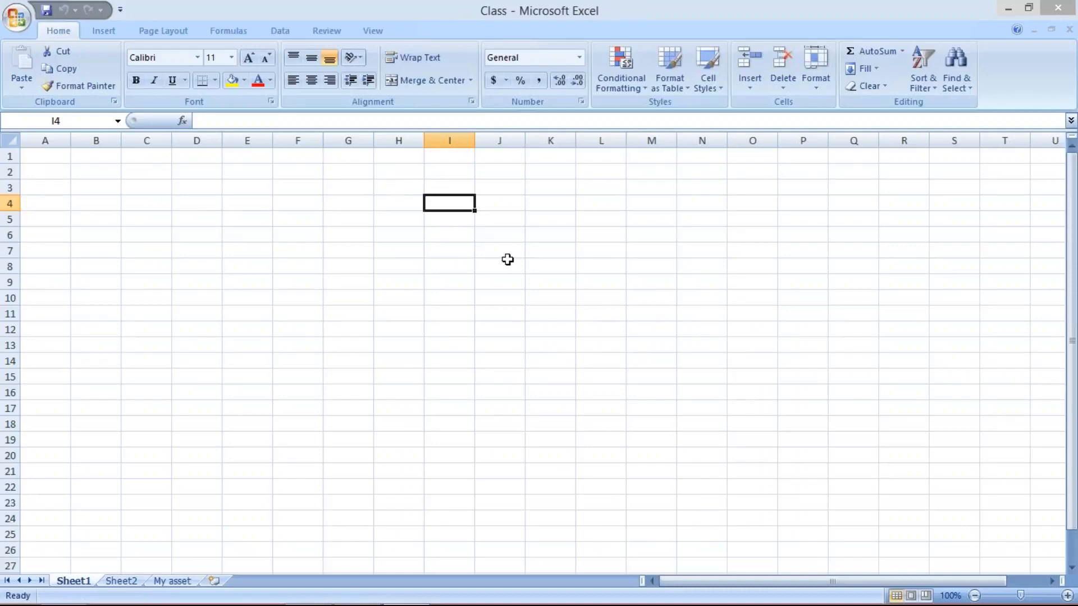
type("A")
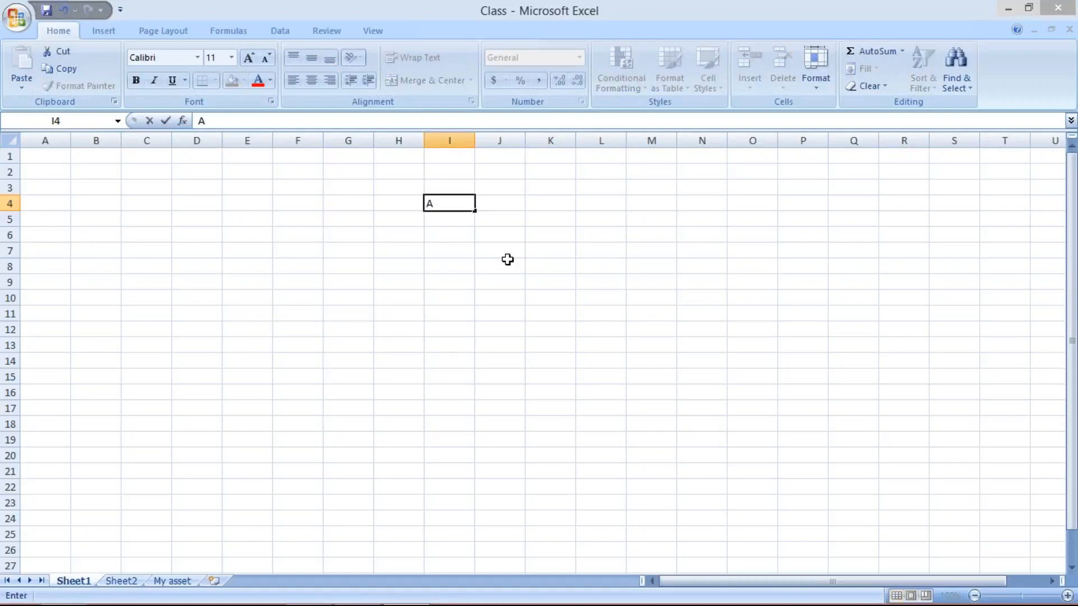
type("PRIL")
key("Tab")
type("MARCH")
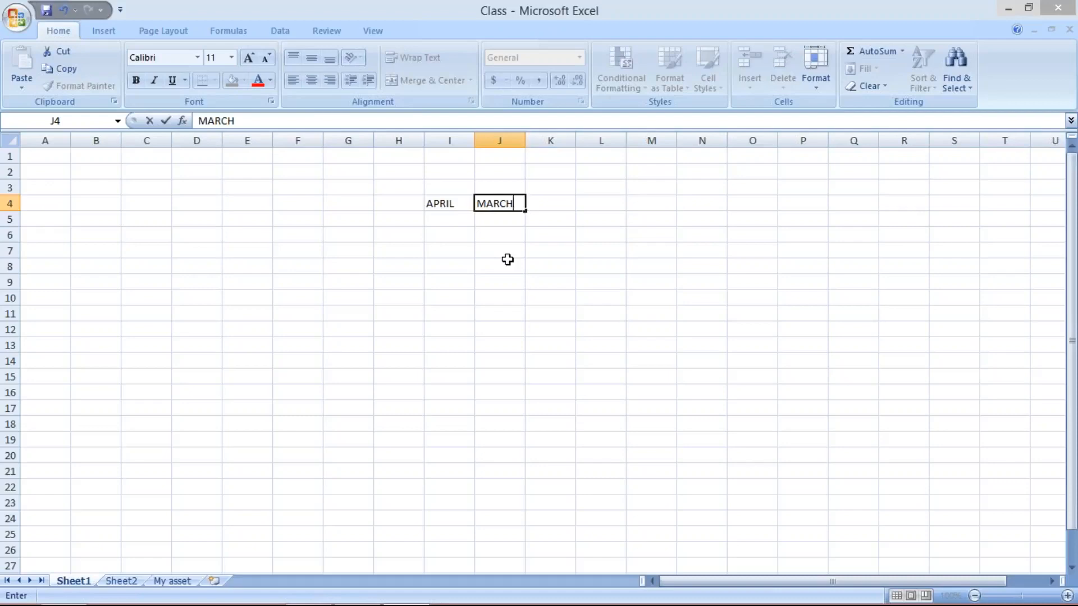
key("Return")
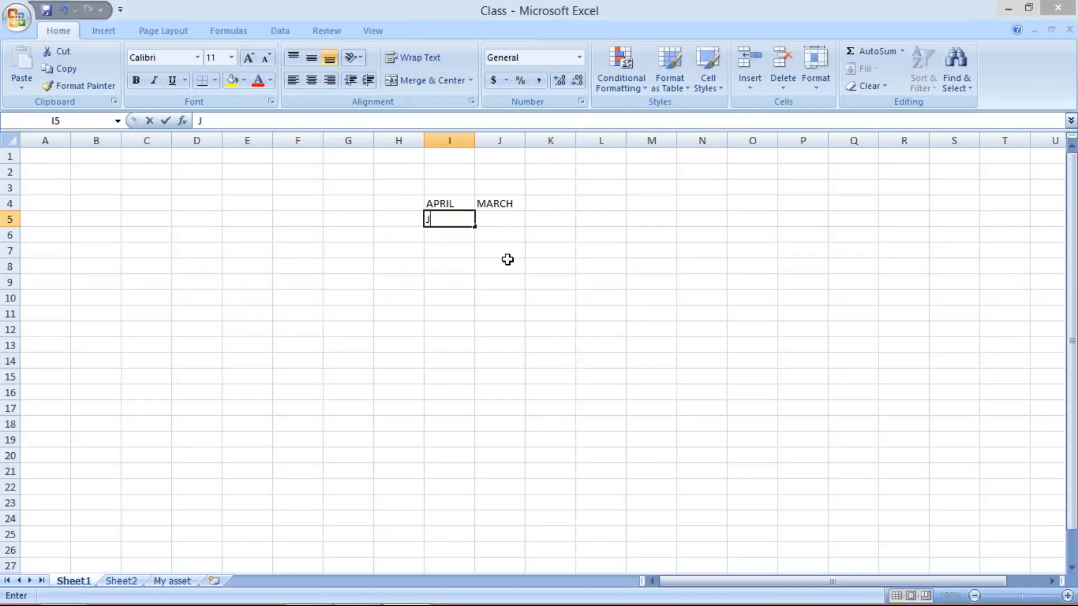
- Enter JAN in cell I5 and DEC. in cell J5
type("JAN")
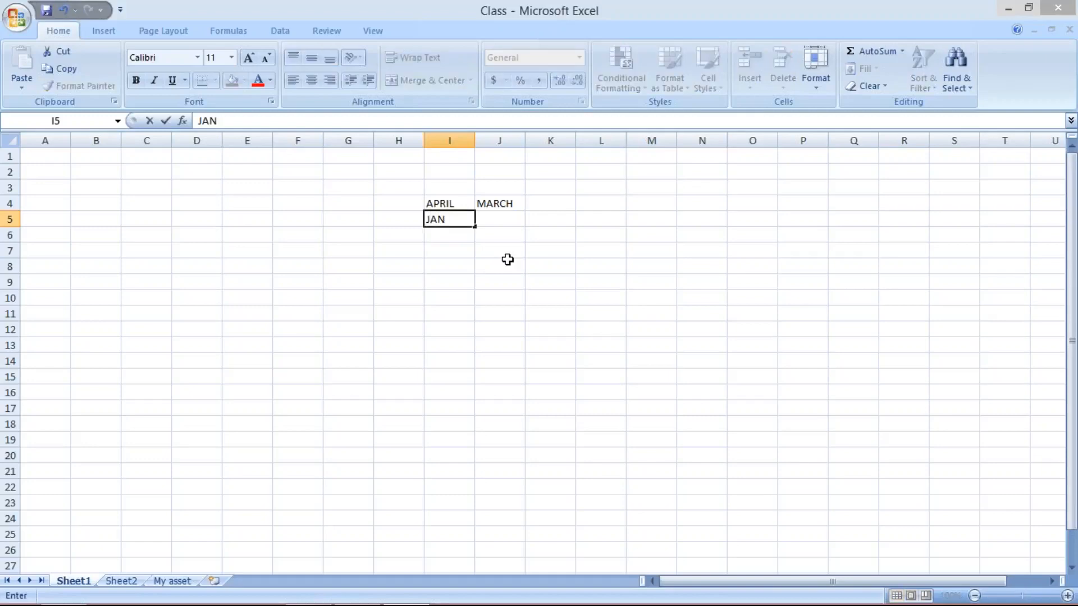
key("Tab")
type("DEC")
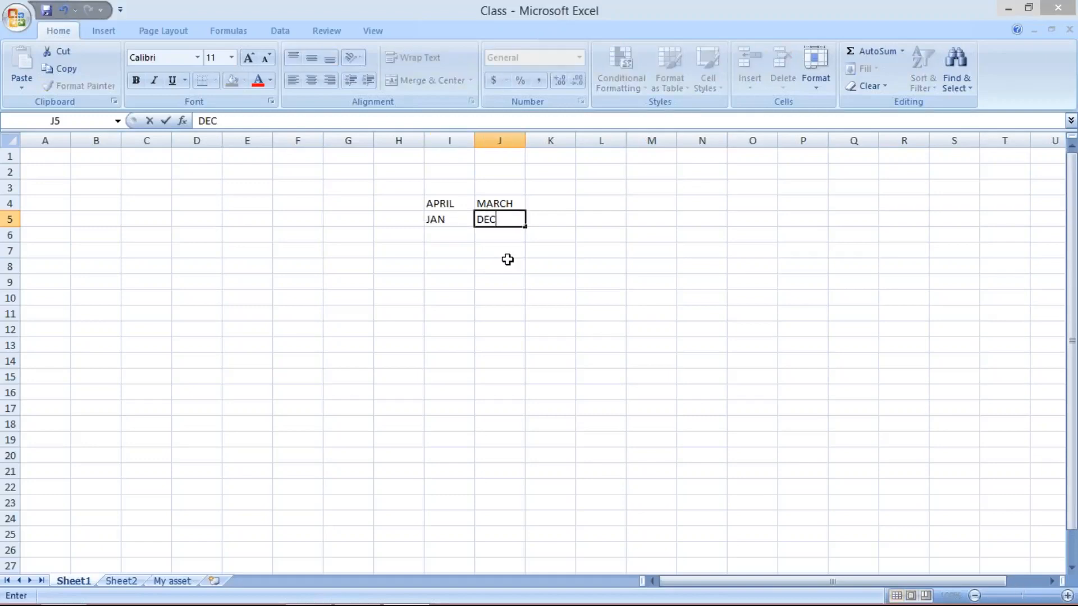
type(".")
key("Return")
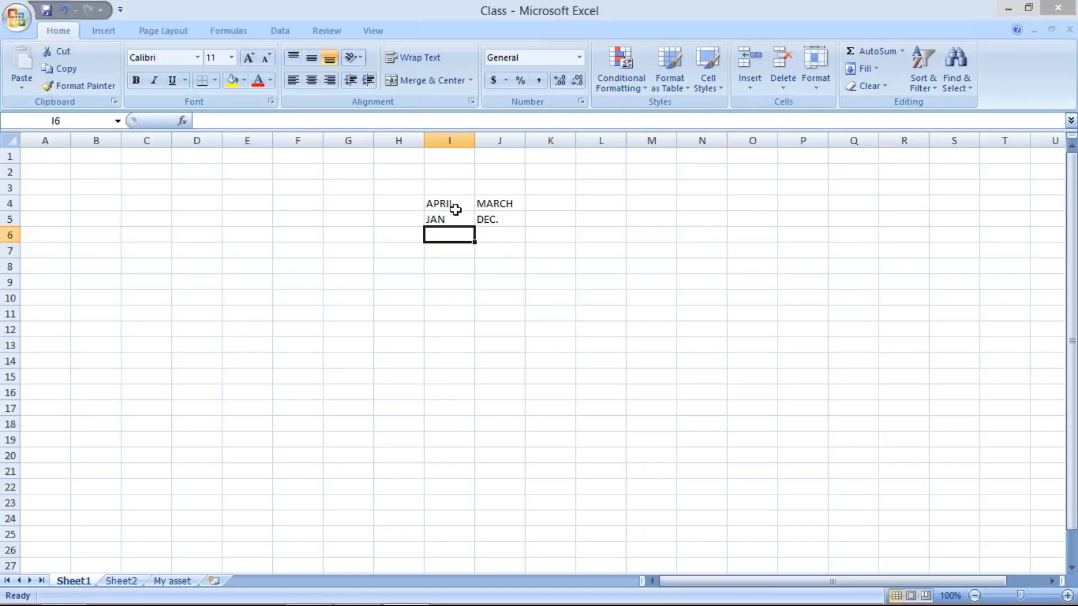
- Enter CAL. YEAR in cell K5
left_click(541, 218)
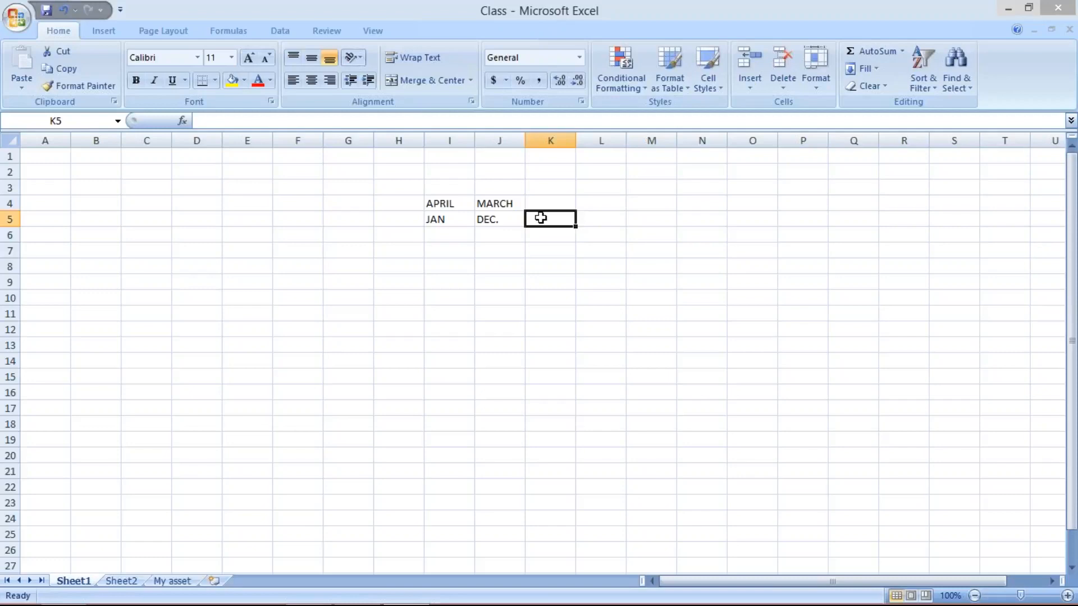
left_click(438, 200)
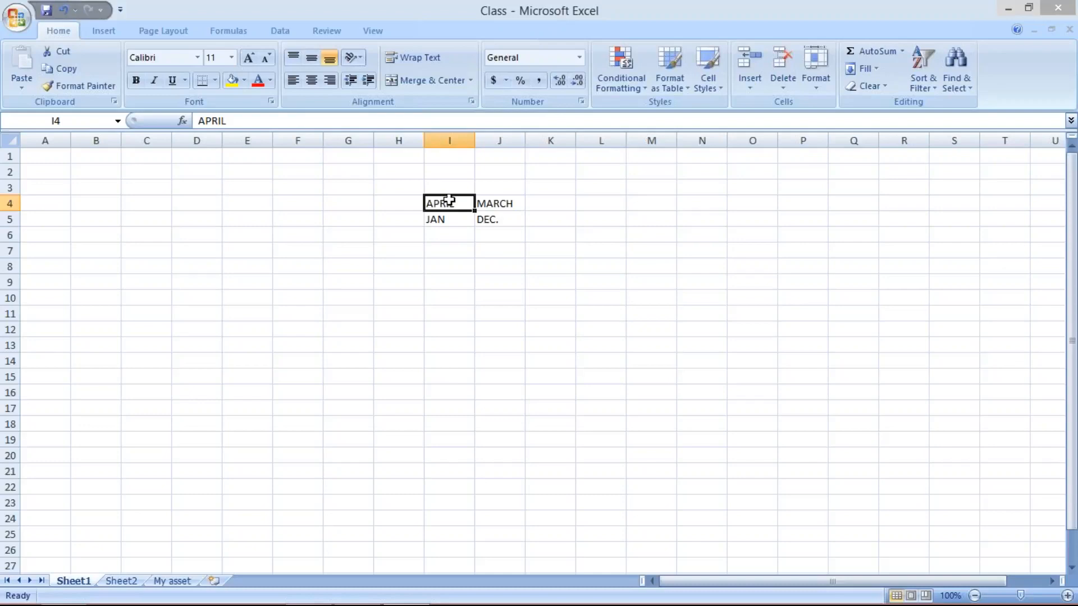
left_click(554, 205)
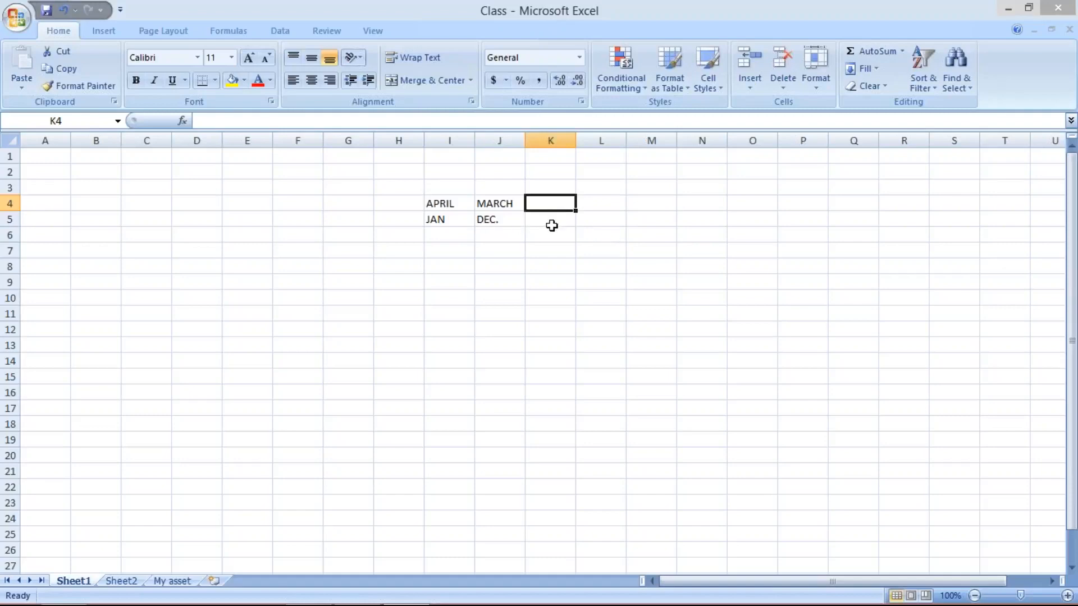
left_click(553, 221)
type("C")
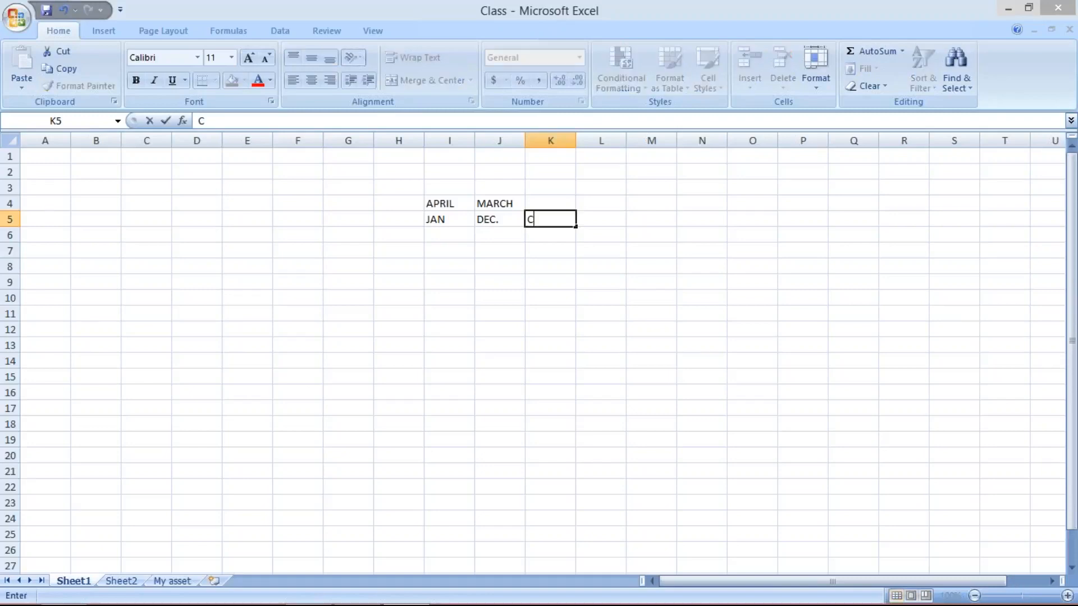
type("AL. YEAR")
- Autofit column K and enter NON. C. YEAR in cell K4
left_click(574, 138)
double_click(574, 138)
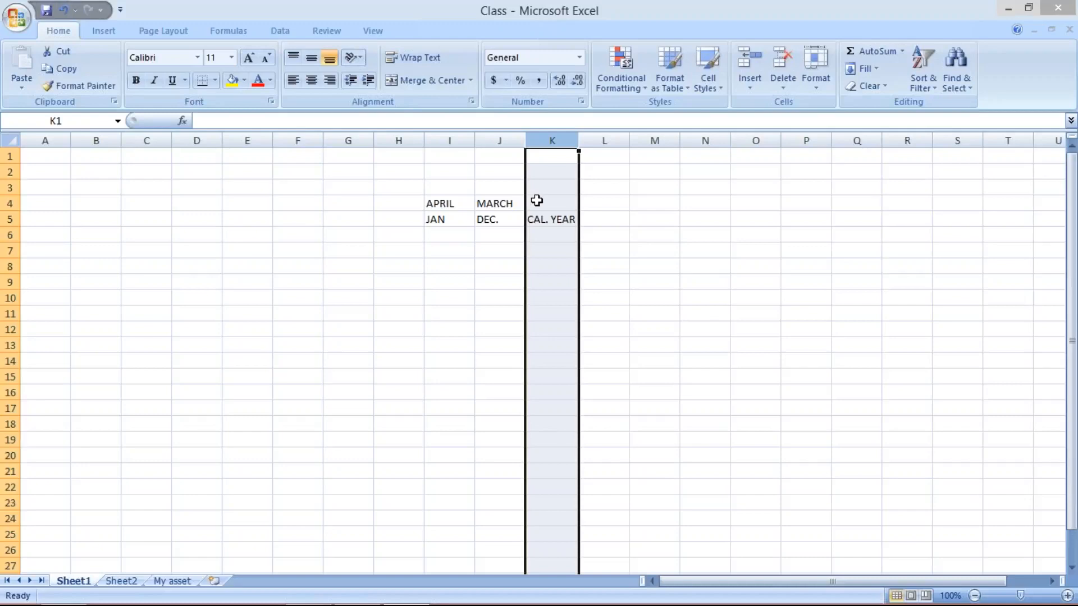
left_click(536, 201)
type("NON")
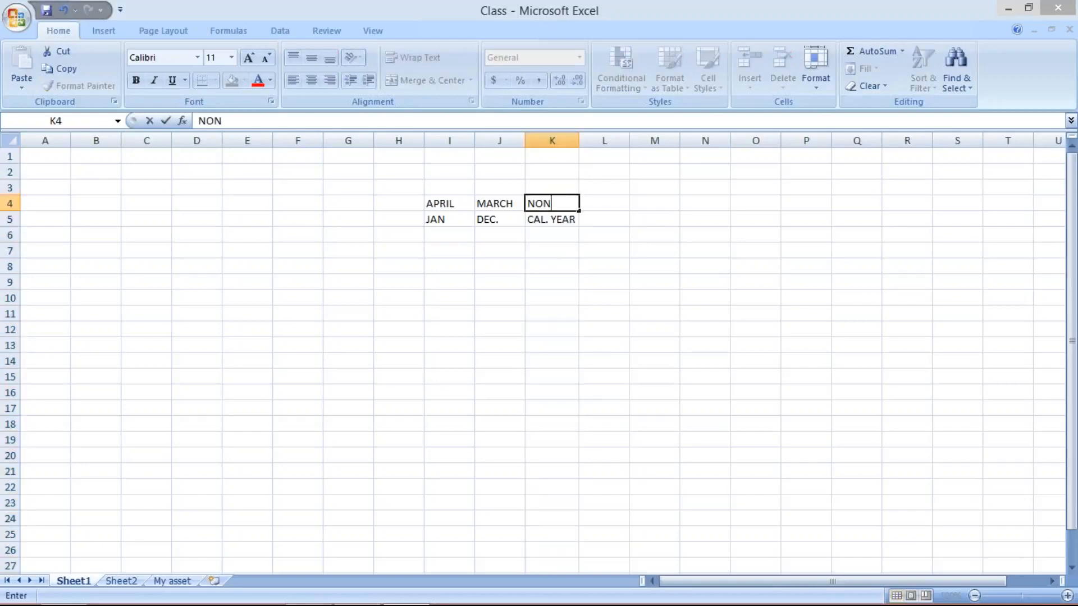
type(". C. YEAR")
key("Return")
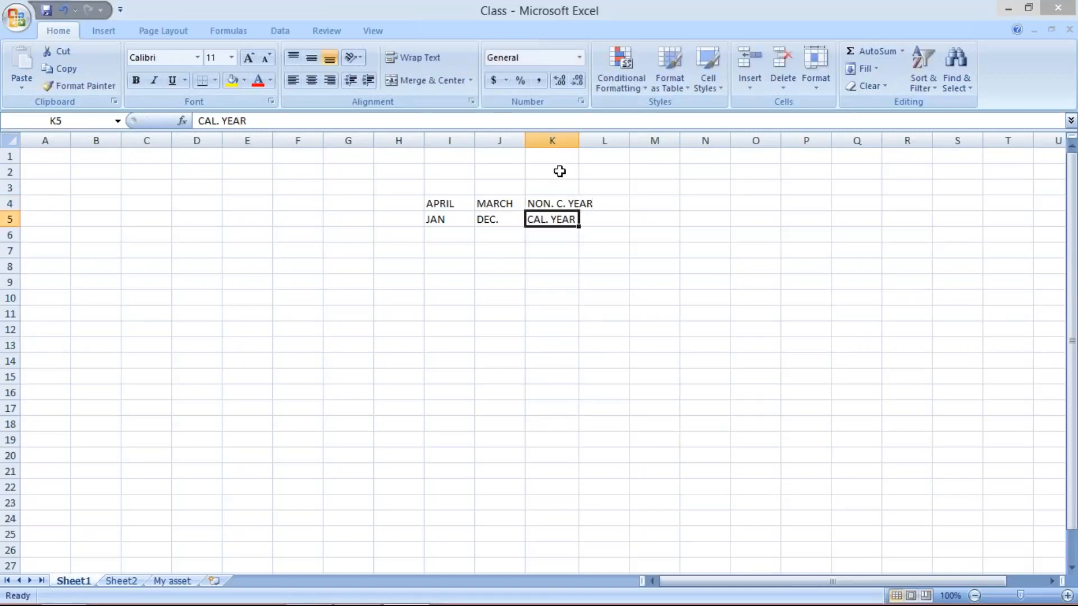
- Widen column K so NON. C. YEAR fits in the column
left_click_drag(579, 140, 597, 141)
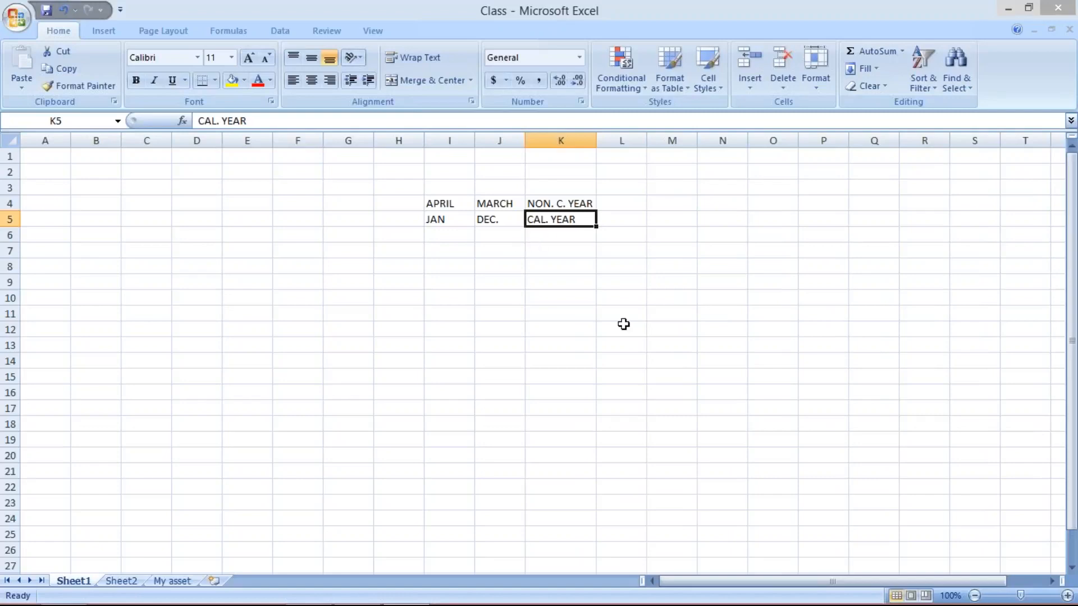
- Review the month and year-type entries in rows 4 and 5, cell by cell
mouse_move(925, 604)
left_click(442, 219)
left_click(489, 219)
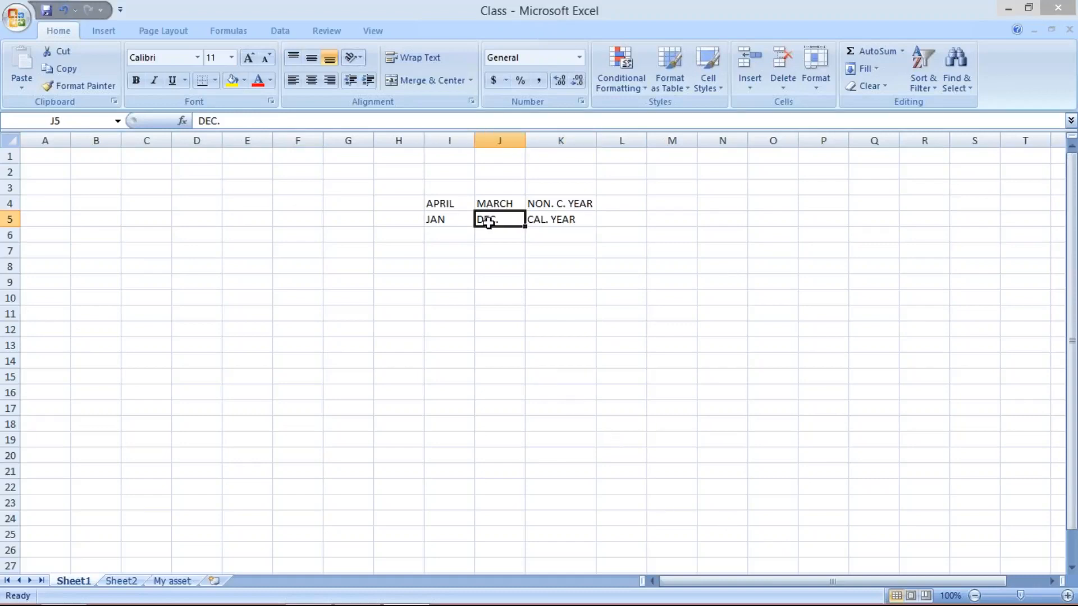
left_click(546, 216)
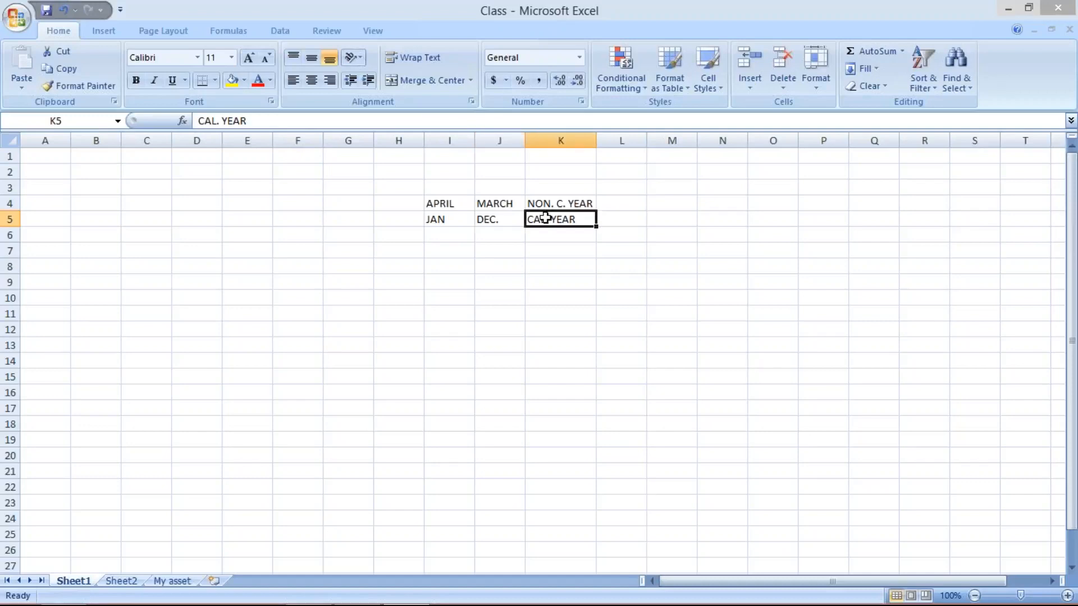
left_click(446, 203)
left_click(505, 206)
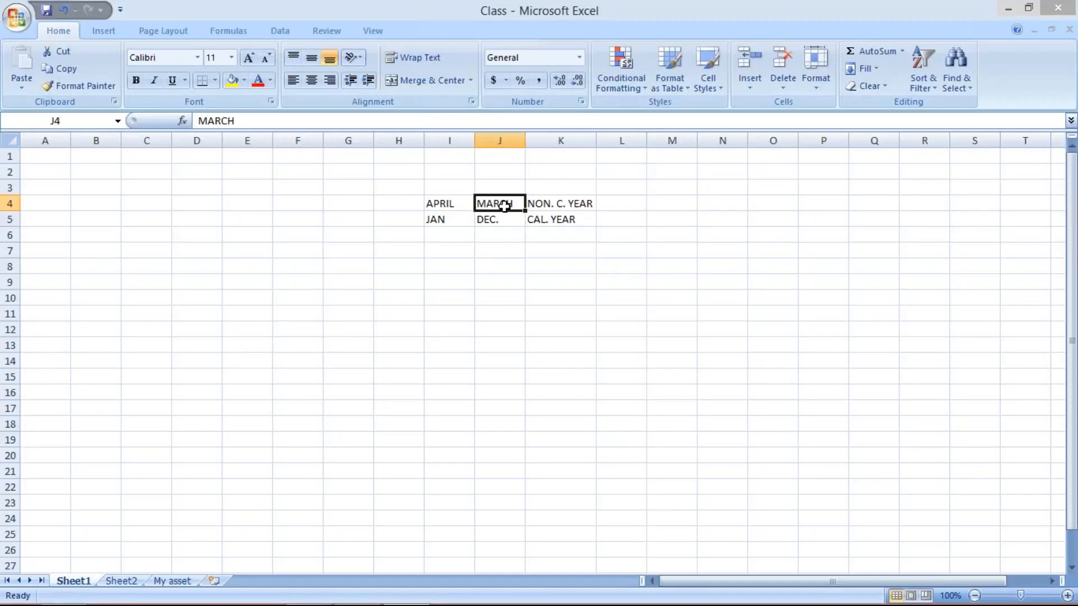
left_click(563, 202)
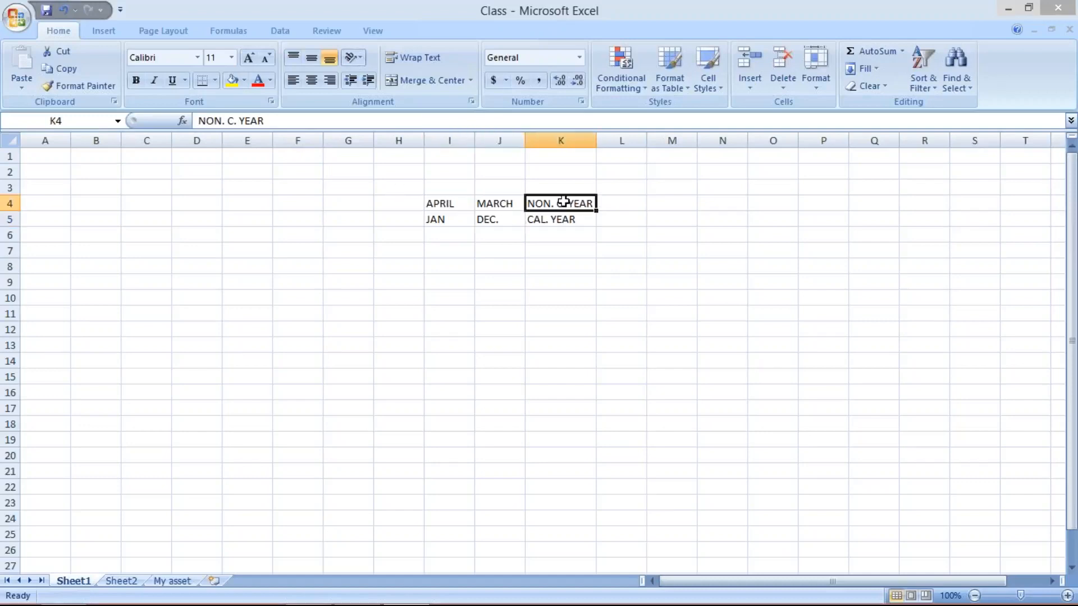
left_click(436, 205)
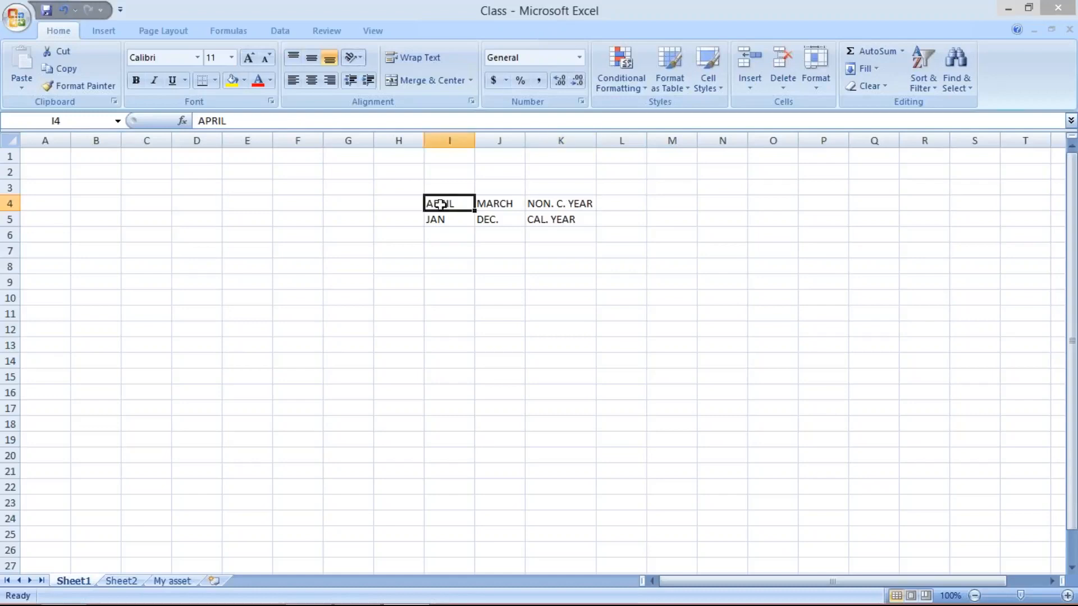
left_click(502, 206)
left_click(551, 205)
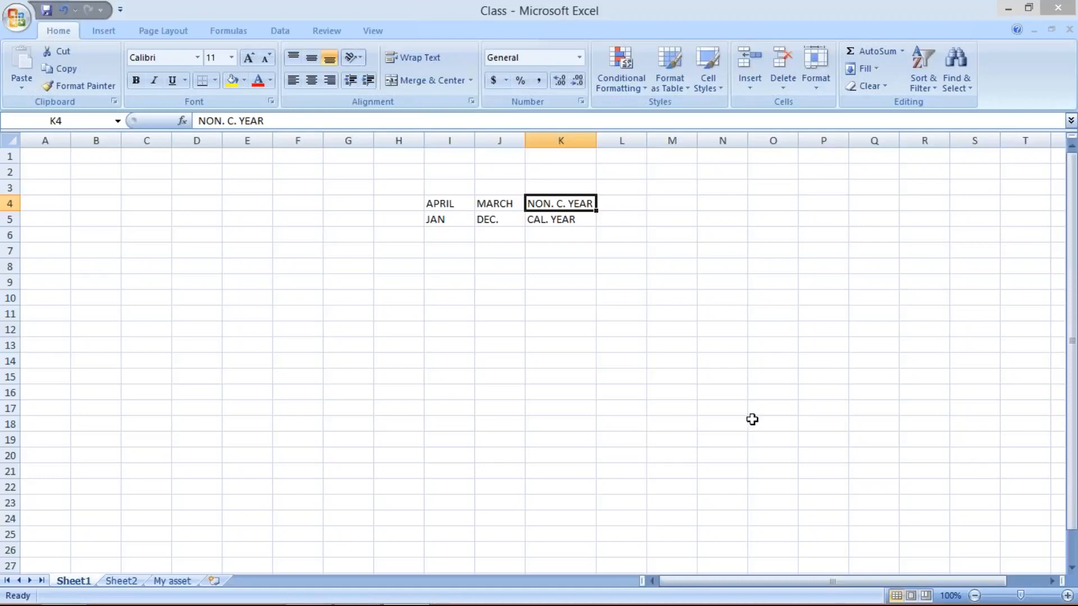
- Return to the PowerPoint slide on fiscal year variants
left_click(924, 521)
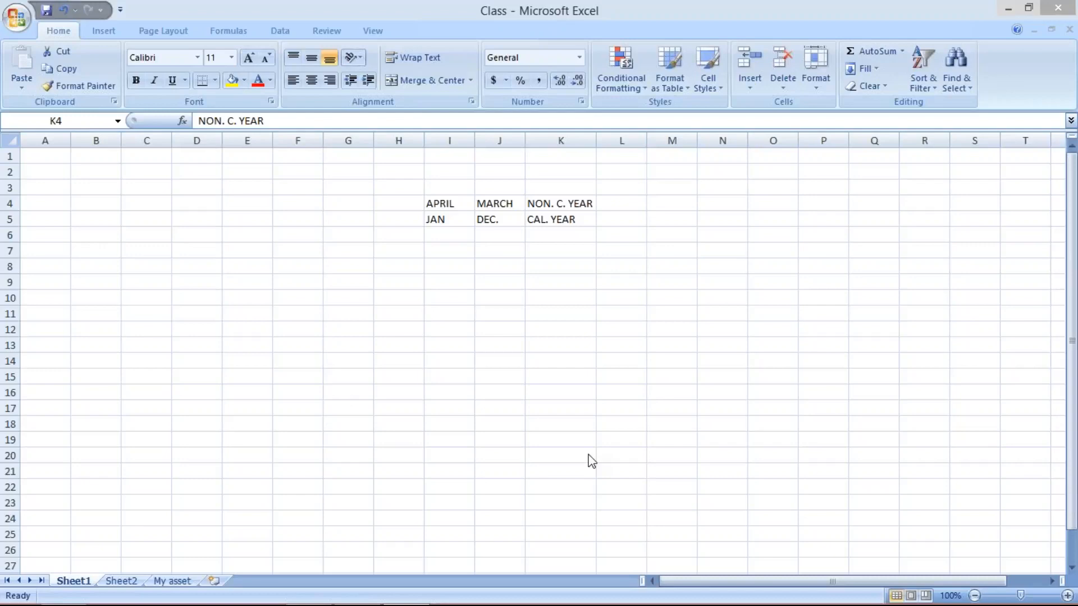
mouse_move(354, 603)
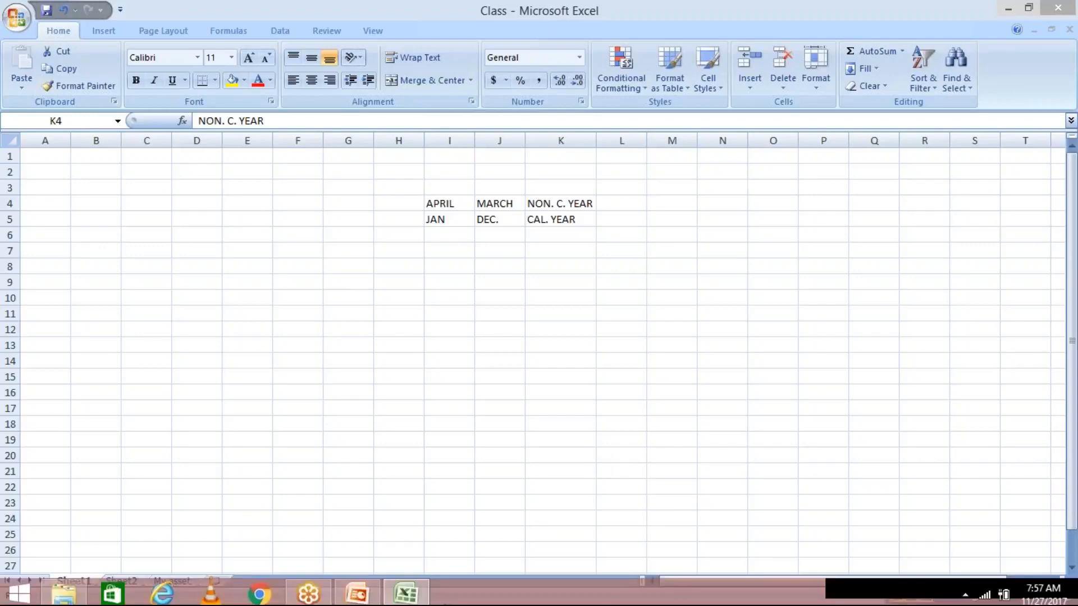
left_click(358, 595)
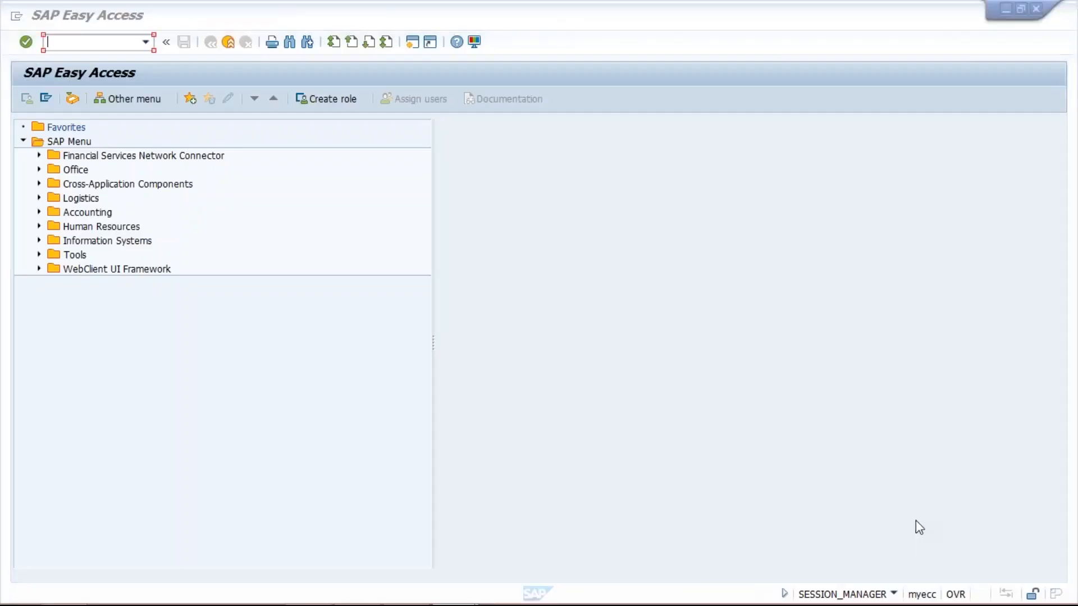
mouse_move(464, 603)
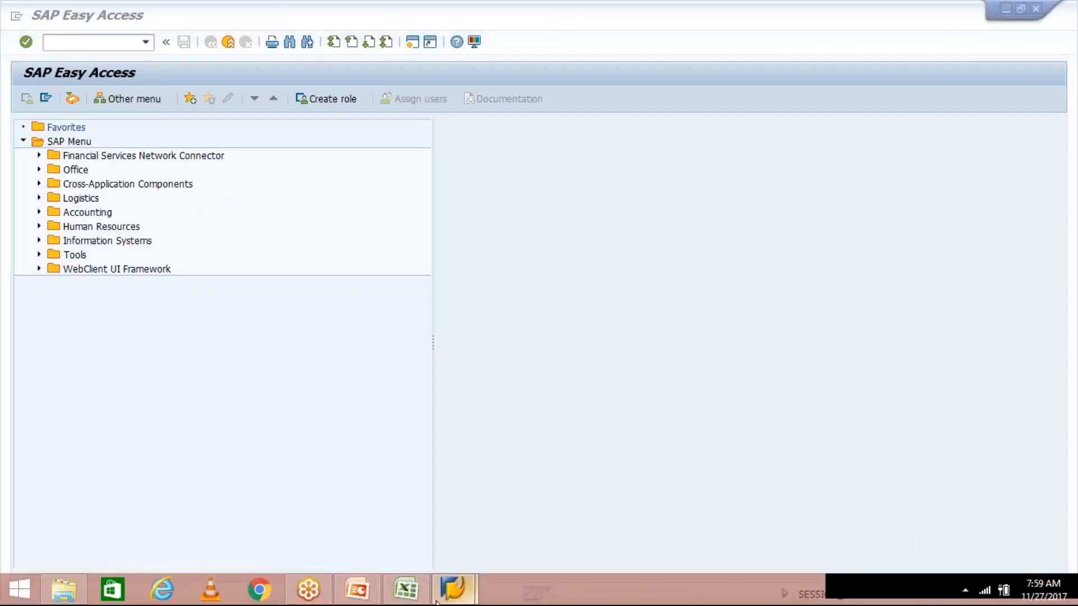
left_click(355, 593)
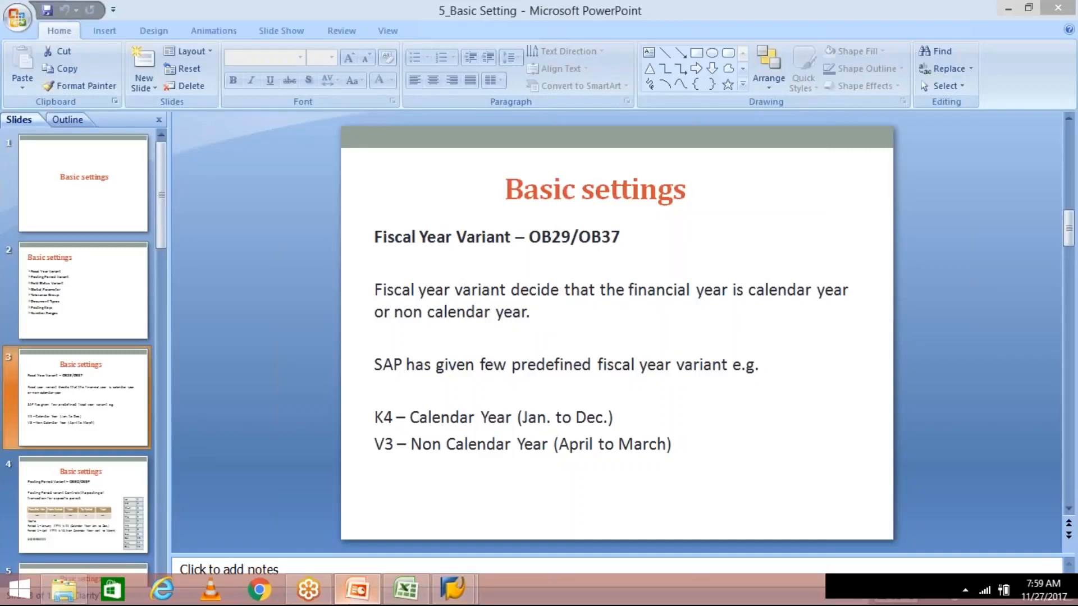
- Switch to SAP Easy Access and run transaction ob29 for fiscal year variants
mouse_move(455, 594)
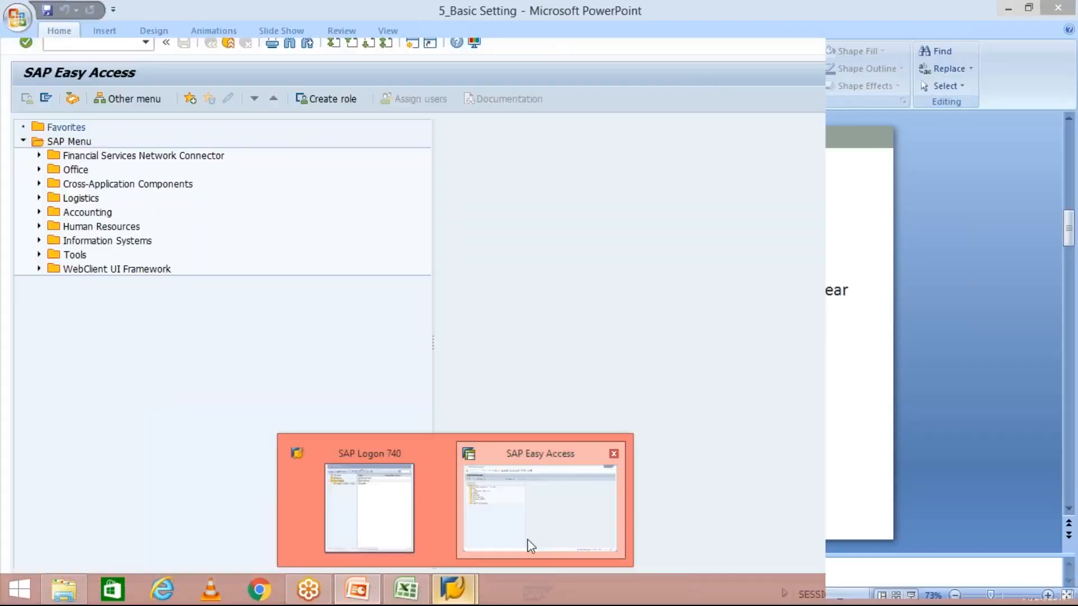
left_click(527, 539)
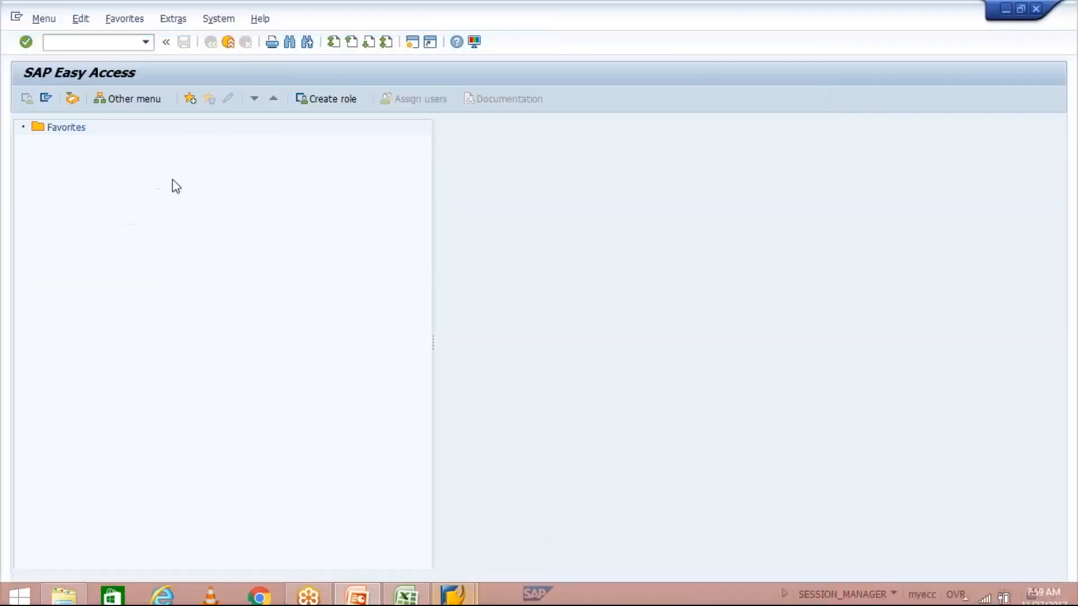
left_click(106, 48)
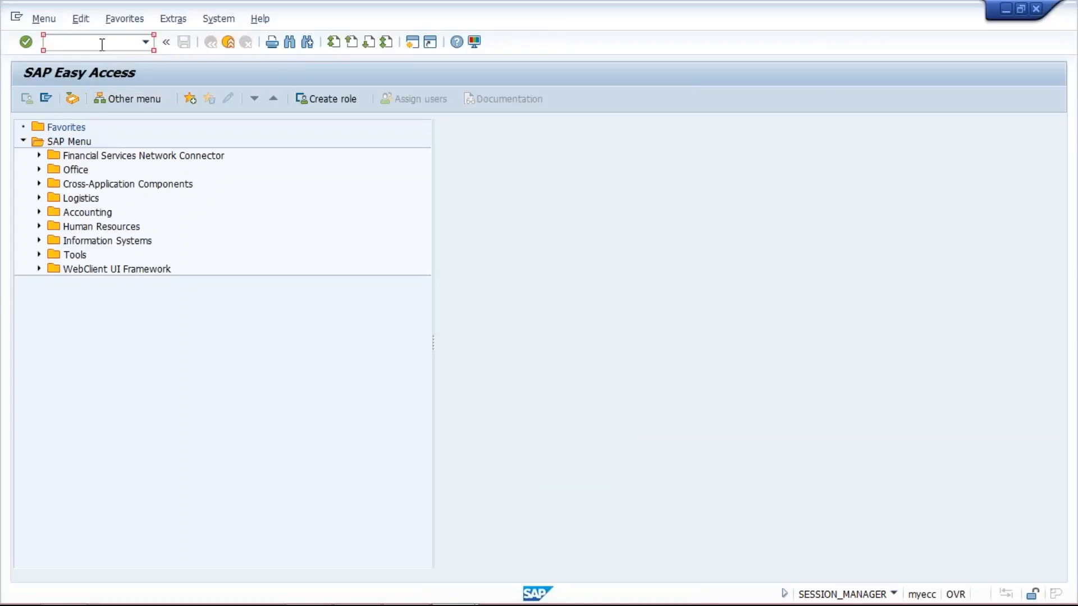
type("ob29")
key("Return")
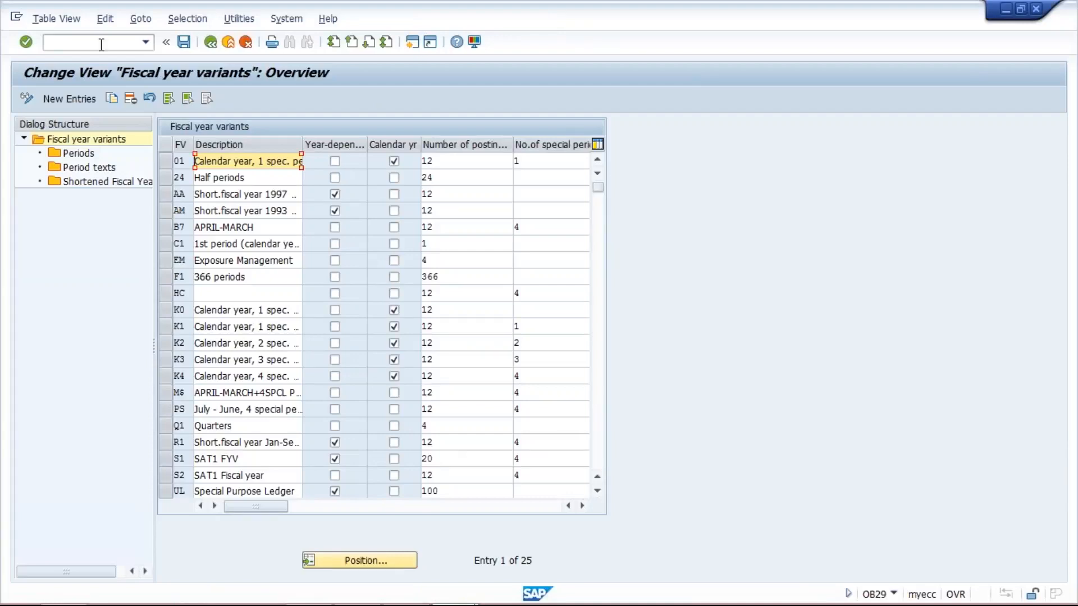
- Select the K4 fiscal year variant row and scroll the list to reach V3
left_click(361, 94)
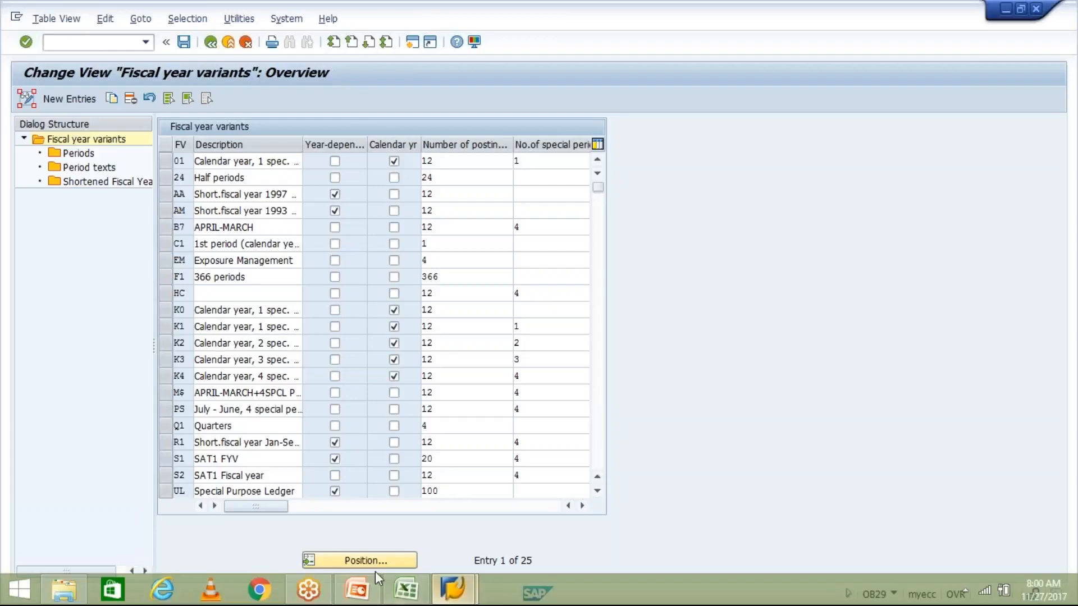
mouse_move(365, 590)
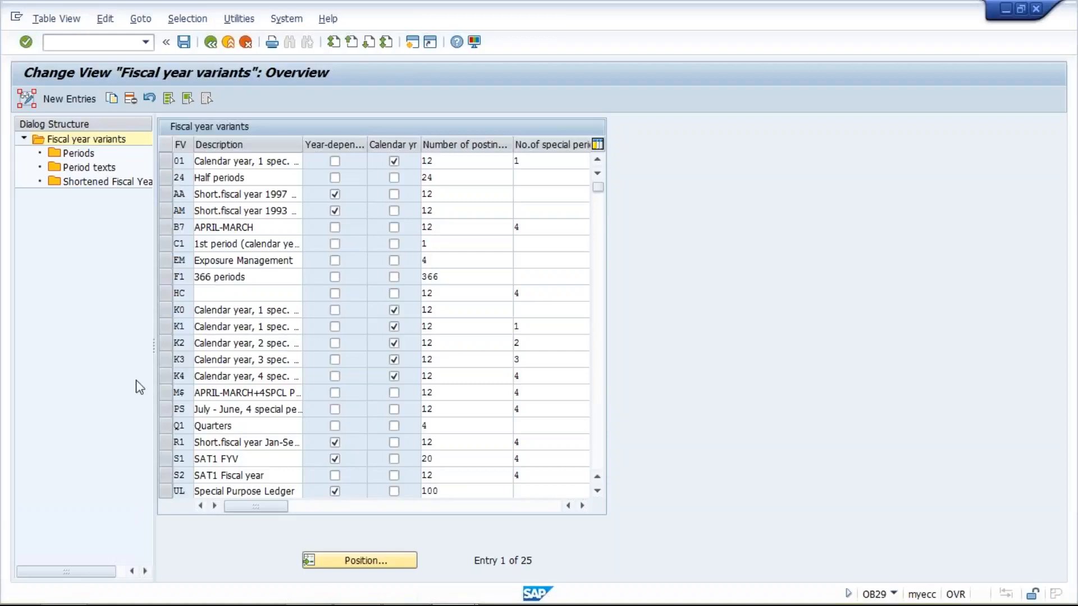
left_click(164, 376)
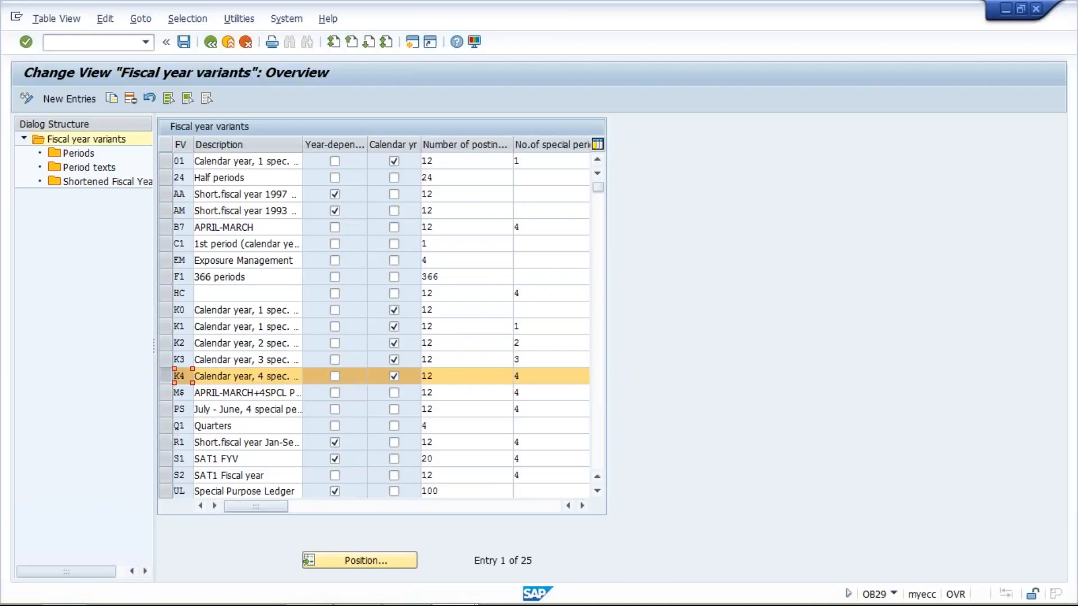
left_click(598, 492)
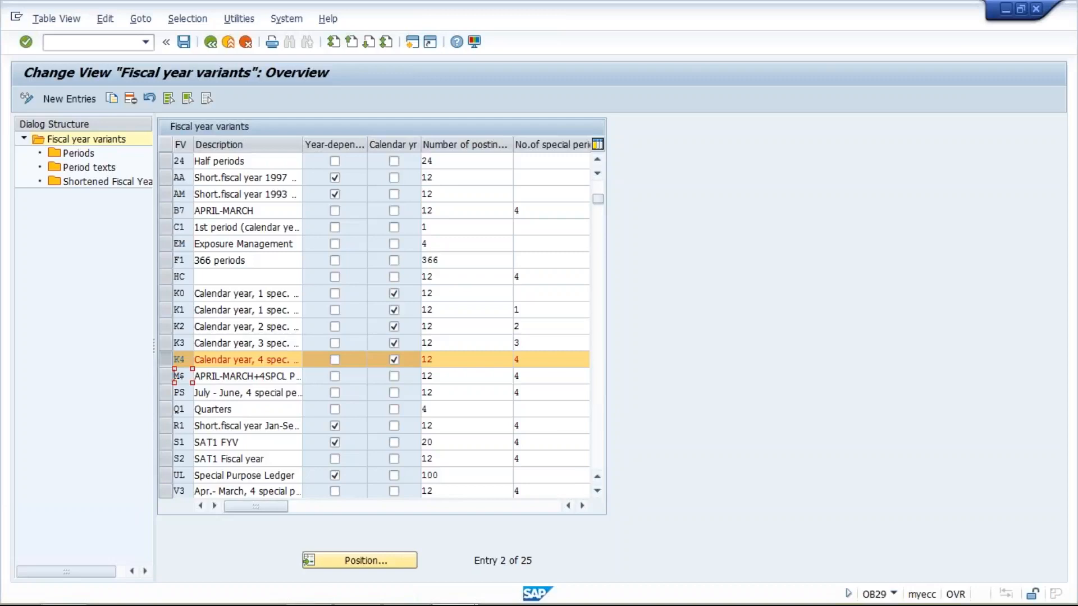
- Copy fiscal year variant V3 as new variant T3, including all dependent entries
left_click(167, 488)
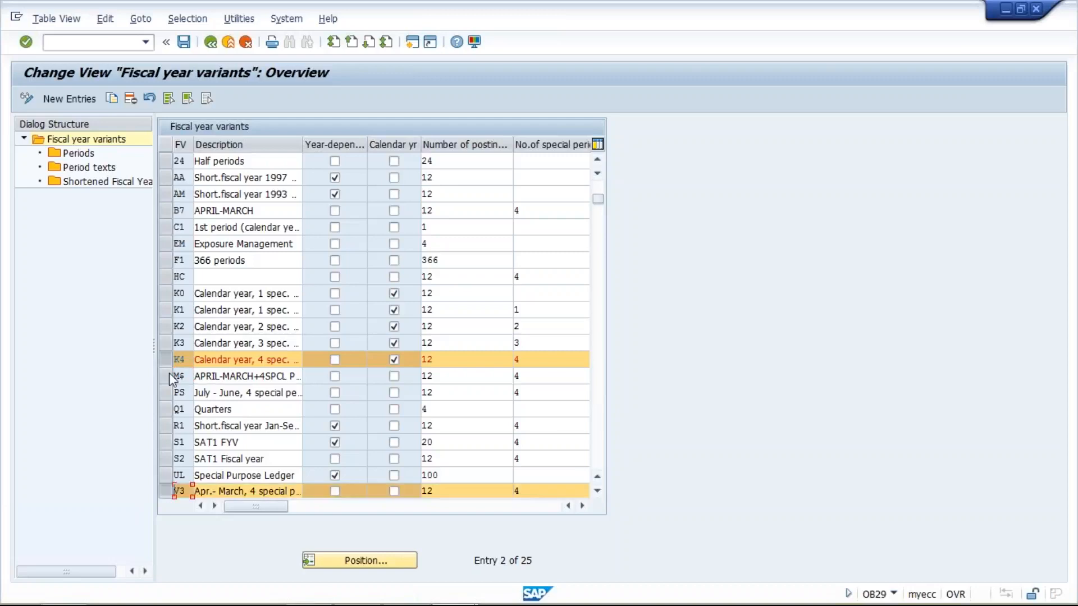
left_click(166, 359)
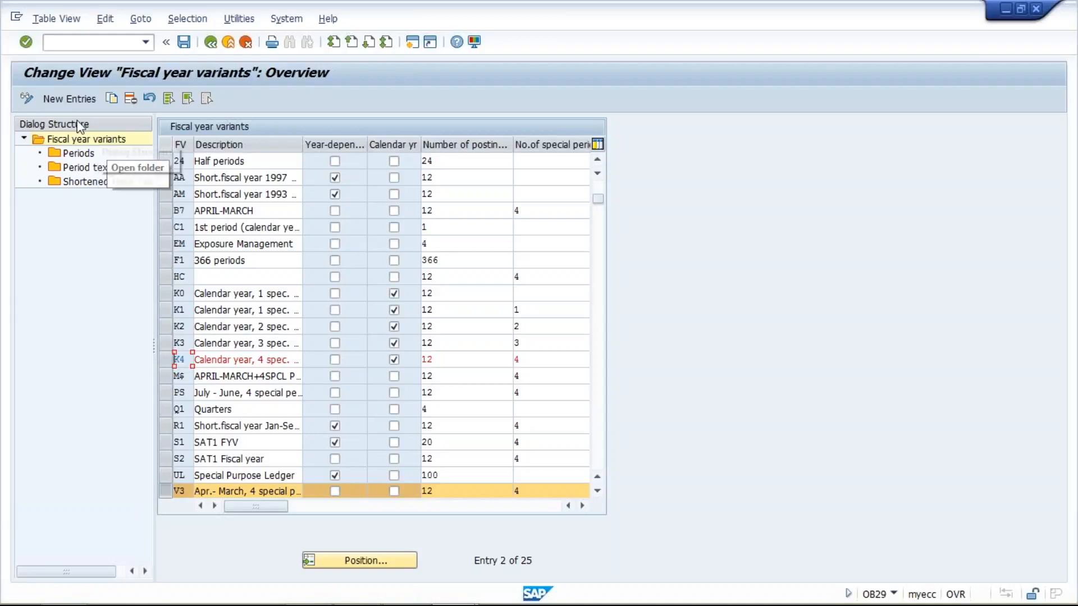
left_click(113, 96)
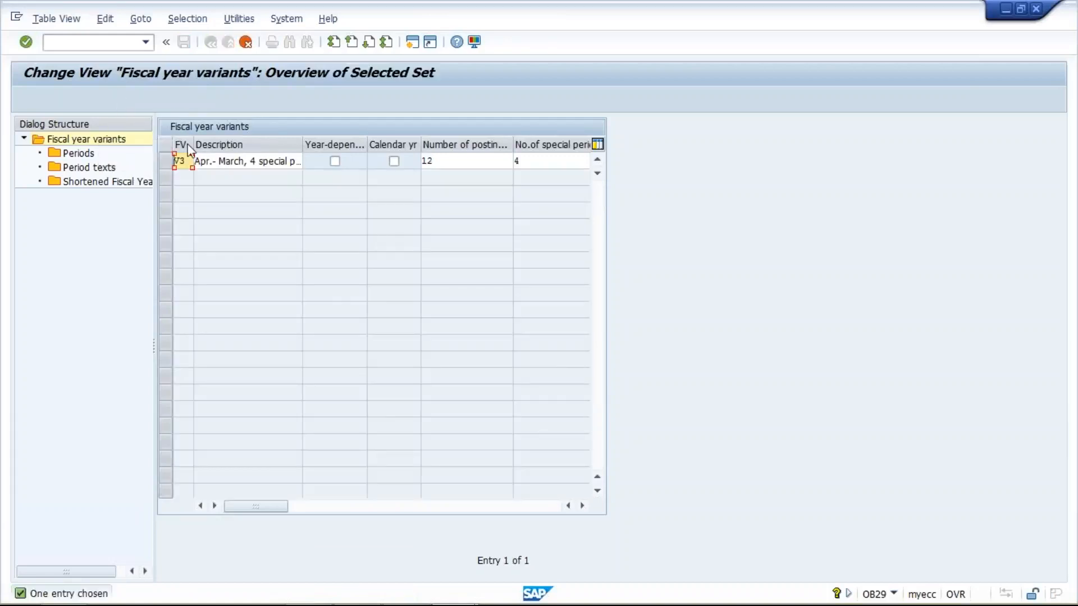
type("T")
key("Return")
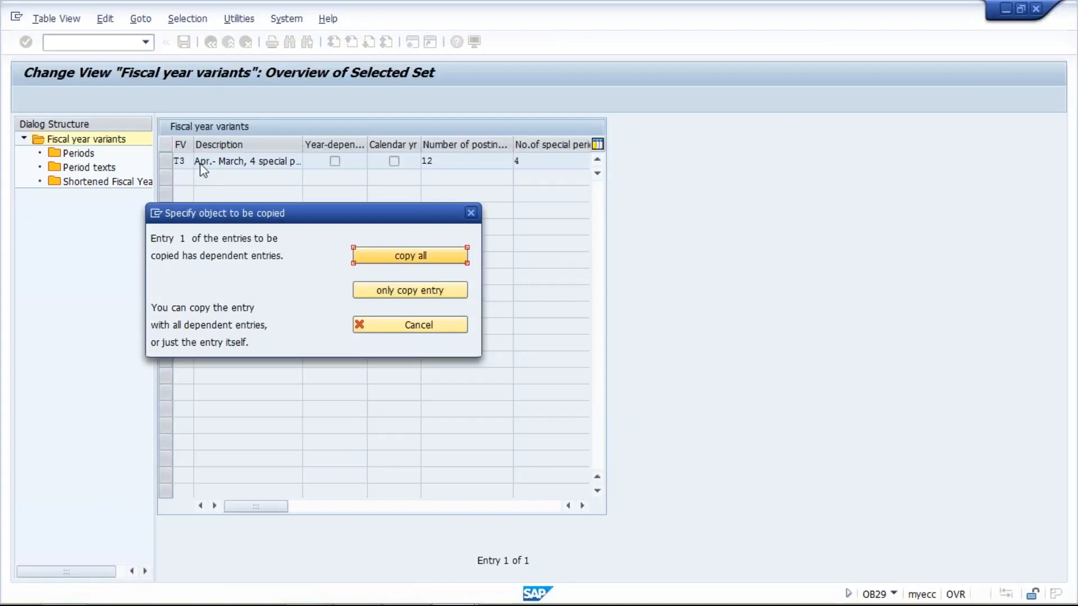
left_click(423, 254)
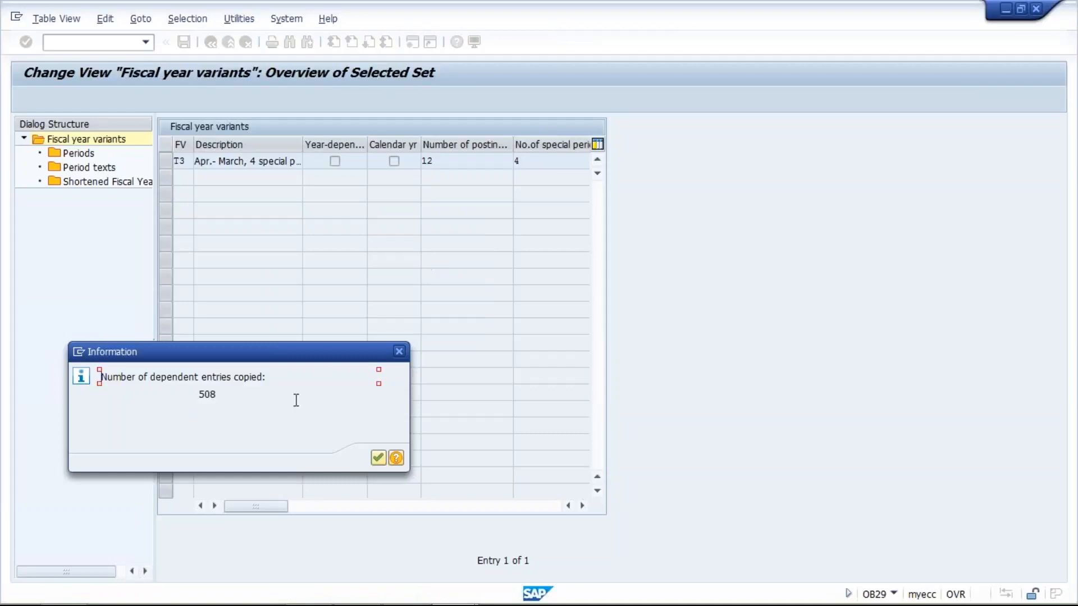
left_click(378, 457)
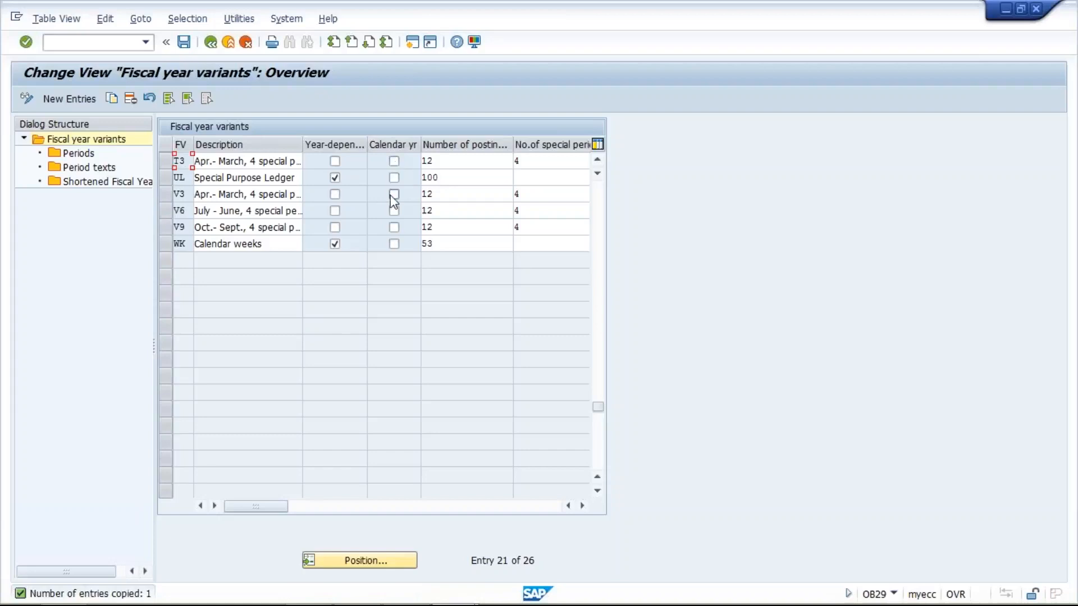
mouse_move(870, 592)
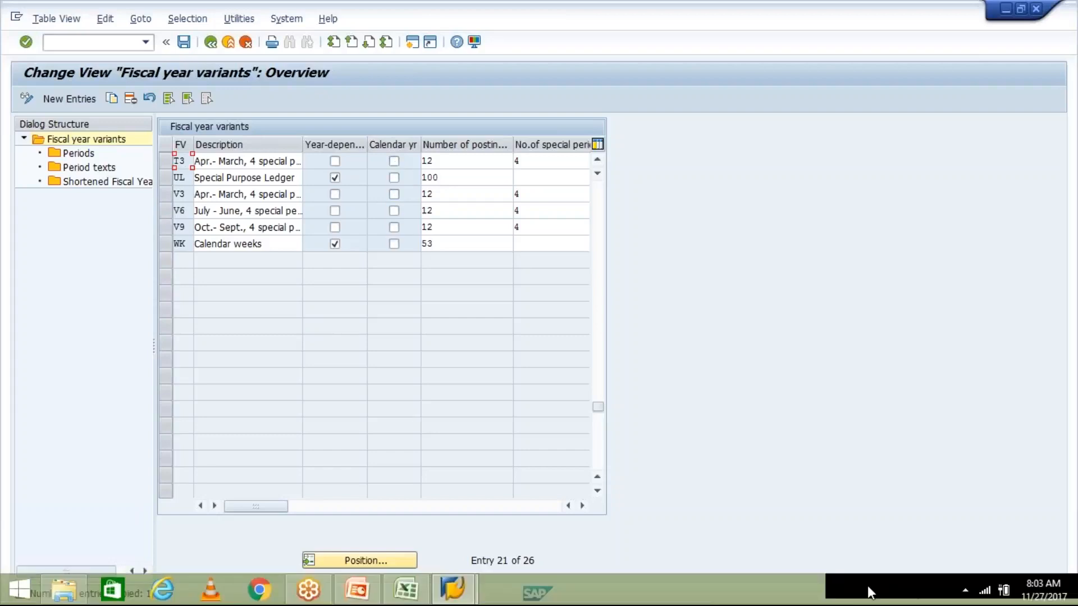
mouse_move(1045, 599)
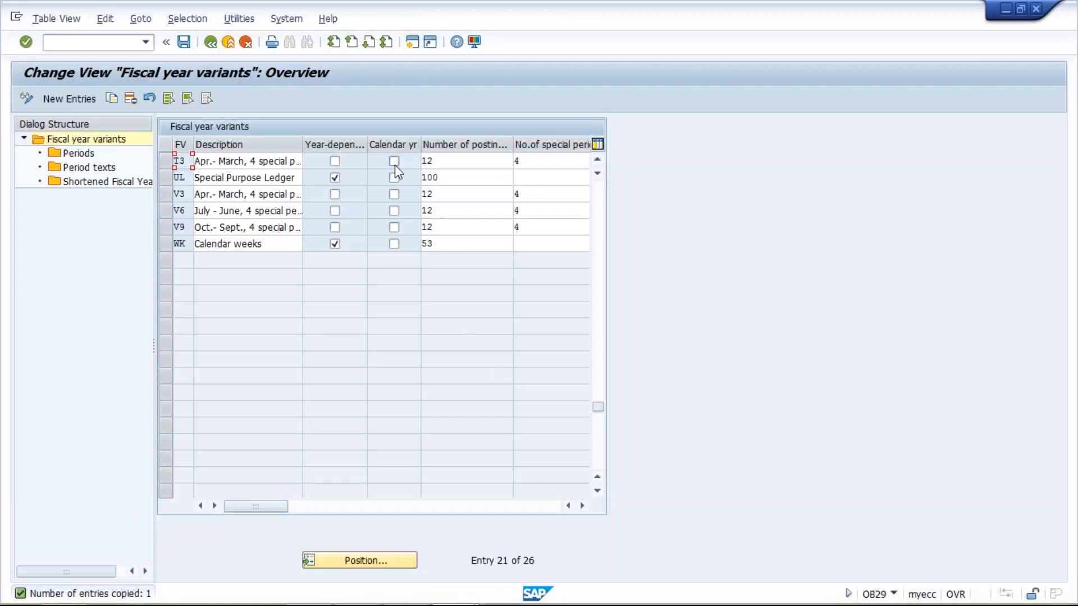
left_click(449, 160)
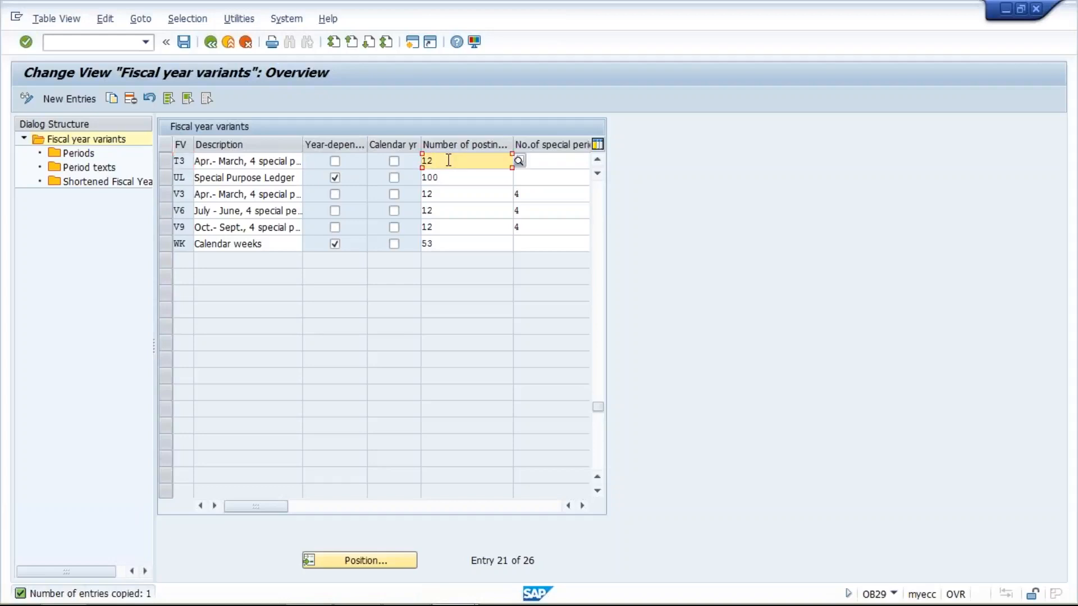
left_click(572, 165)
type("4")
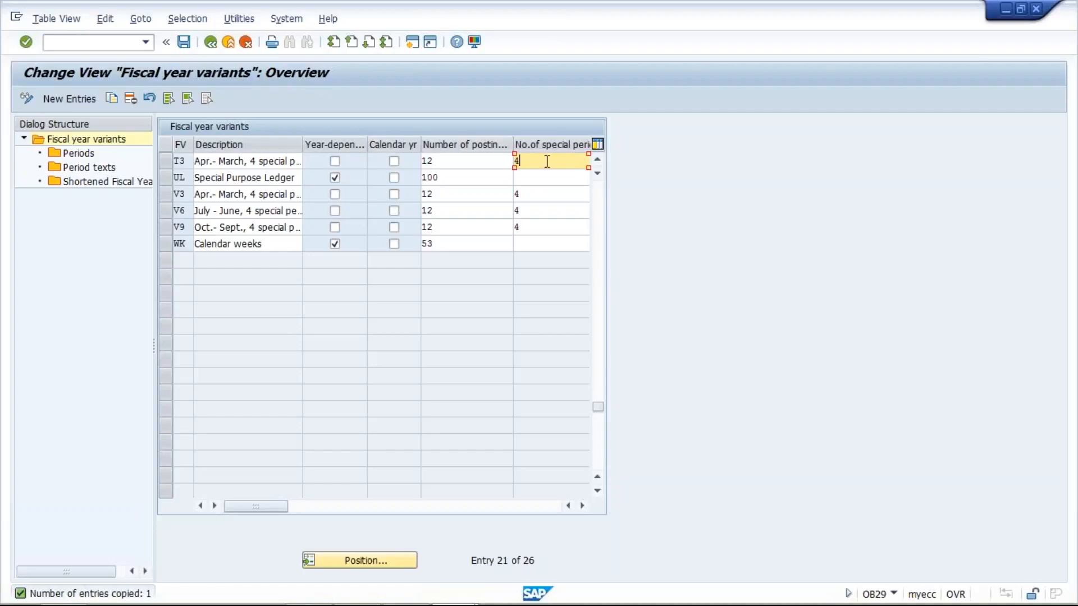
left_click_drag(537, 161, 512, 162)
left_click(452, 163)
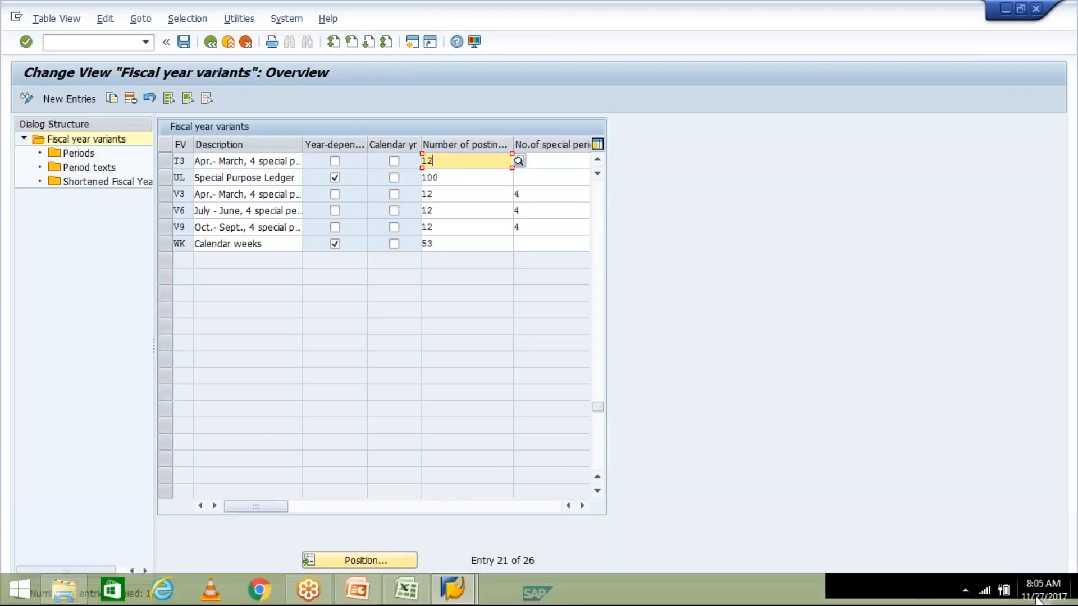
left_click(1038, 596)
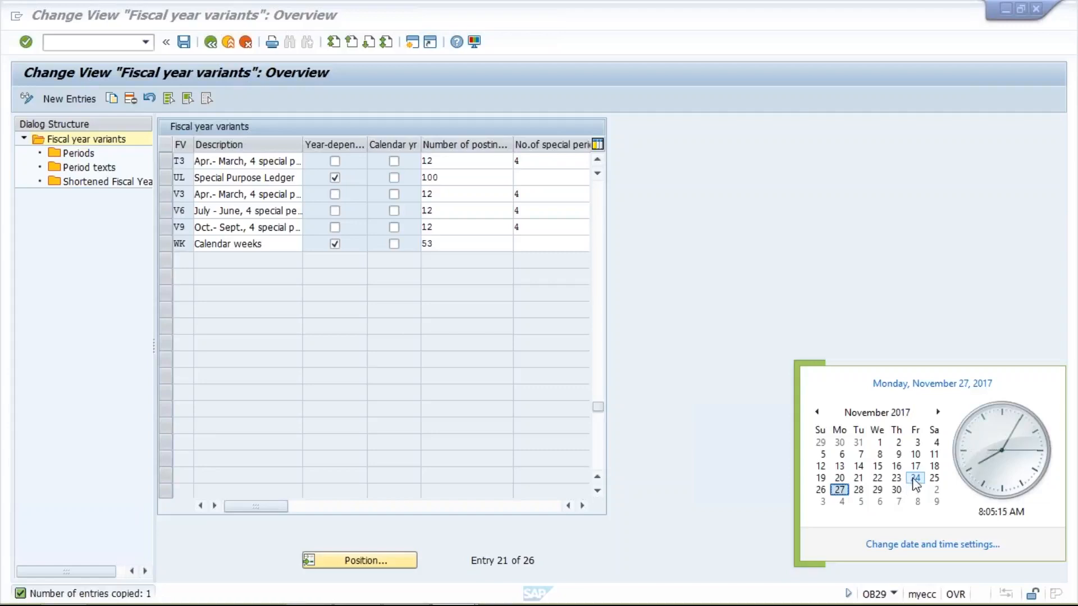
left_click(757, 464)
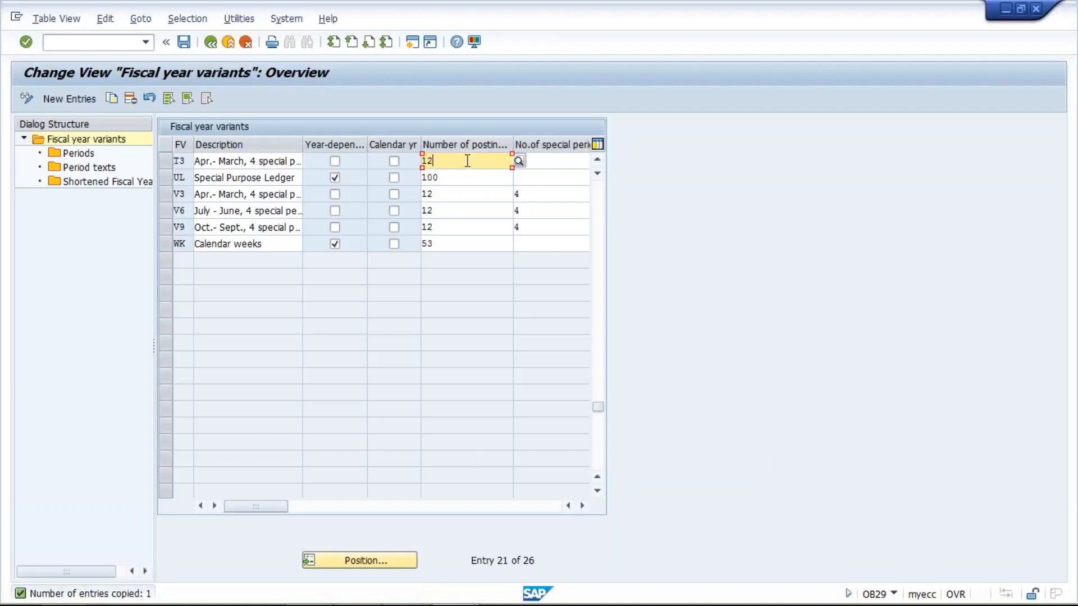
- Mark T3 as year-dependent and set its number of posting periods to 15
left_click(335, 162)
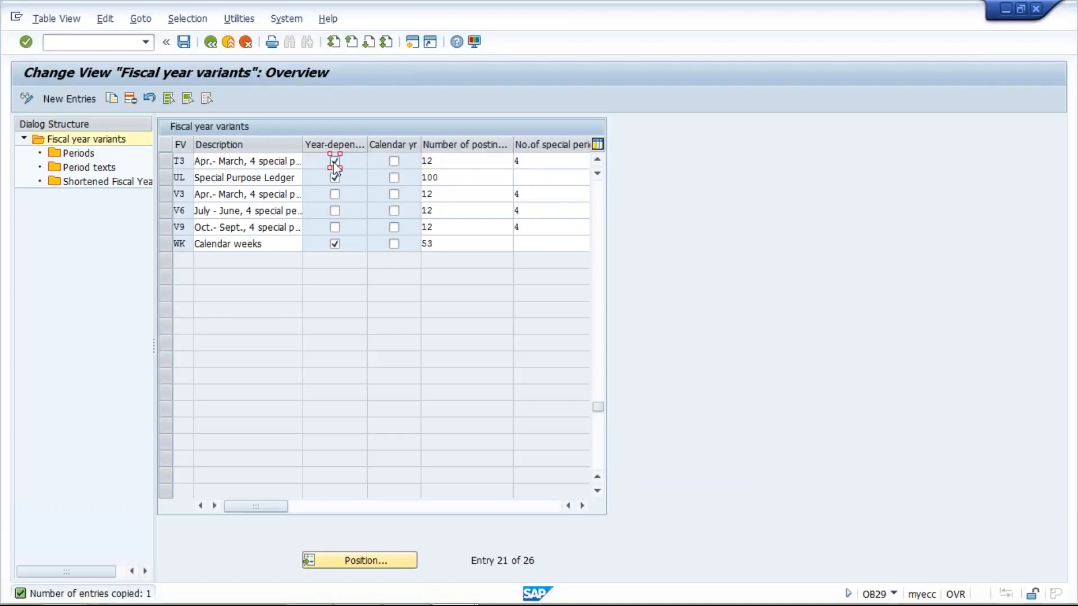
left_click(475, 166)
key("BackSpace")
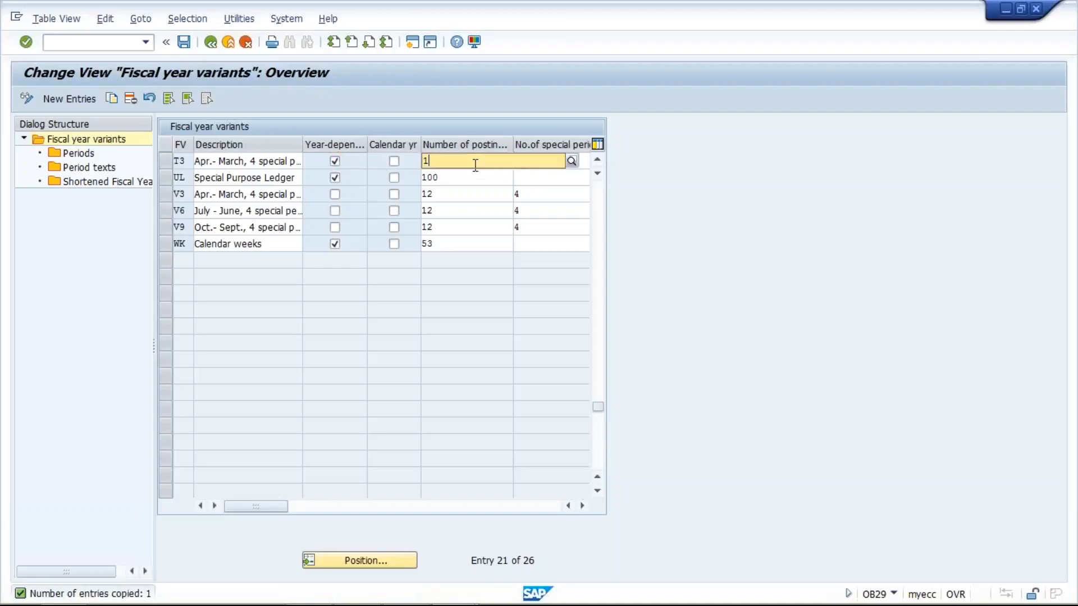
type("5")
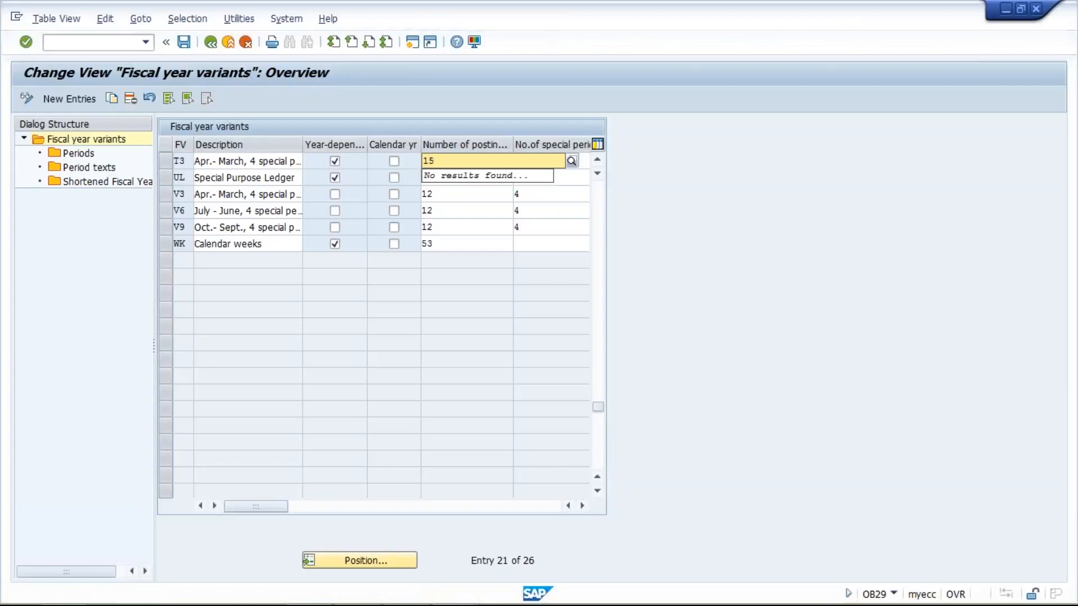
key("Return")
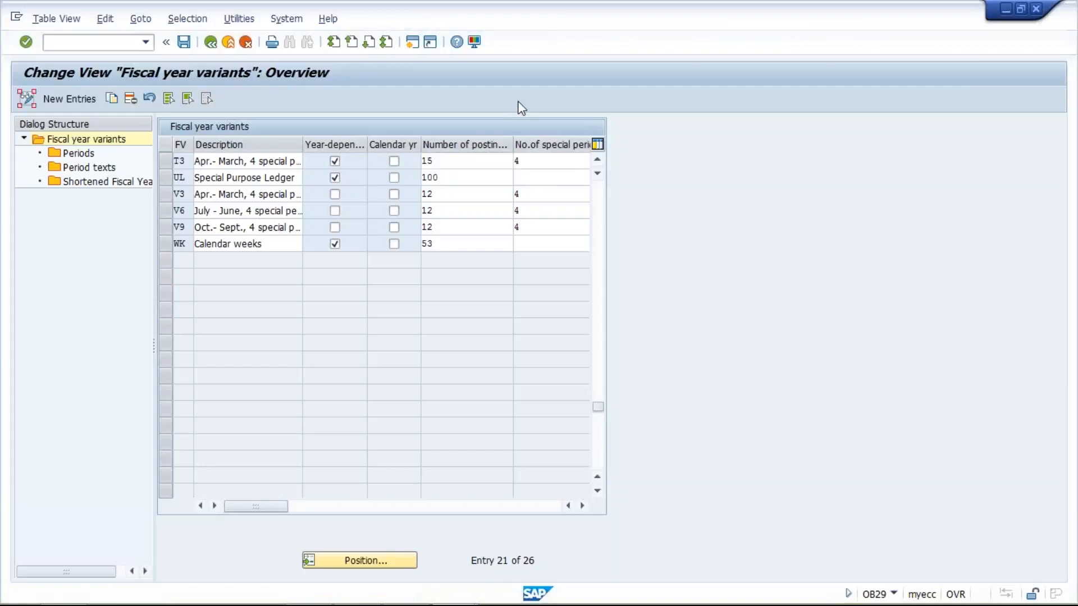
- Clear T3's year-dependent flag and set its posting periods back to 12
left_click(470, 162)
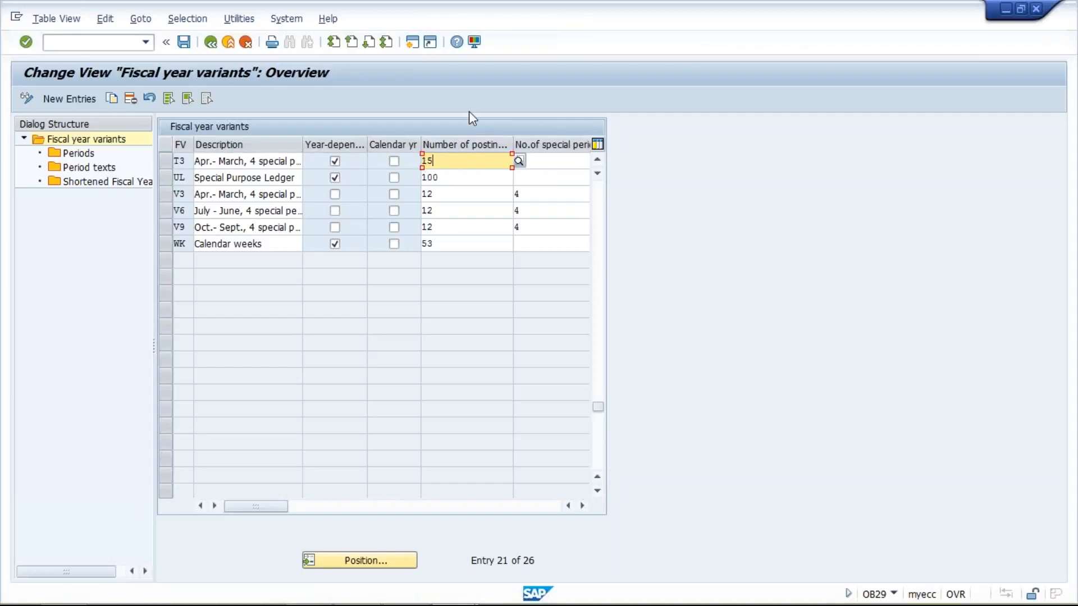
left_click(335, 162)
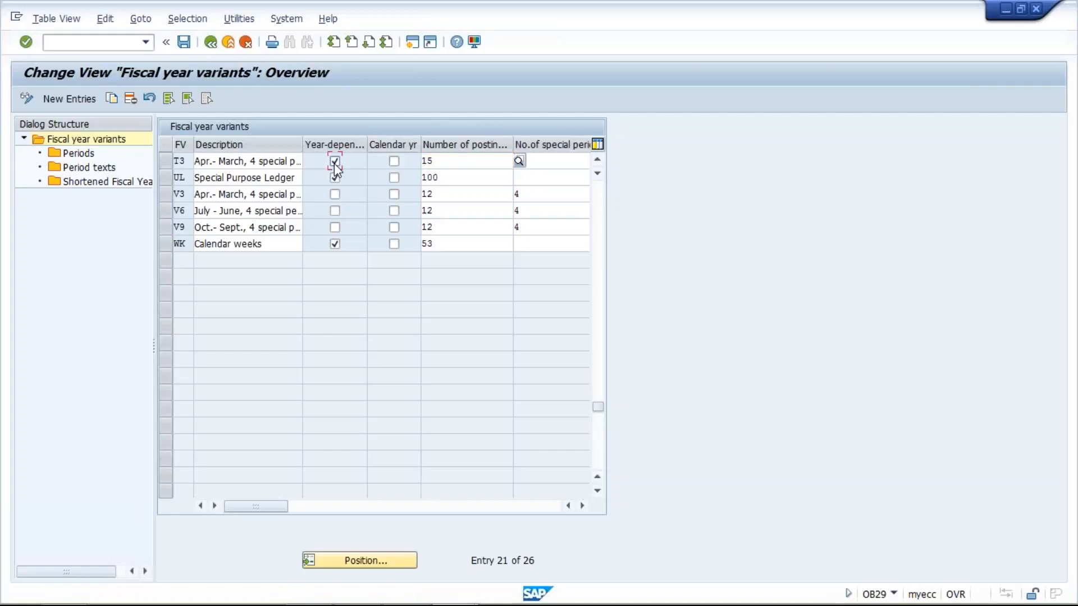
left_click(453, 162)
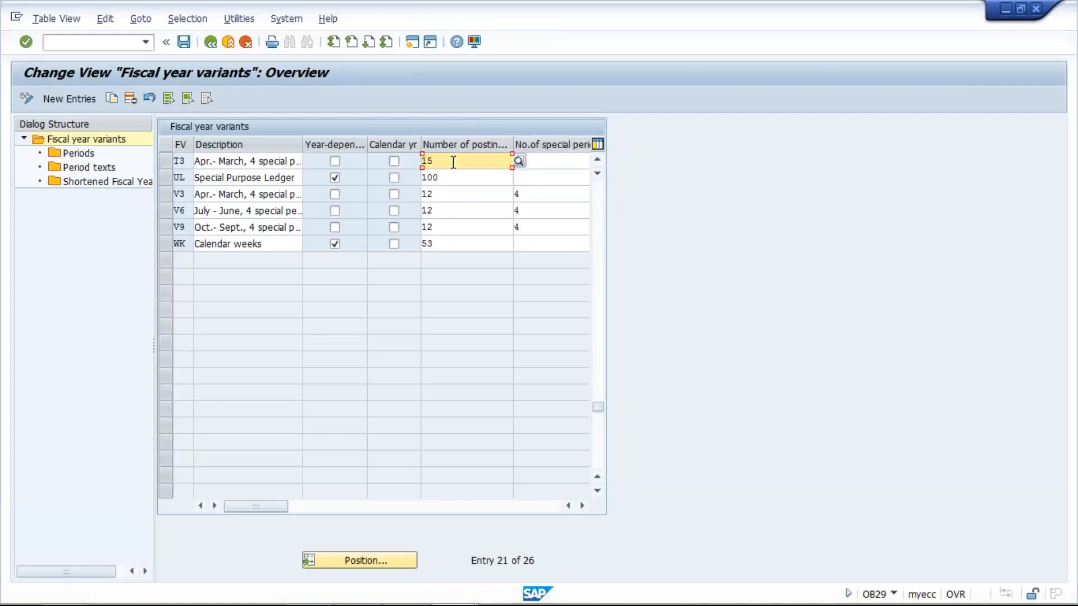
key("BackSpace")
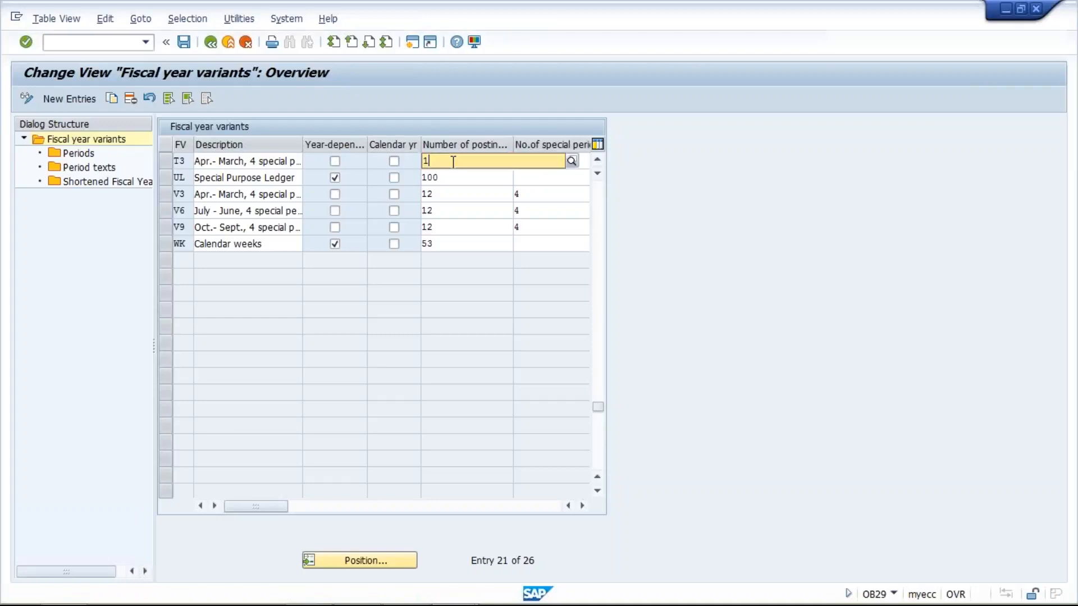
type("2")
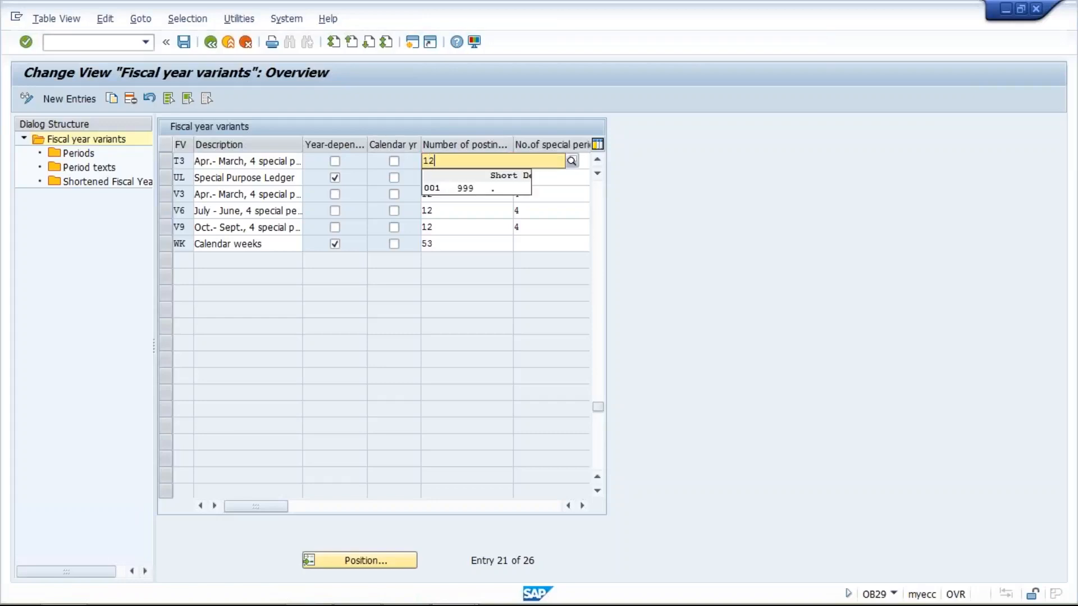
key("Return")
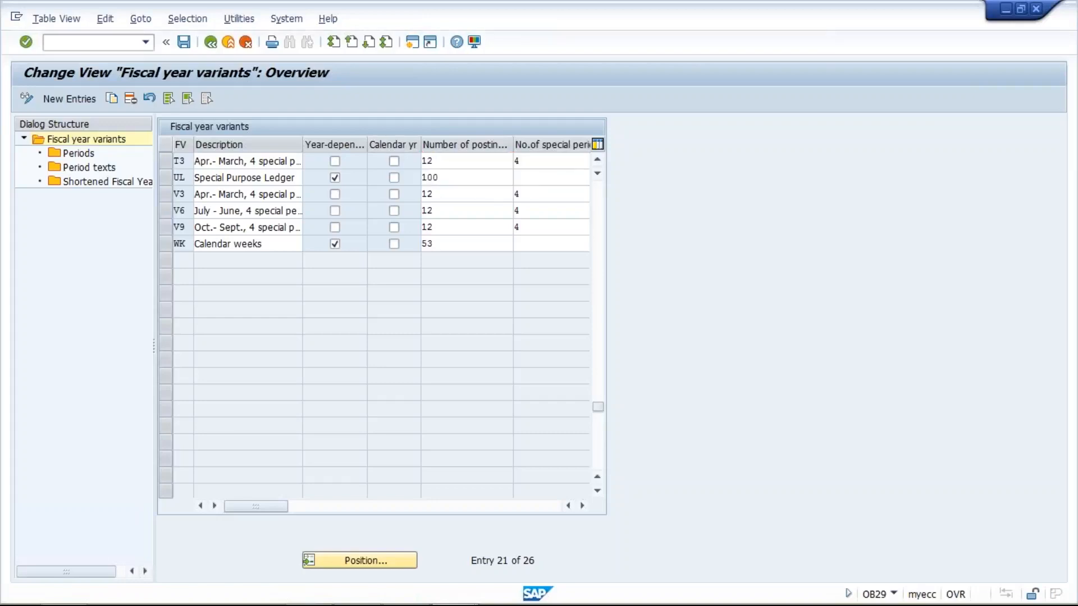
- Set T3's posting periods to 15, open its Periods, and save the copied variant under the customizing request
key("BackSpace")
type("5")
left_click(164, 160)
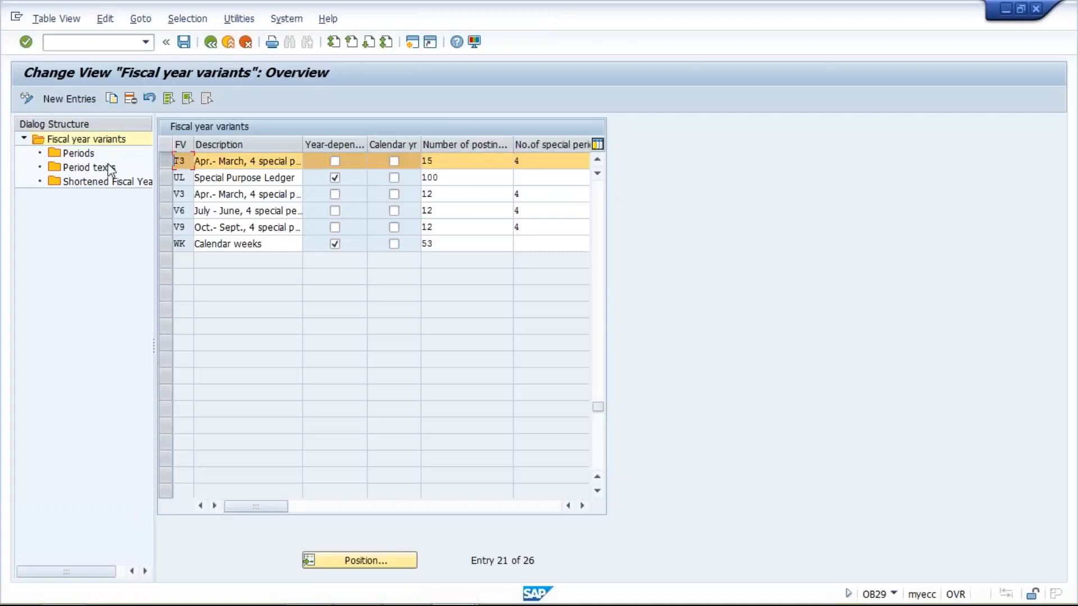
left_click(80, 159)
double_click(80, 159)
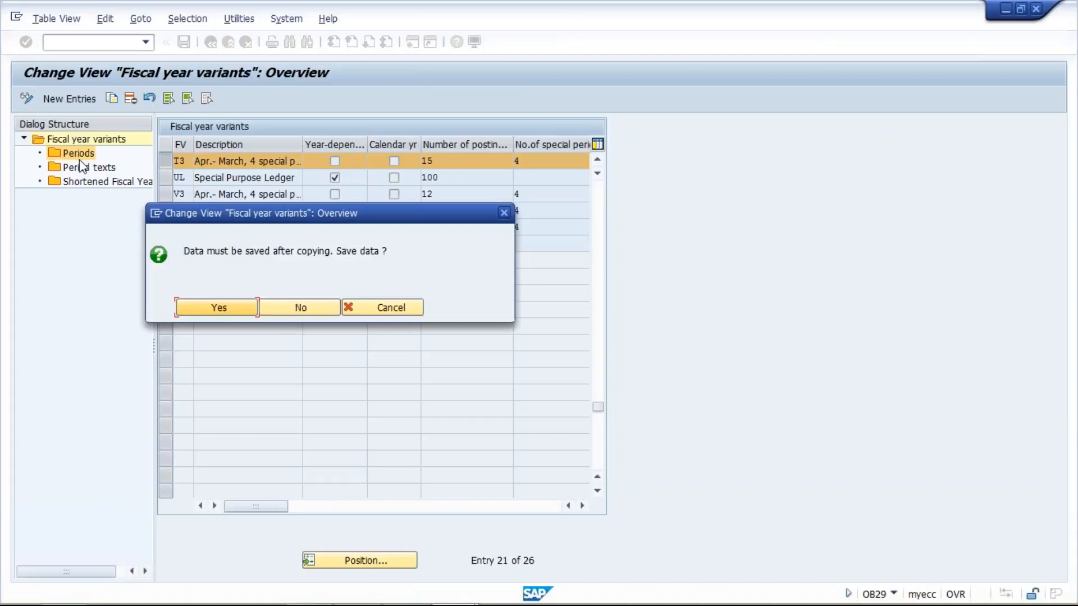
left_click(224, 310)
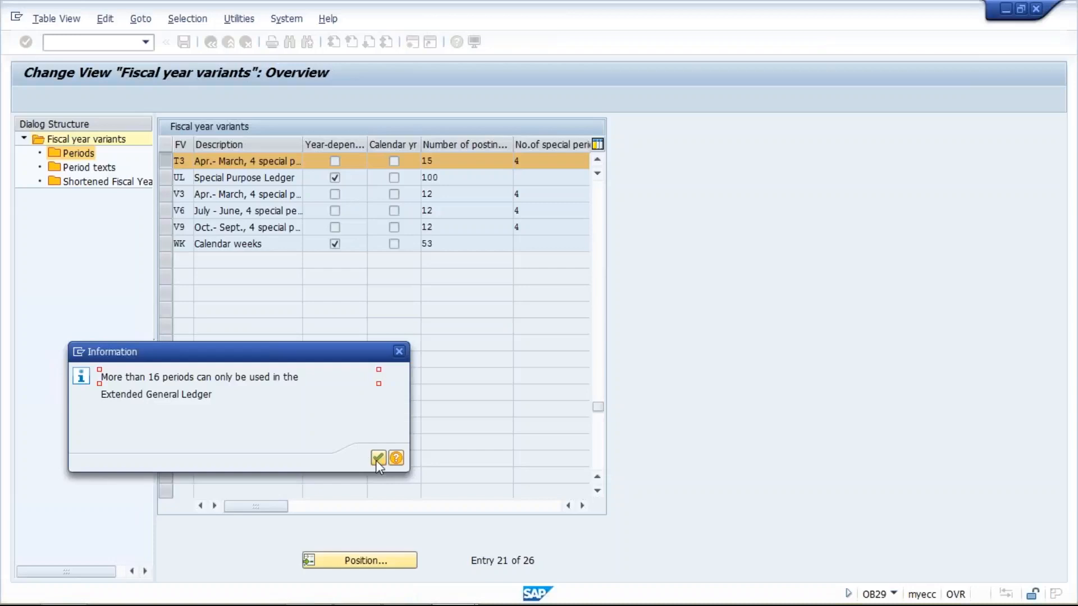
left_click(376, 459)
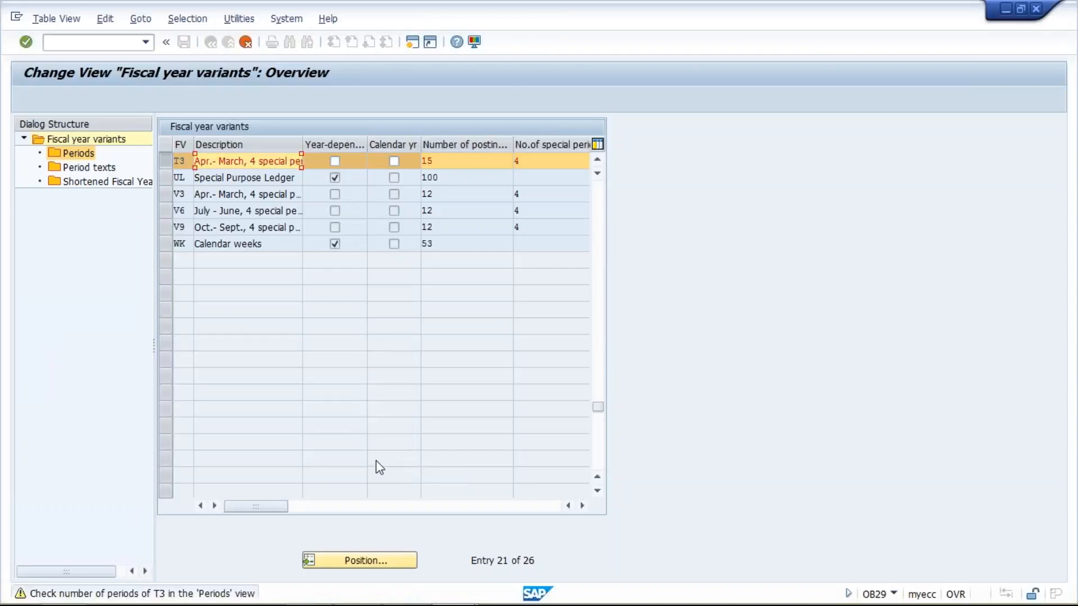
key("Return")
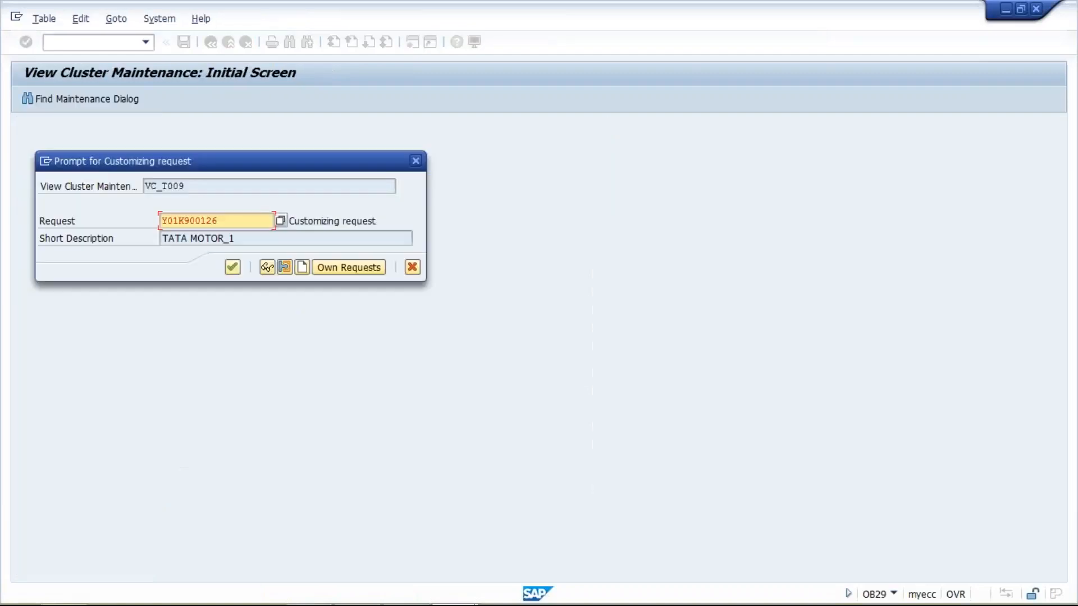
key("Return")
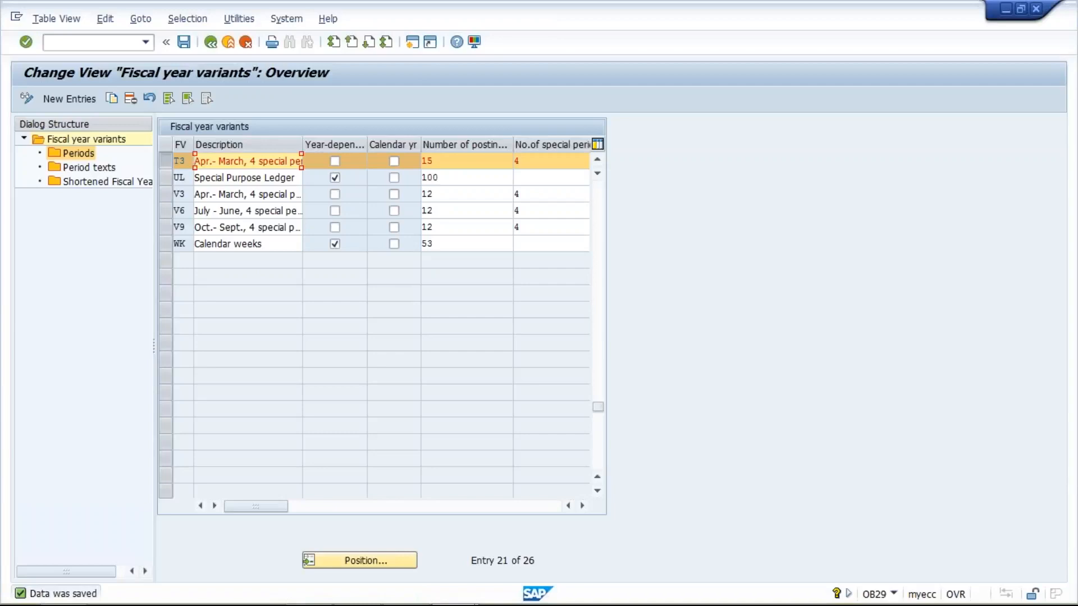
- Set T3's number of posting periods to 12 and its special periods to 4
left_click(450, 158)
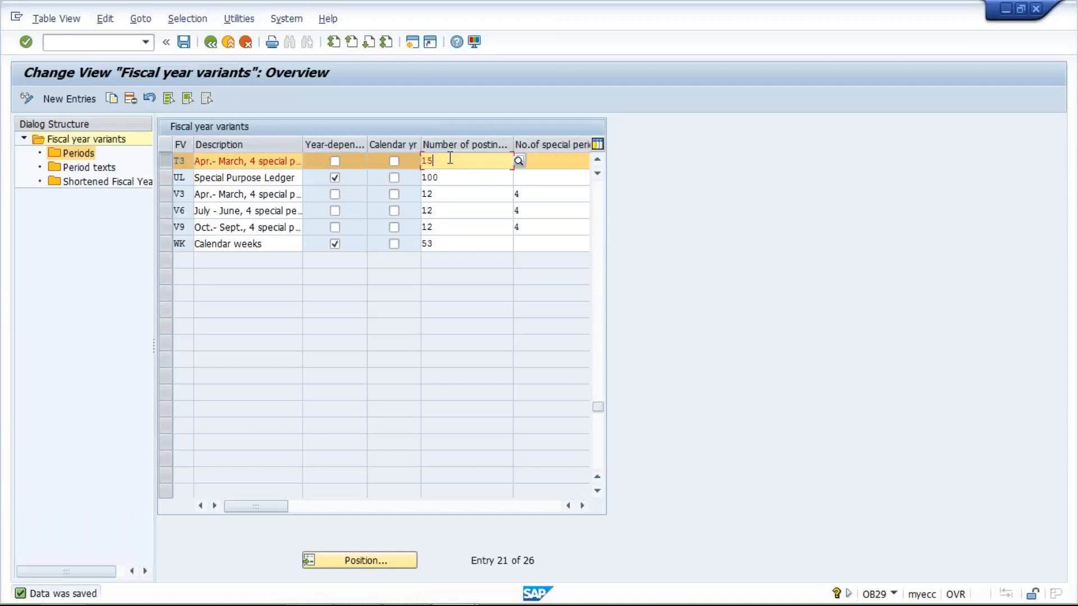
key("BackSpace")
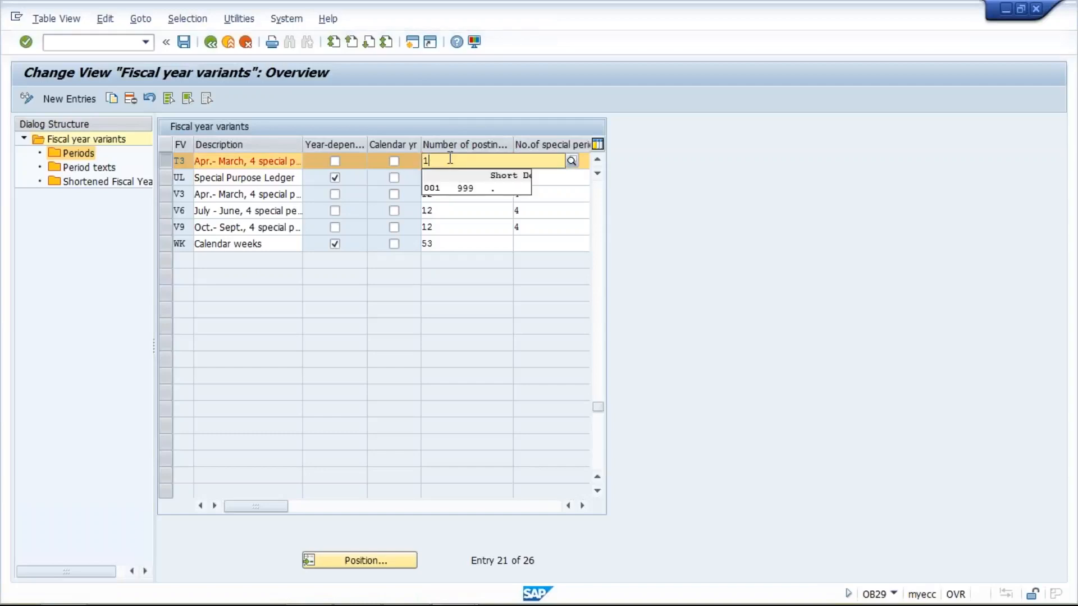
type("3")
key("BackSpace")
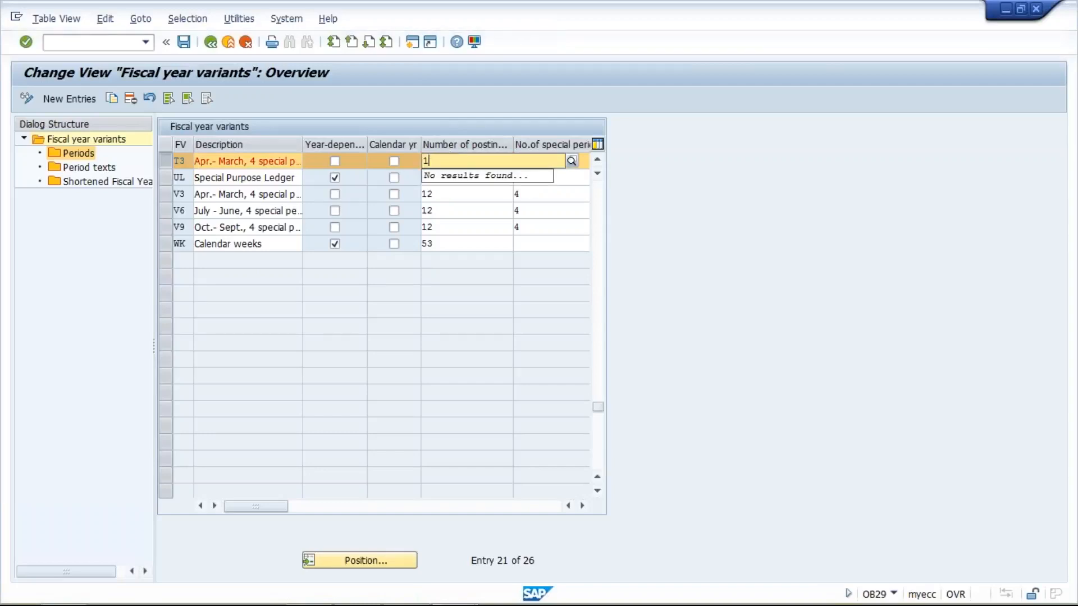
type("2")
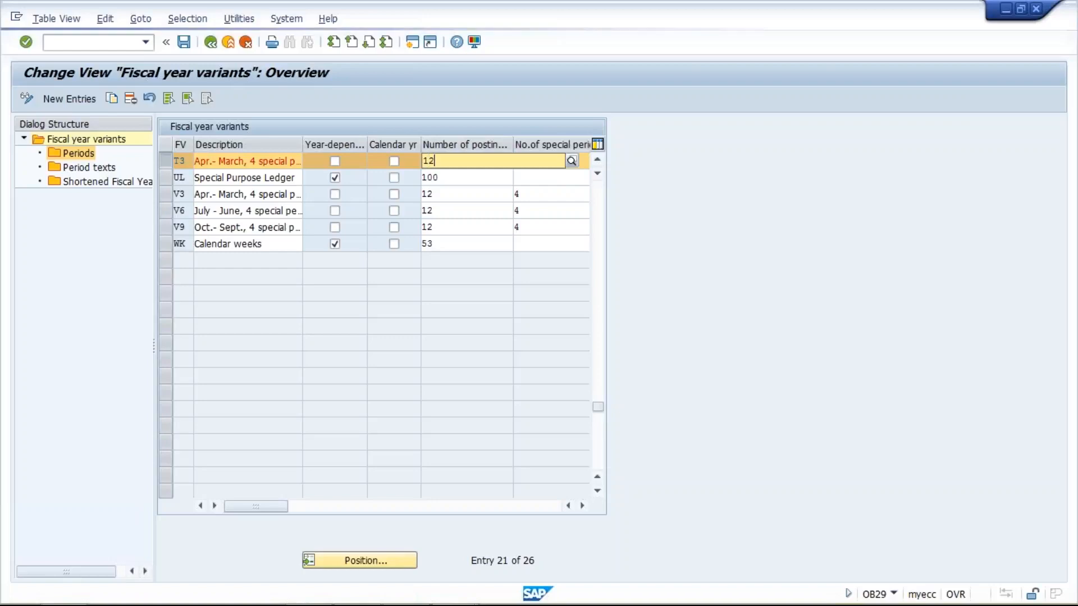
key("Tab")
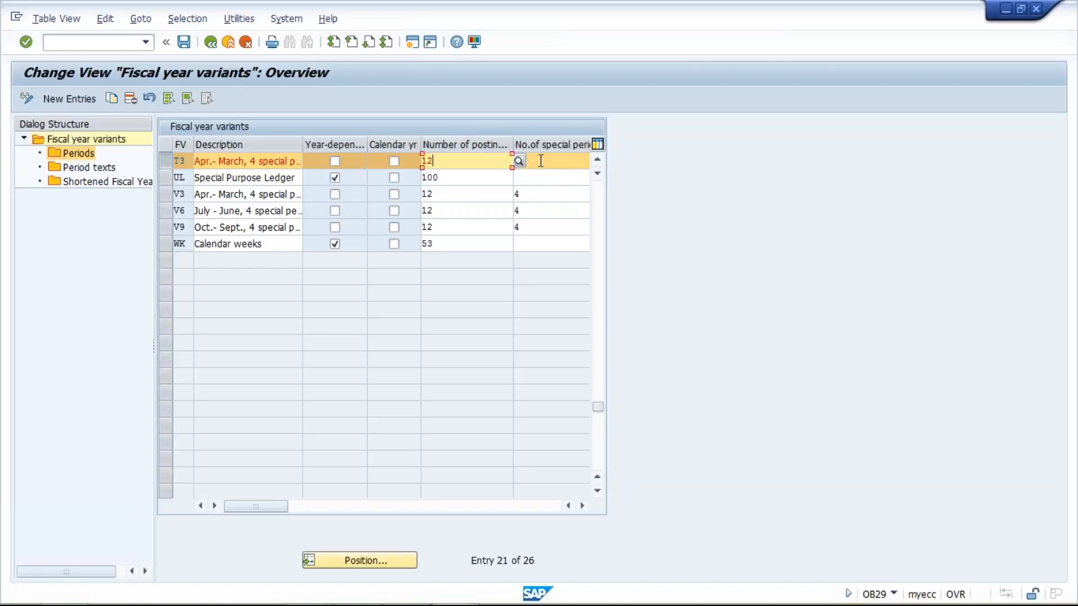
type("4")
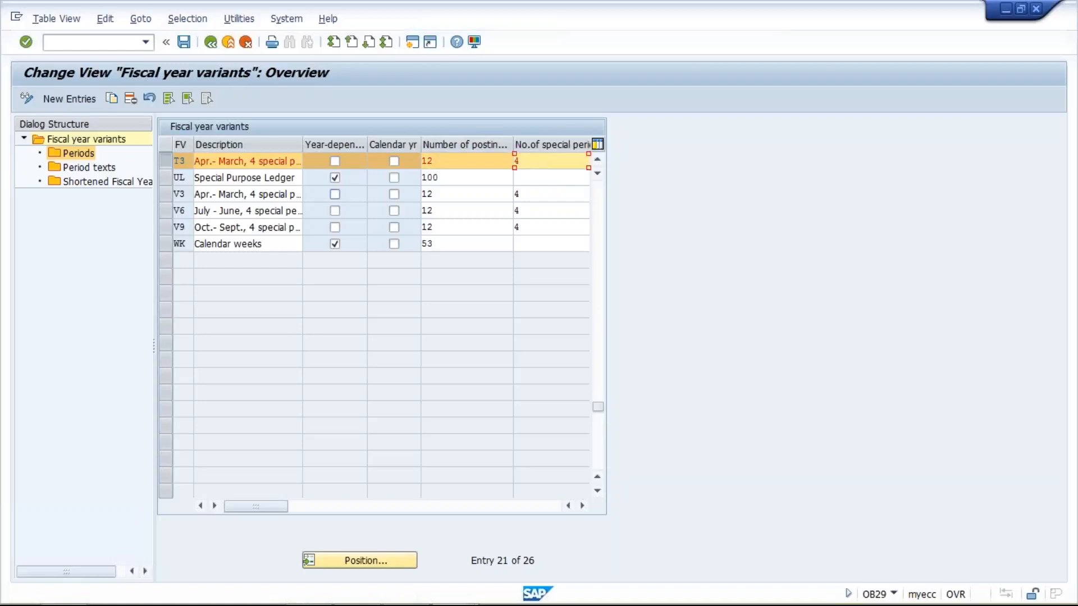
- Save the changes to fiscal year variant T3
left_click(184, 42)
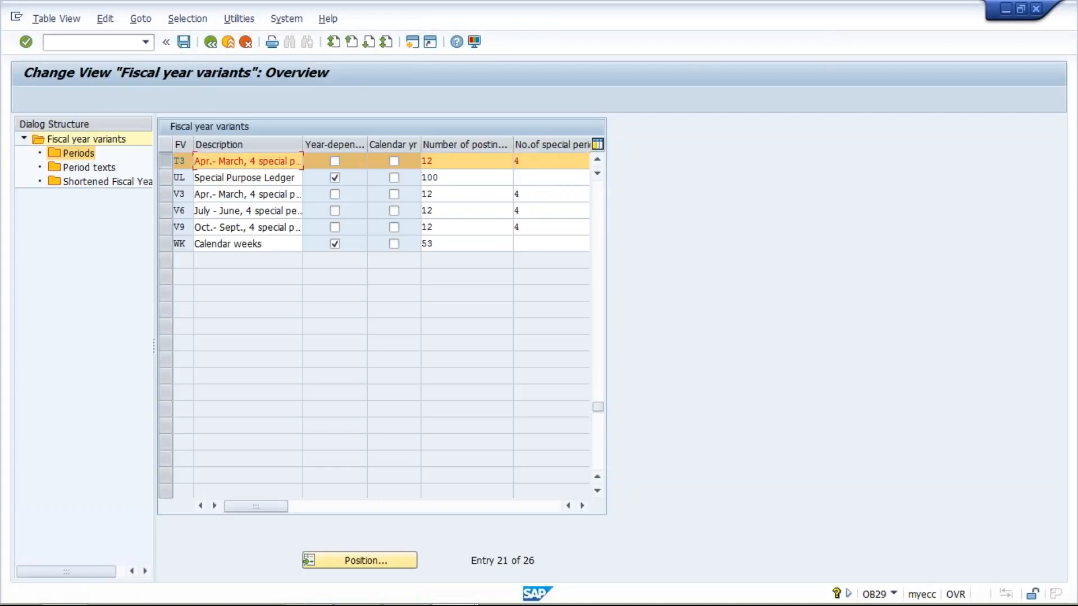
key("Return")
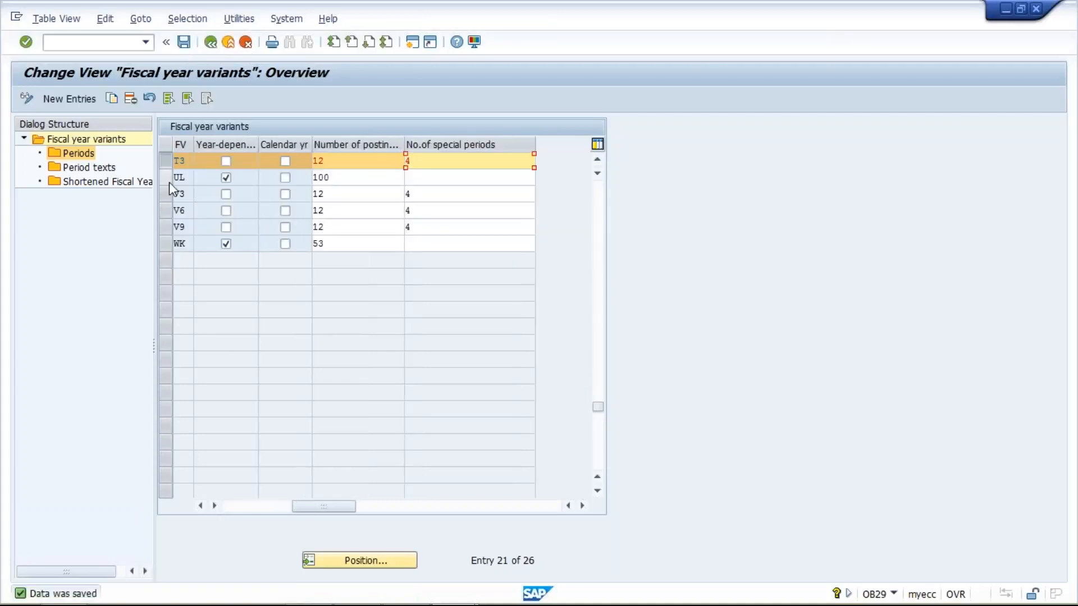
left_click(201, 506)
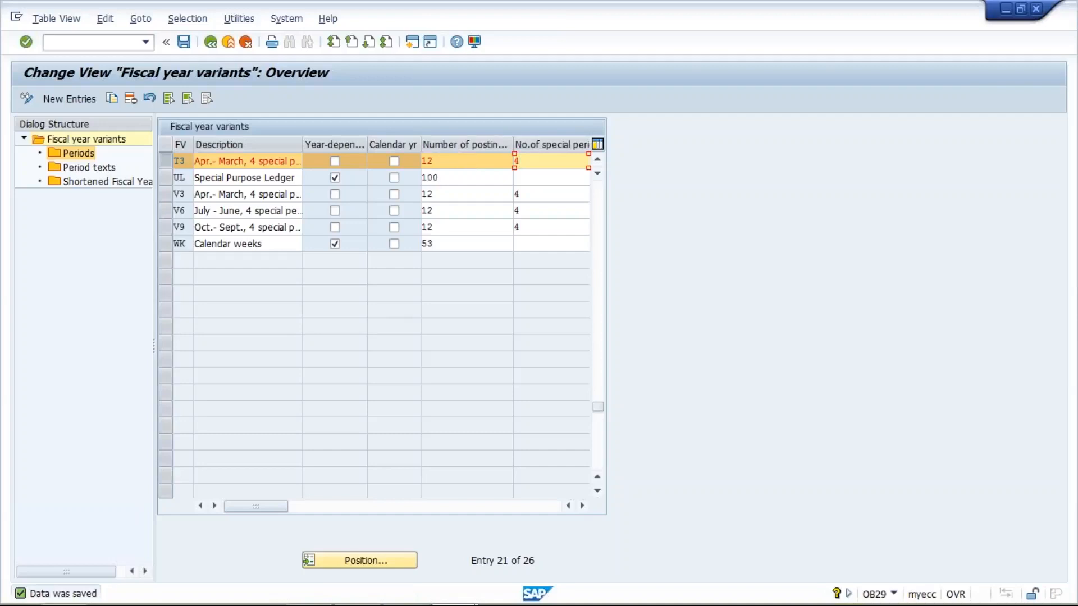
left_click(453, 164)
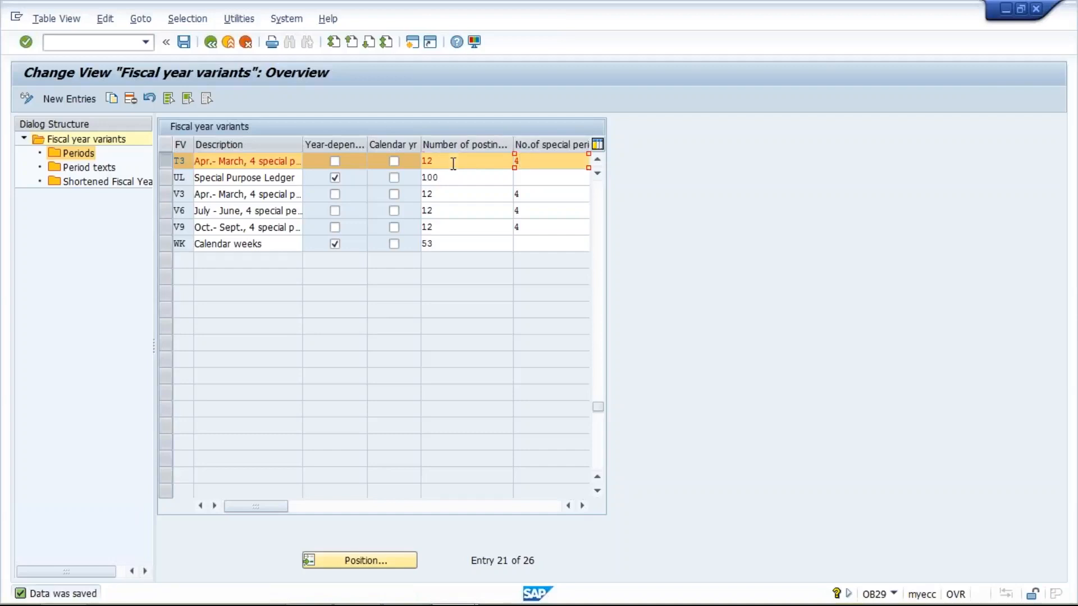
- Select variant T3 and open its Periods
left_click(163, 162)
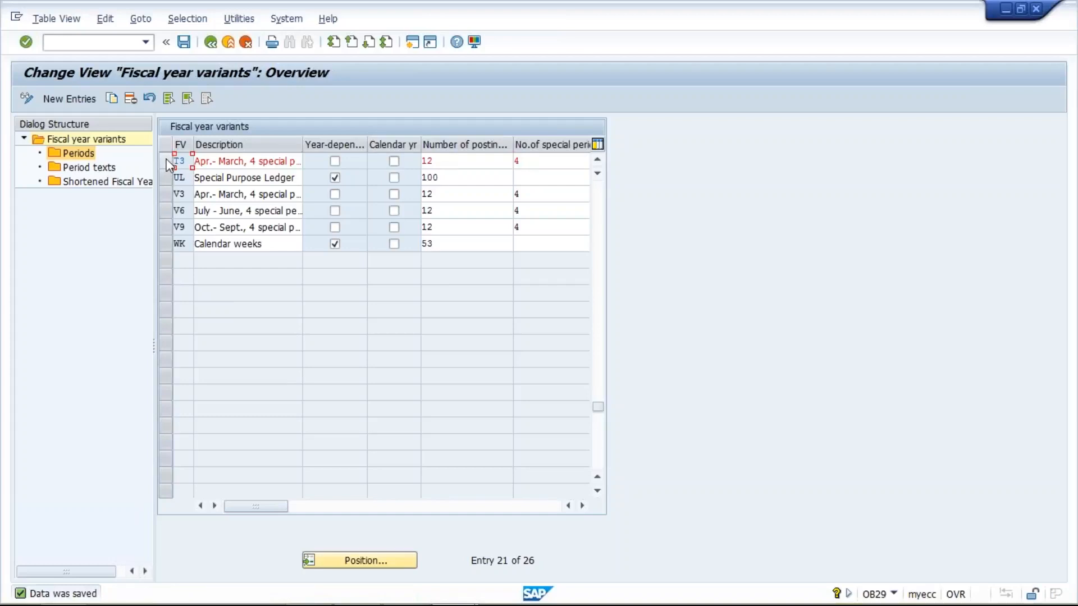
left_click(166, 162)
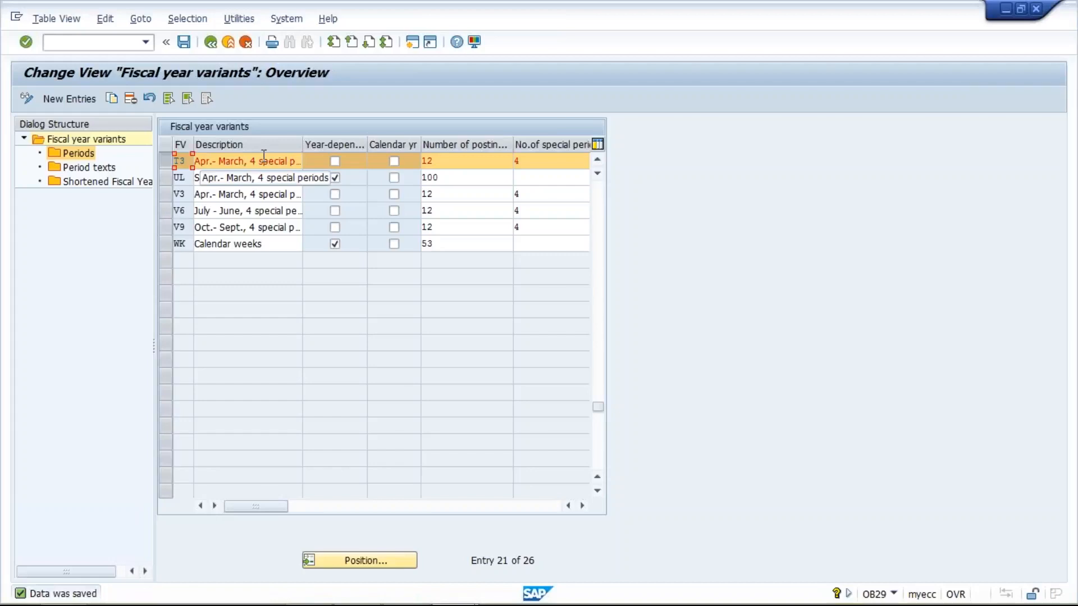
left_click(84, 158)
double_click(84, 157)
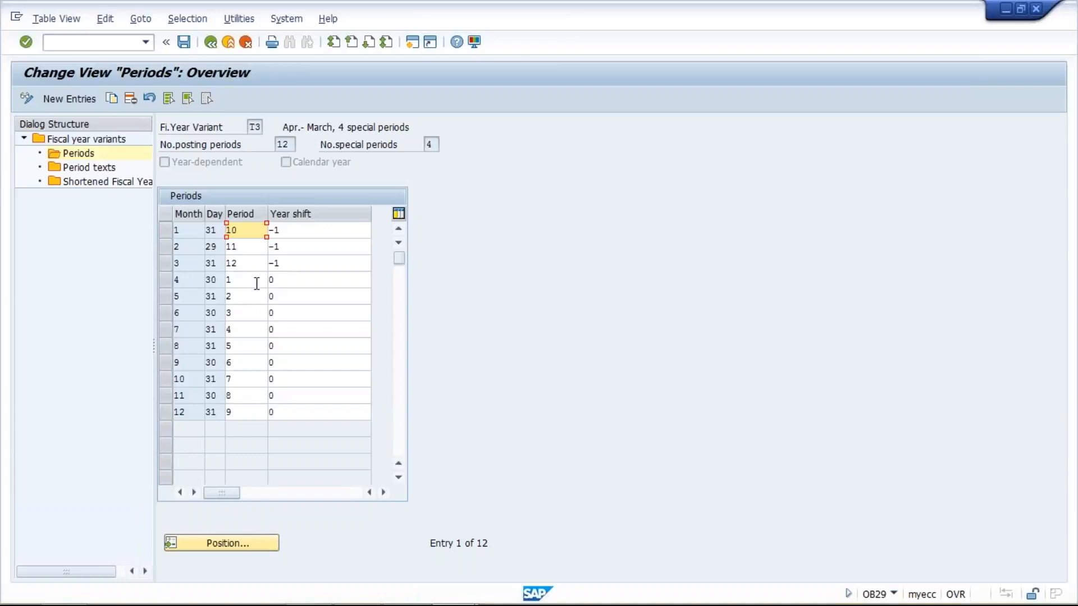
- Examine T3's month-to-period assignments, from April as period 1 through March as period 12
left_click(163, 280)
left_click(240, 279)
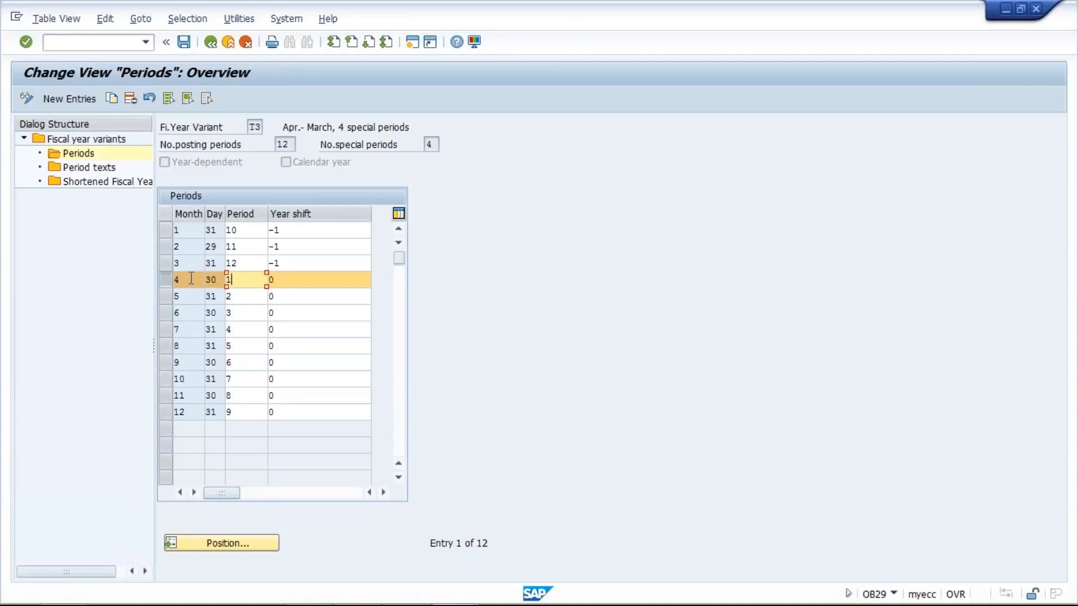
left_click(246, 281)
left_click(249, 296)
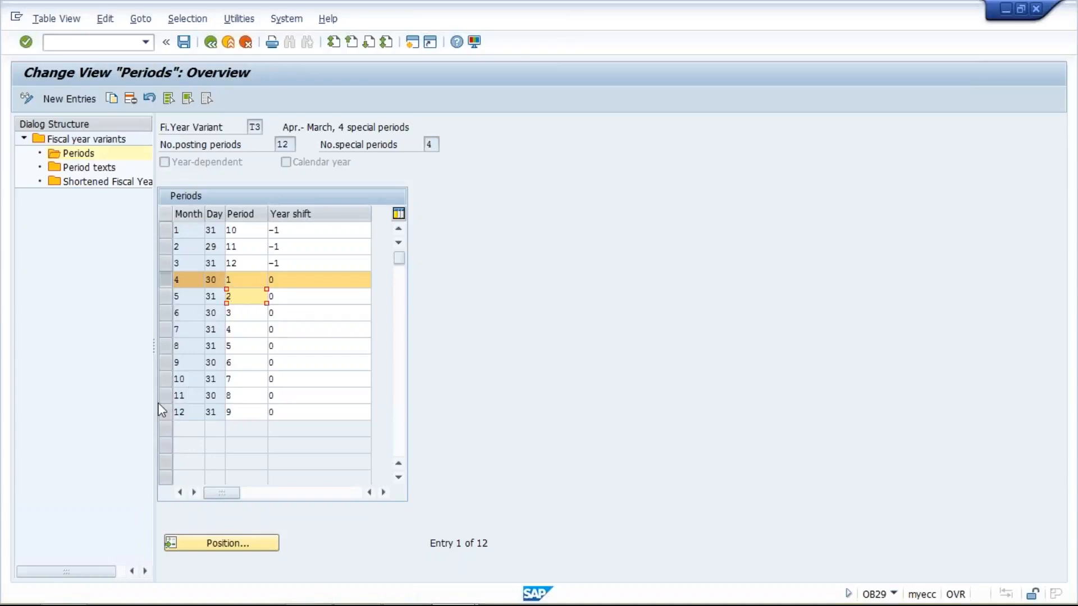
left_click(239, 412)
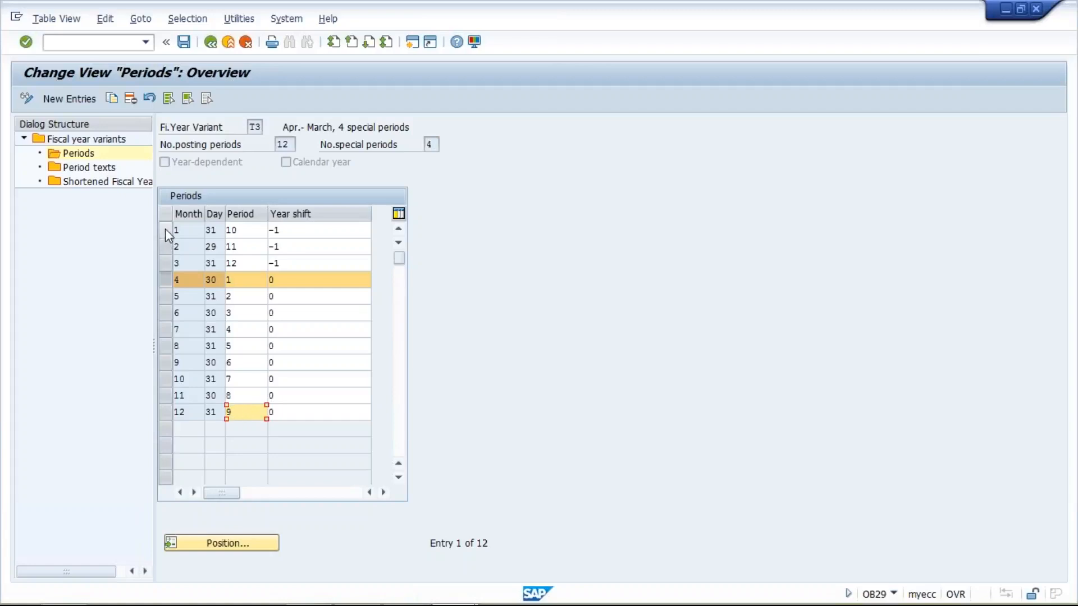
left_click(250, 231)
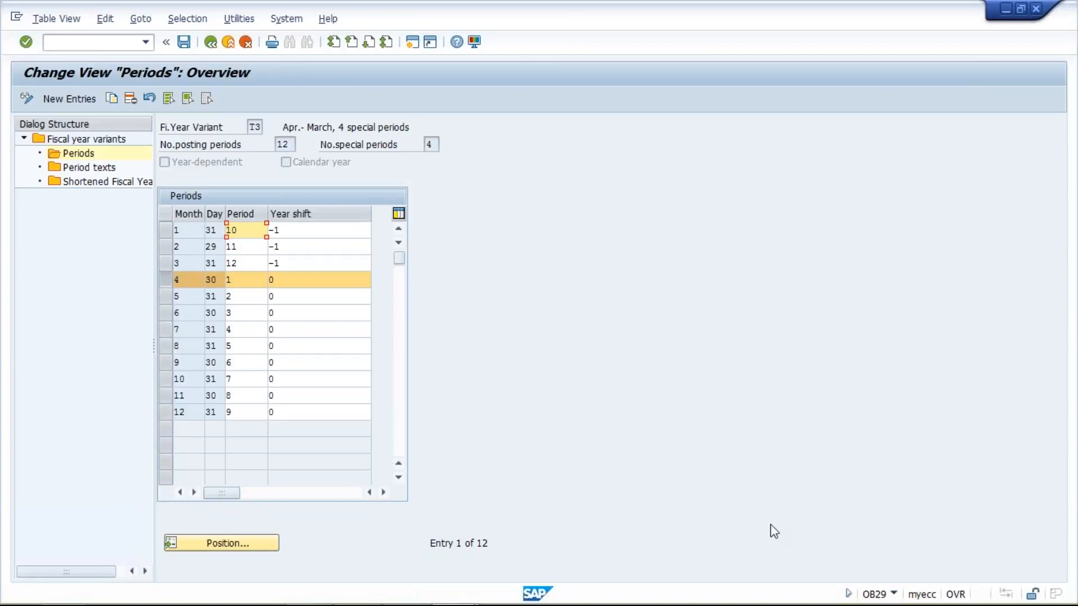
key("alt+Tab")
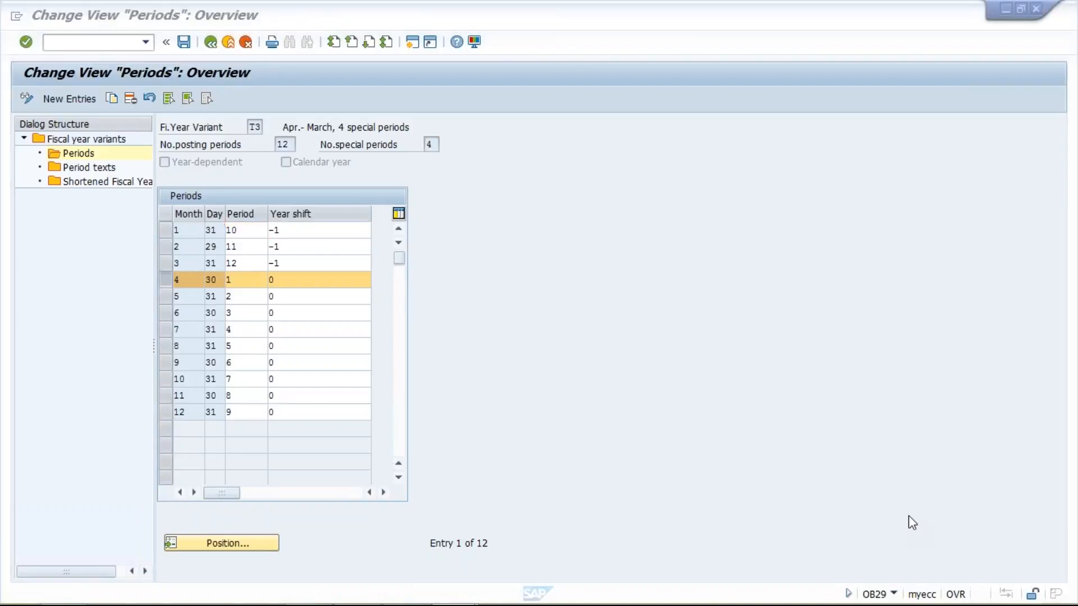
left_click(593, 448)
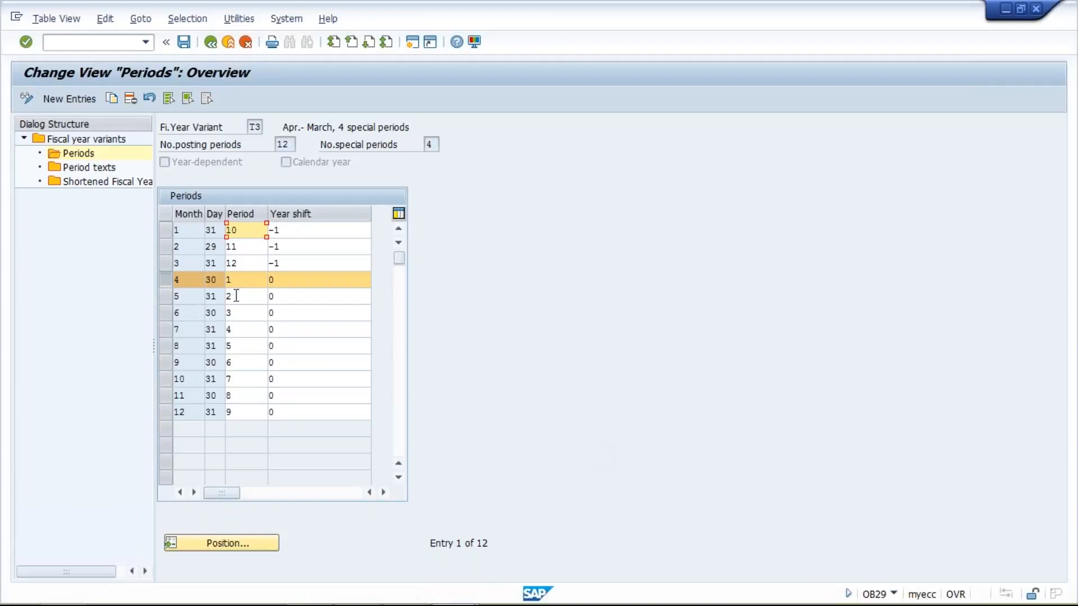
left_click(245, 284)
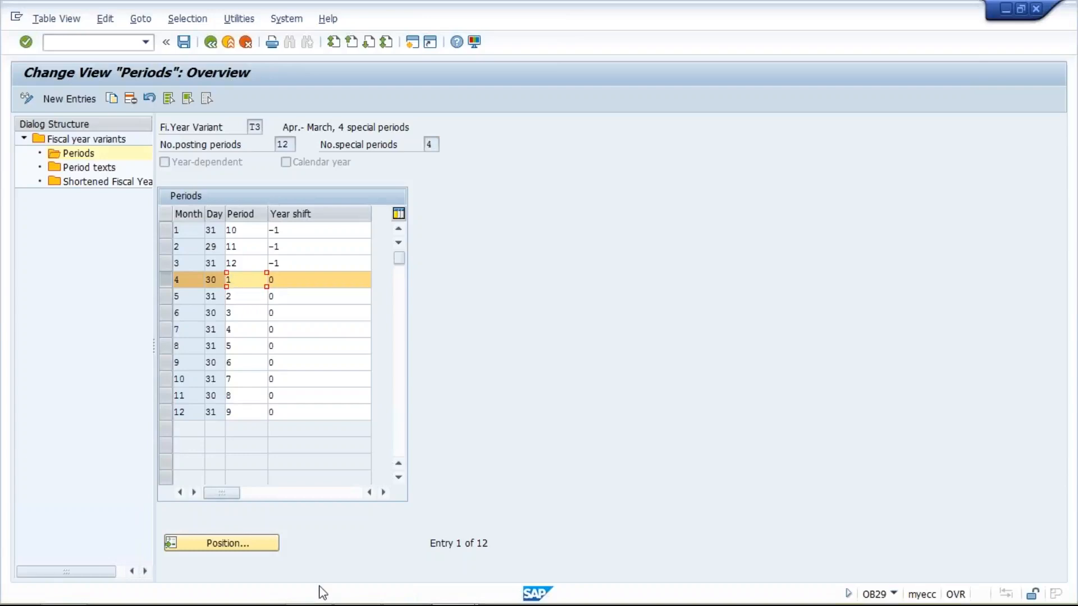
- Switch to Excel and enter 2017-18 in cell K8 as the example fiscal year
mouse_move(318, 589)
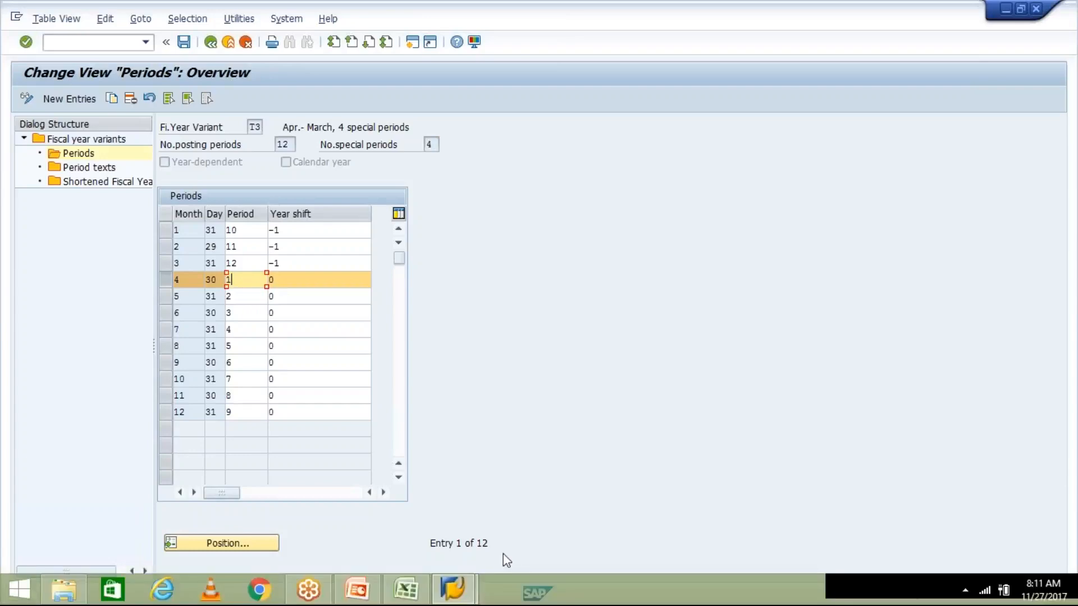
left_click(416, 593)
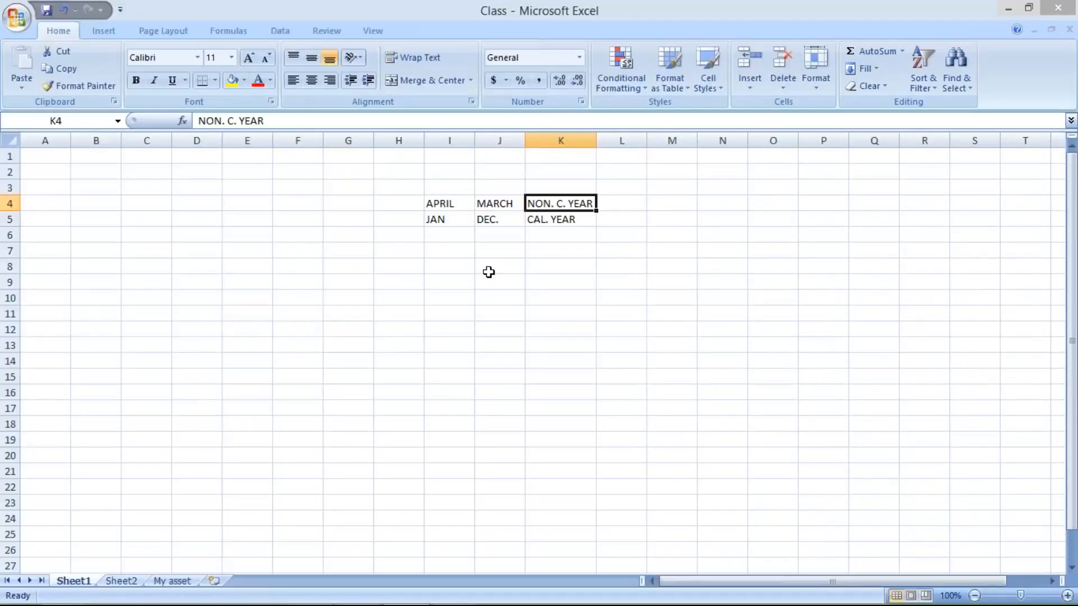
left_click(550, 268)
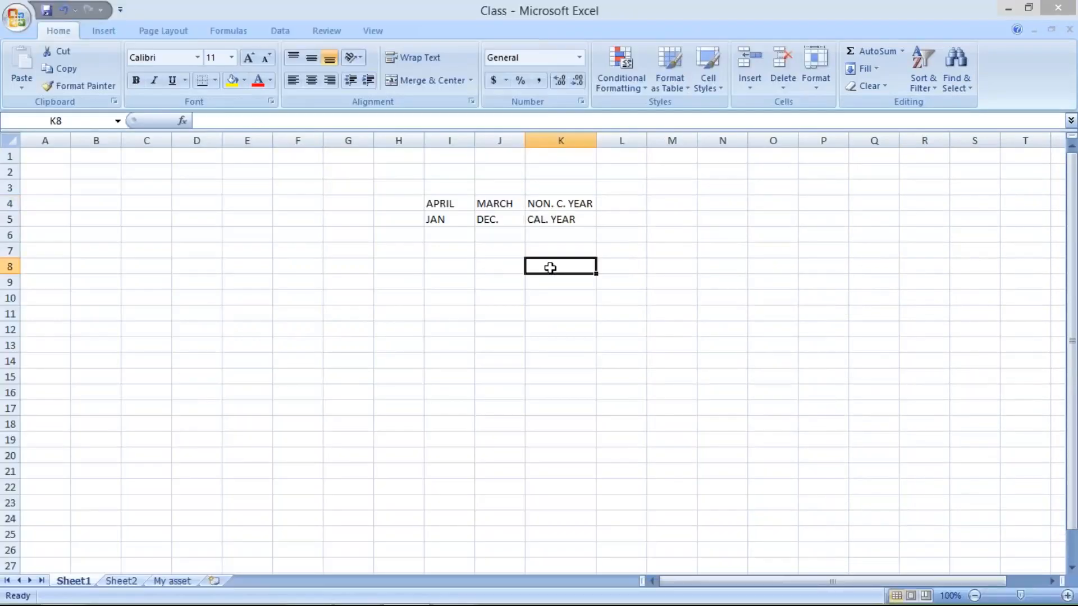
type("201")
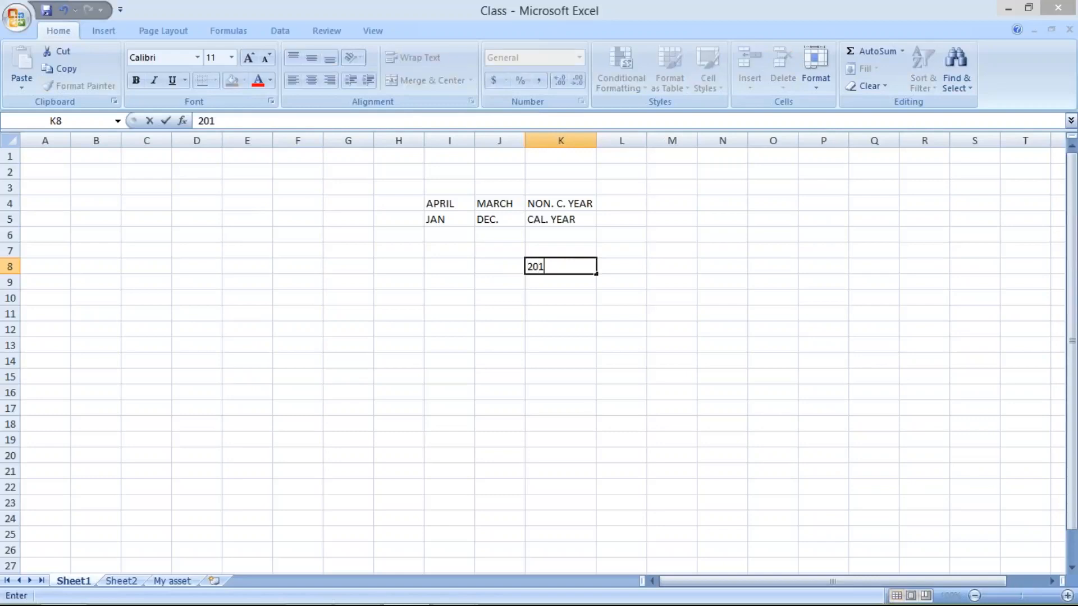
type("7-18")
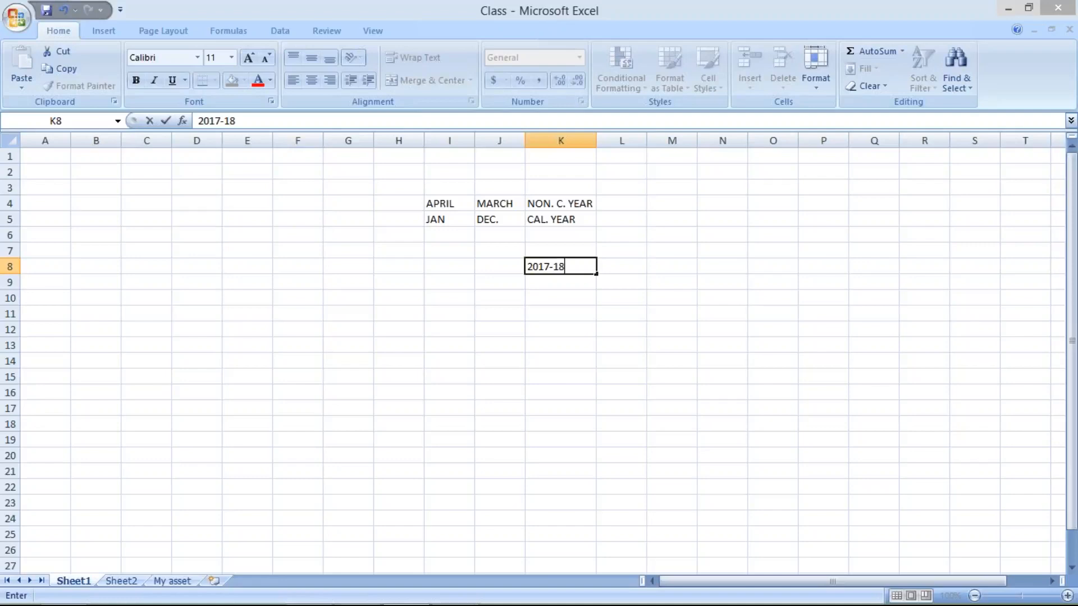
key("Return")
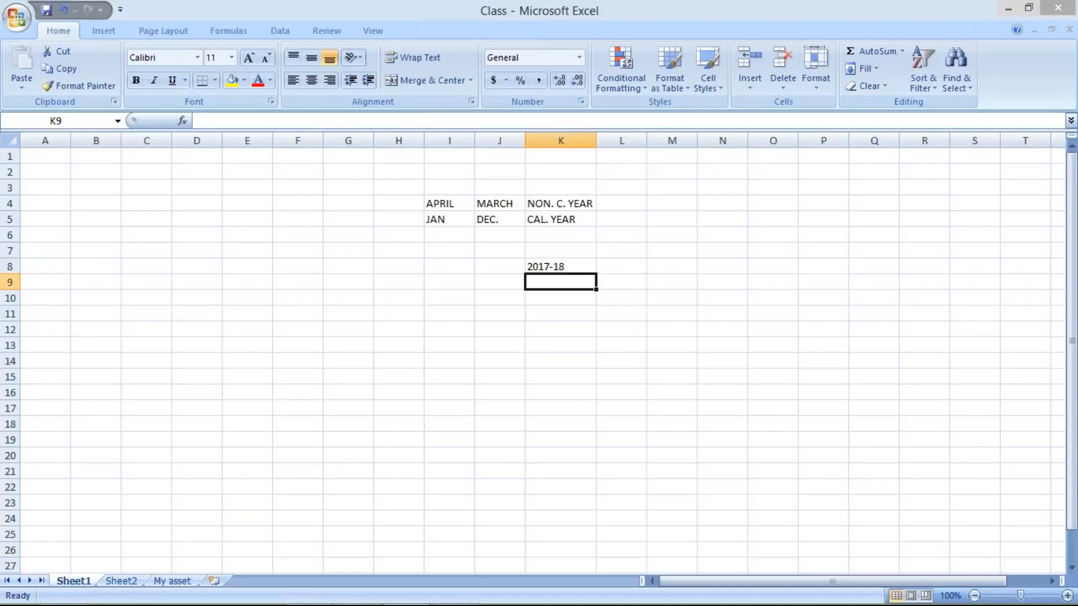
- Examine the APRIL and MARCH cells and the 2017-18 fiscal year example
left_click(452, 209)
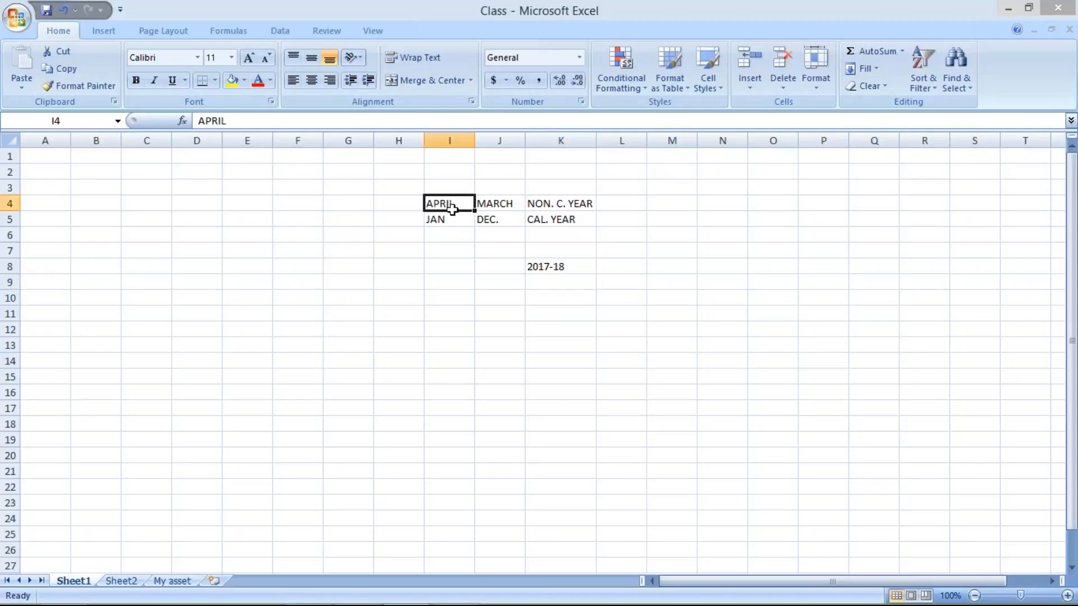
left_click(497, 206)
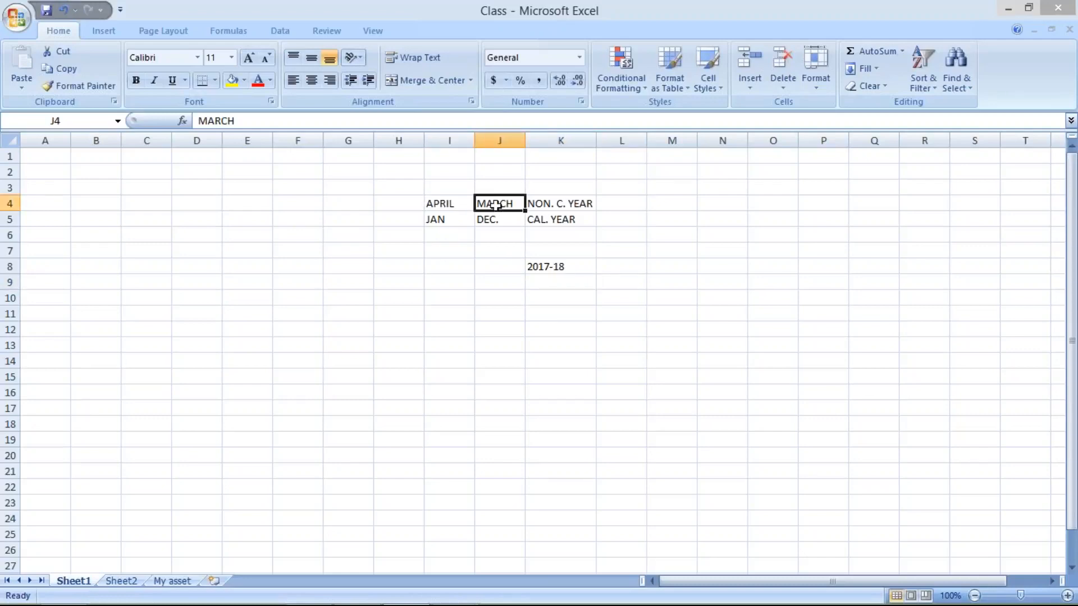
key("Left")
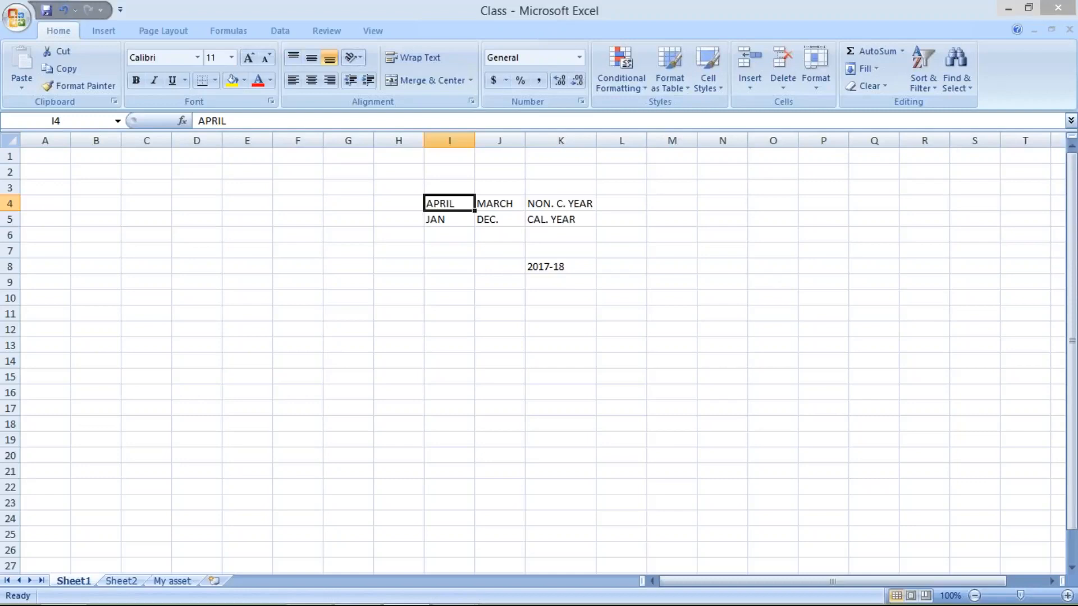
left_click(568, 267)
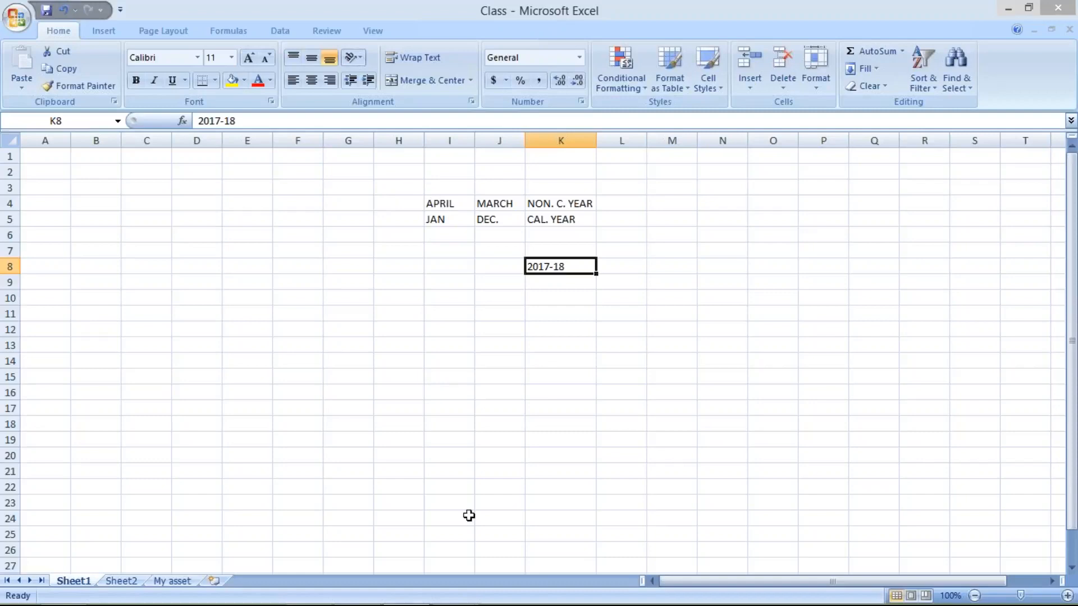
- Switch back to the T3 periods view and review the year shift values for each month
left_click(449, 590)
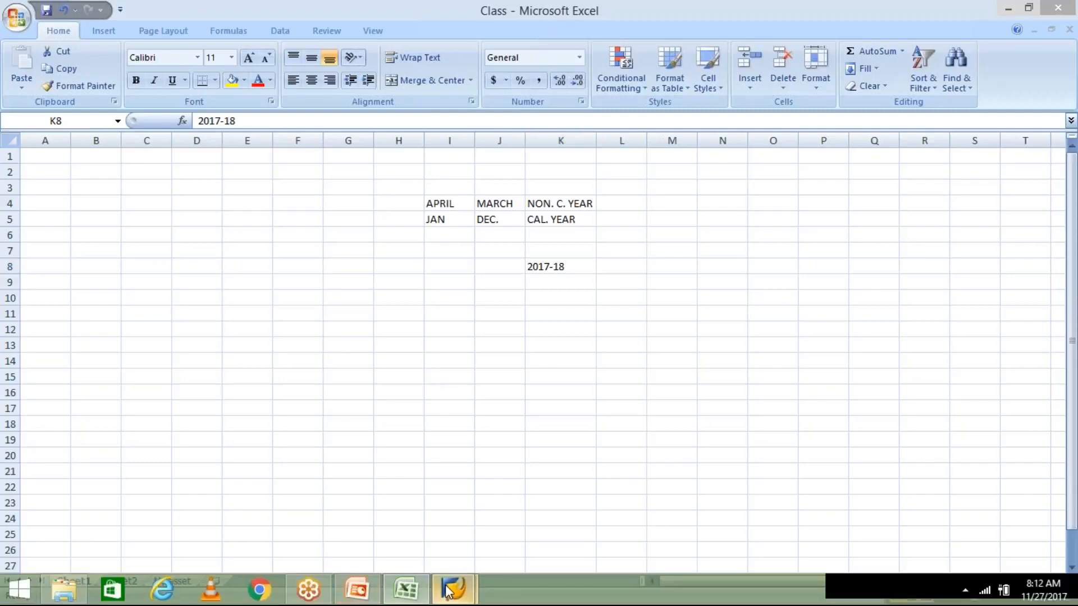
left_click(503, 519)
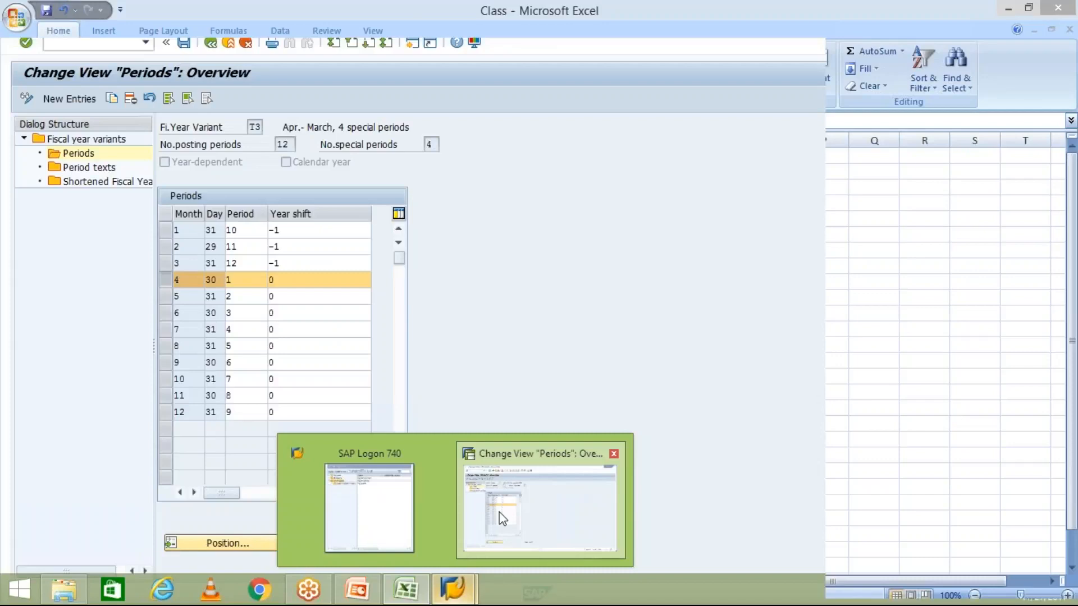
left_click(247, 413)
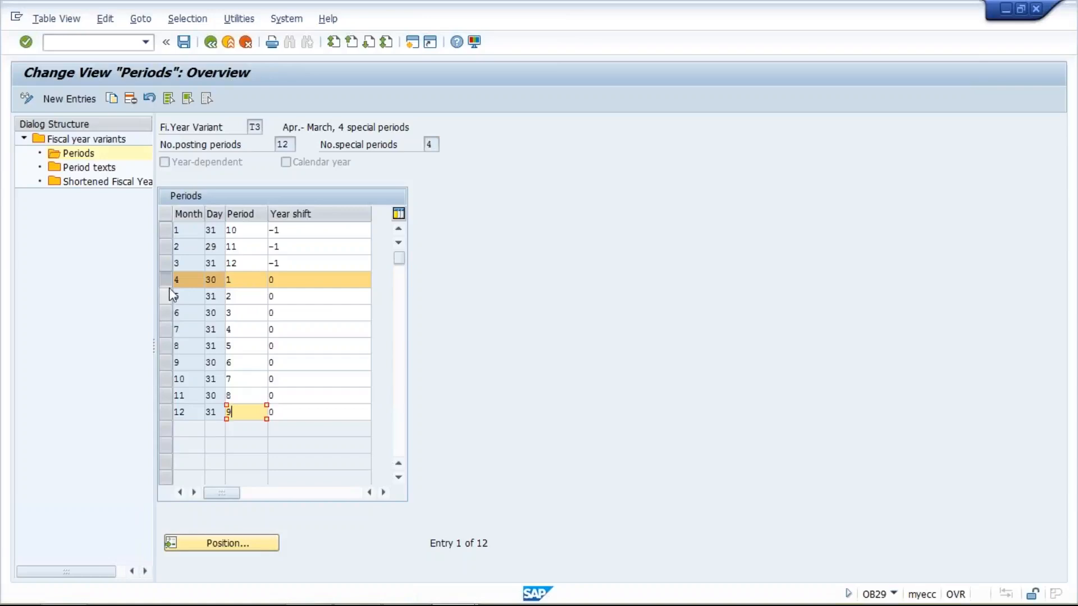
left_click(286, 279)
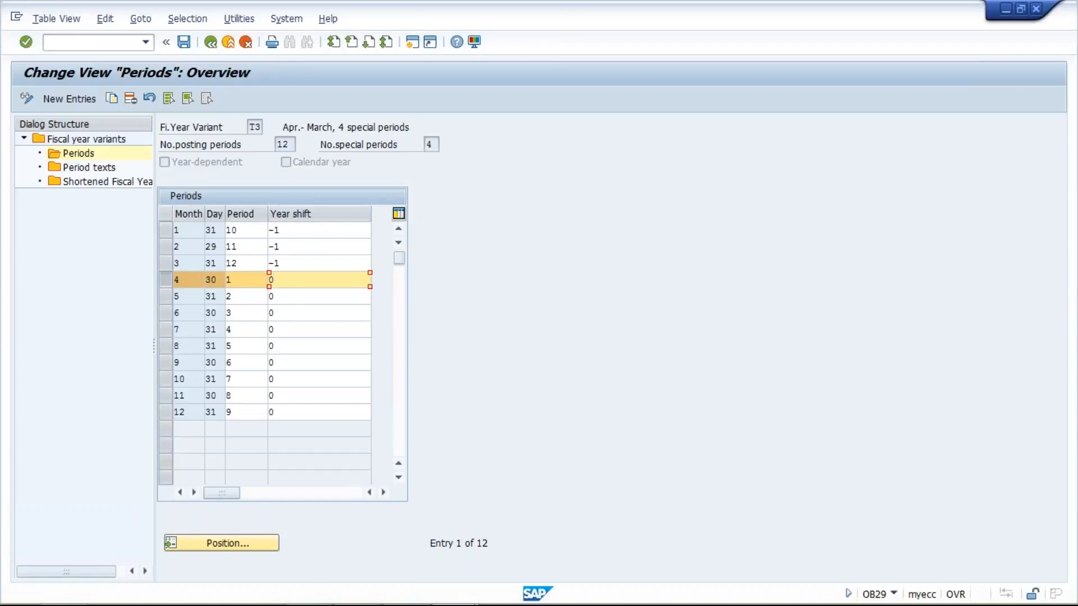
left_click(246, 239)
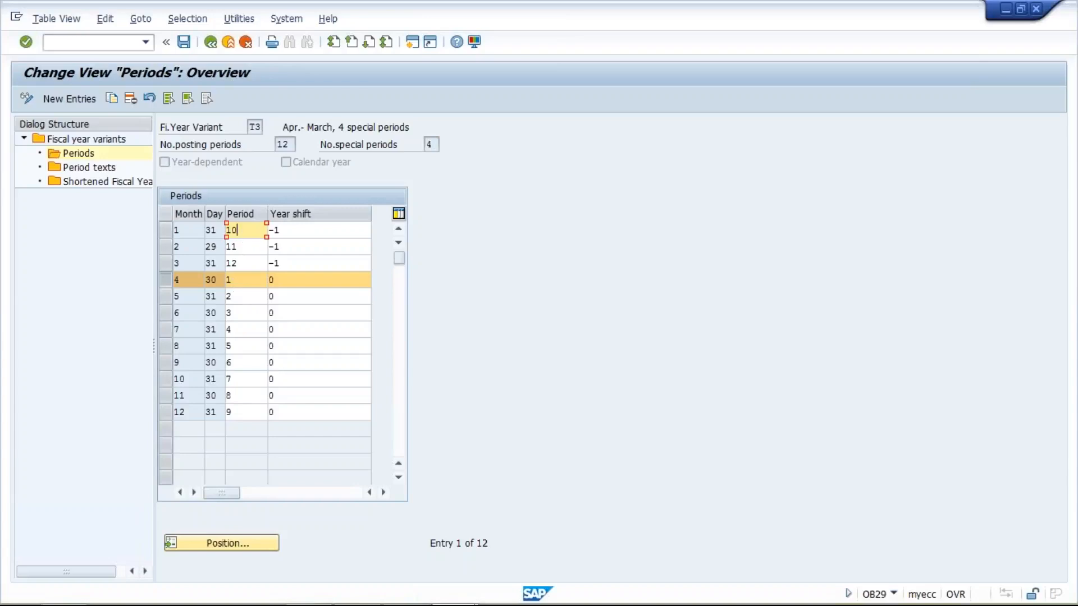
left_click(247, 281)
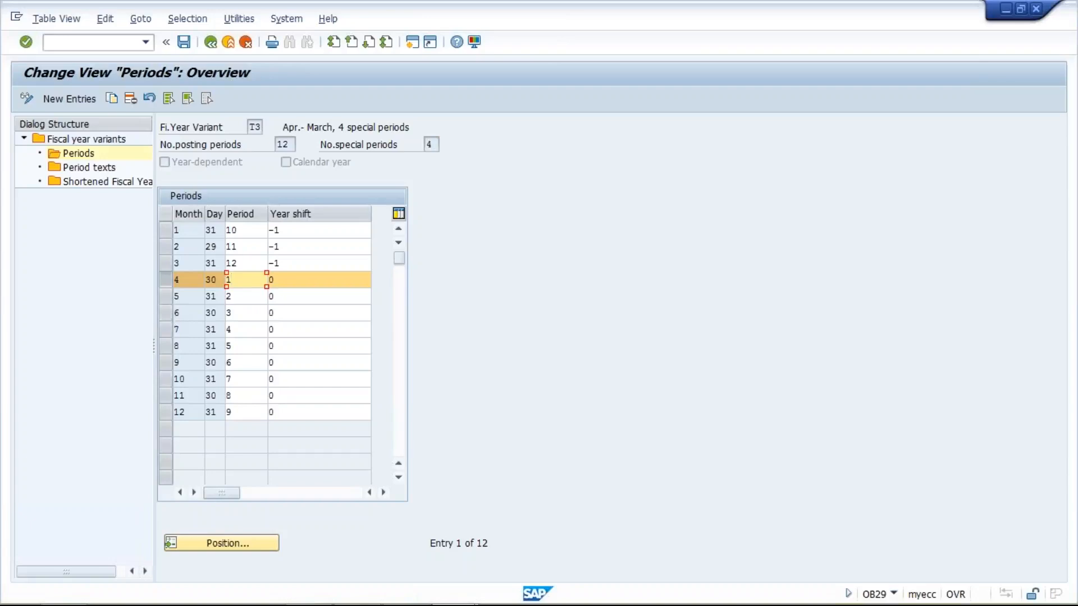
left_click(245, 416)
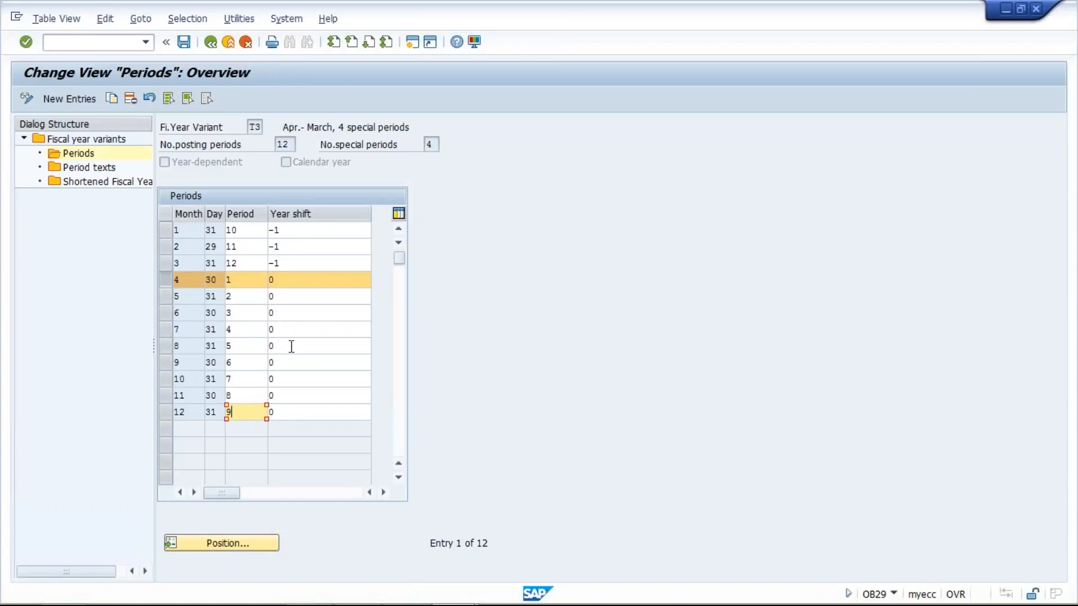
left_click(294, 279)
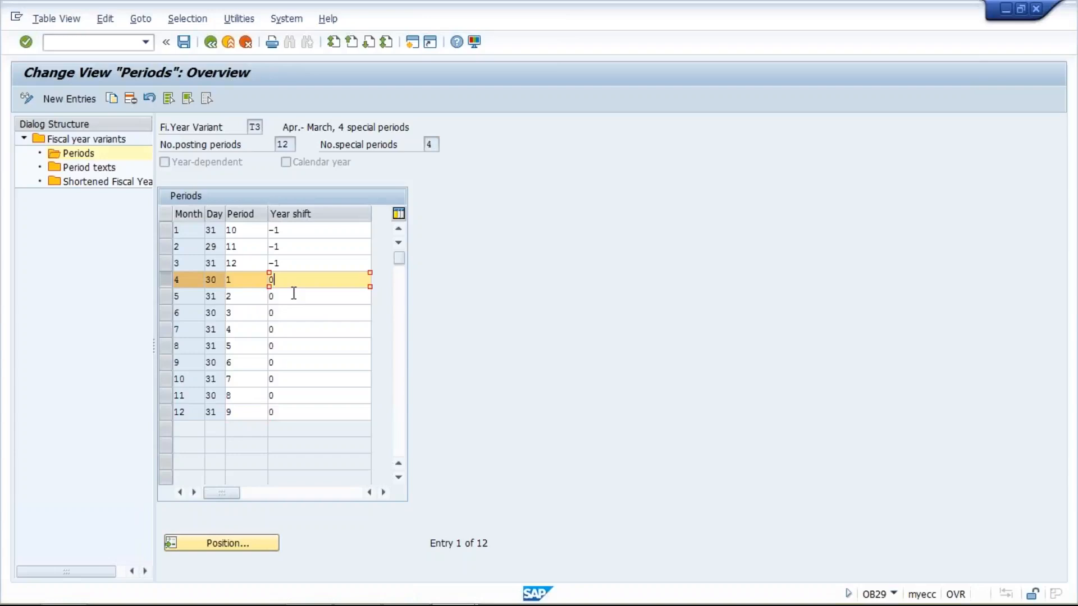
left_click(293, 294)
left_click(292, 313)
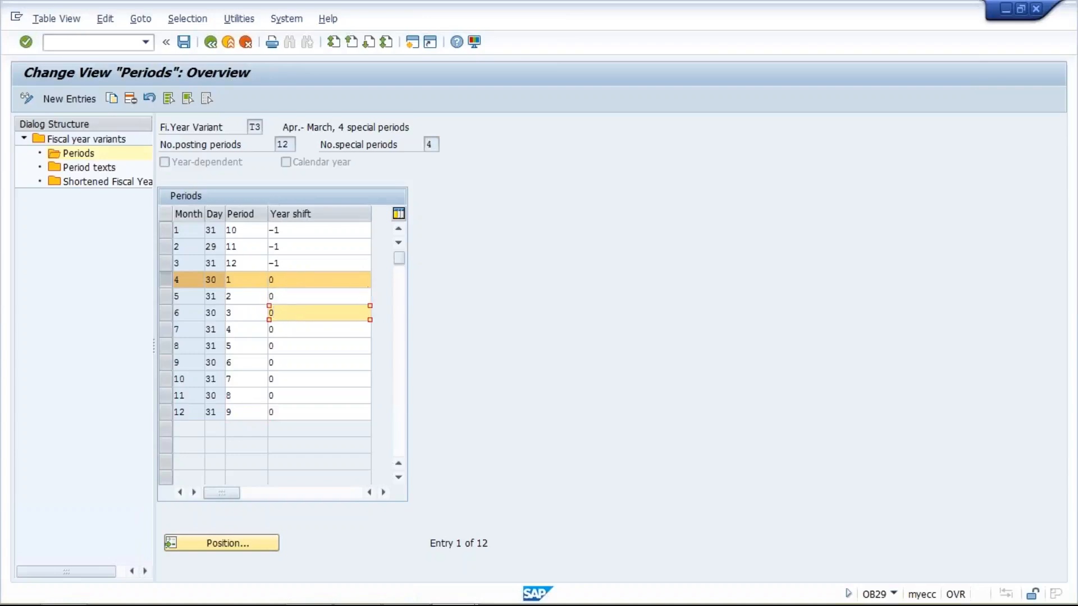
left_click(271, 329)
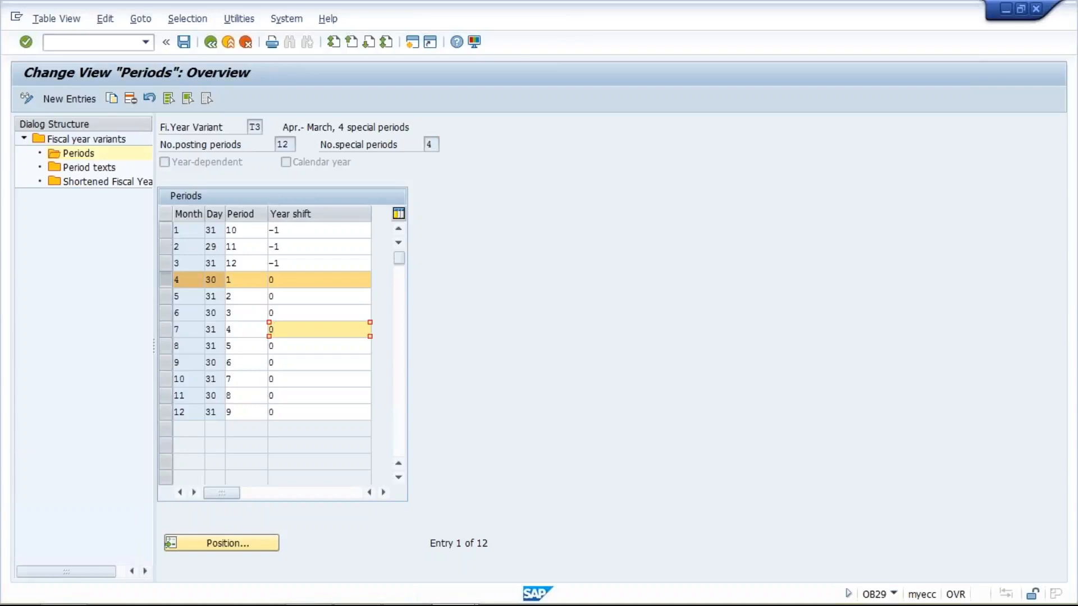
left_click(293, 232)
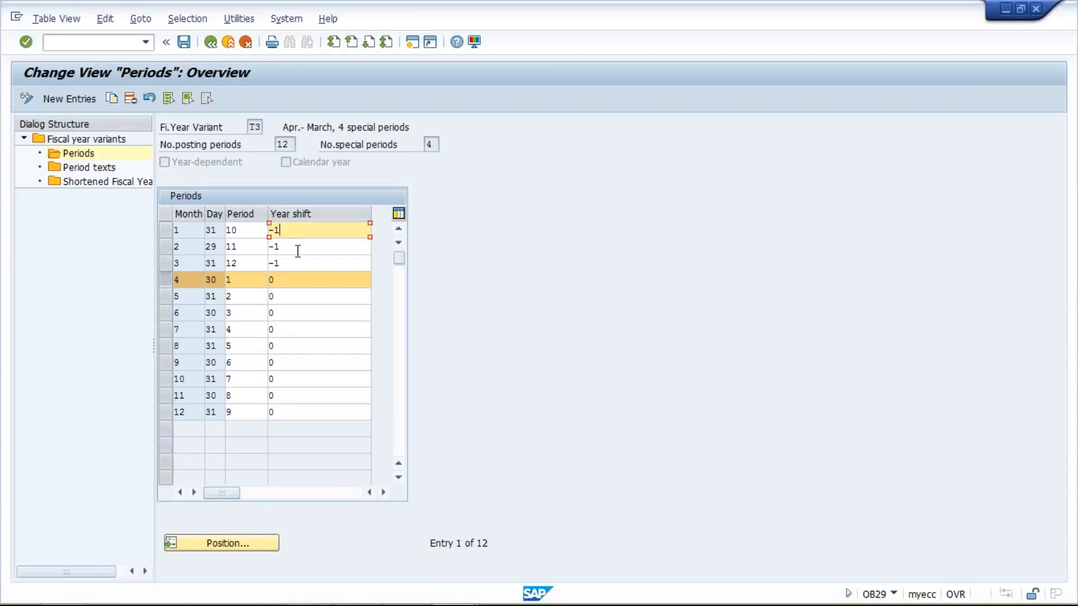
- Examine T3's period numbers and year shift values for January, February and March
left_click(298, 248)
left_click(297, 264)
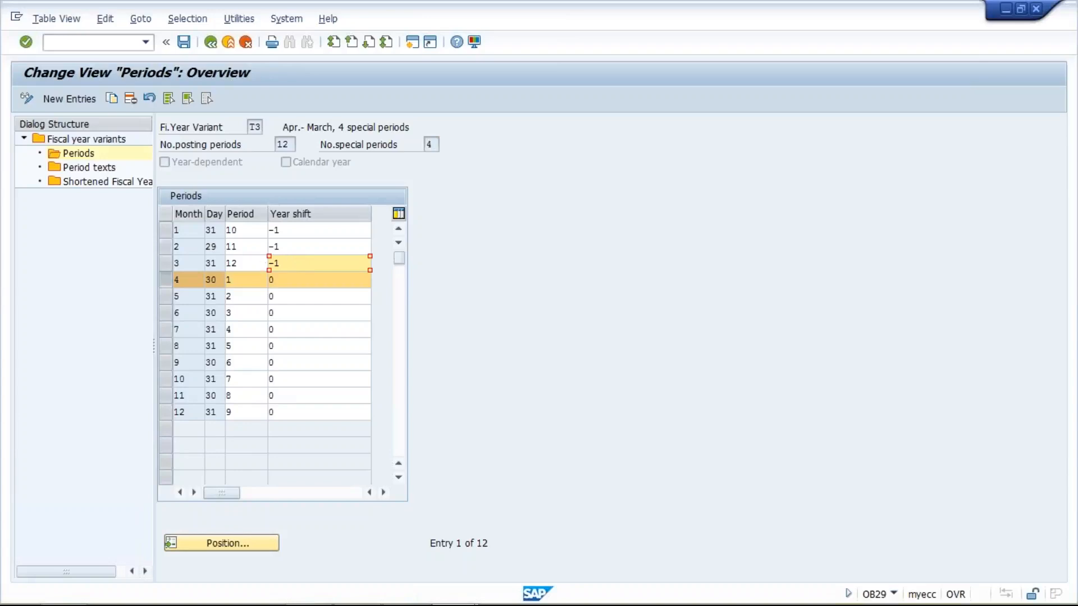
left_click(305, 230)
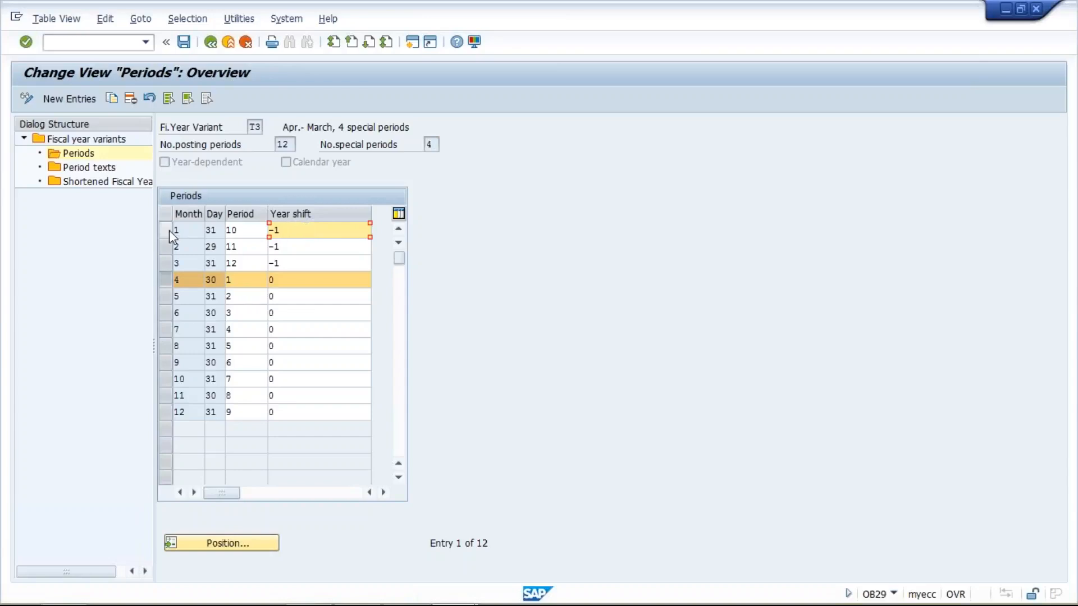
left_click(244, 232)
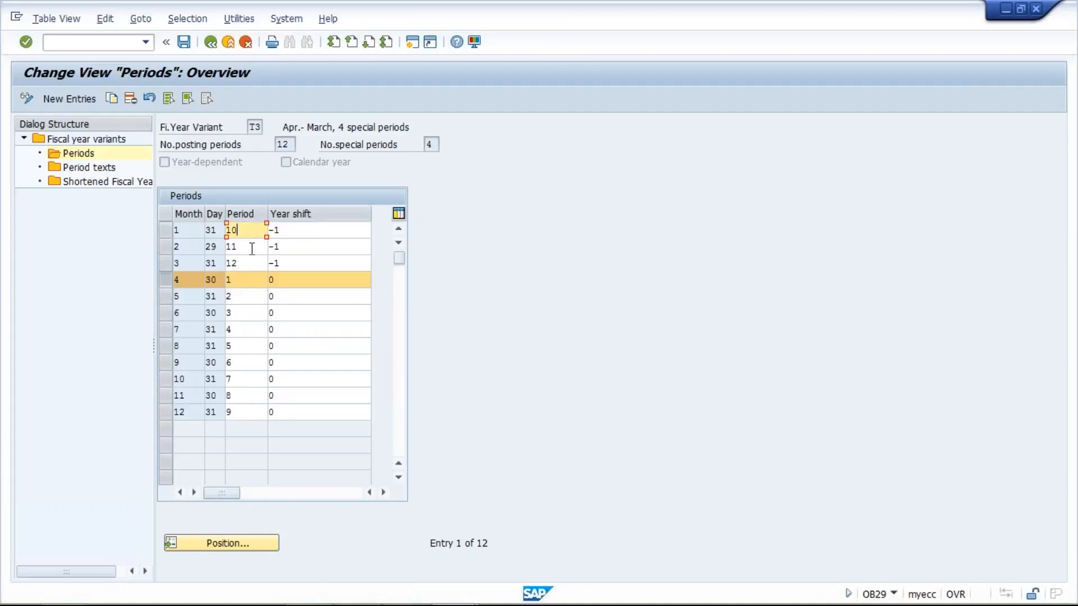
left_click(251, 247)
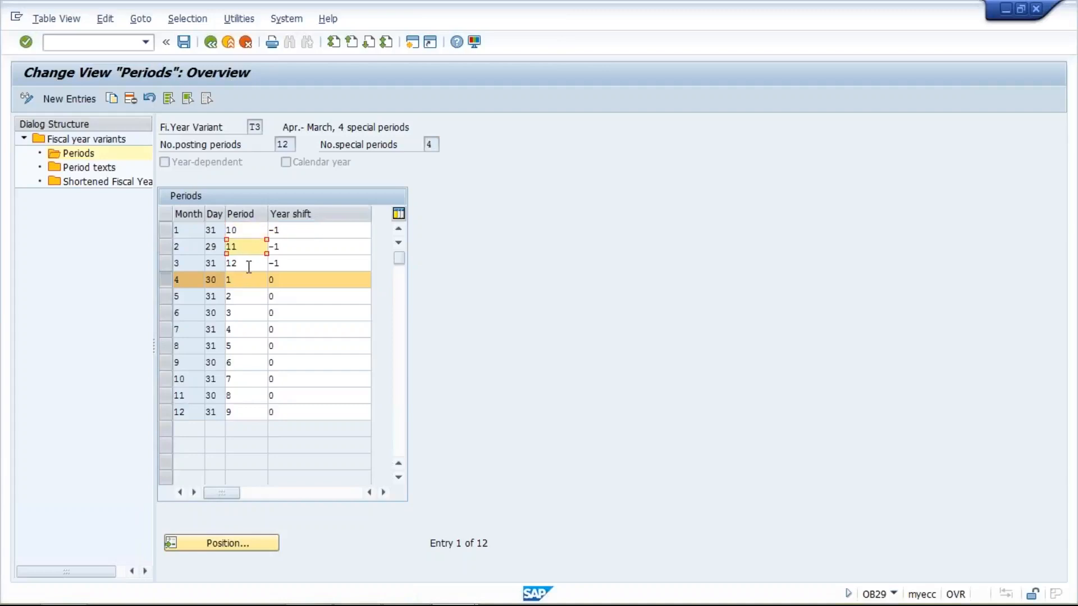
left_click(250, 262)
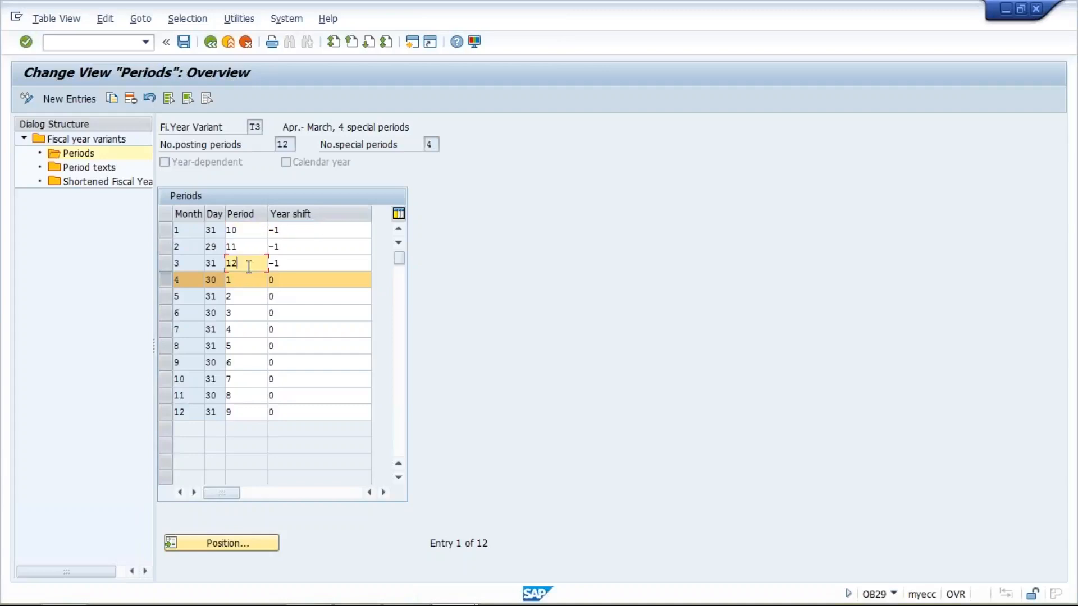
left_click(320, 232)
left_click(313, 247)
left_click(316, 262)
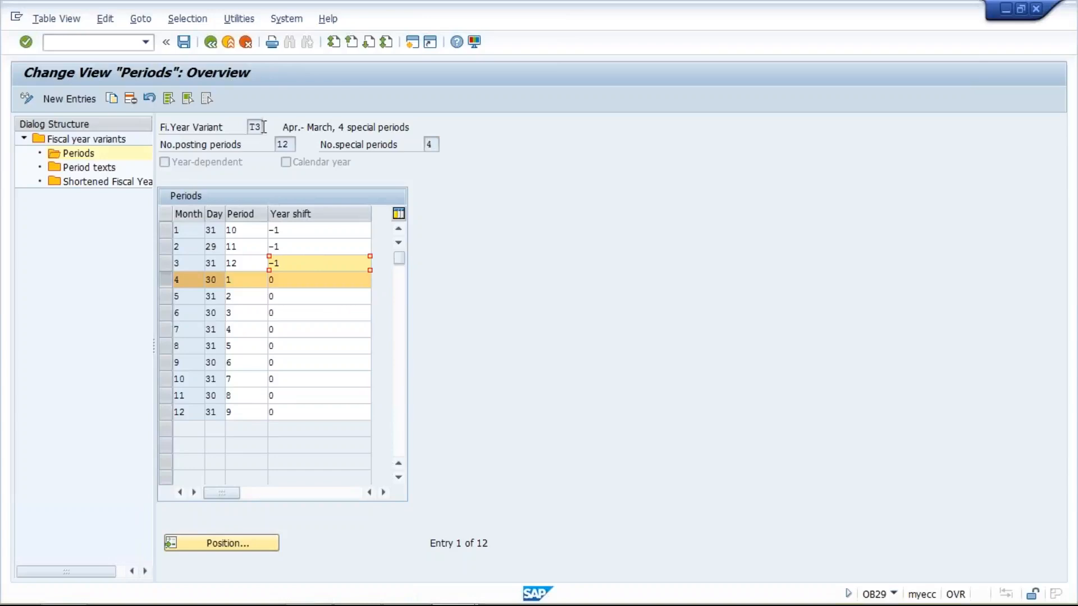
- Open a new session and bring its SAP Easy Access screen to the front
left_click(410, 46)
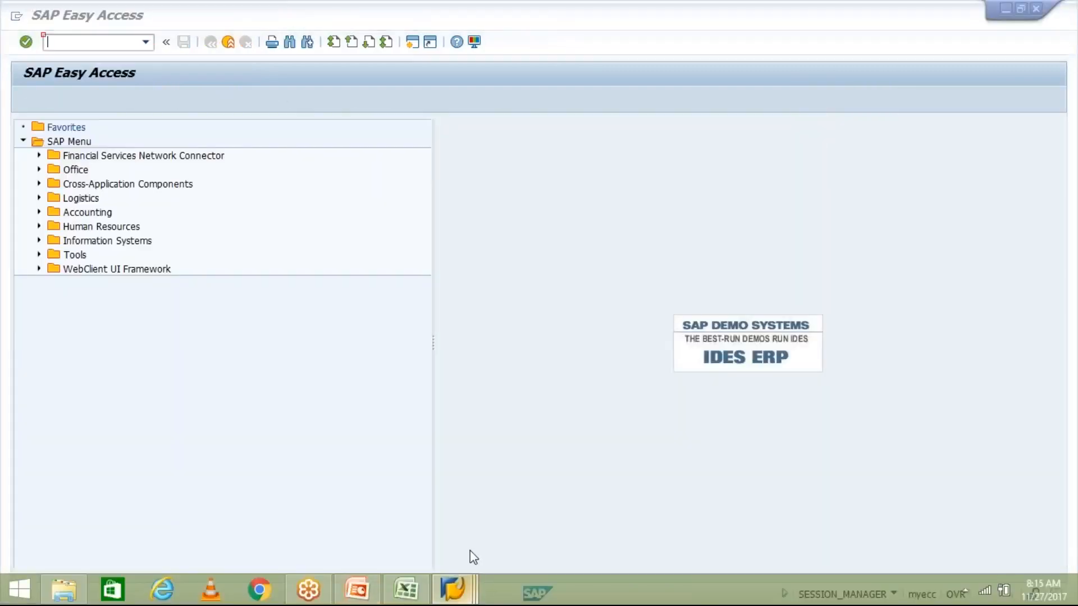
mouse_move(452, 590)
left_click(453, 494)
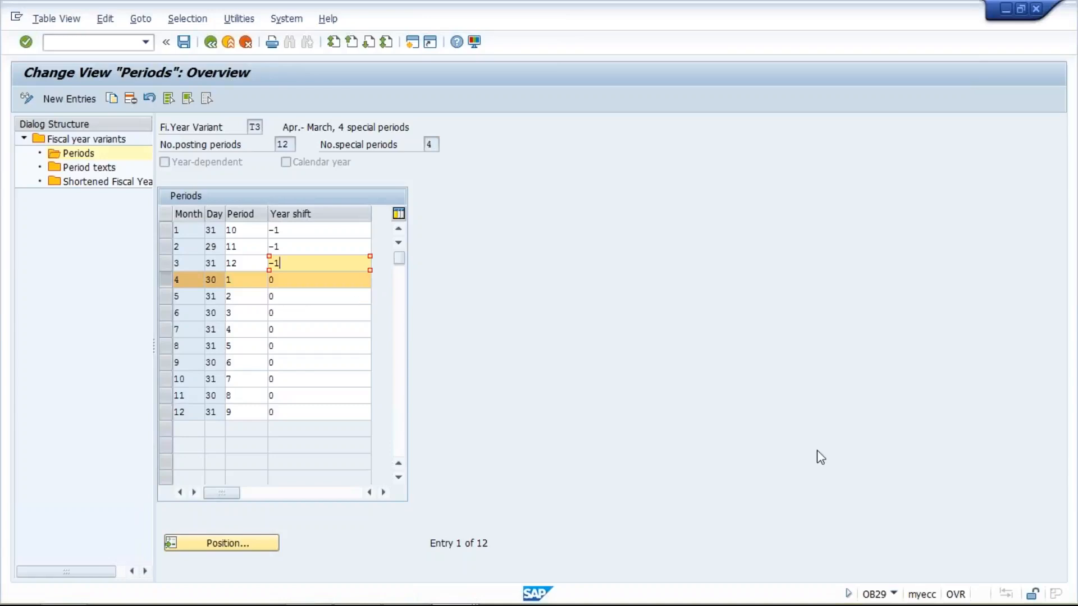
left_click(1069, 380)
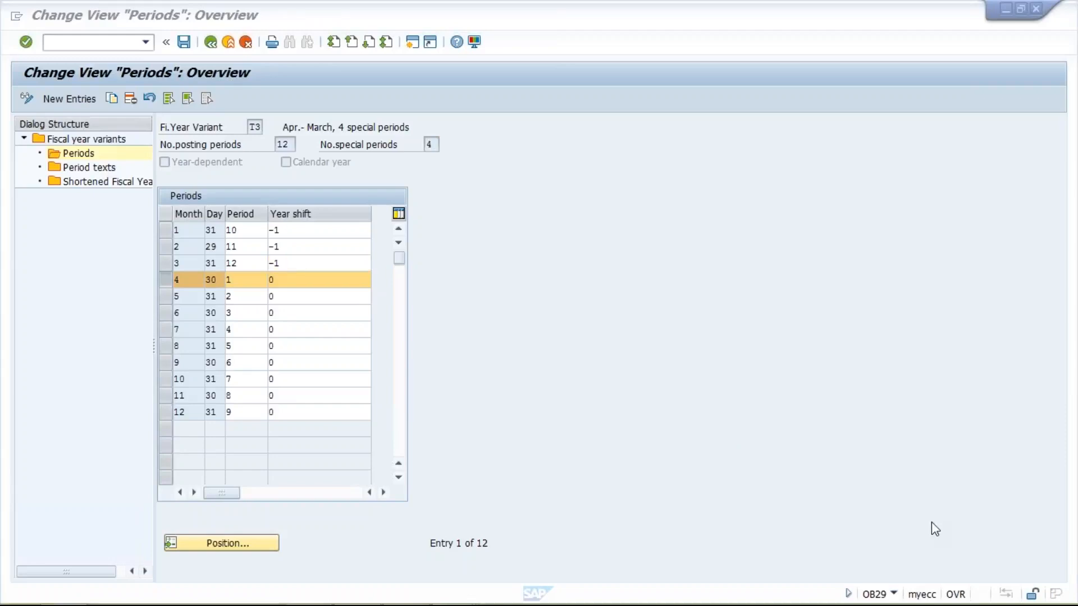
left_click(526, 539)
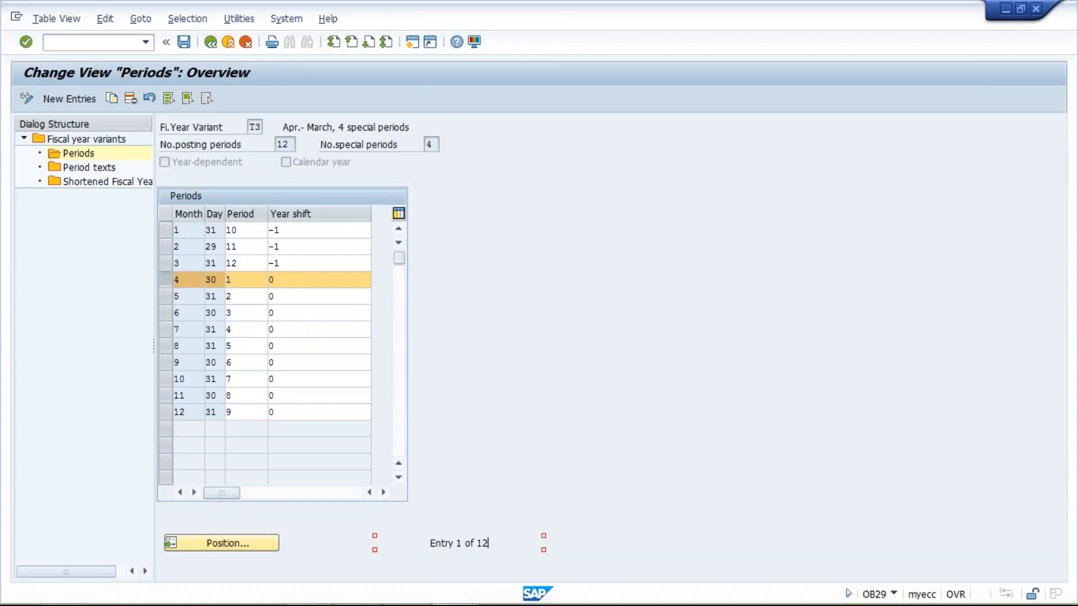
left_click(448, 596)
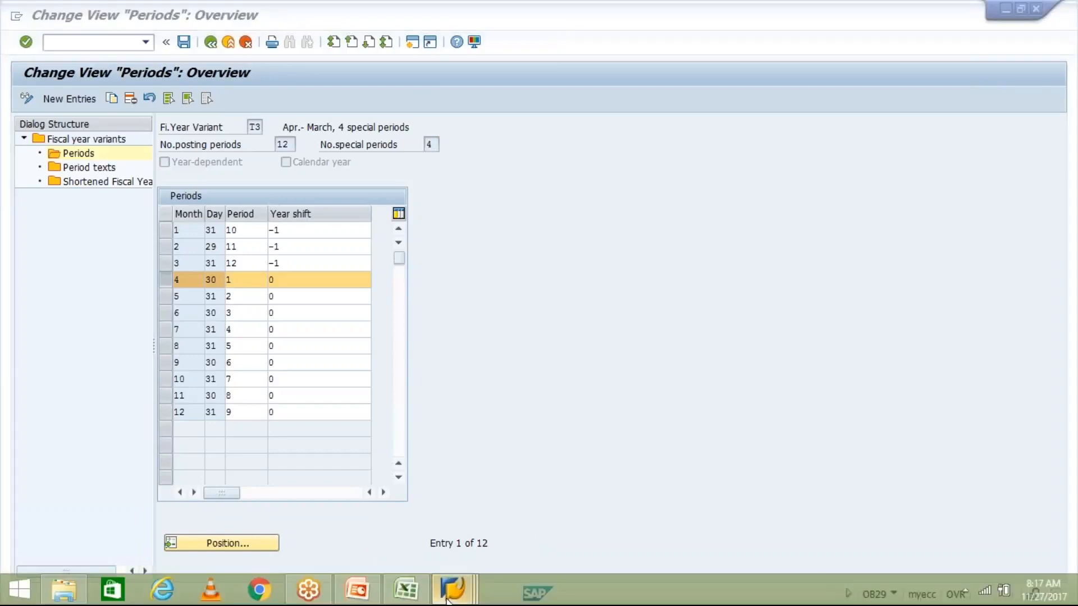
left_click(610, 522)
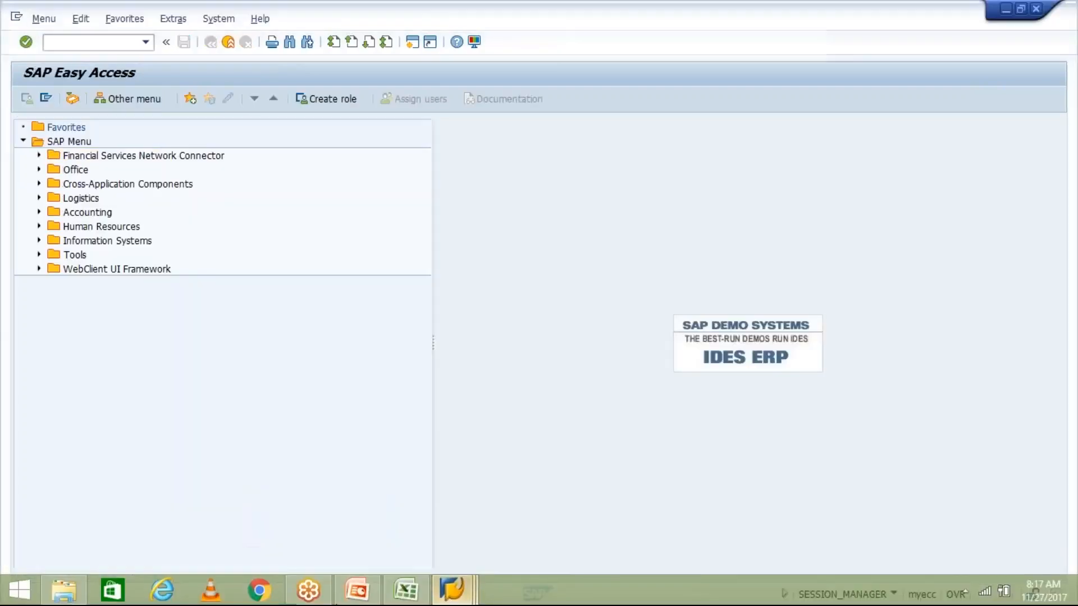
- Glance at the fiscal year variant slide, then run transaction OB37 in the new session
left_click(352, 599)
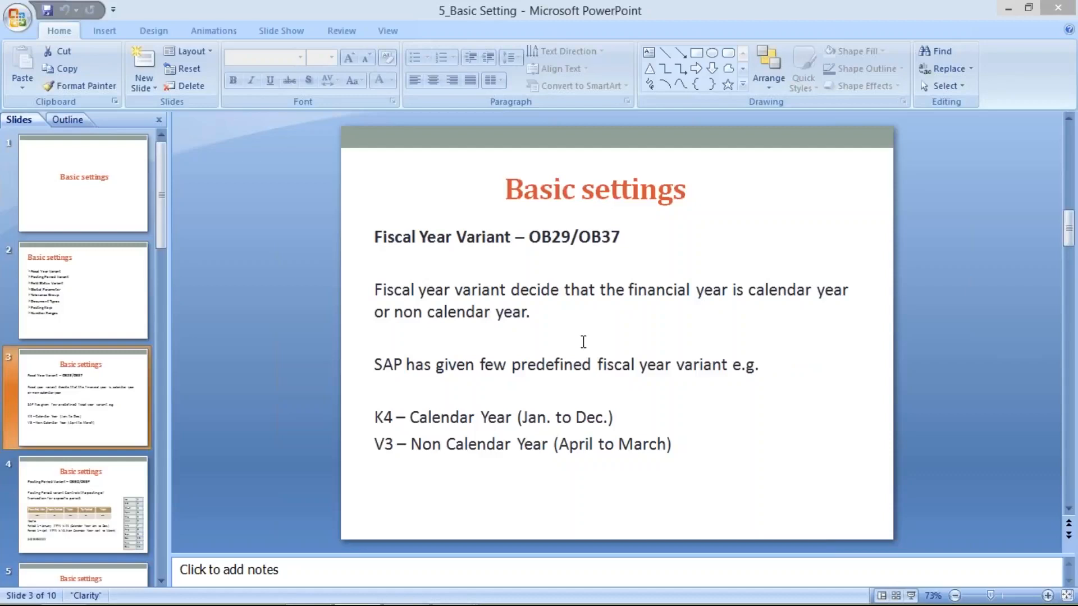
mouse_move(467, 596)
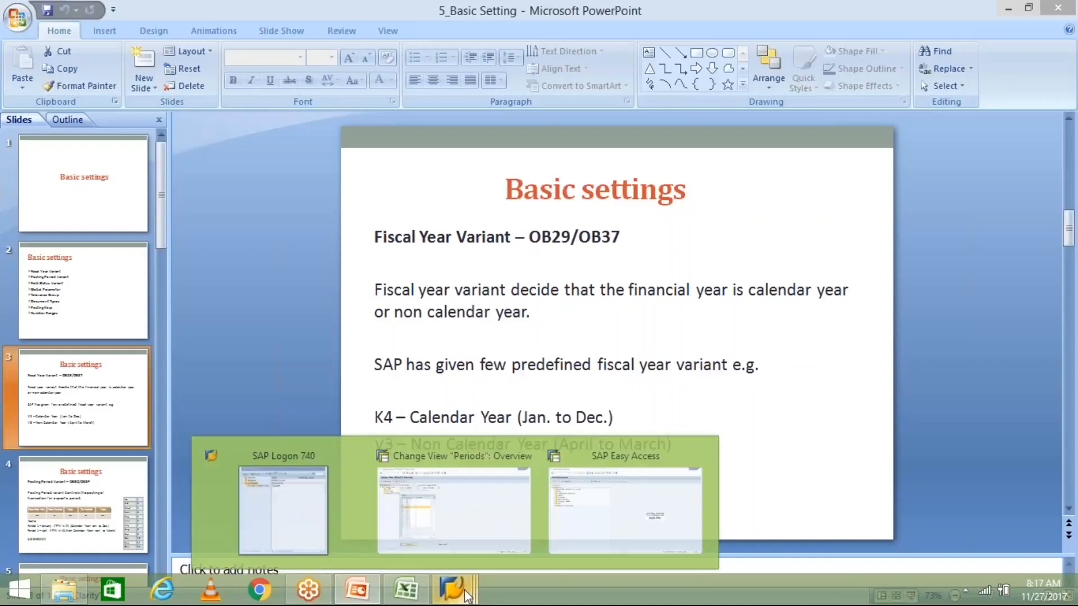
left_click(597, 535)
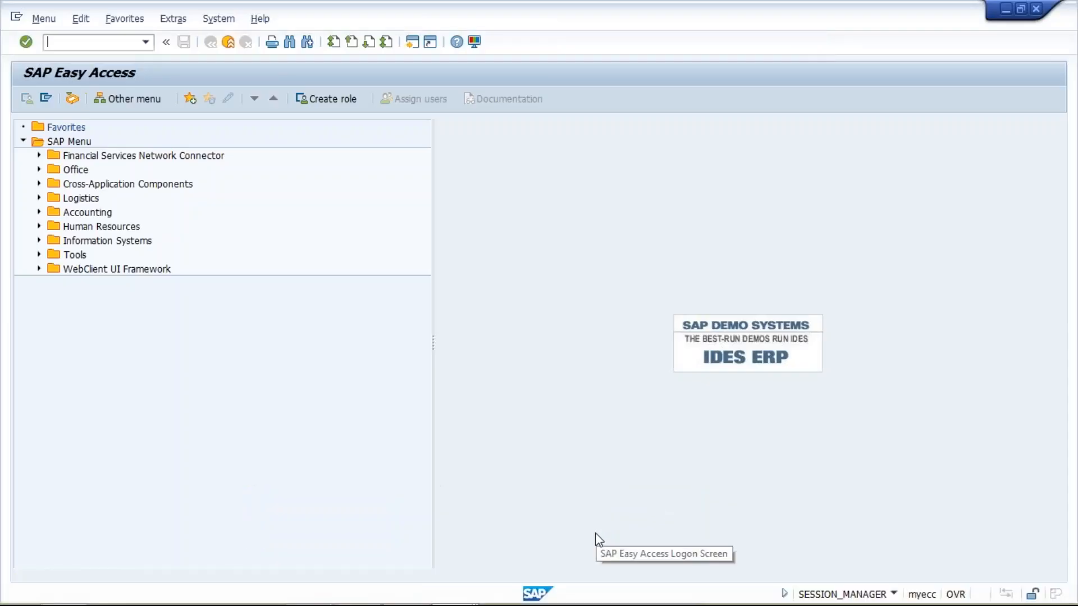
type("OB")
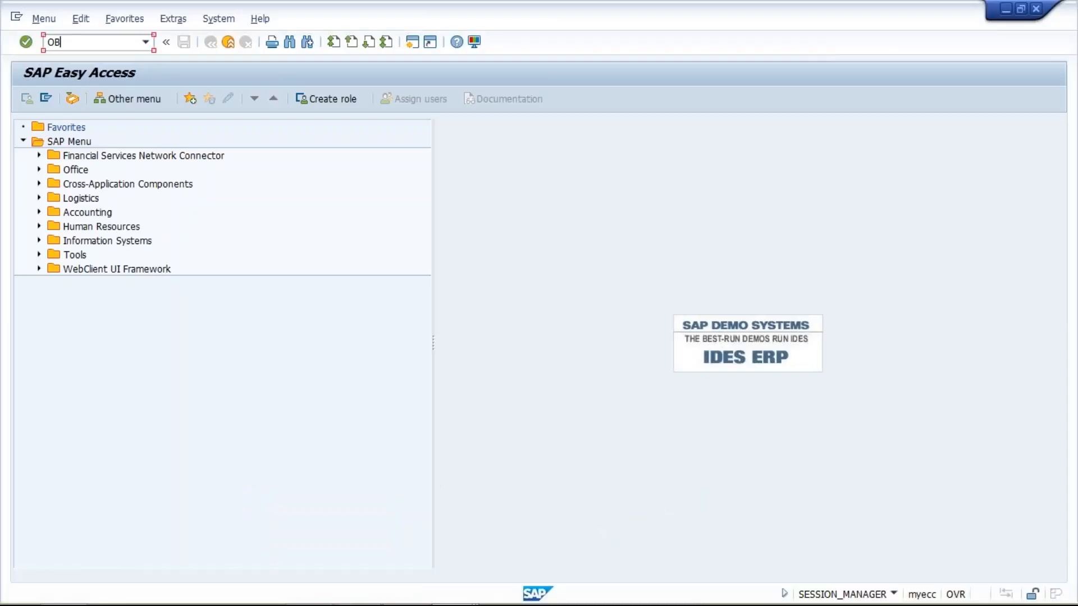
type("37")
key("Return")
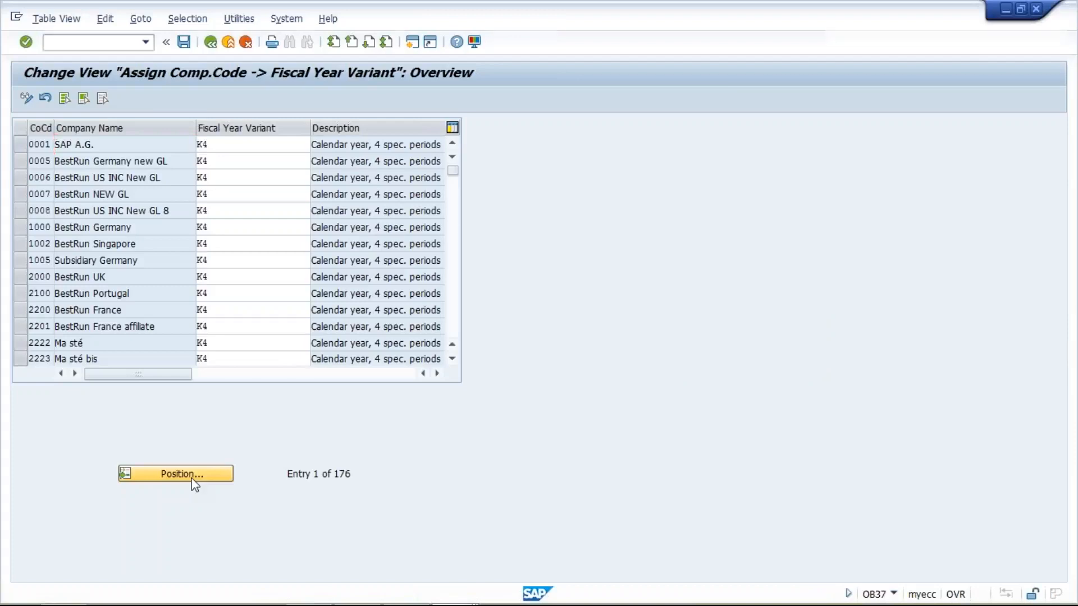
- Position the list on company code TM10 and assign it fiscal year variant T3
left_click(192, 480)
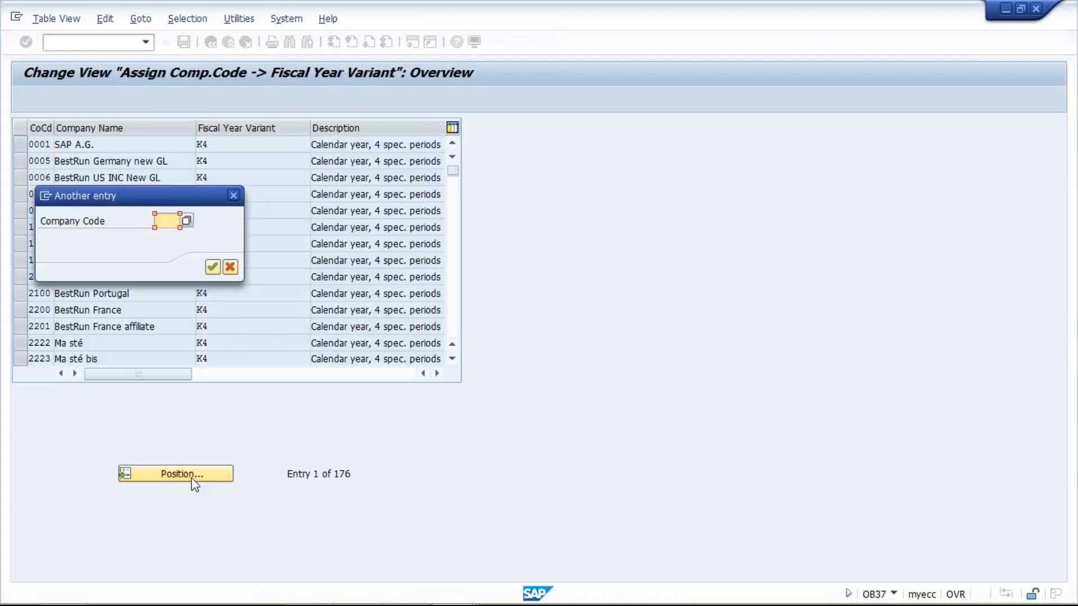
type("TM10")
key("Return")
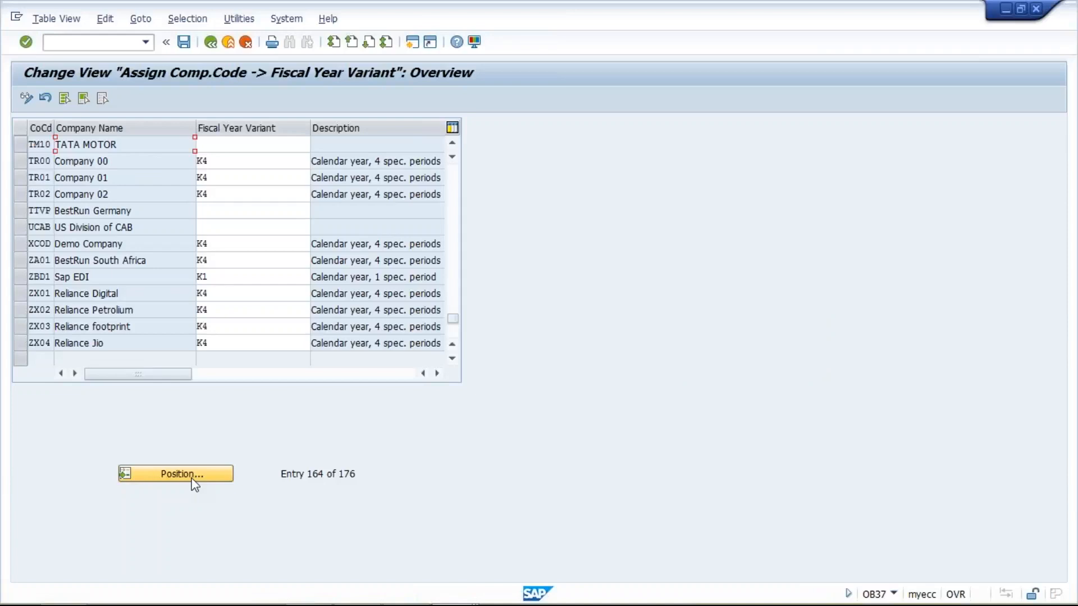
left_click(214, 147)
type("T")
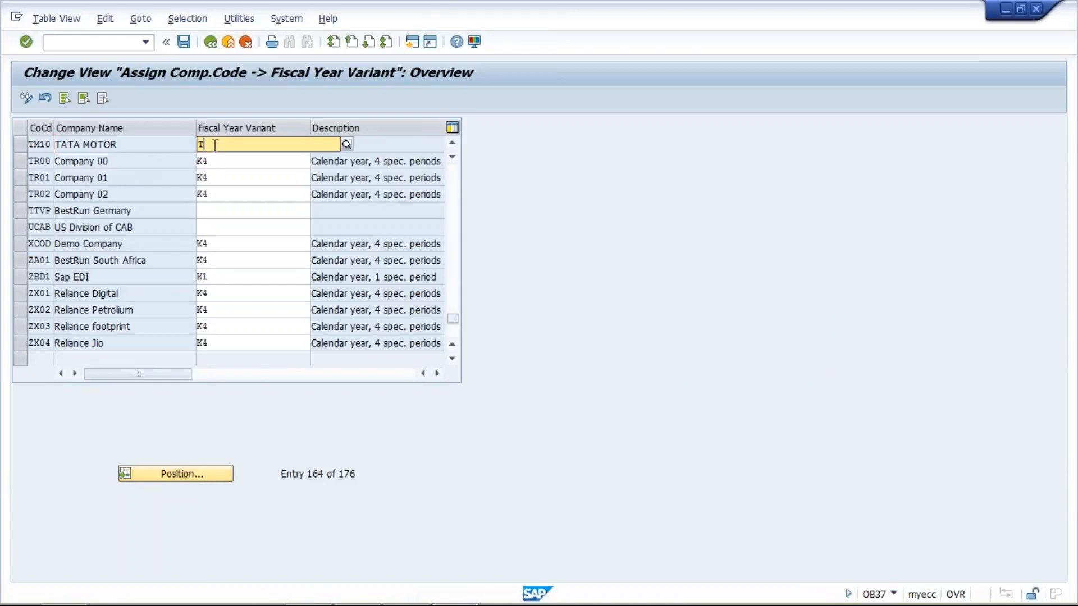
type("3")
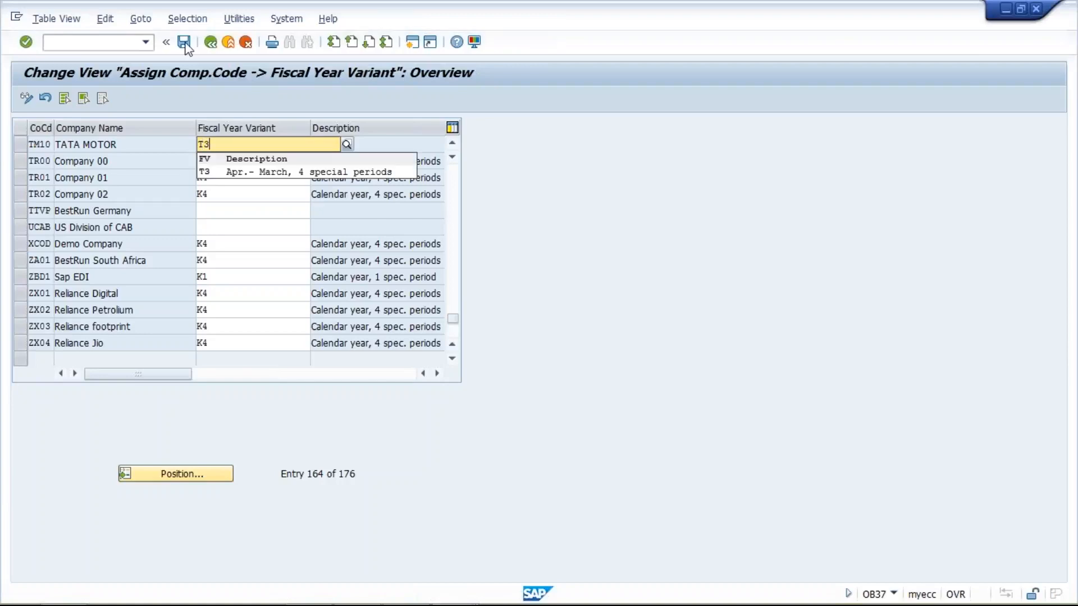
left_click(224, 172)
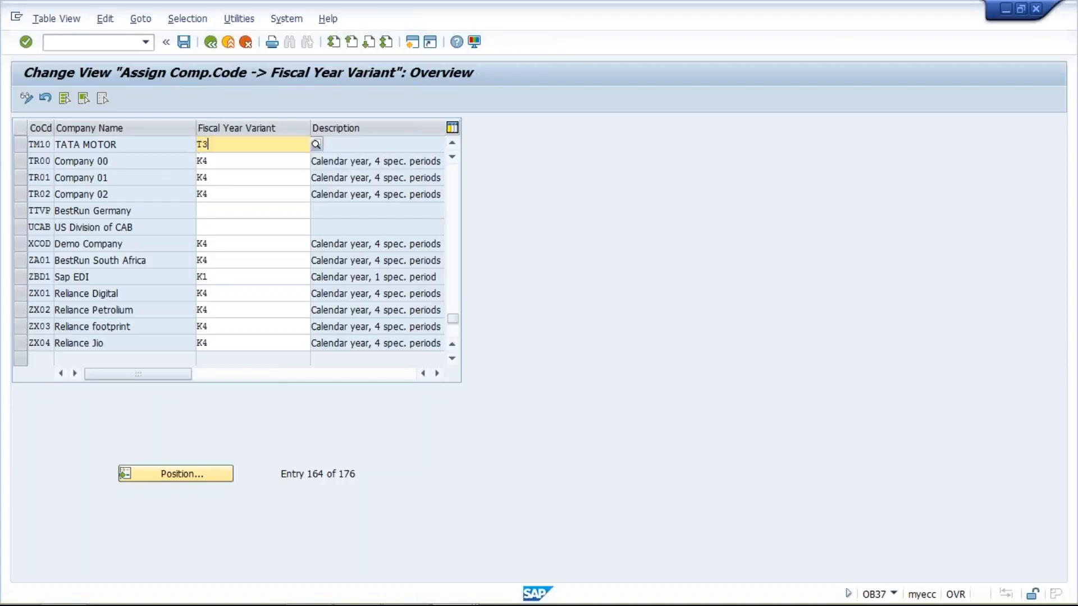
- Save the company code assignment, confirming the customizing request
left_click(183, 48)
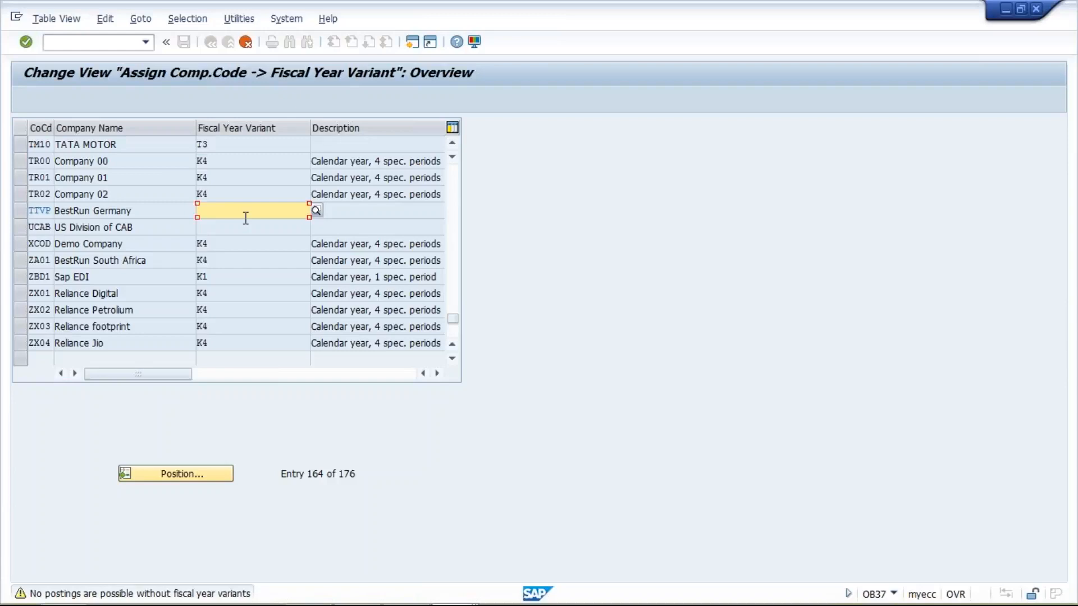
key("Return")
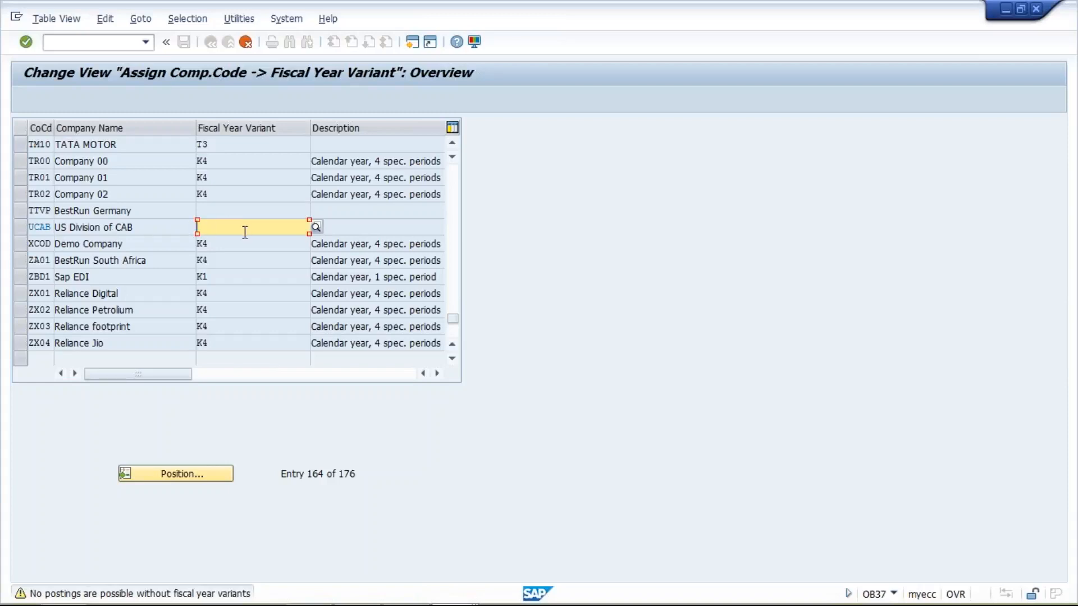
key("F4")
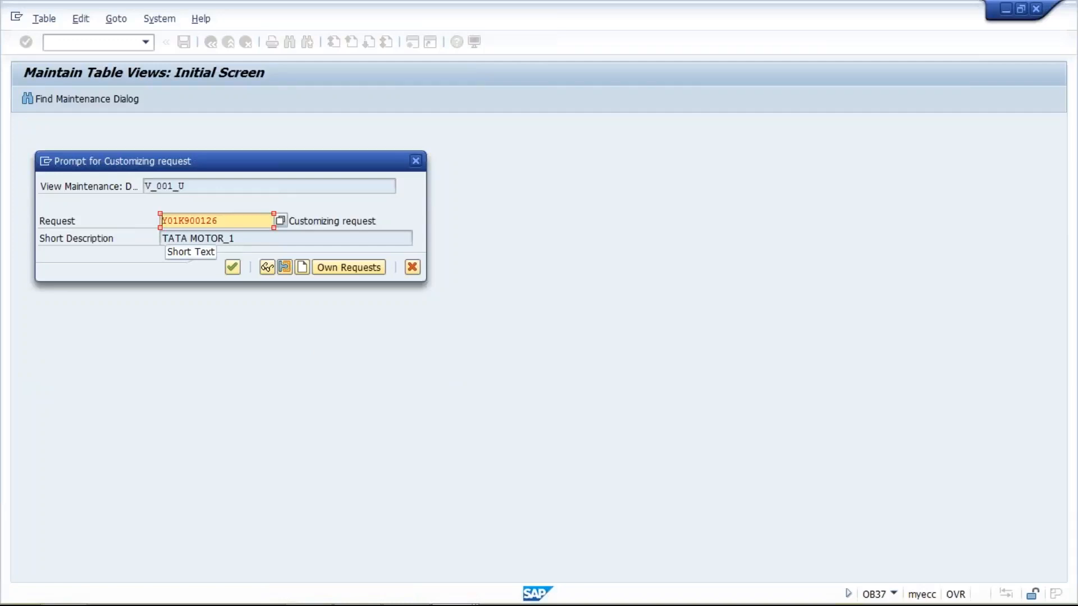
key("Return")
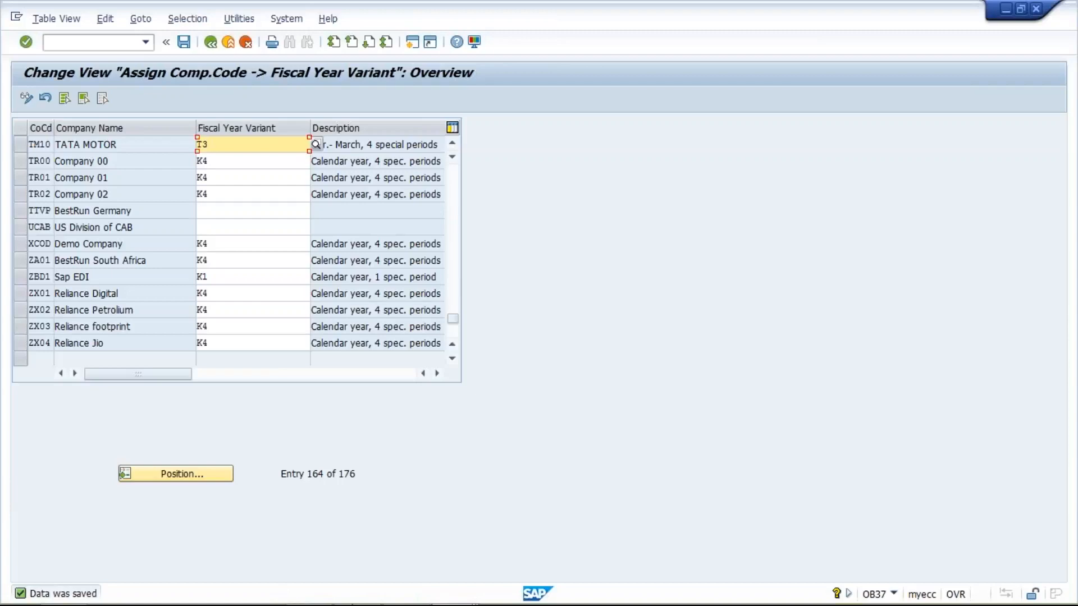
- Switch to PowerPoint and open slide 4 on posting period variants
left_click(366, 593)
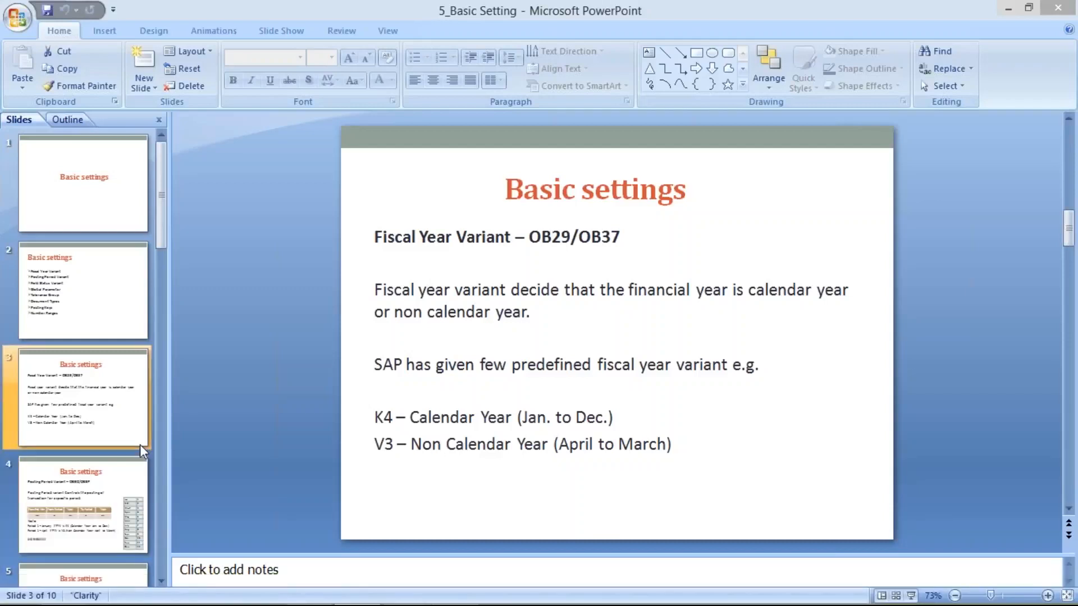
left_click(100, 494)
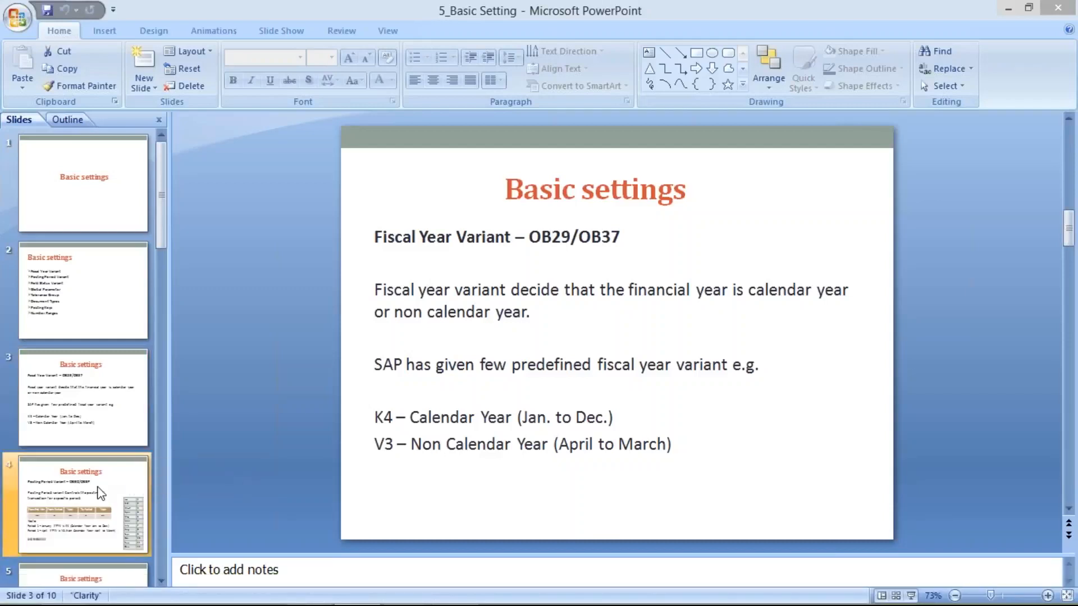
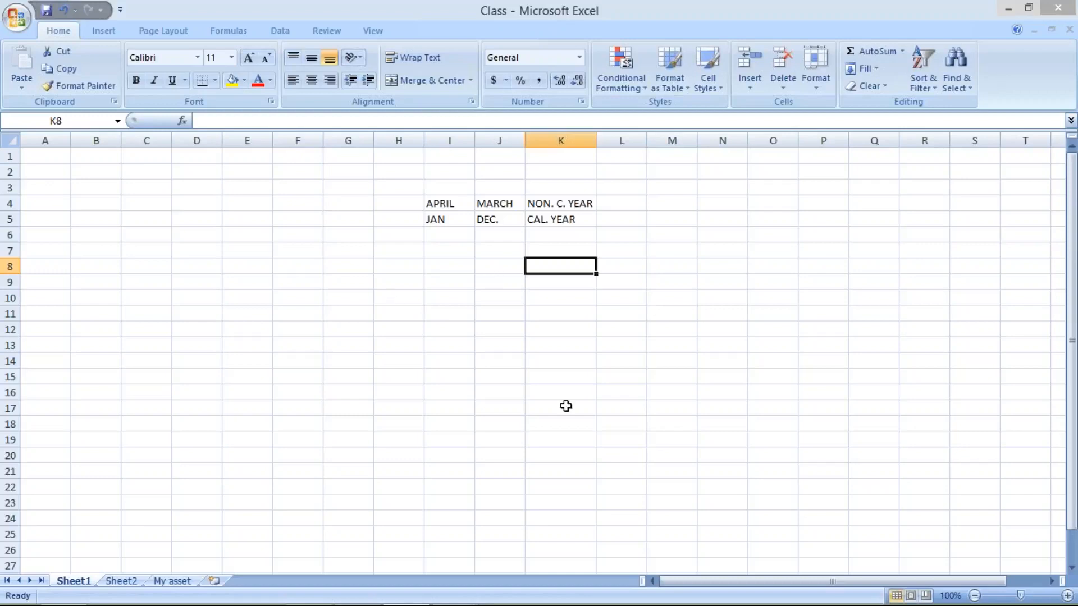
- Enter 10 in cell I8 beside the fiscal year notes
mouse_move(1010, 587)
left_click(487, 267)
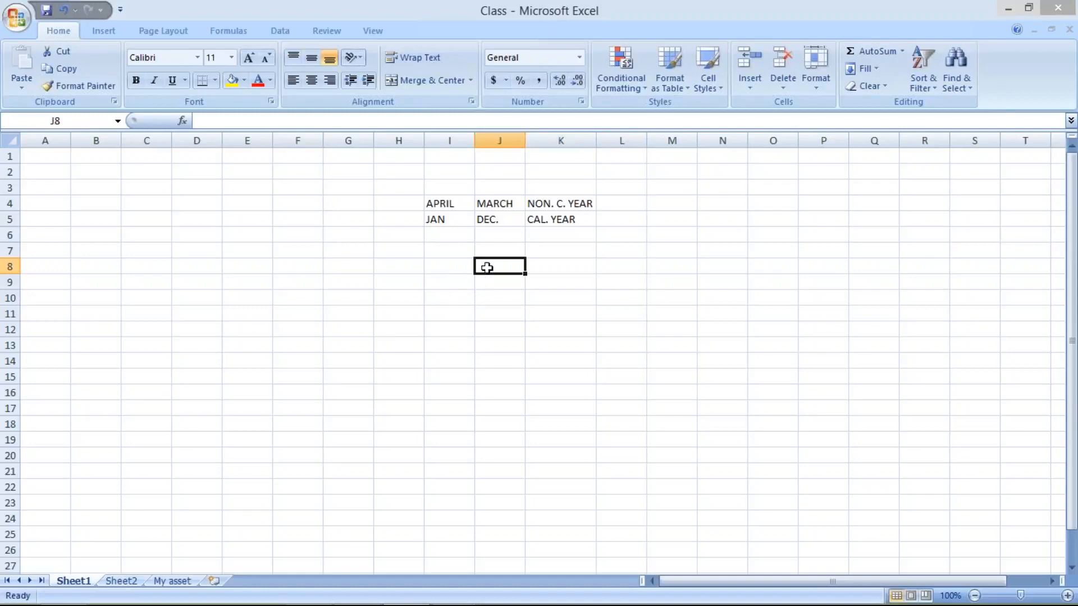
left_click(455, 265)
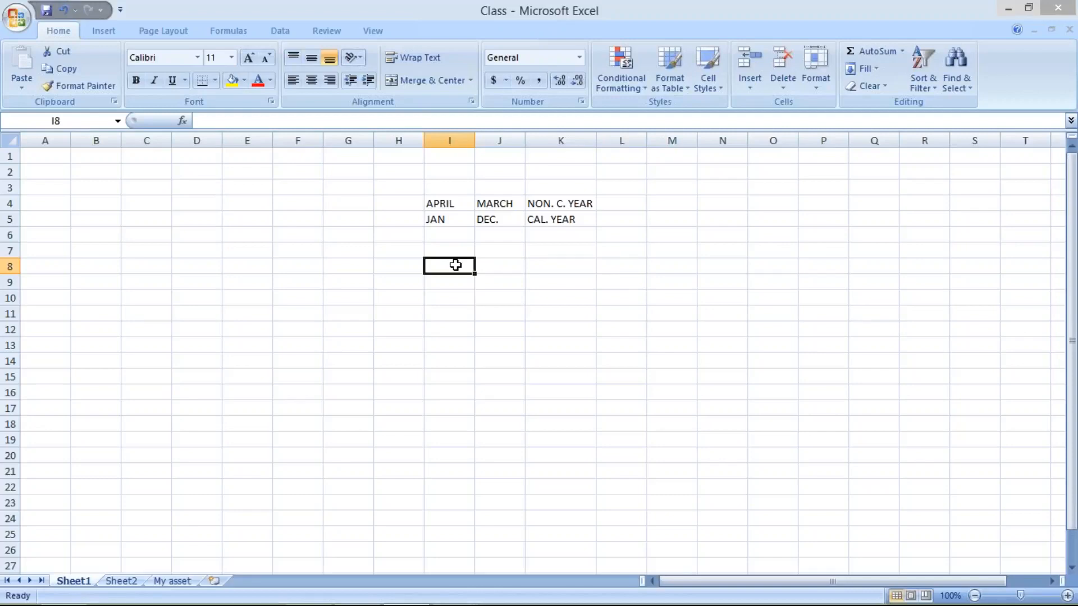
type("10")
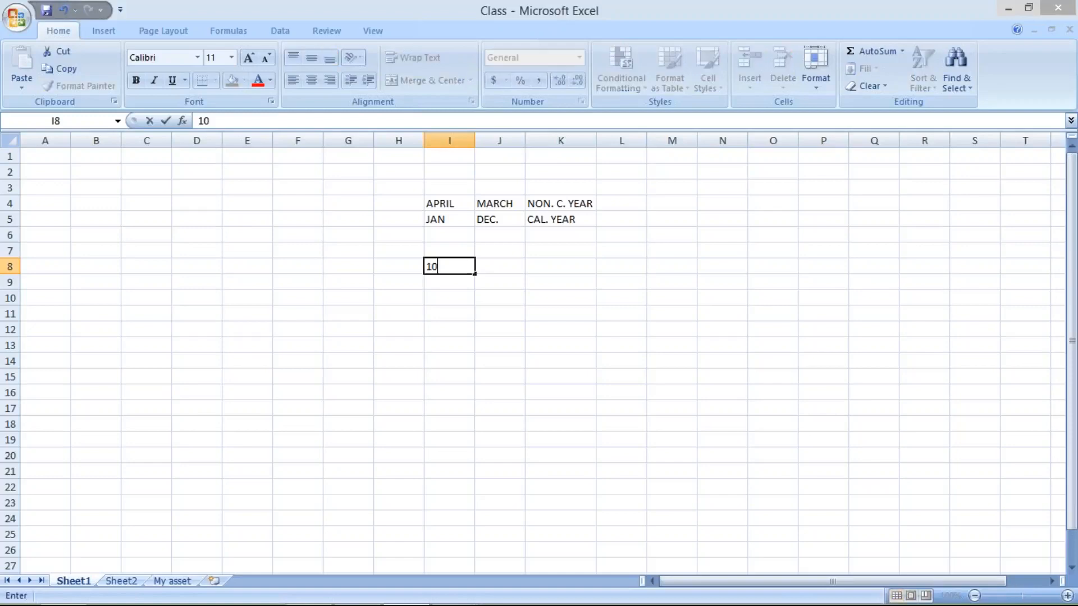
left_click(459, 292)
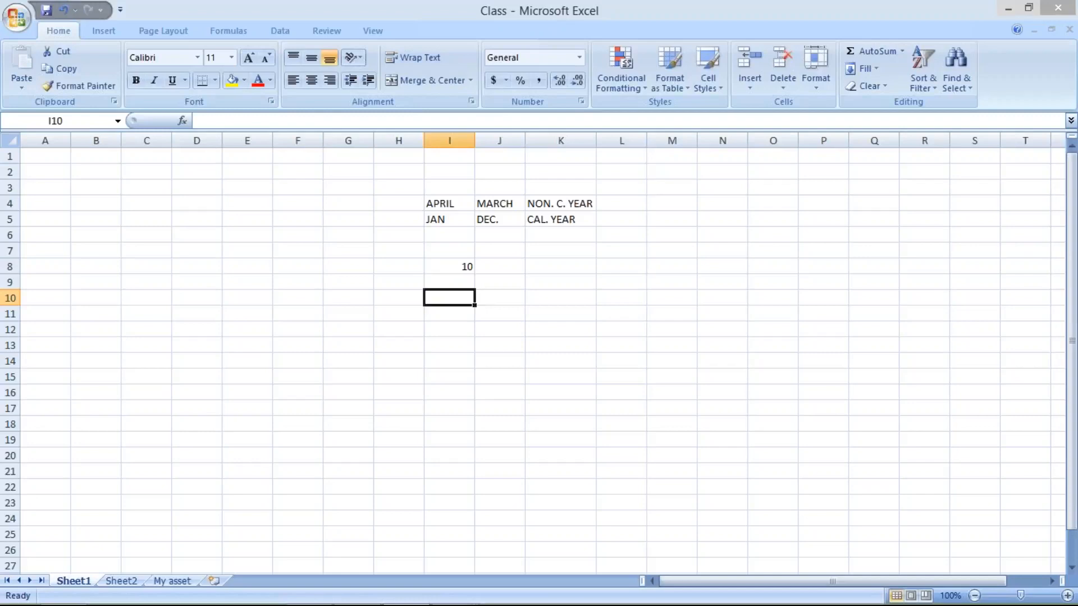
- Set cell I8 to 7
left_click(443, 266)
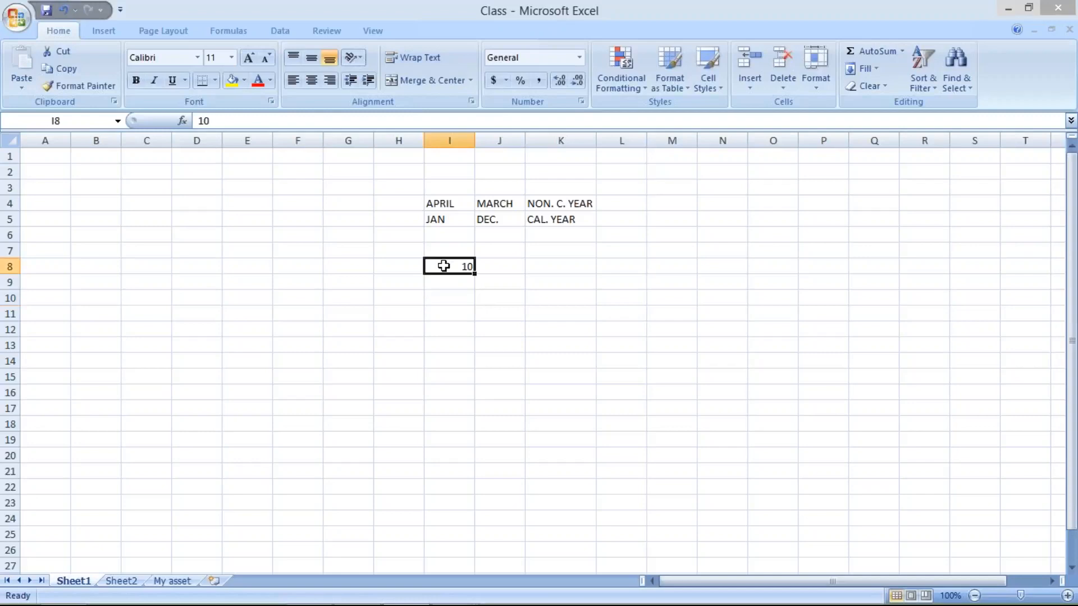
type("7")
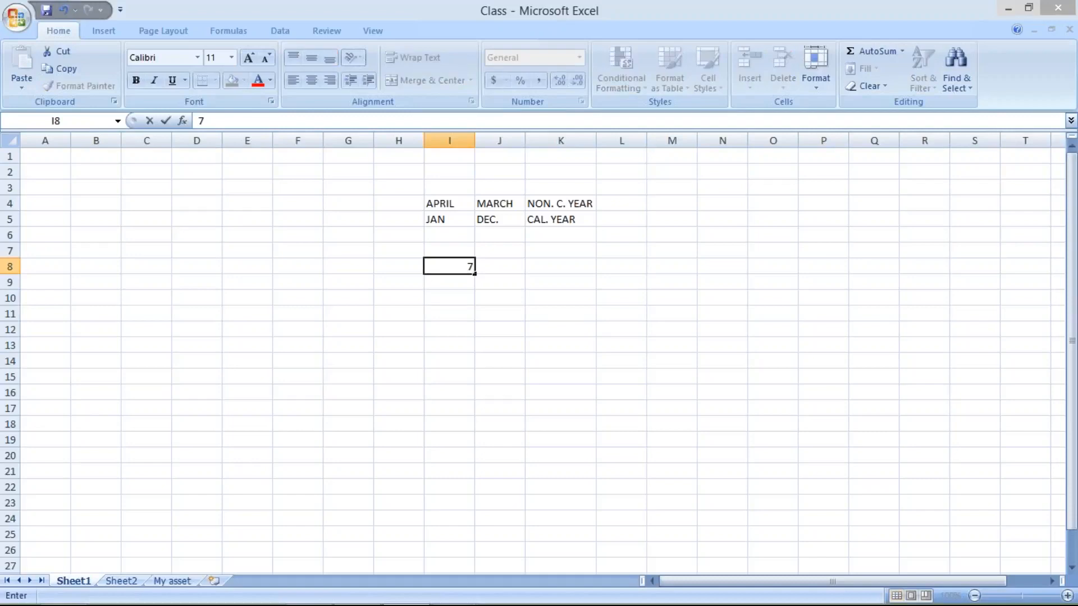
left_click(503, 269)
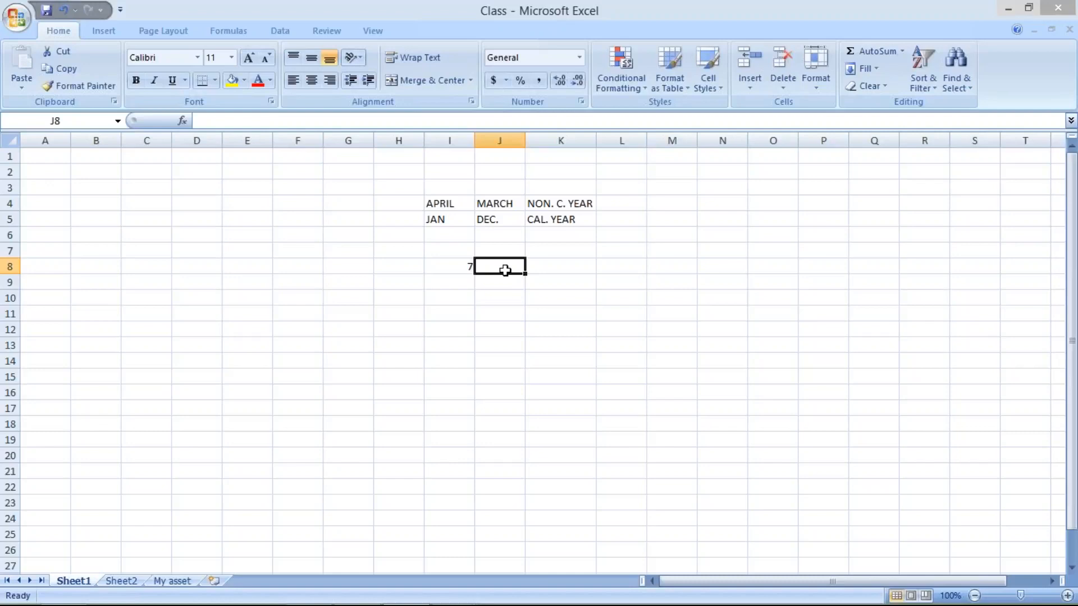
- Enter the month label OCT in cell H8 next to the 7
left_click(430, 268)
left_click(397, 268)
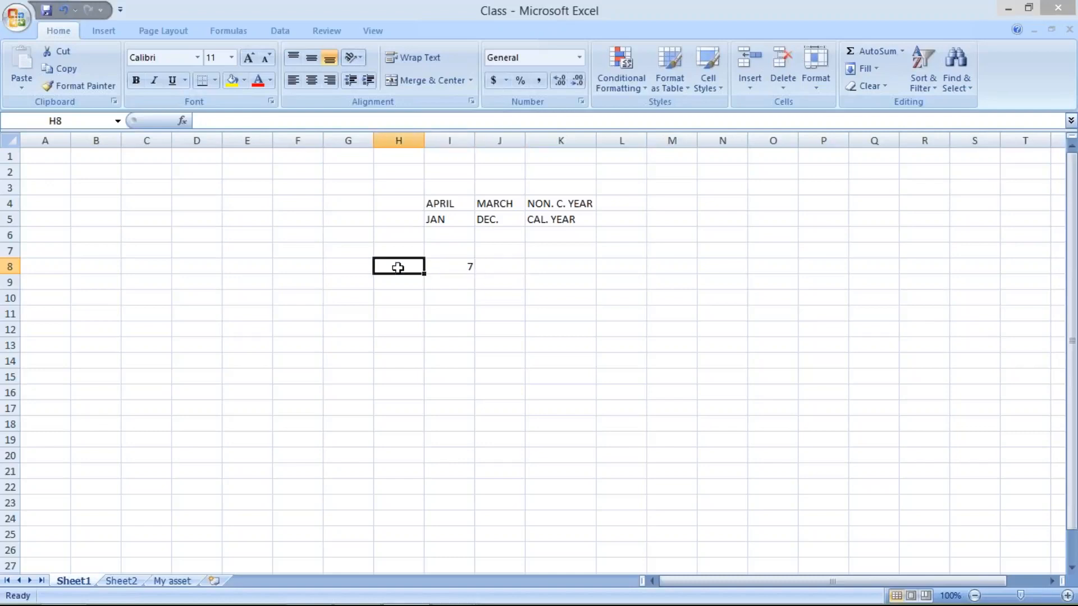
type("O")
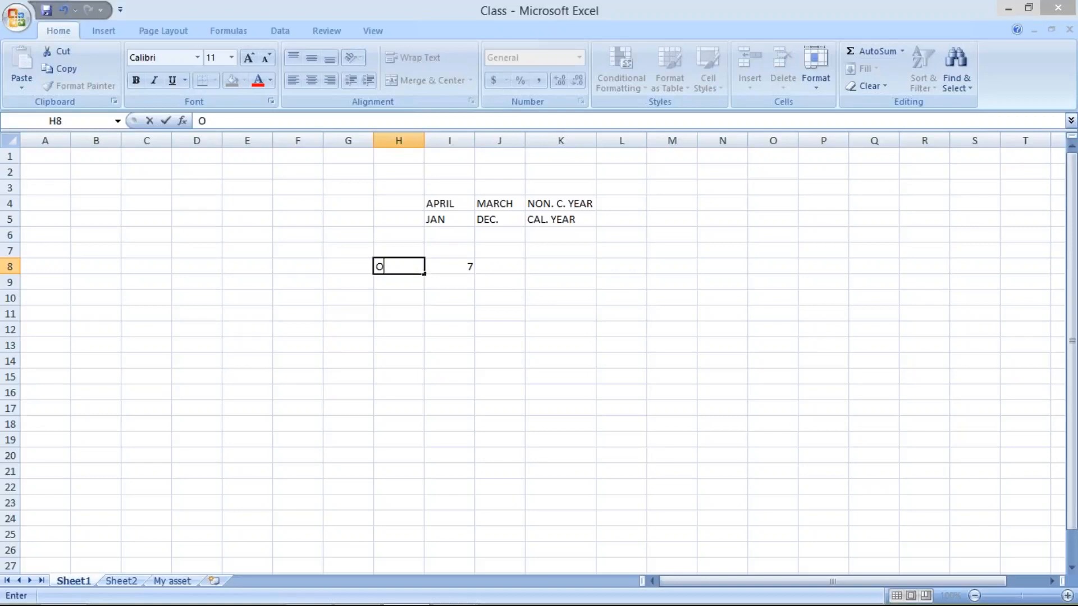
type("CT")
left_click(490, 269)
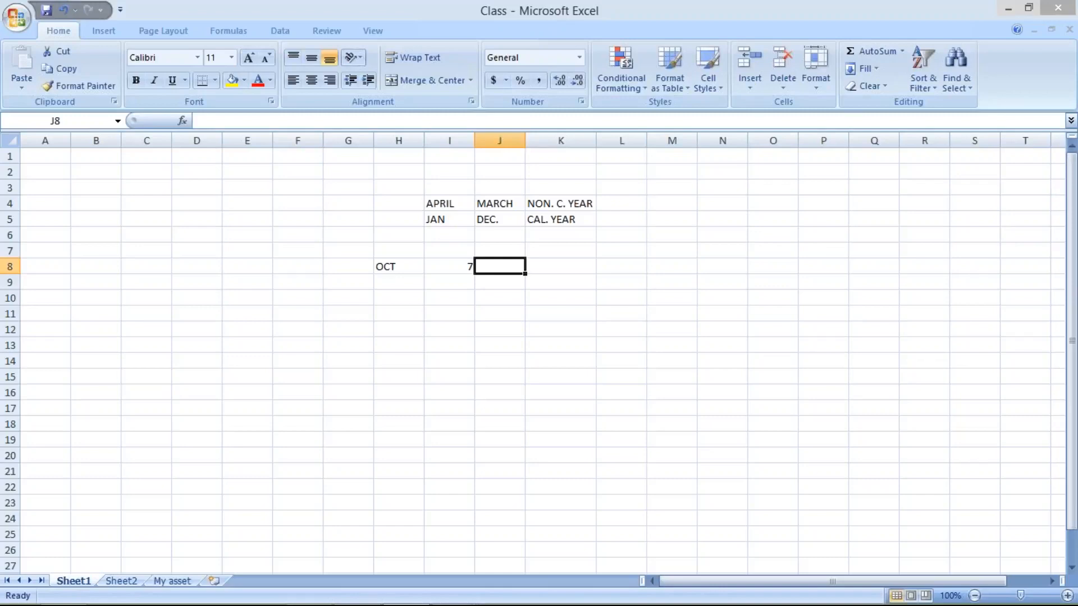
- Enter 100 in cell I9 and 5 in cell I10
left_click(442, 282)
type("100")
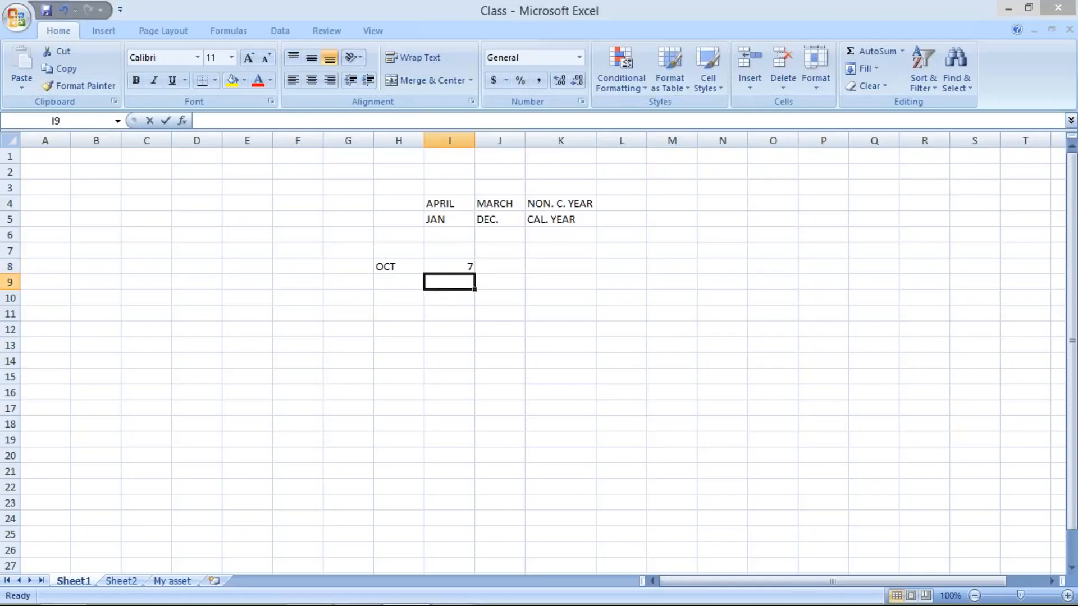
key("Return")
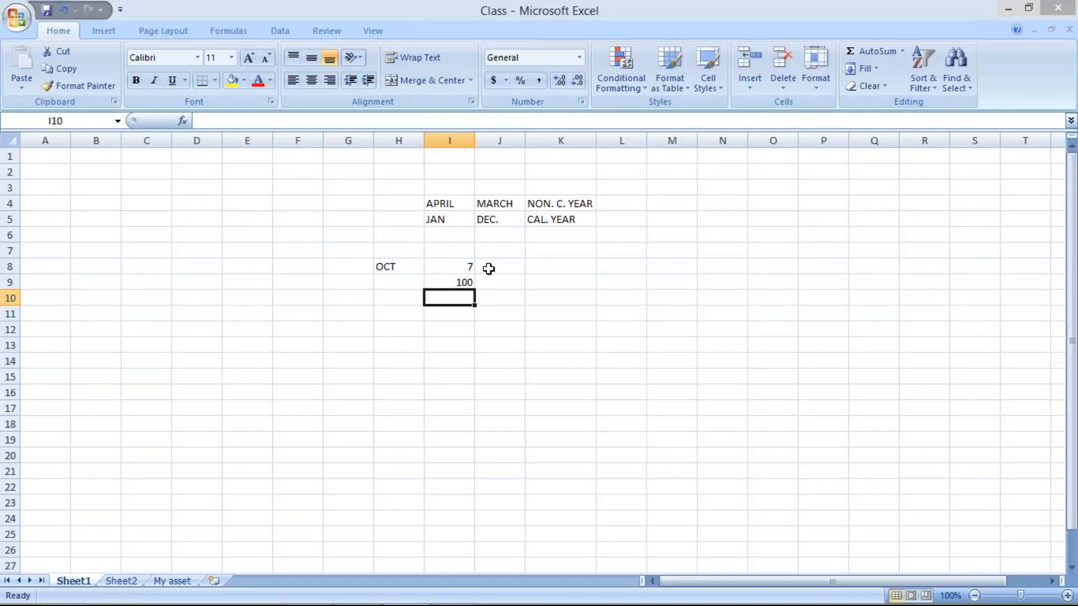
left_click(454, 282)
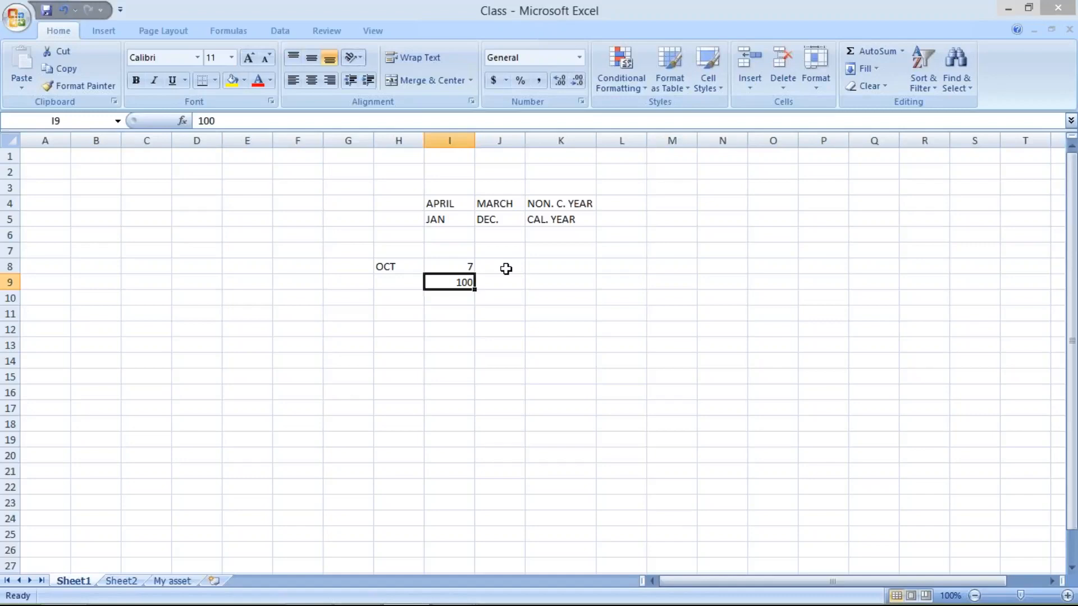
left_click(460, 299)
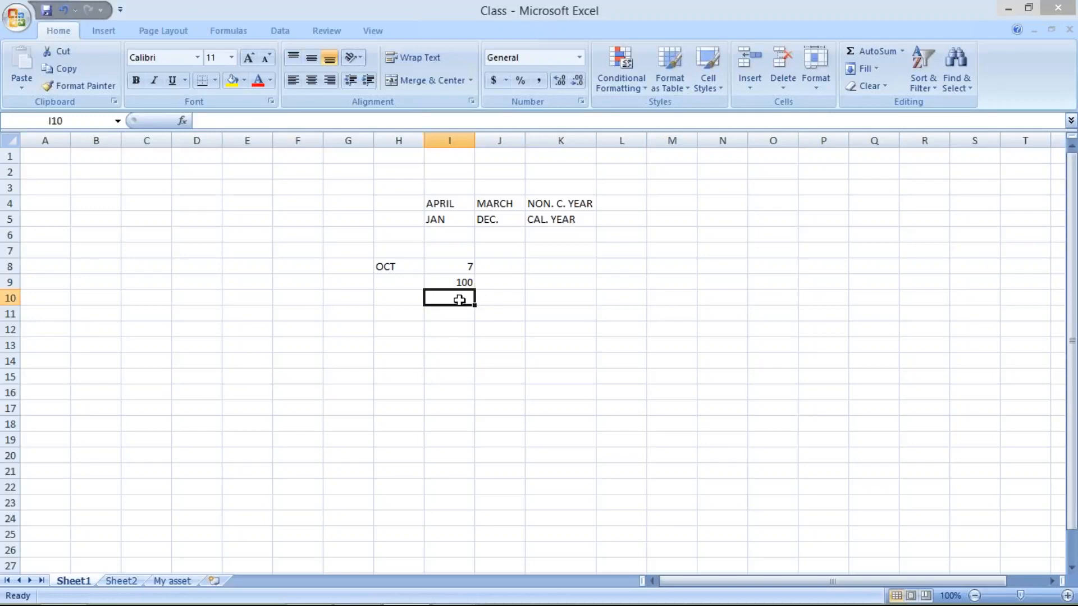
type("5")
key("Return")
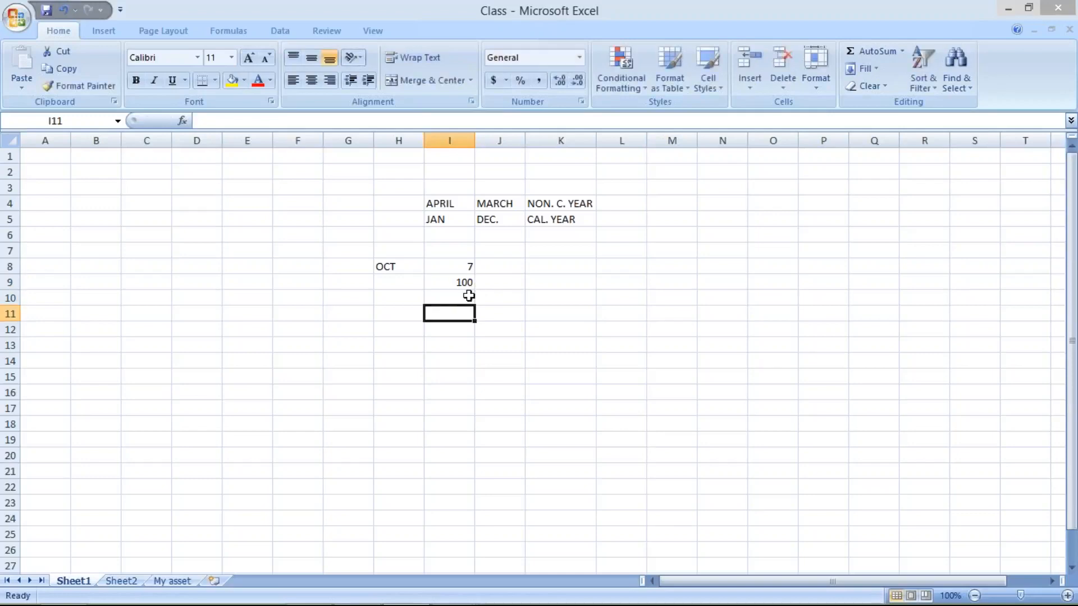
- Select cells I9 and I10 and enter their total 105 in cell I11
left_click_drag(468, 282, 470, 296)
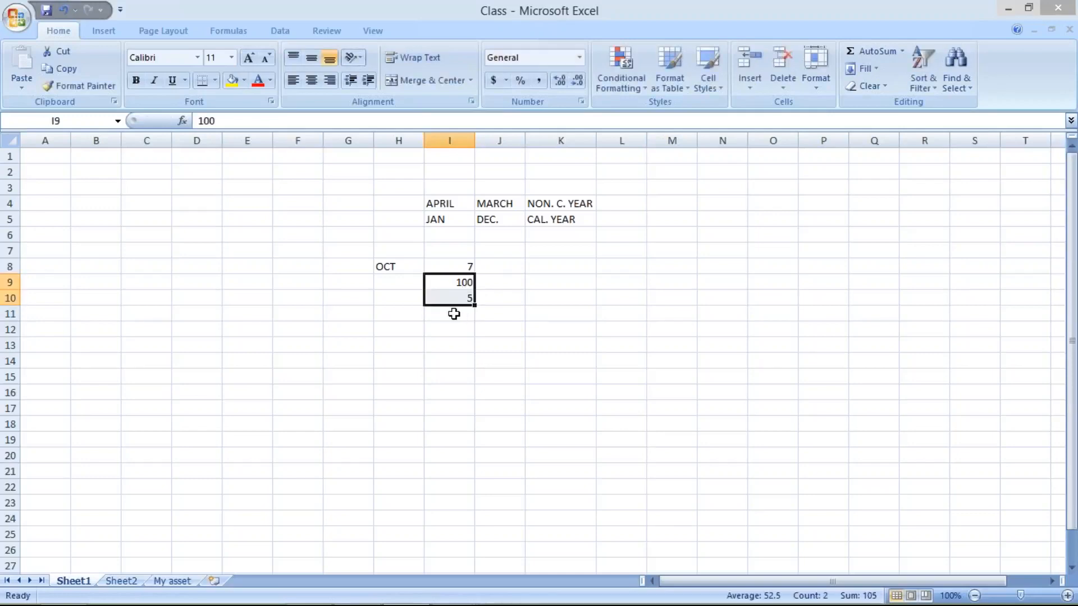
left_click(454, 313)
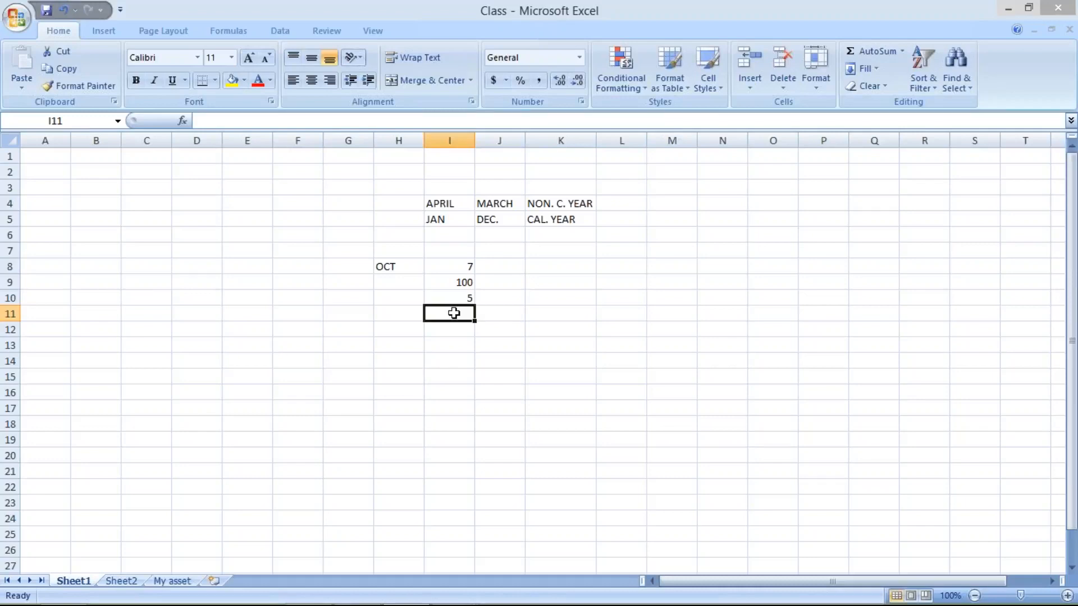
type("105")
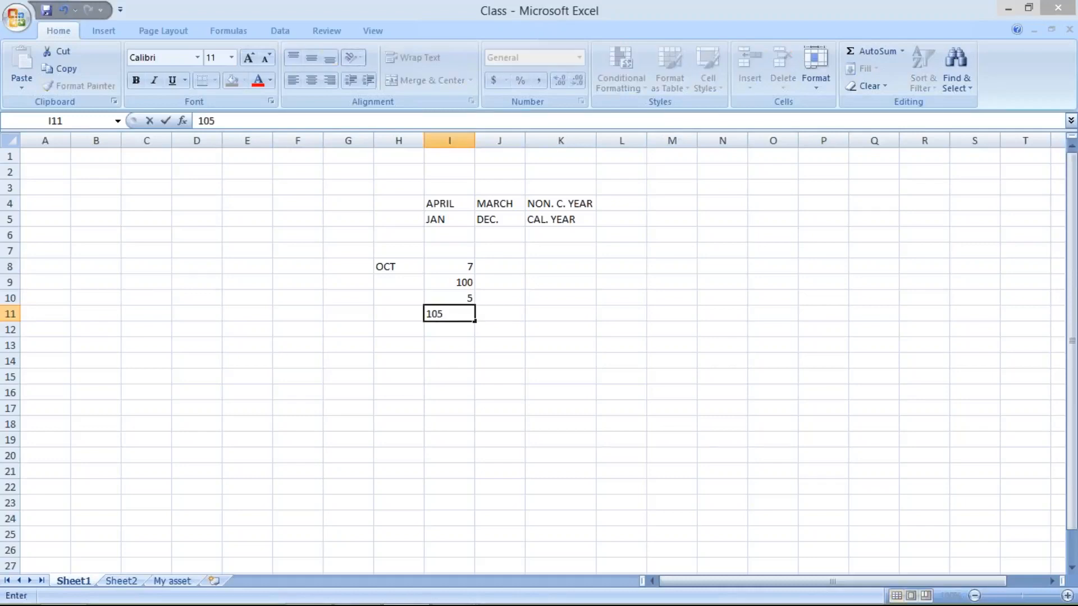
key("Return")
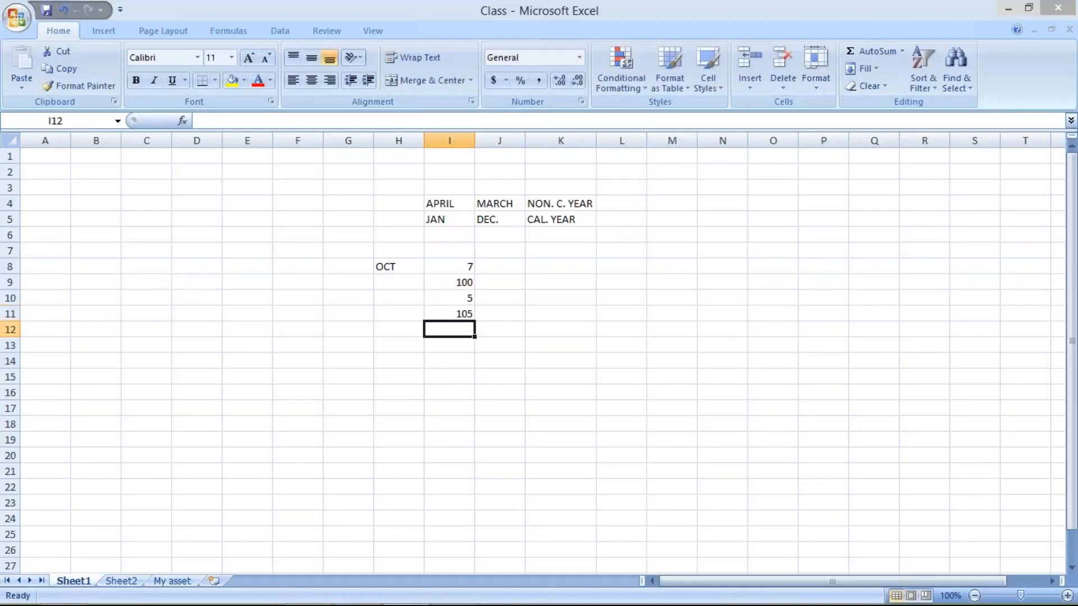
- Review the figures in cells I9 to I11 and return to the PowerPoint slide on posting period variants
left_click(454, 283)
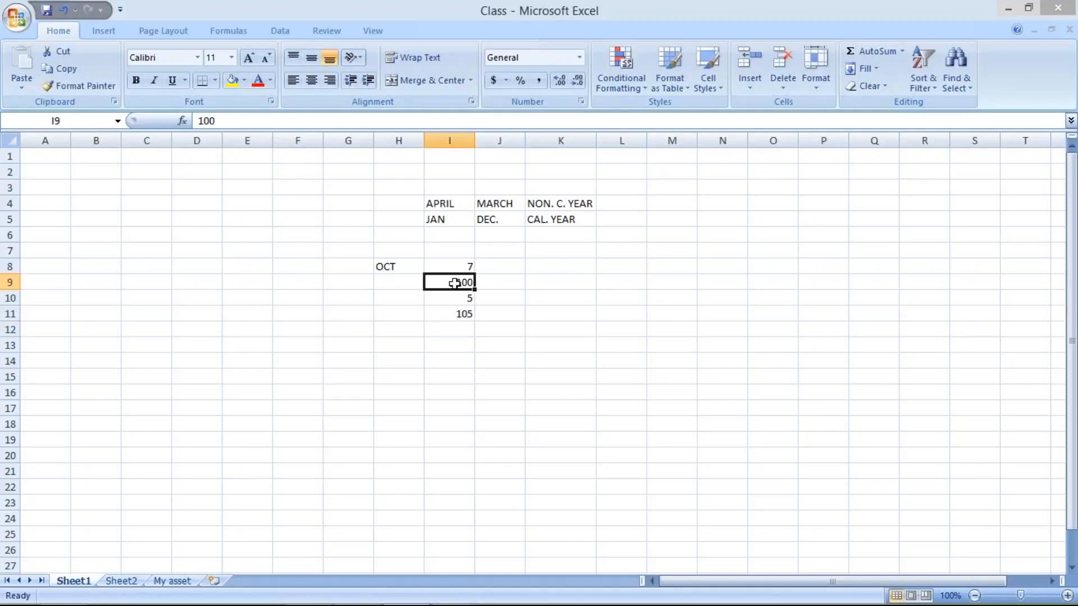
left_click(461, 315)
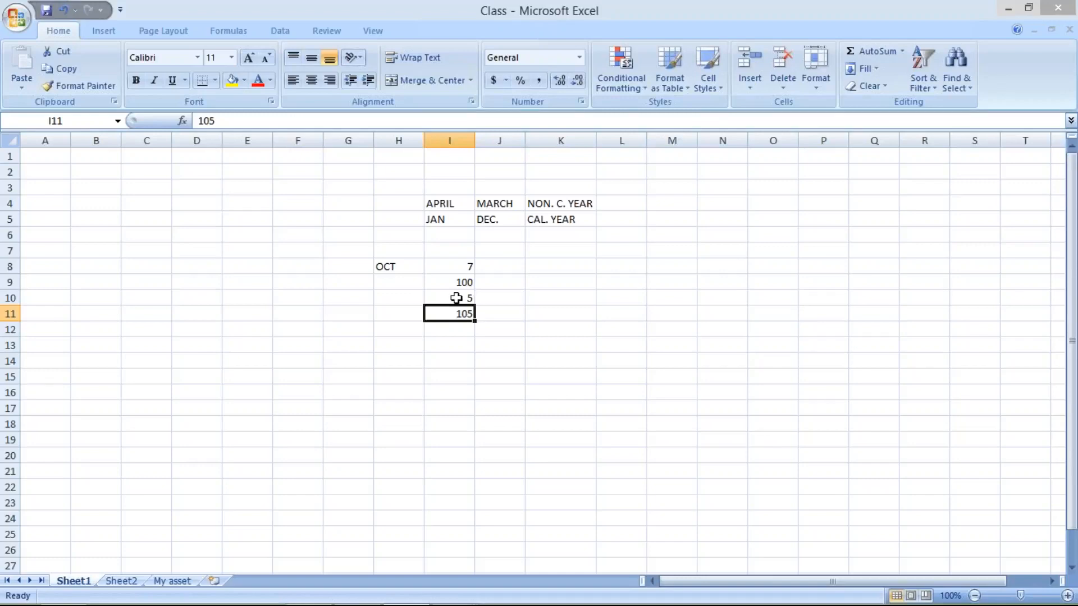
left_click_drag(456, 302, 456, 315)
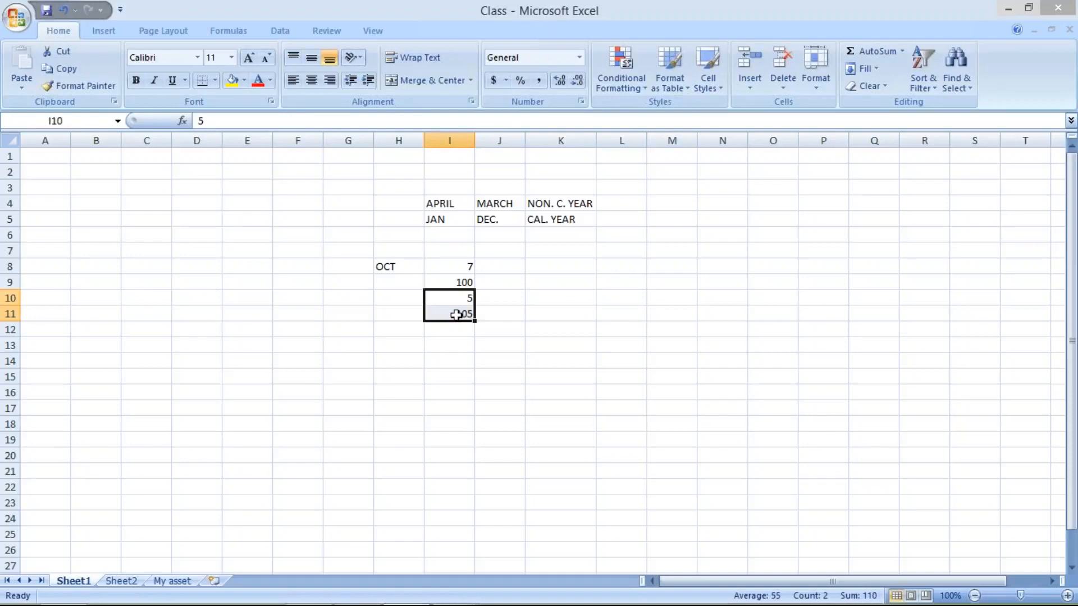
left_click(462, 281)
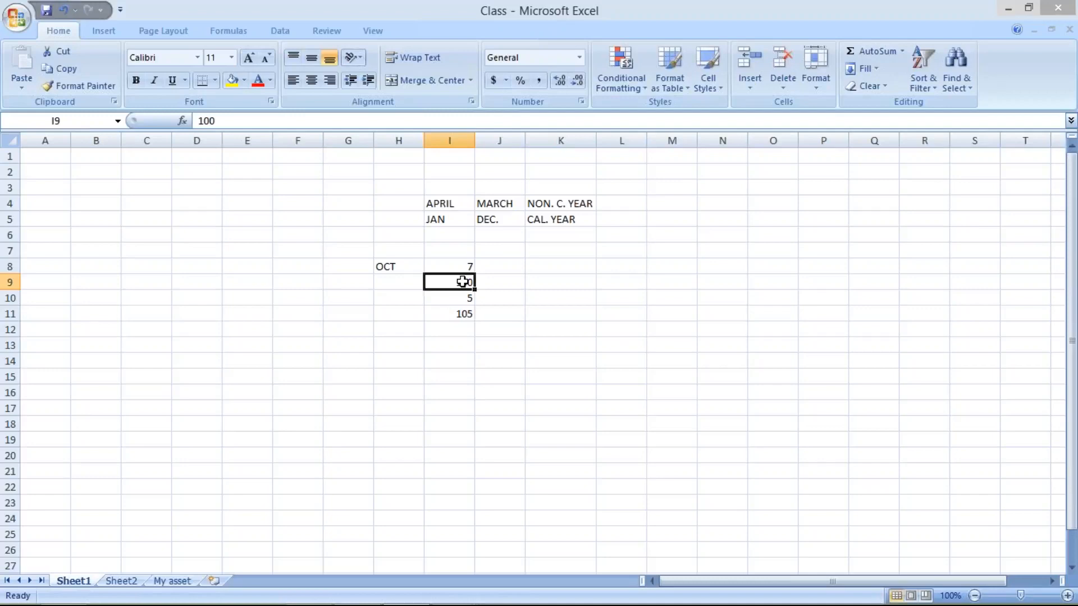
left_click(450, 314)
left_click(452, 298)
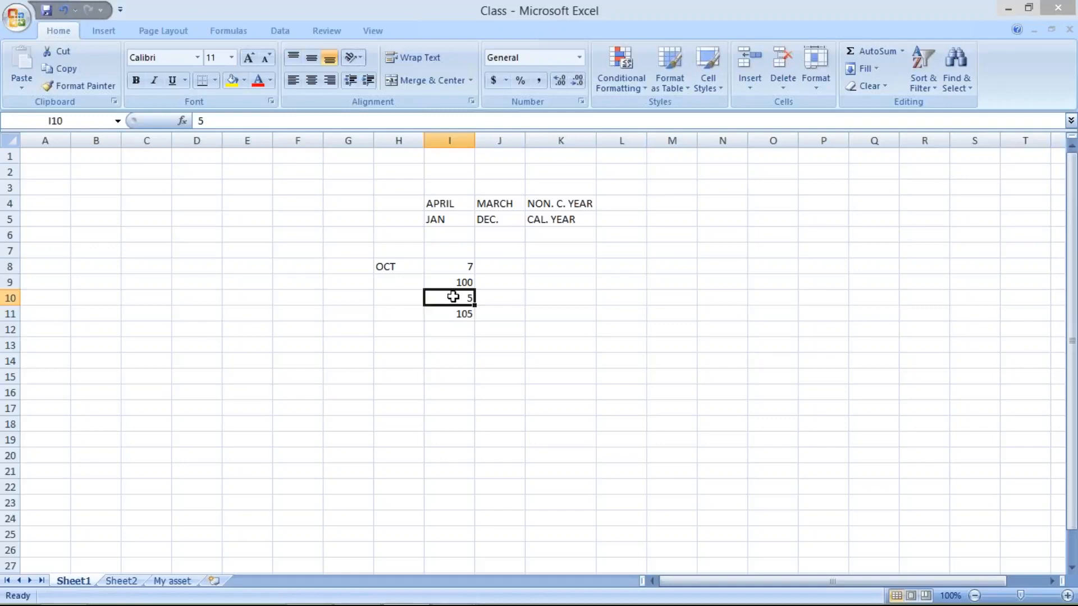
key("Up")
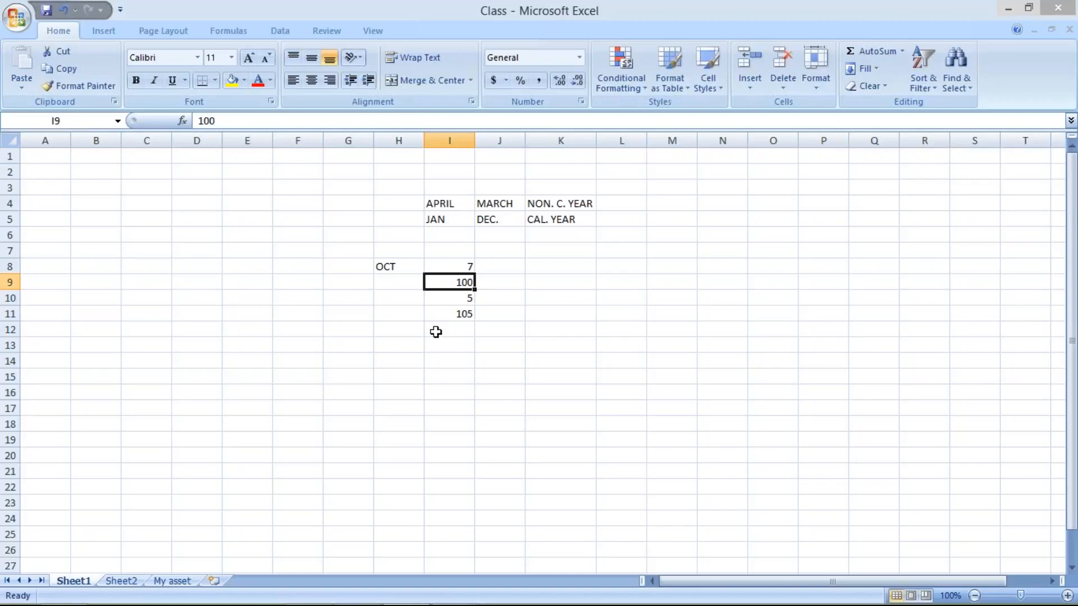
left_click(452, 315)
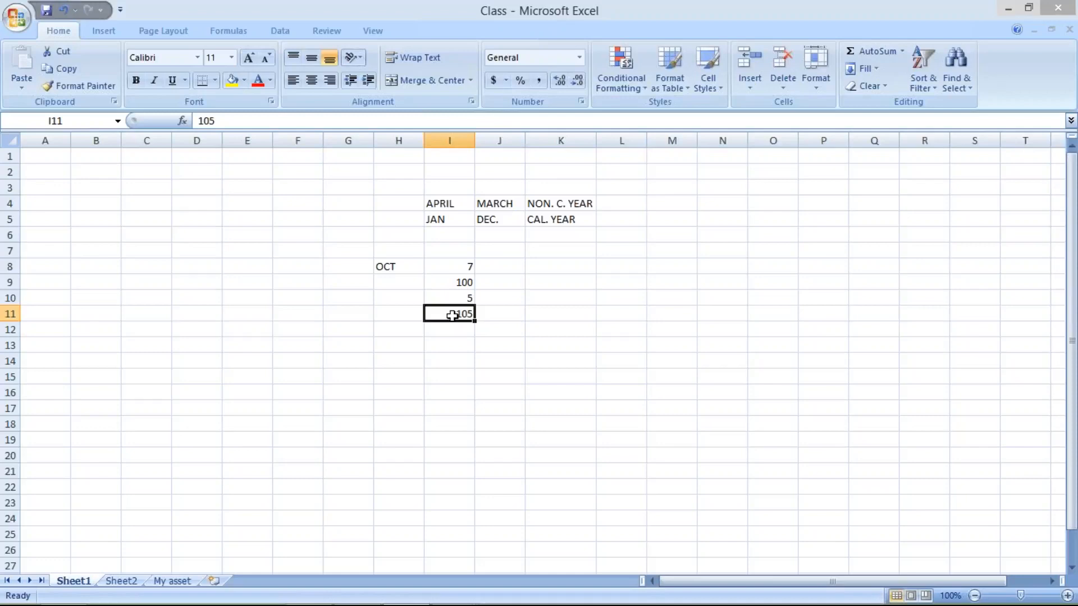
left_click(457, 297)
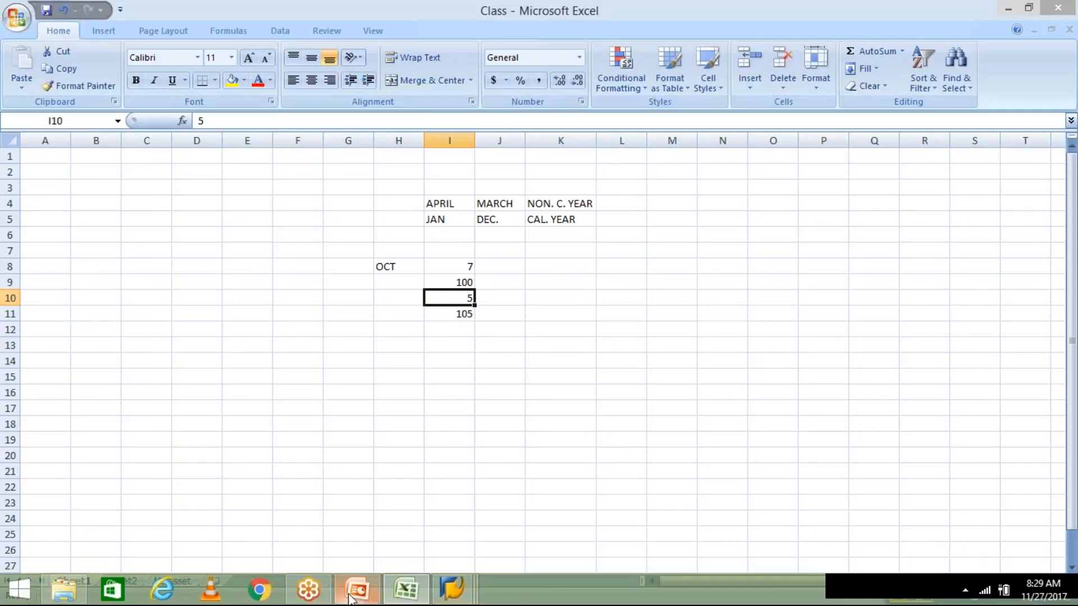
left_click(357, 590)
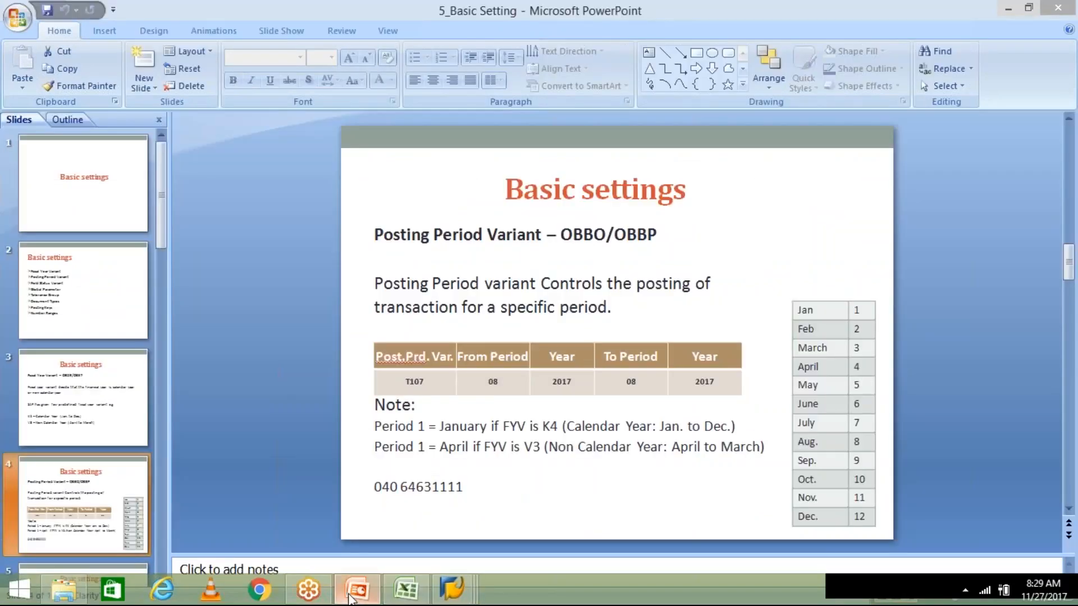
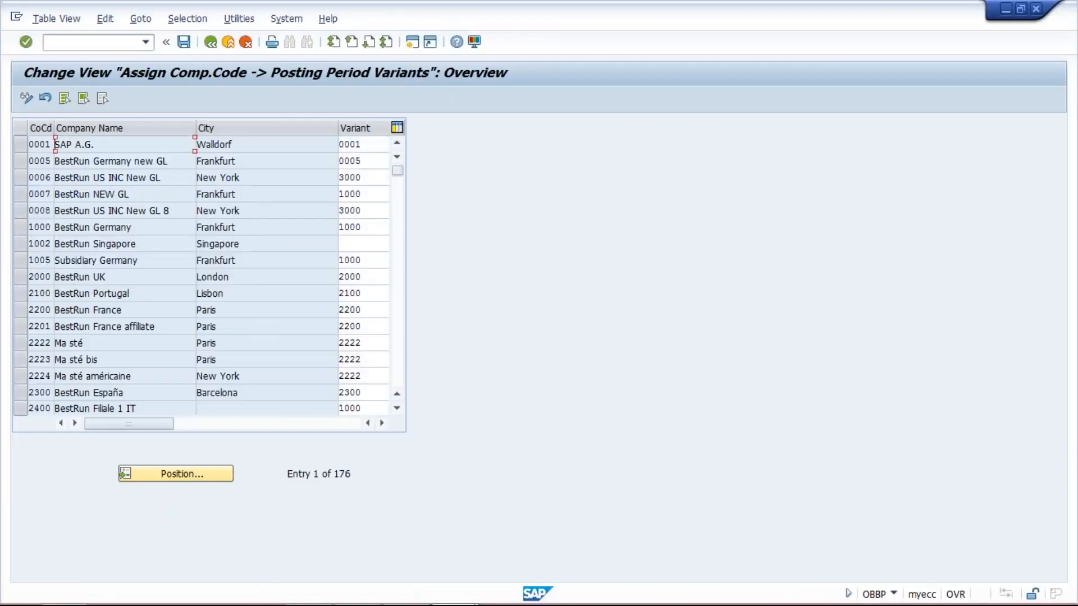
- Open transaction OBBO to define posting period variants
left_click(146, 43)
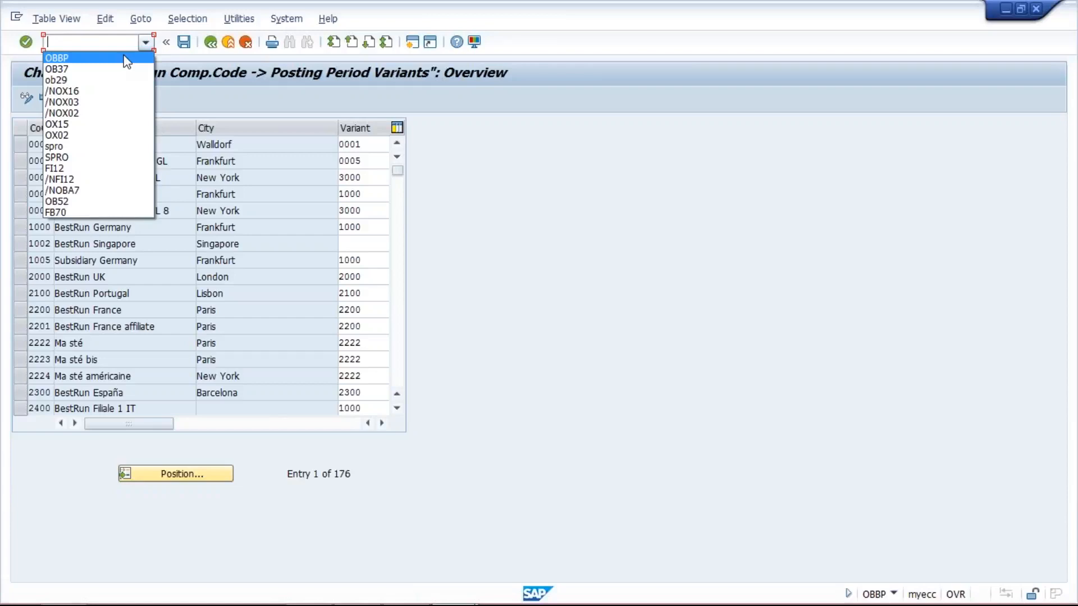
left_click(125, 60)
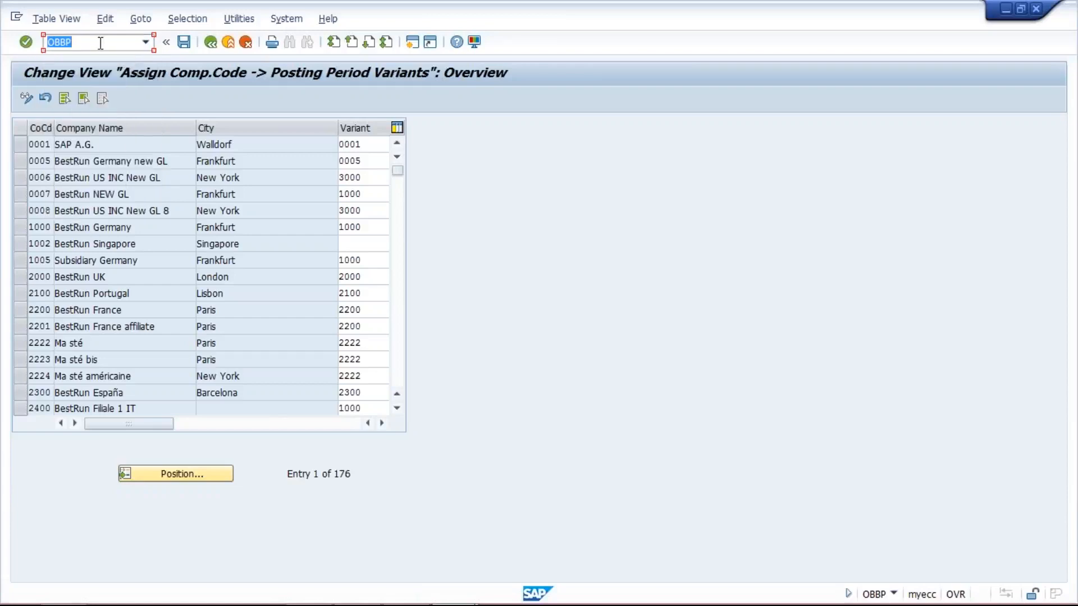
left_click(99, 48)
key("BackSpace")
key("BackSpace")
key("BackSpace")
key("BackSpace")
type("/NOBBO")
key("Return")
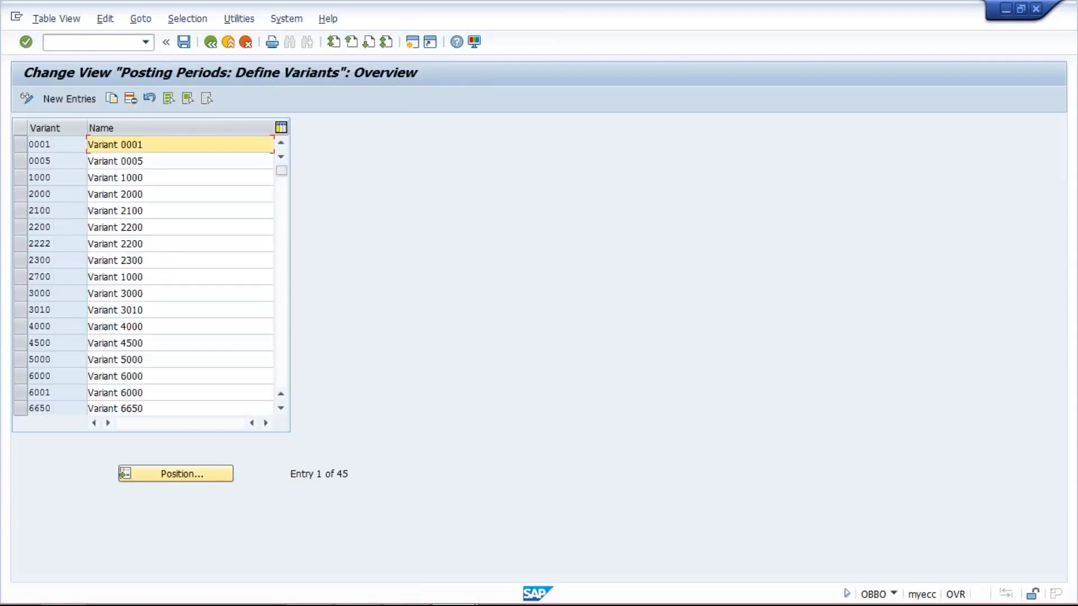
- Create posting period variant TM10 named TATA MOTOR PPV and save it under the customizing request
left_click(70, 98)
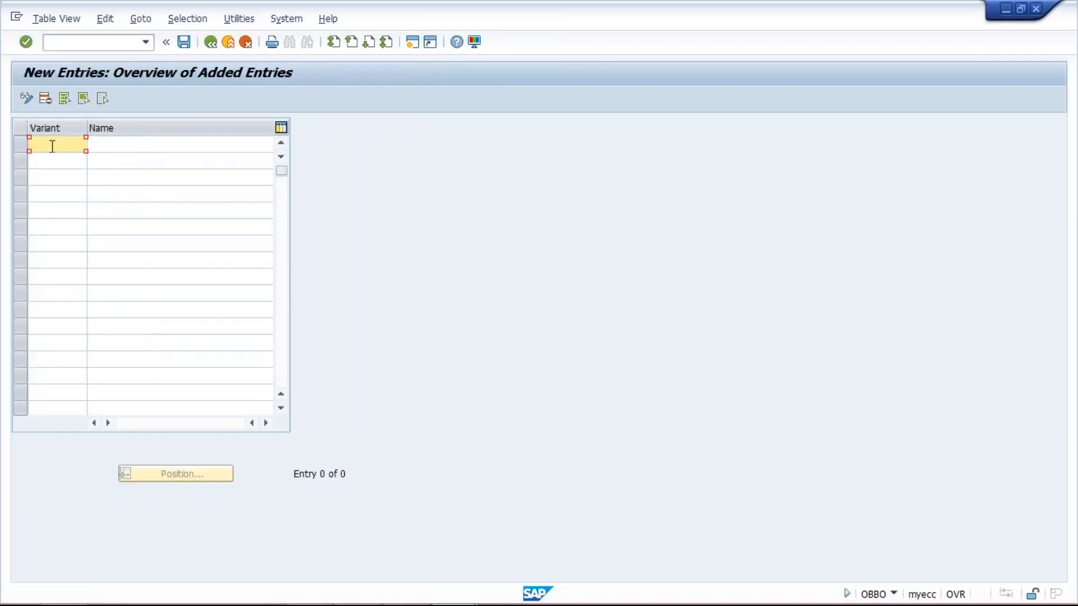
type("TM10")
left_click(138, 145)
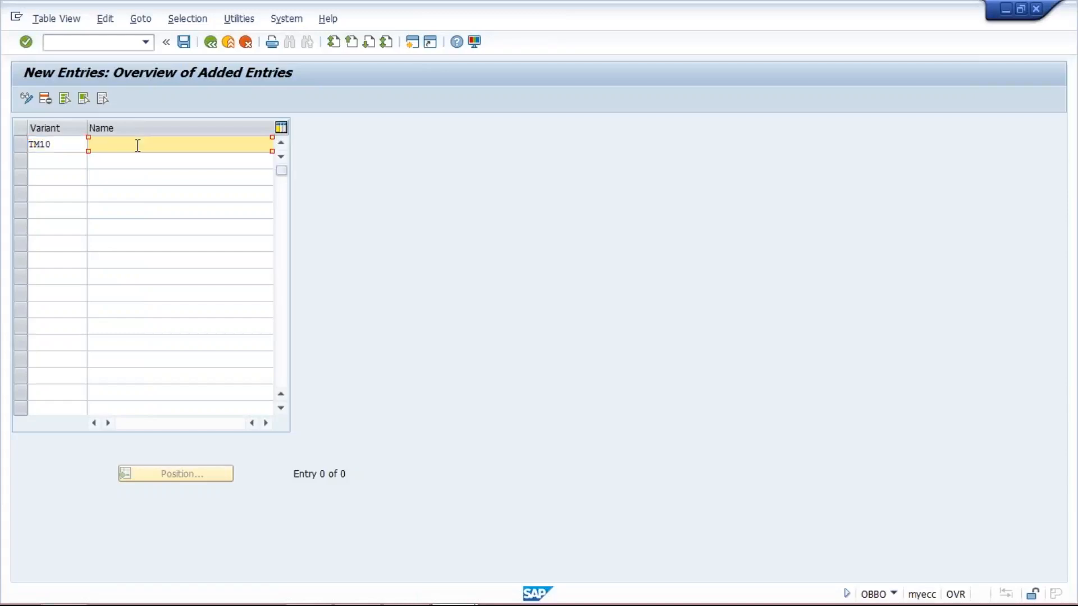
type("TA")
left_click(147, 160)
left_click(185, 41)
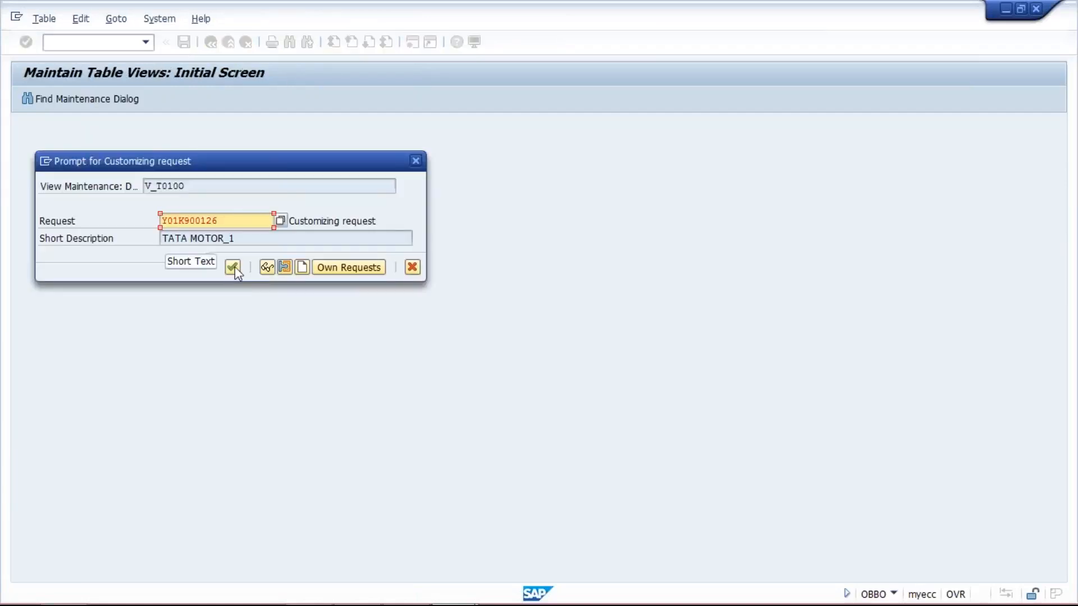
key("Return")
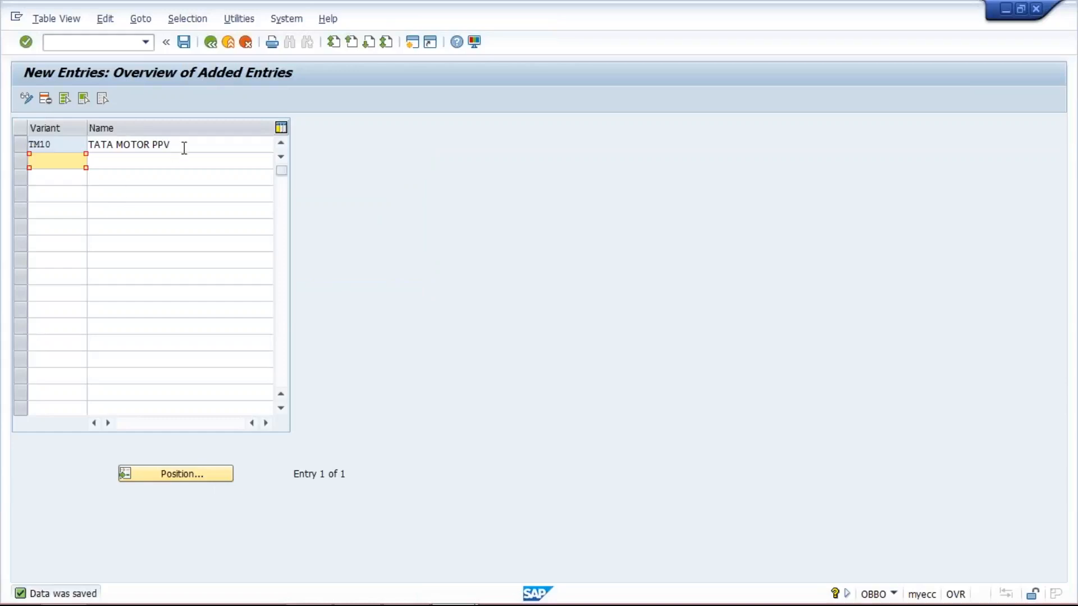
- Open transaction OBBP to assign company codes to posting period variants
left_click_drag(185, 140, 88, 144)
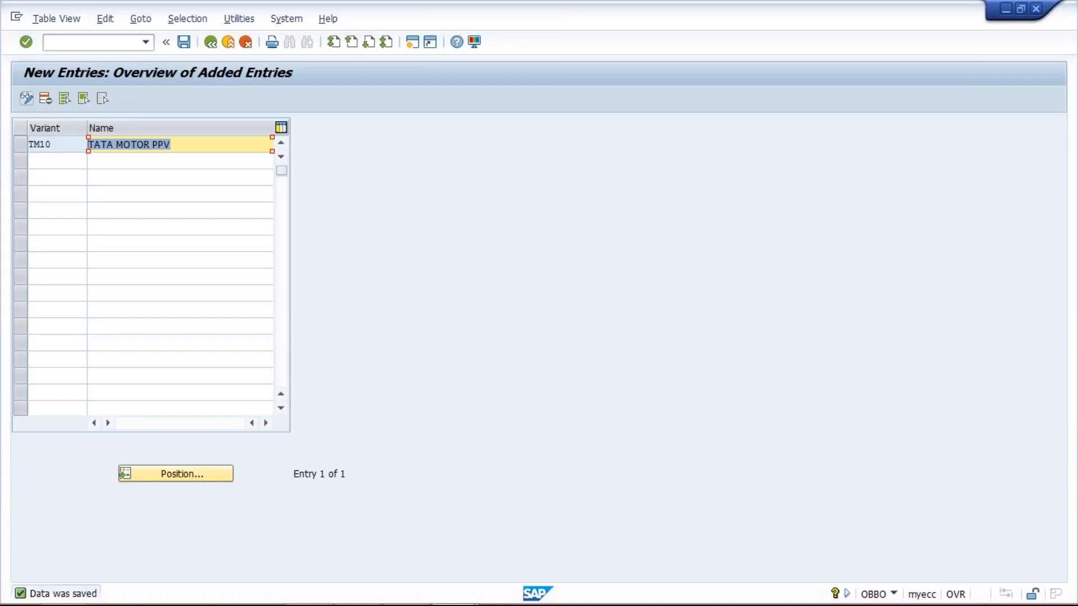
left_click(89, 42)
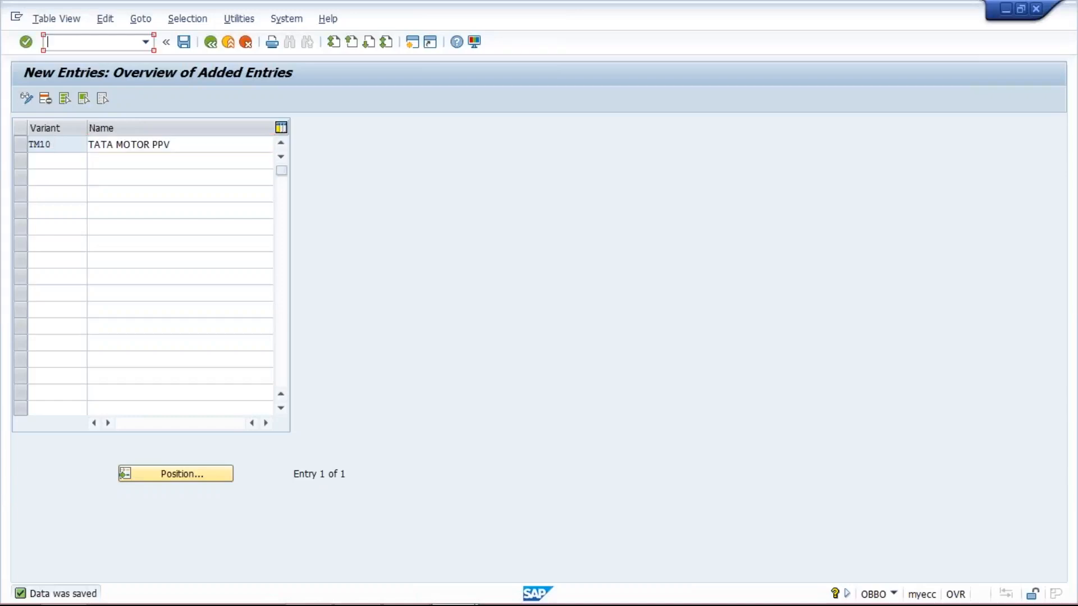
type("/NOBBP")
key("Return")
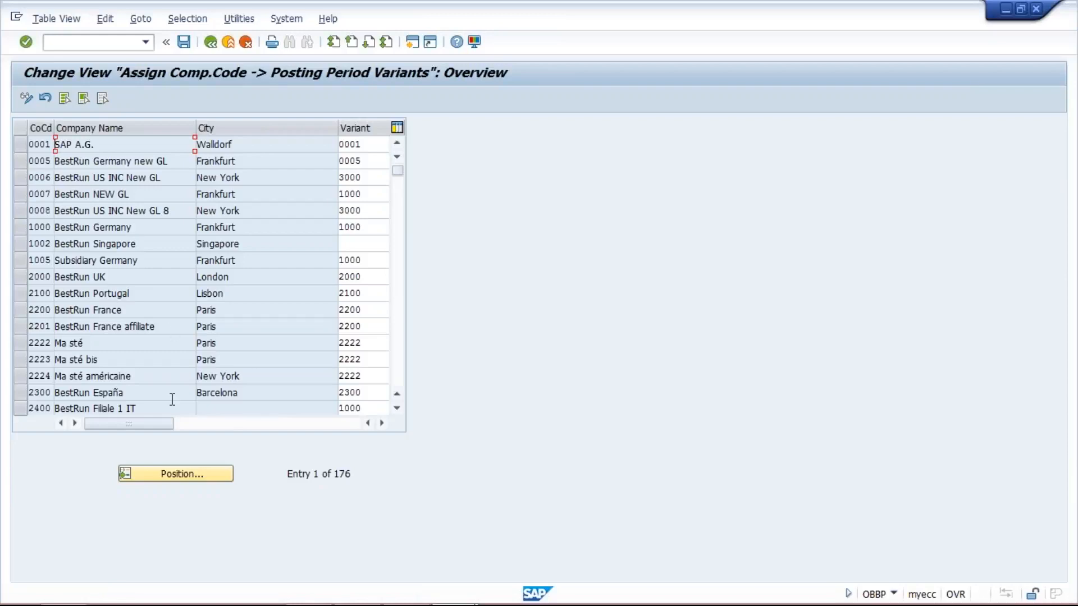
- Assign posting period variant TM10 to company code TM10 and save under the customizing request
left_click(183, 473)
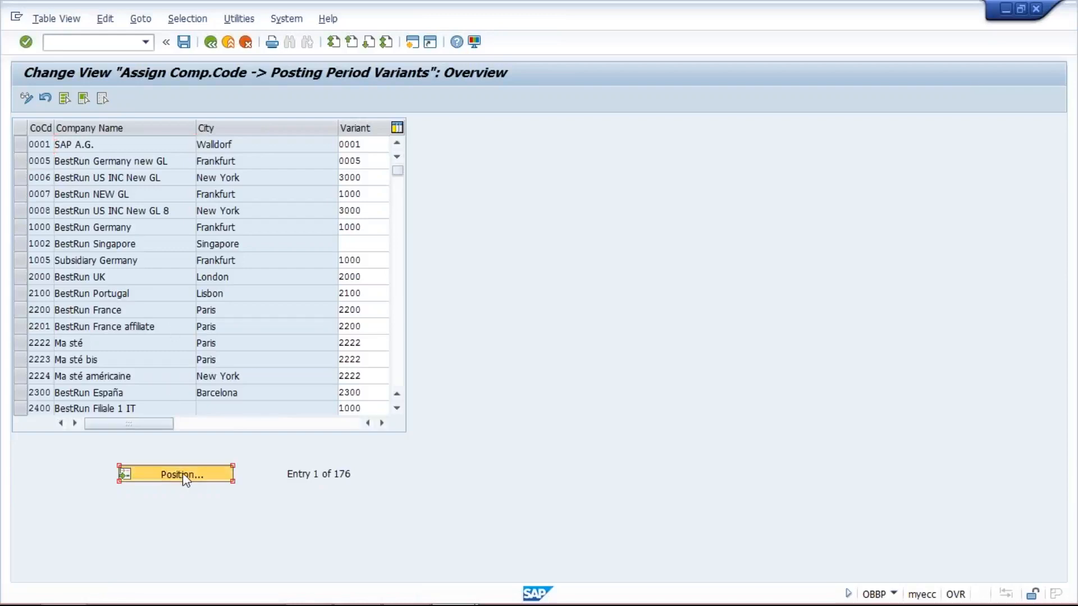
type("TM10")
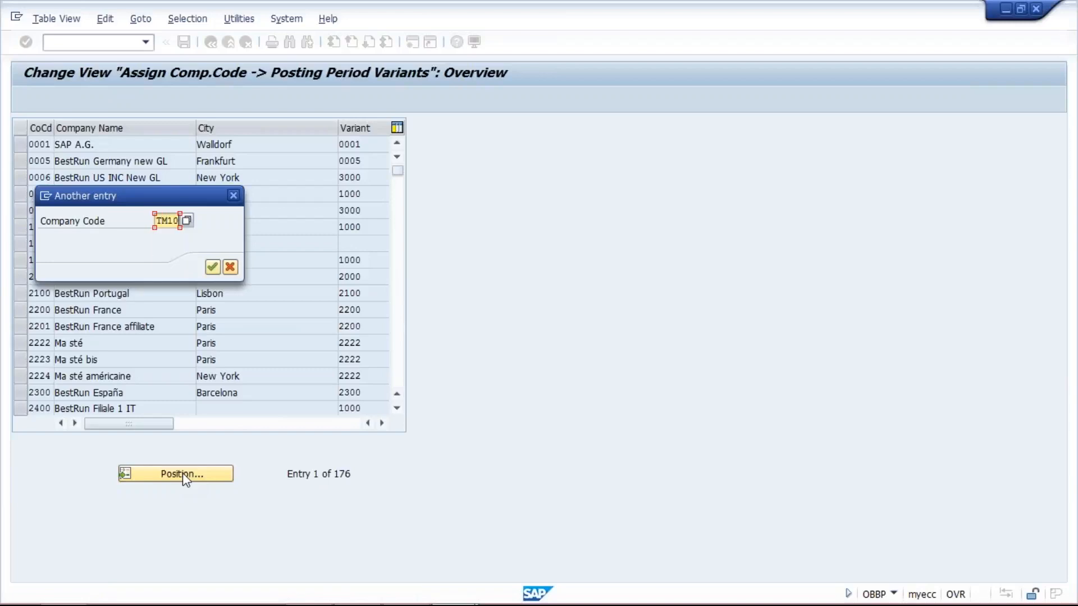
key("Return")
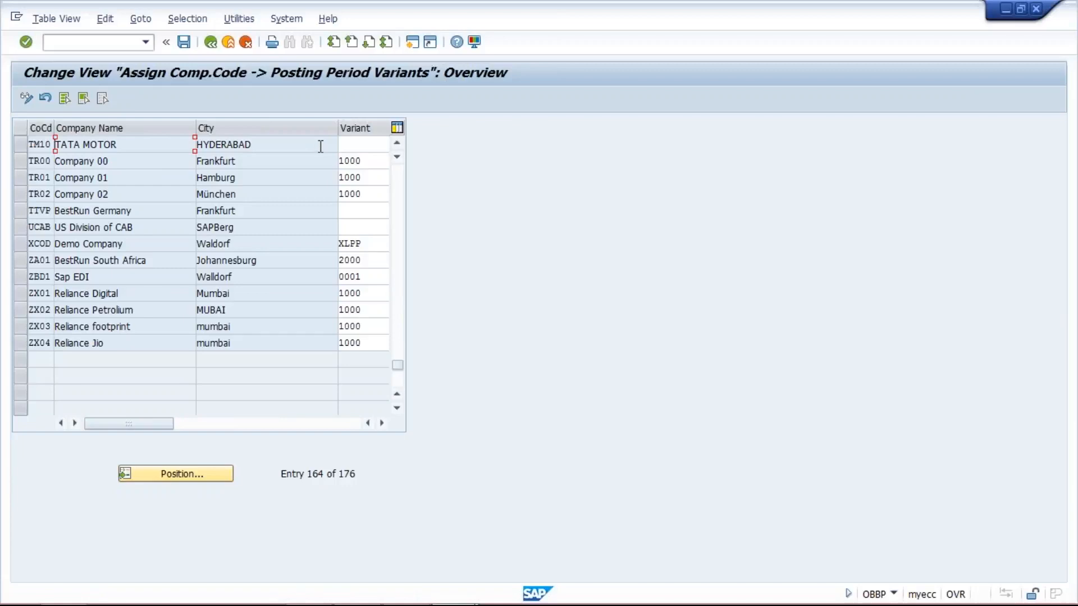
left_click(375, 146)
type("TM")
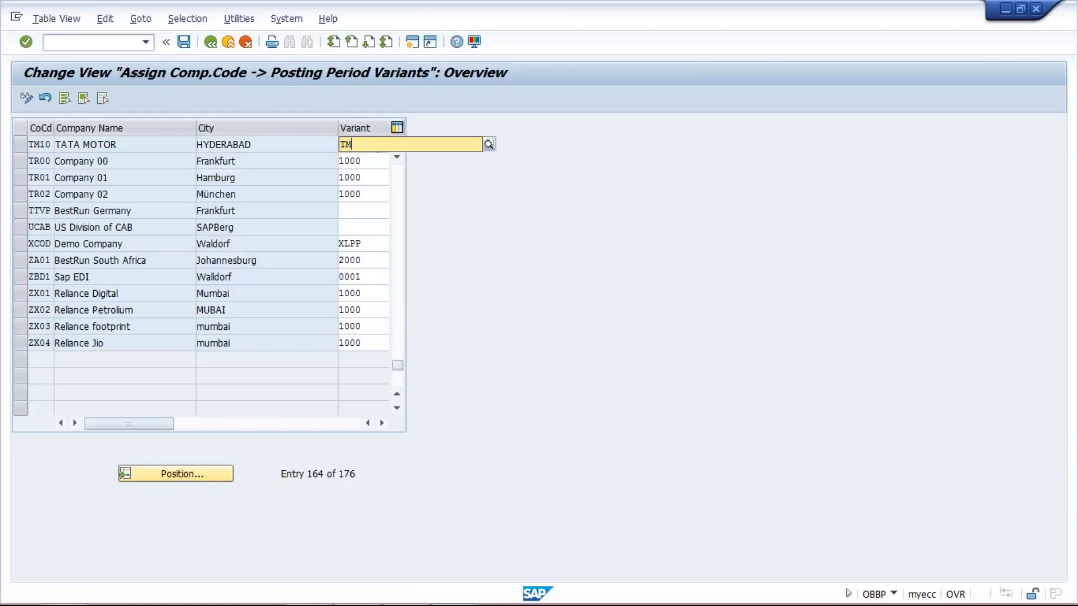
type("10")
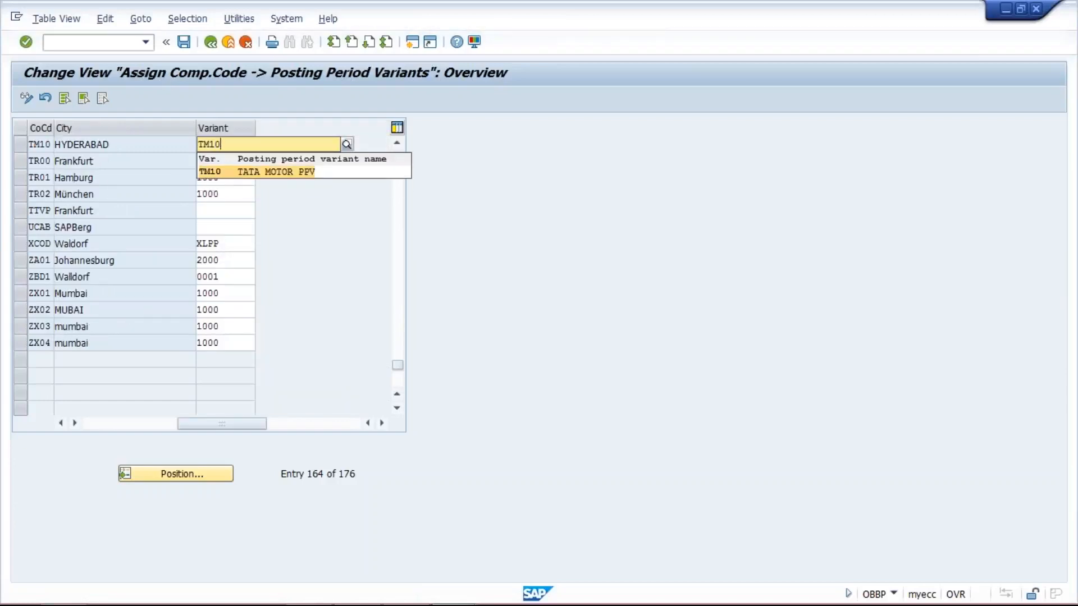
left_click(287, 172)
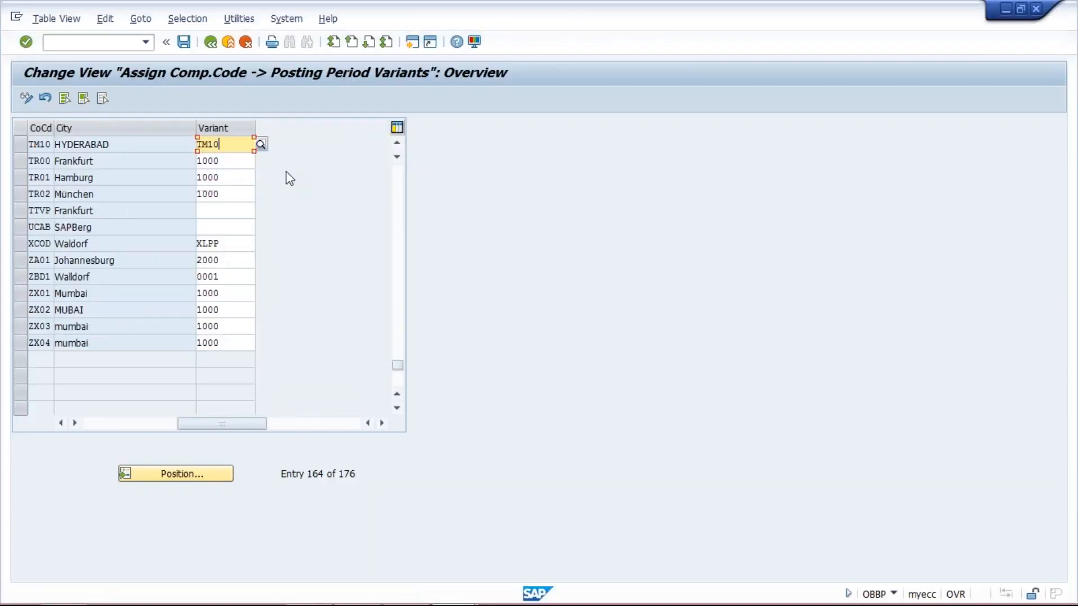
left_click(186, 44)
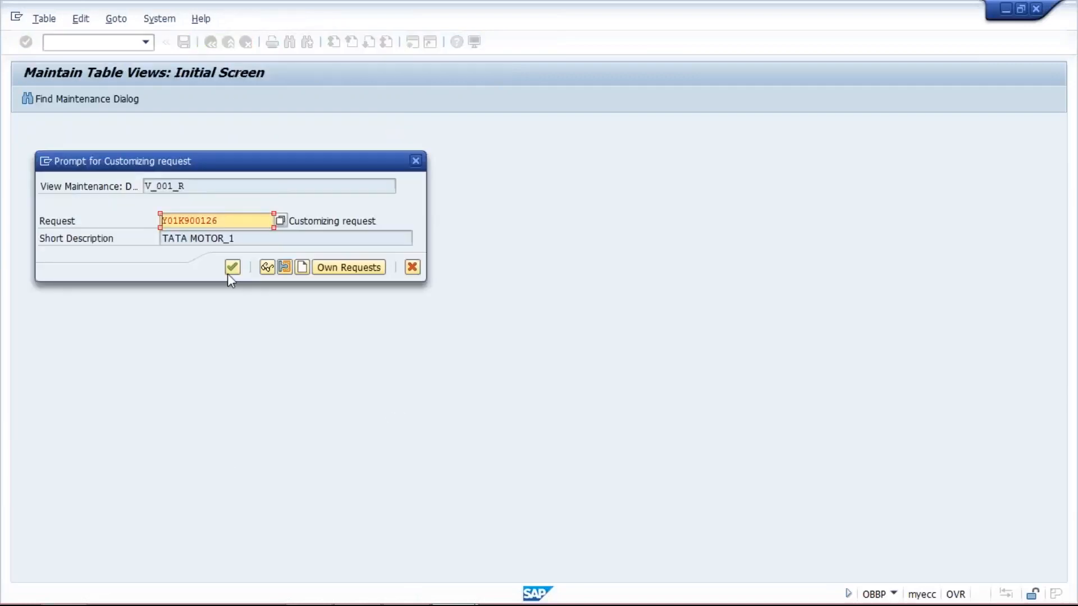
left_click(230, 269)
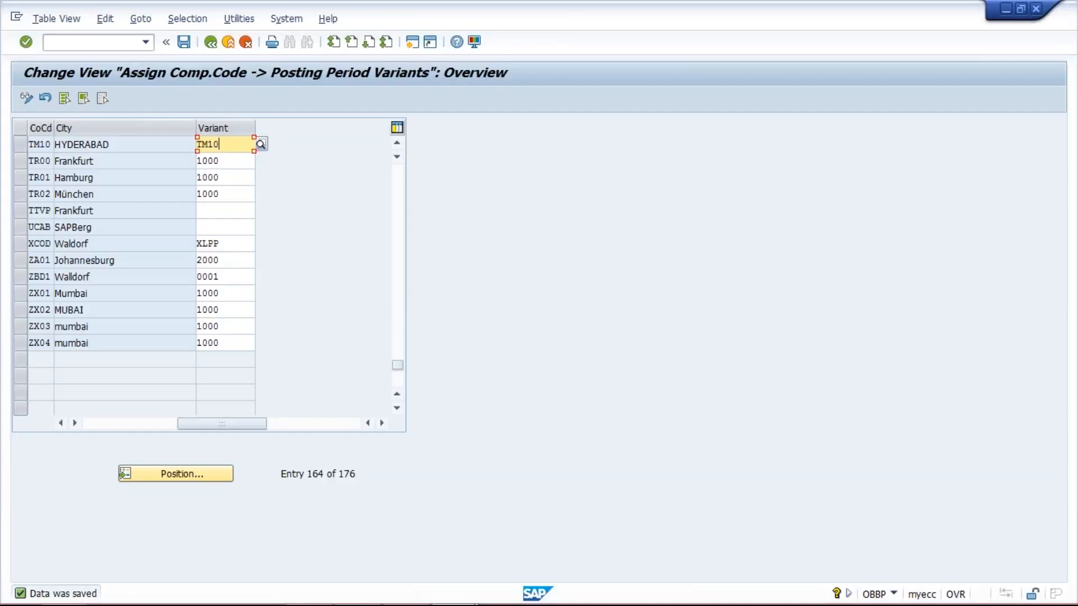
- Open transaction OB52 to specify posting period time intervals
left_click(99, 44)
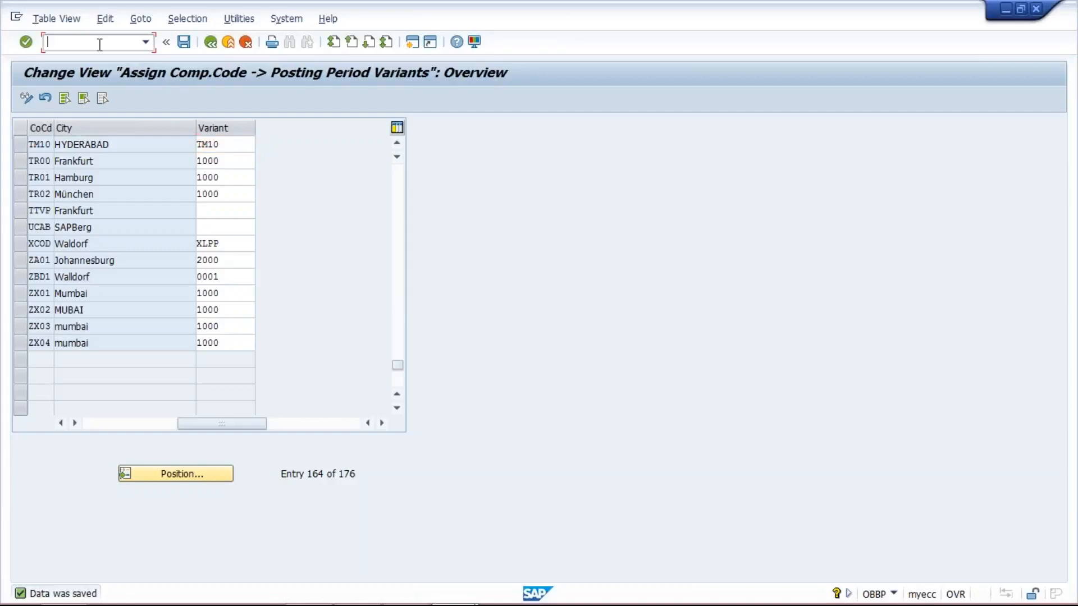
type("/NOB52")
key("Return")
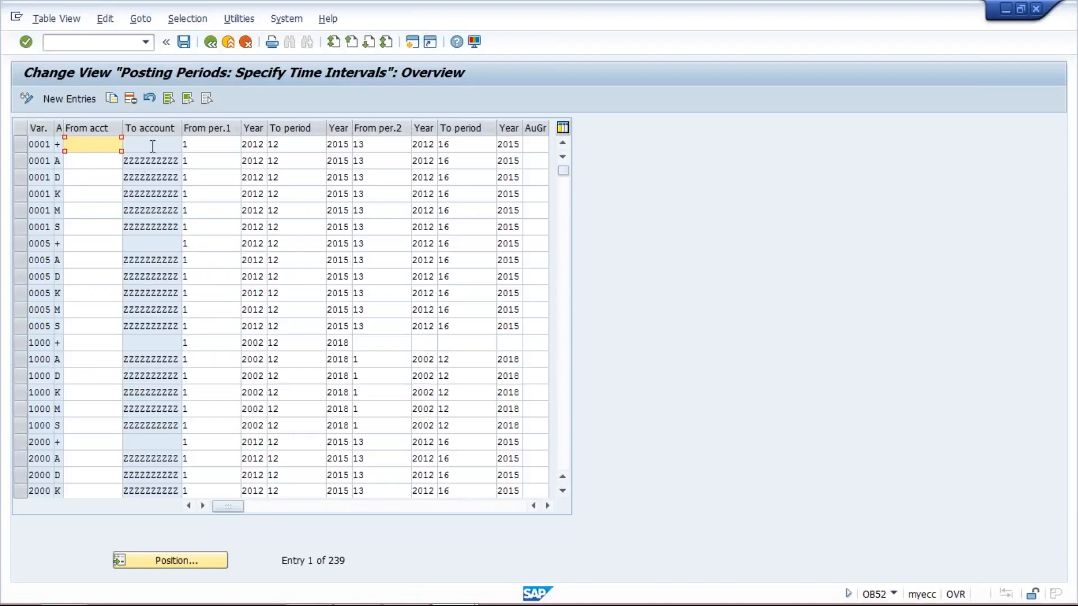
- Copy the 0001 + posting period entry and change its variant to TM10
left_click(19, 144)
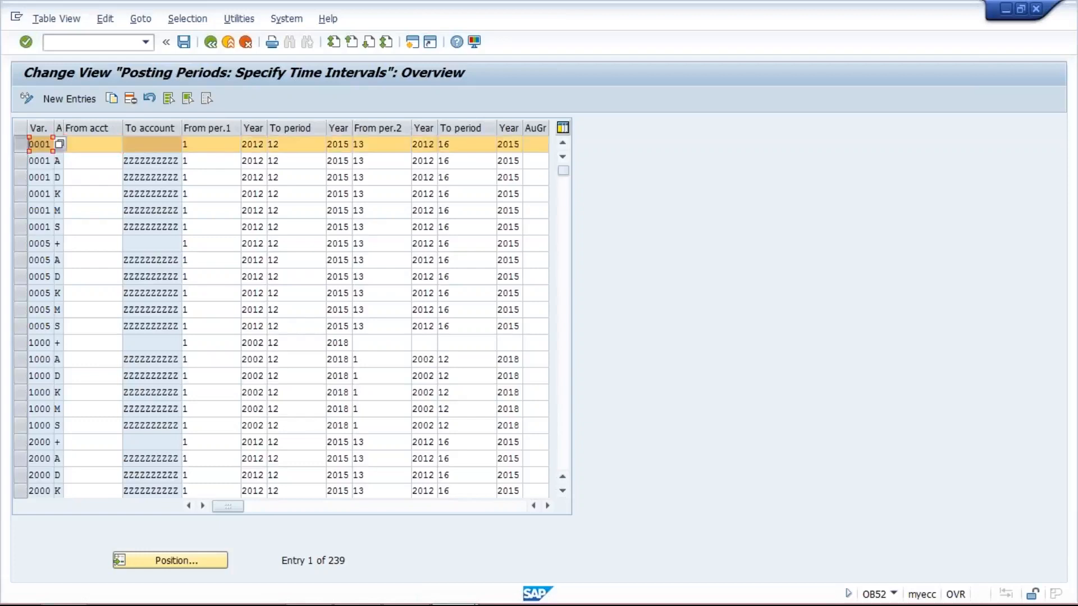
left_click(19, 144)
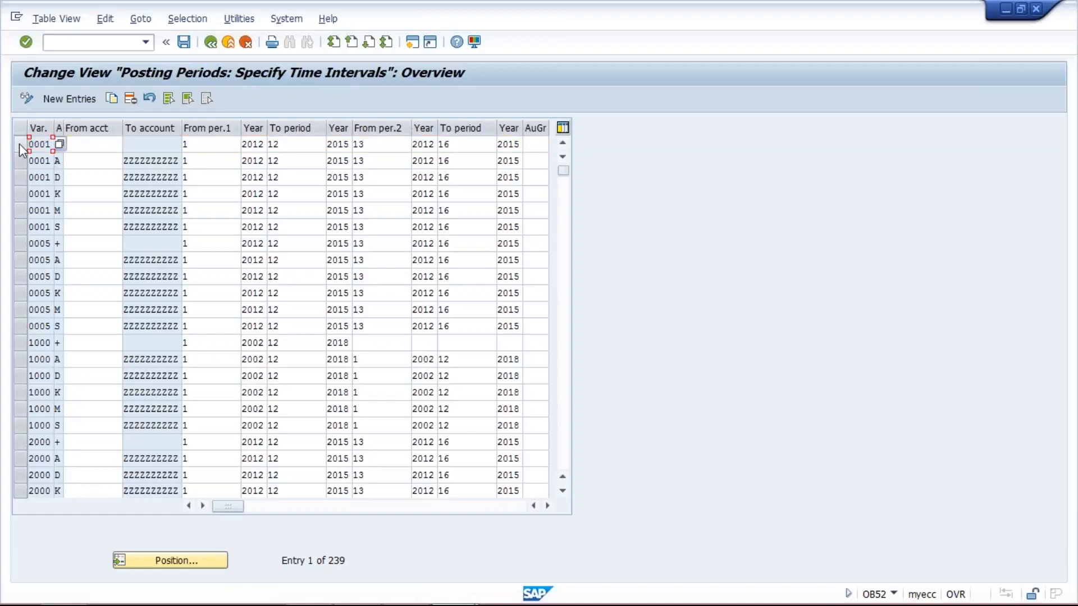
left_click(19, 144)
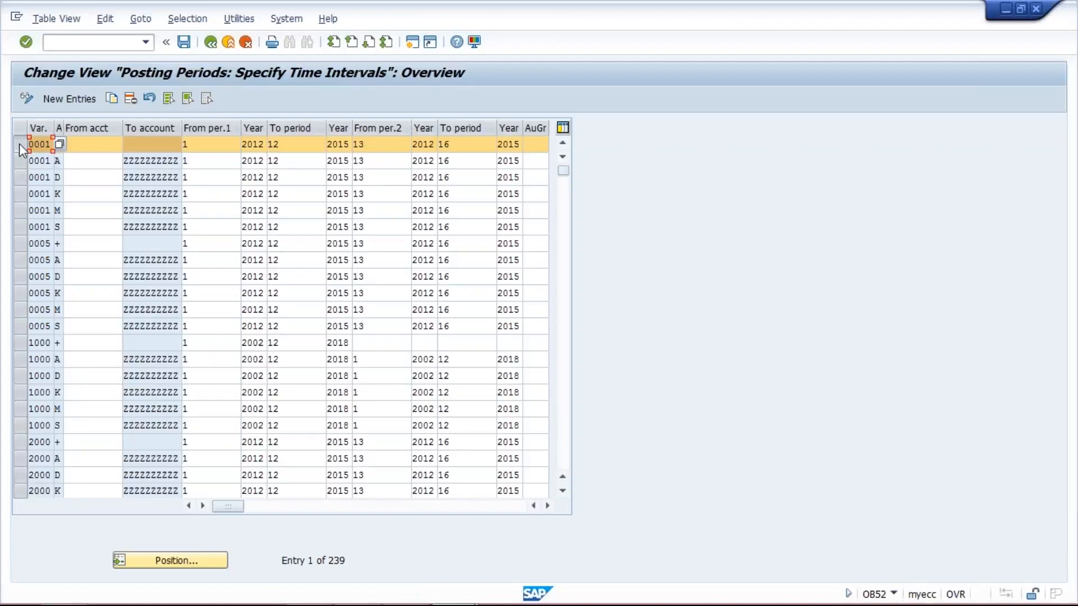
left_click(112, 99)
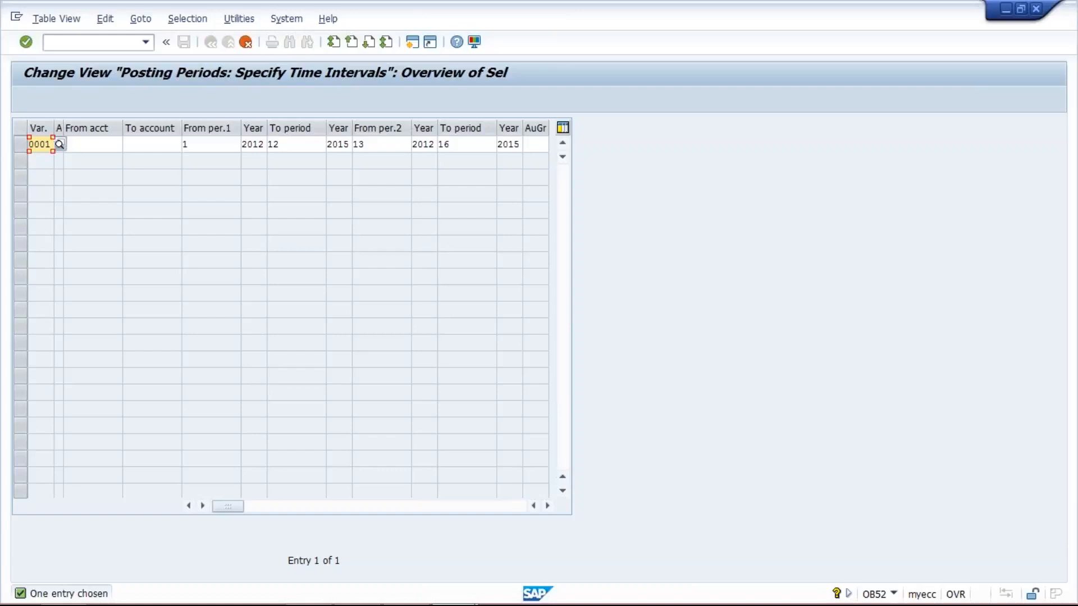
type("T")
type("M10")
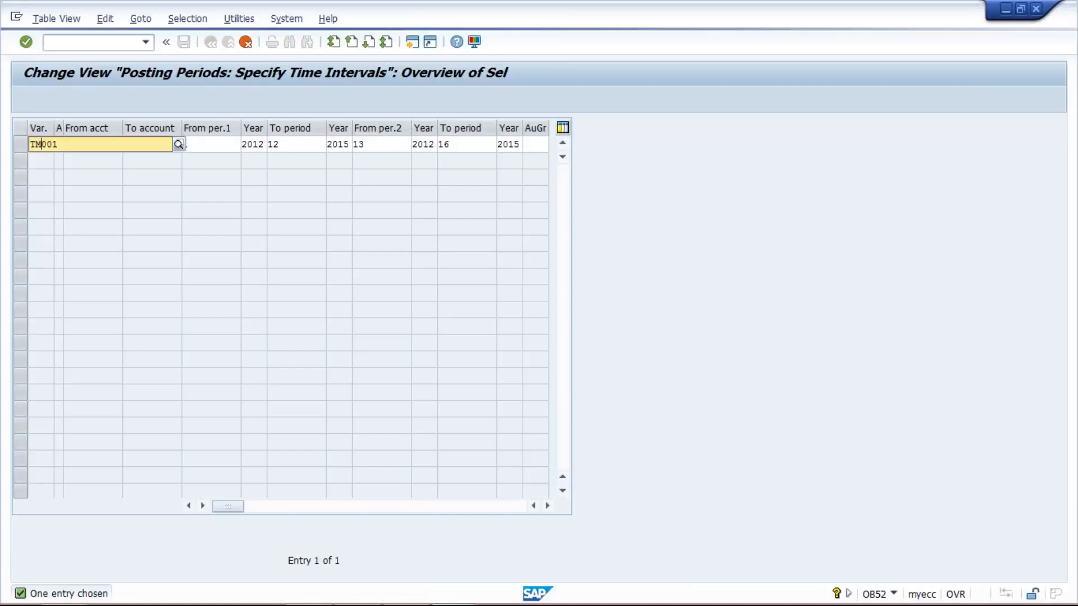
key("Delete")
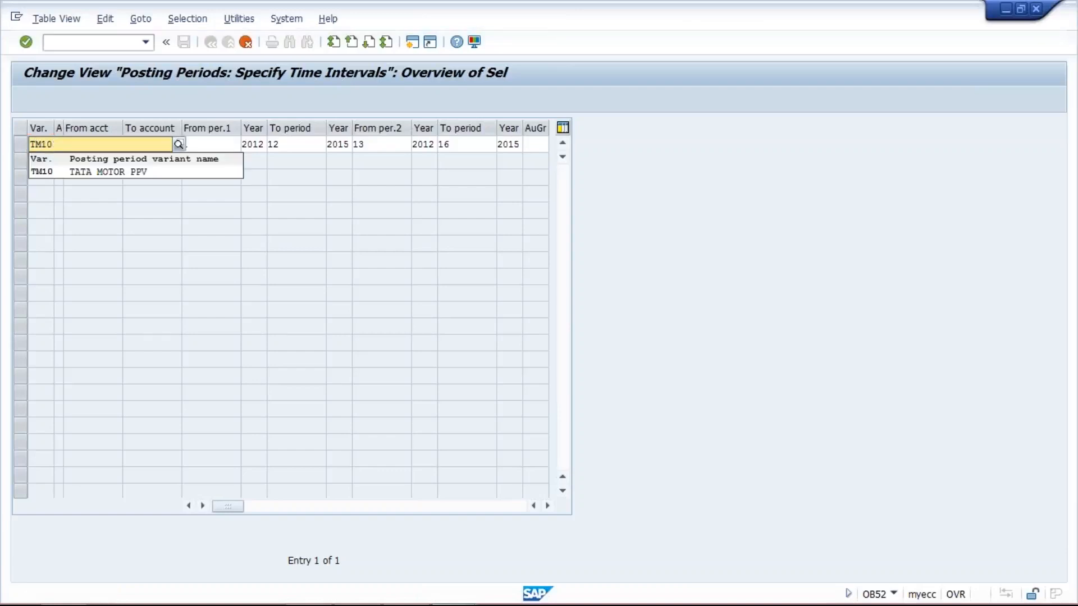
left_click(85, 174)
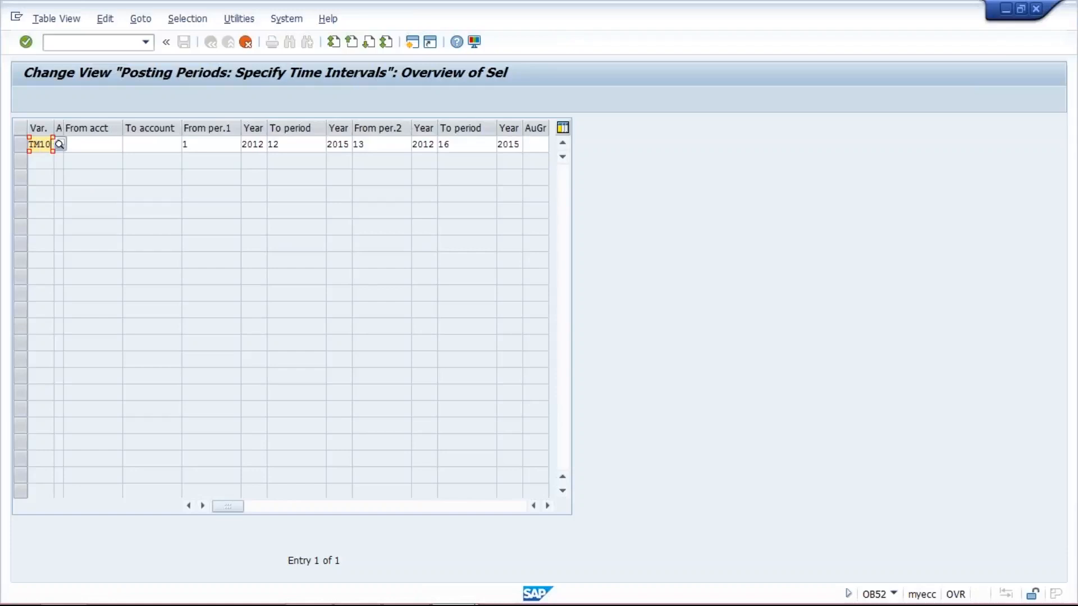
- Set the first period interval of TM10 from period 8 of 2017 to period 8 of 2017
left_click(97, 143)
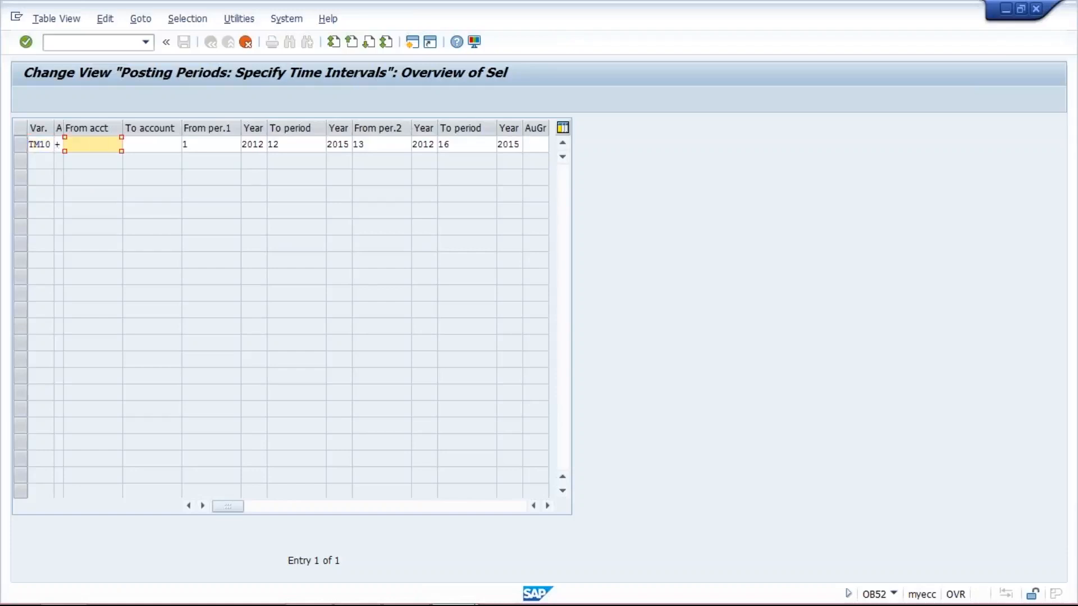
left_click(166, 144)
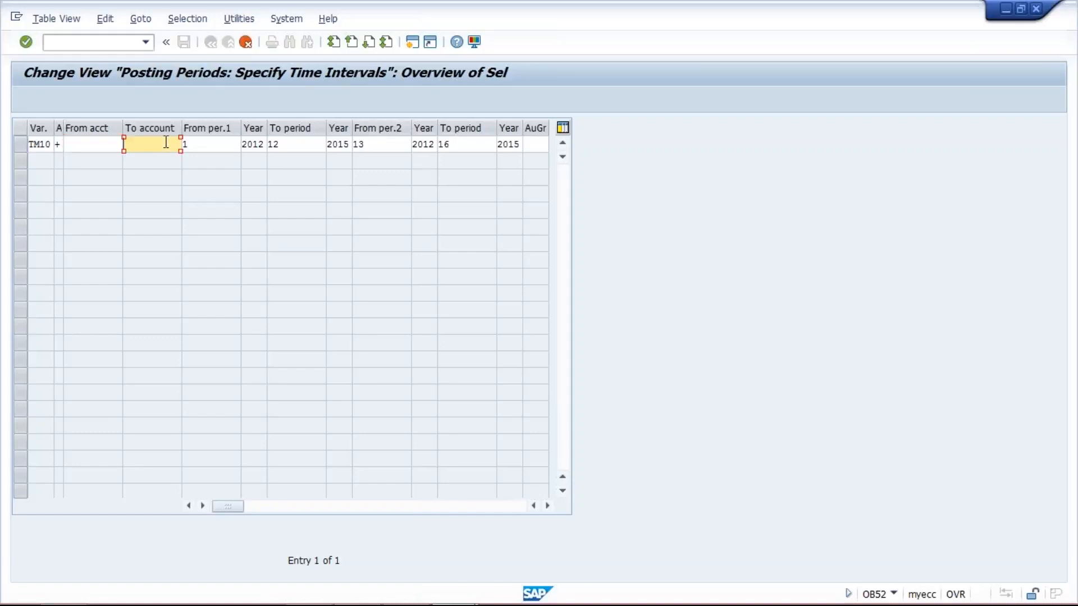
left_click(220, 143)
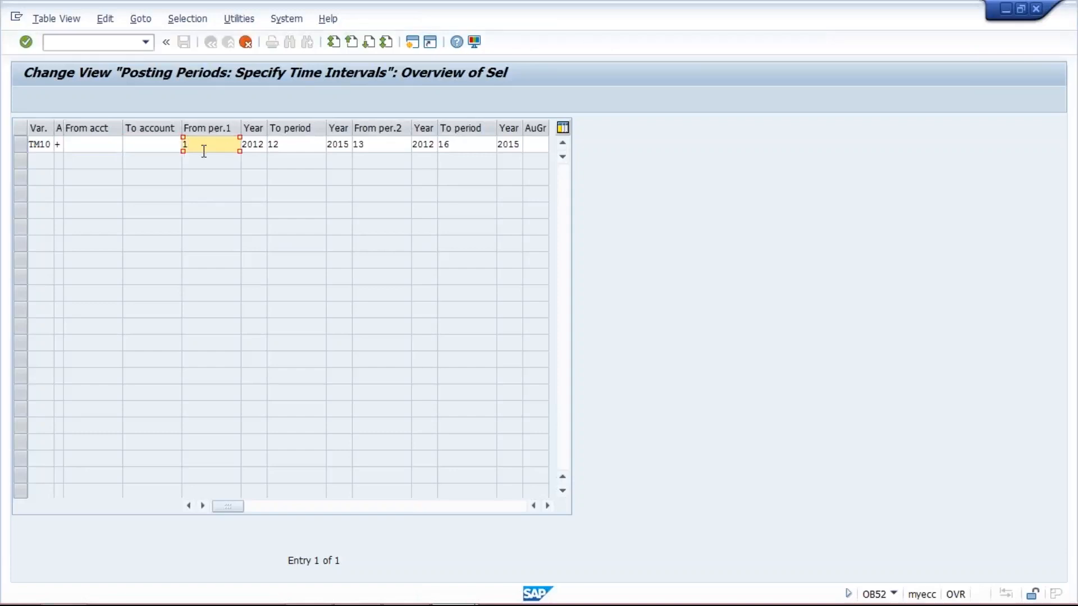
key("BackSpace")
key("Down")
mouse_move(680, 568)
type("8")
key("Tab")
type("2017")
key("Tab")
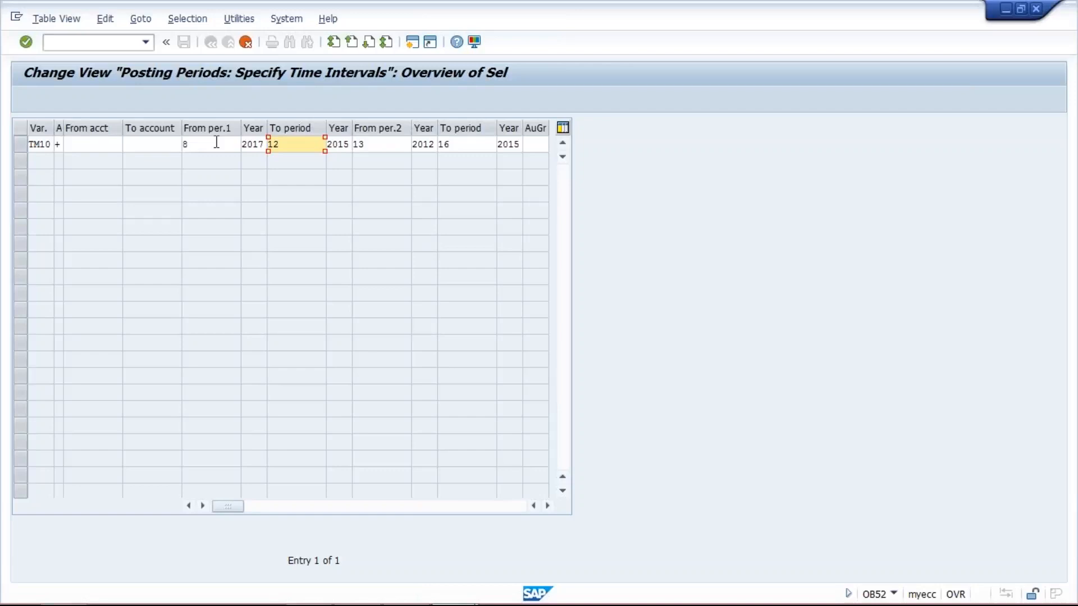
type("8")
key("Delete")
key("Tab")
type("2017")
key("Tab")
- Clear the second period interval's periods and years, then confirm the copied TM10 entry
key("Delete")
key("Delete")
key("Tab")
key("Delete")
key("Delete")
key("Delete")
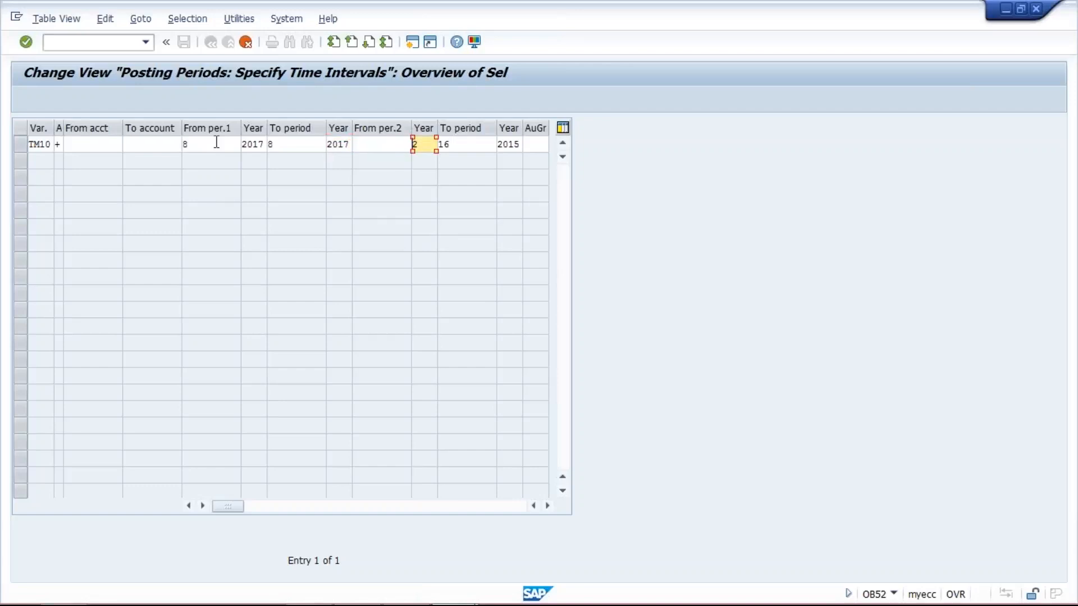
key("Delete")
key("Tab")
key("Delete")
key("Delete")
key("Tab")
key("Delete")
key("Delete")
key("Delete")
key("Delete")
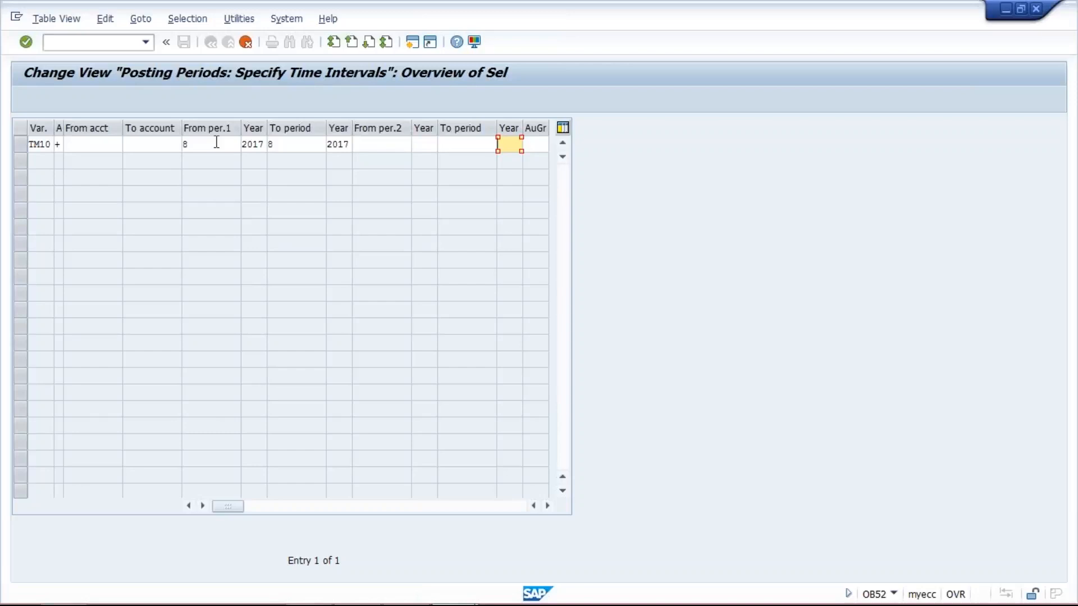
key("F3")
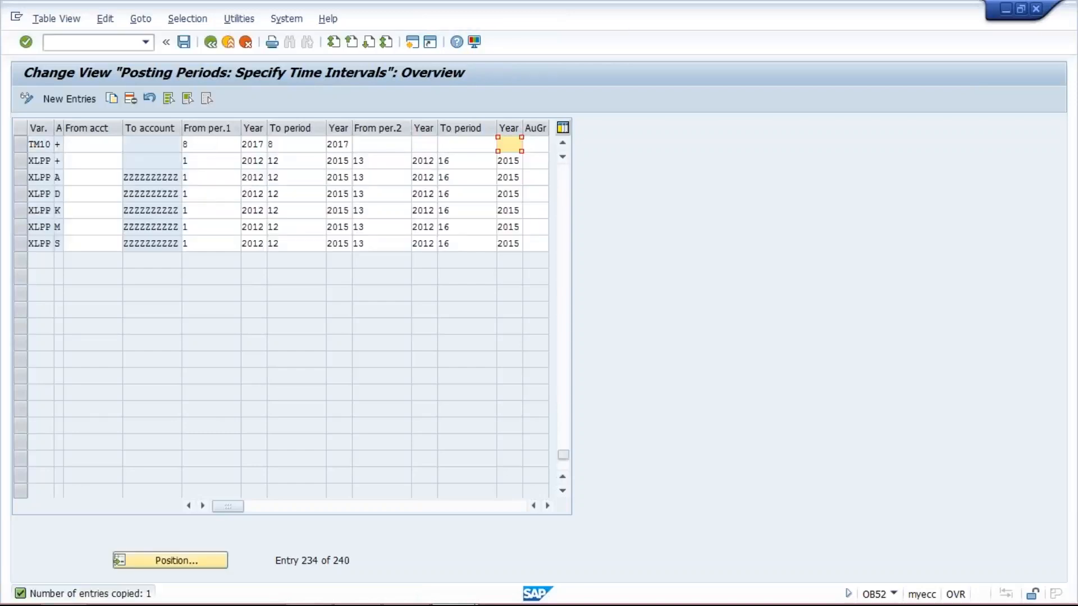
left_click(212, 148)
left_click(316, 141)
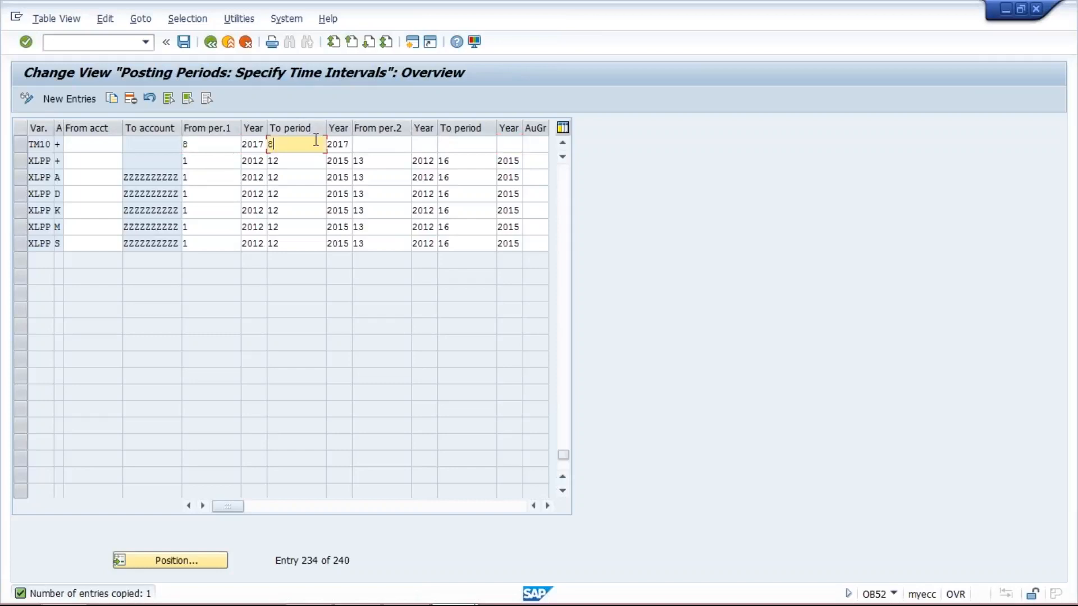
- Save the TM10 posting period entry under the existing customizing request TATA MOTOR_1
left_click(386, 144)
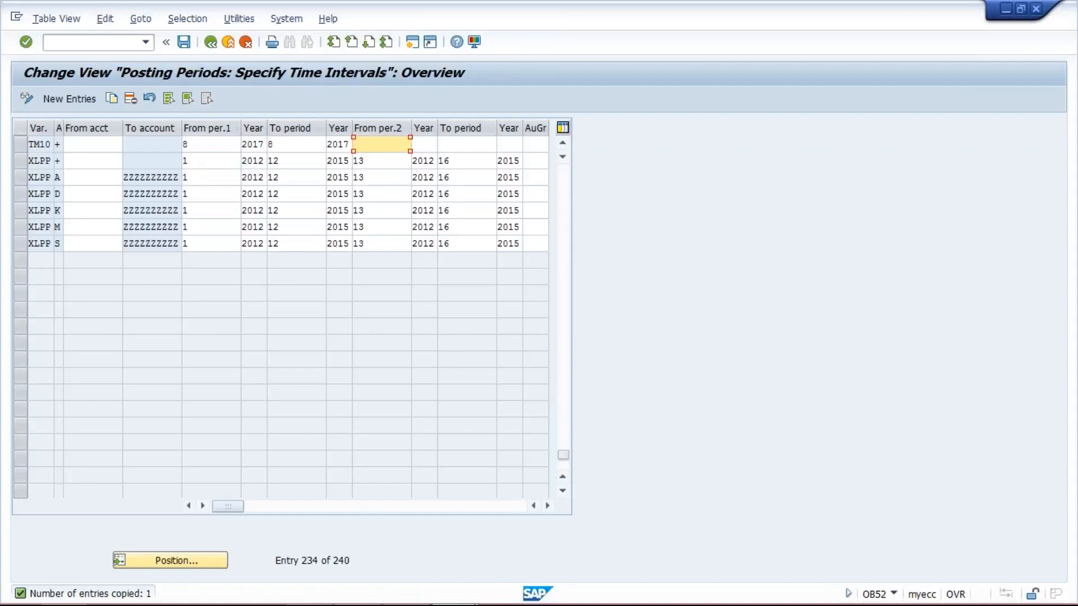
left_click(184, 42)
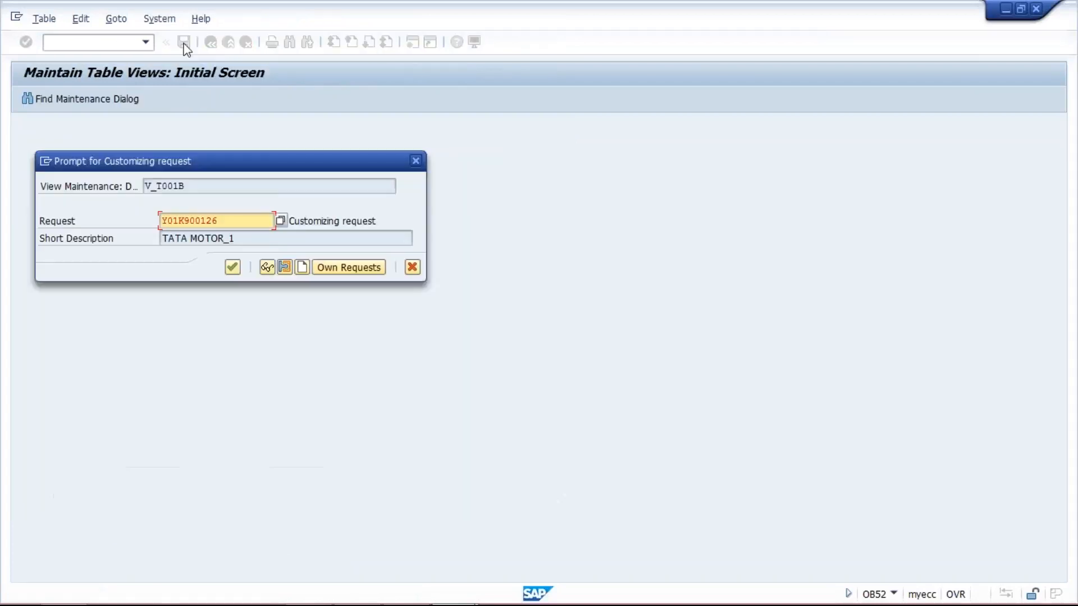
left_click(231, 267)
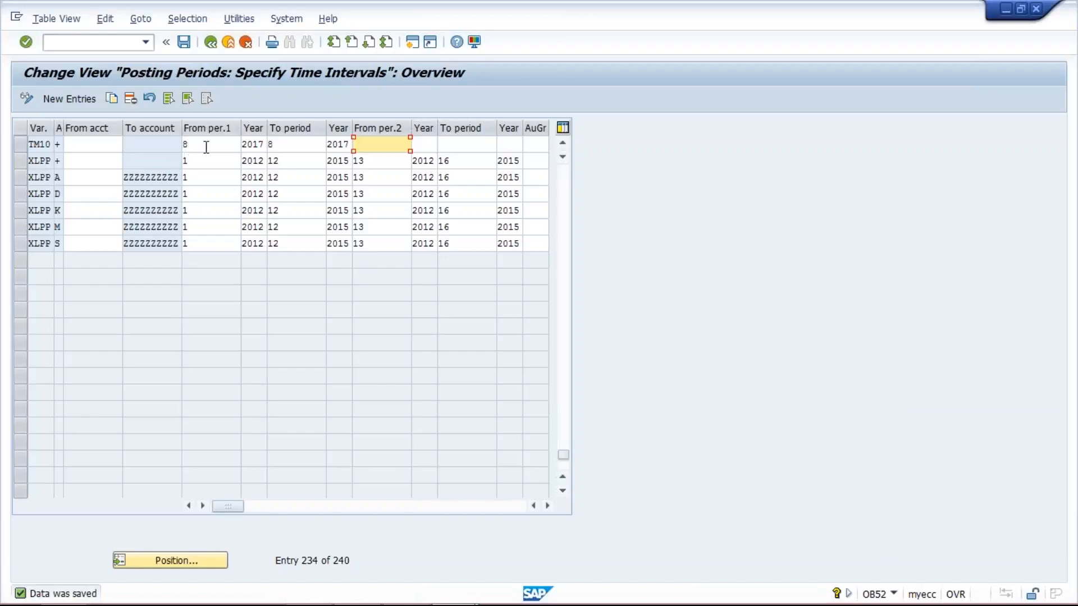
- Examine the TM10 row's period and year fields for both intervals
left_click(458, 146)
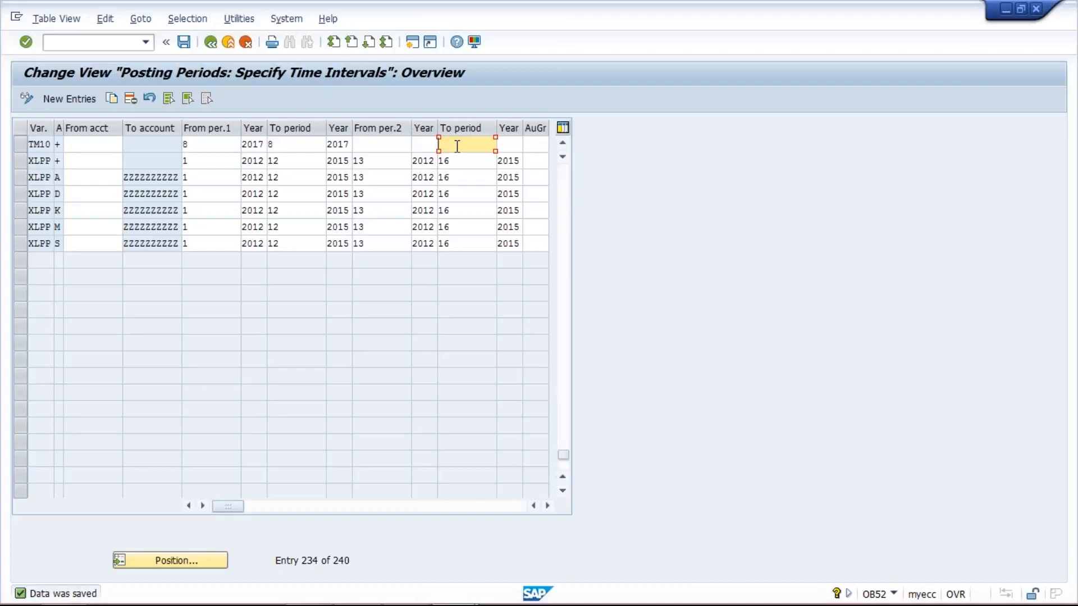
left_click(384, 143)
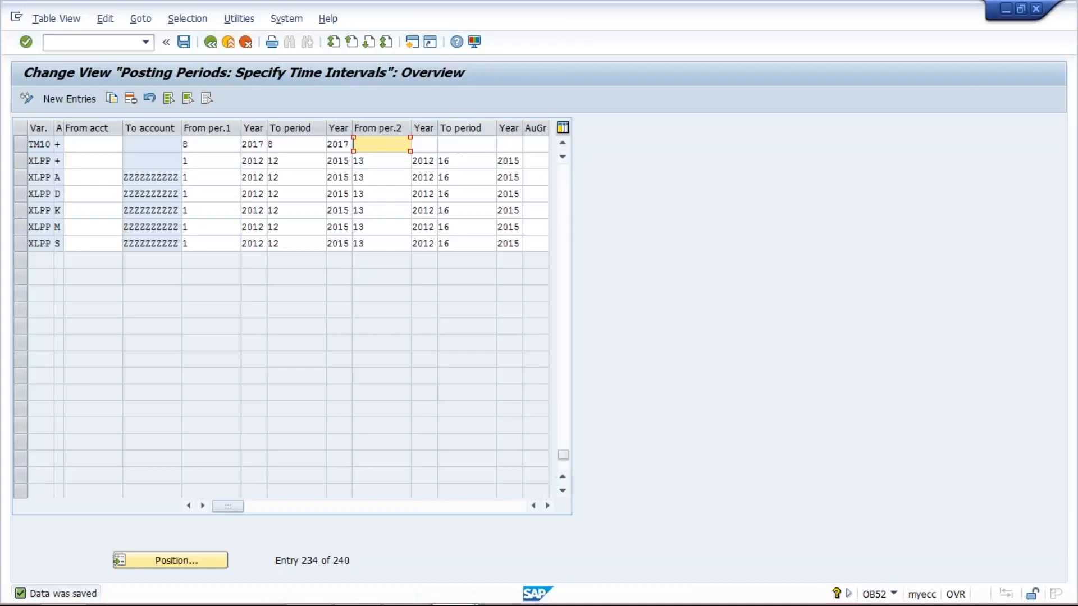
left_click(477, 144)
left_click(362, 144)
left_click(537, 143)
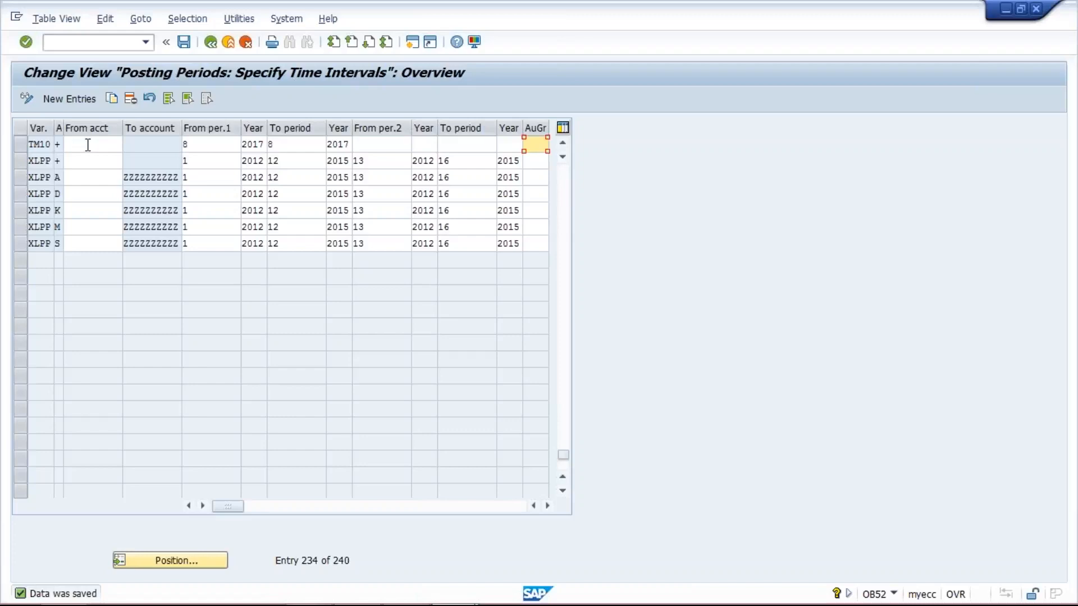
left_click(219, 143)
left_click(294, 147)
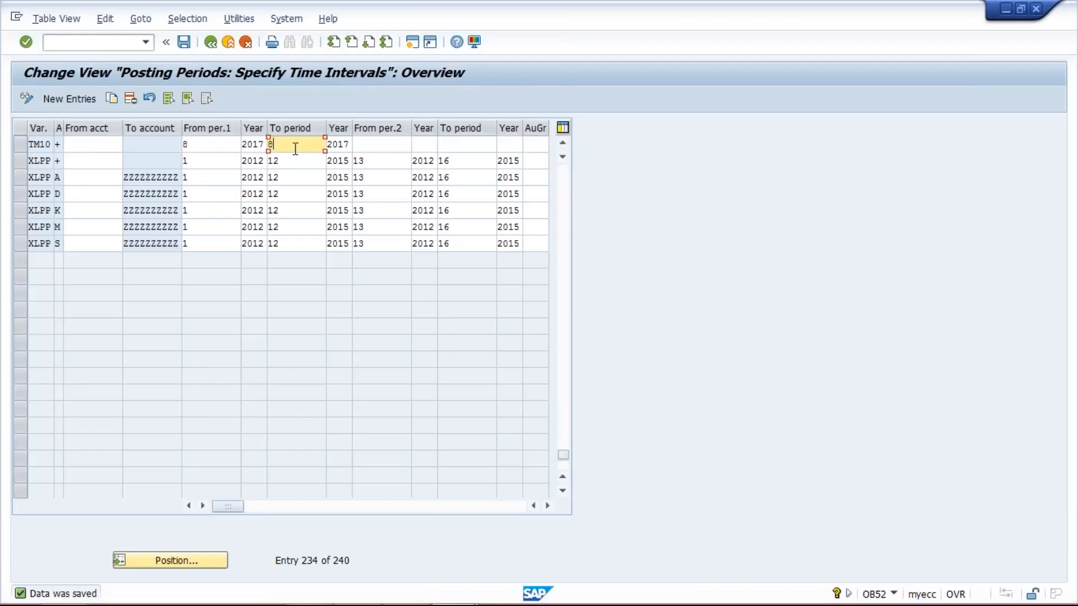
left_click(209, 144)
left_click(291, 144)
left_click(218, 143)
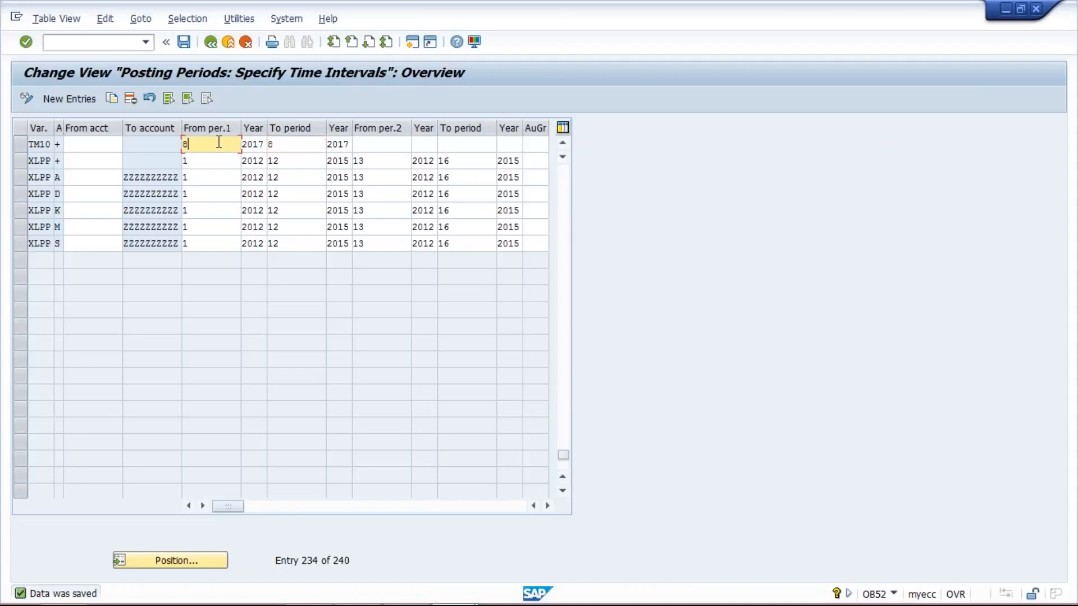
left_click(294, 145)
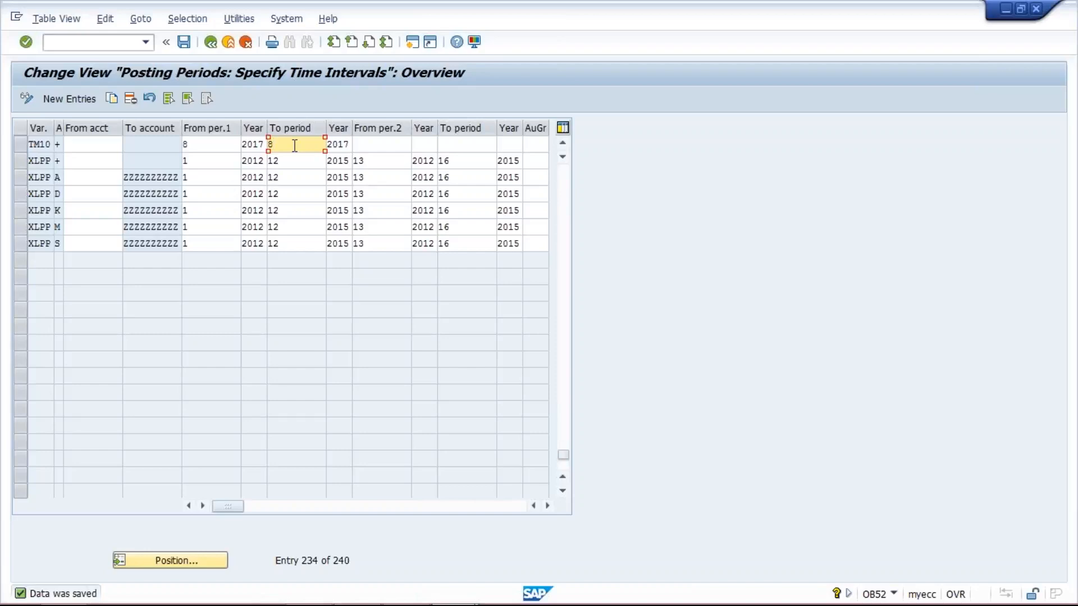
- Switch to the Excel workbook and clear cells I9 to I14 below the OCT value
mouse_move(438, 601)
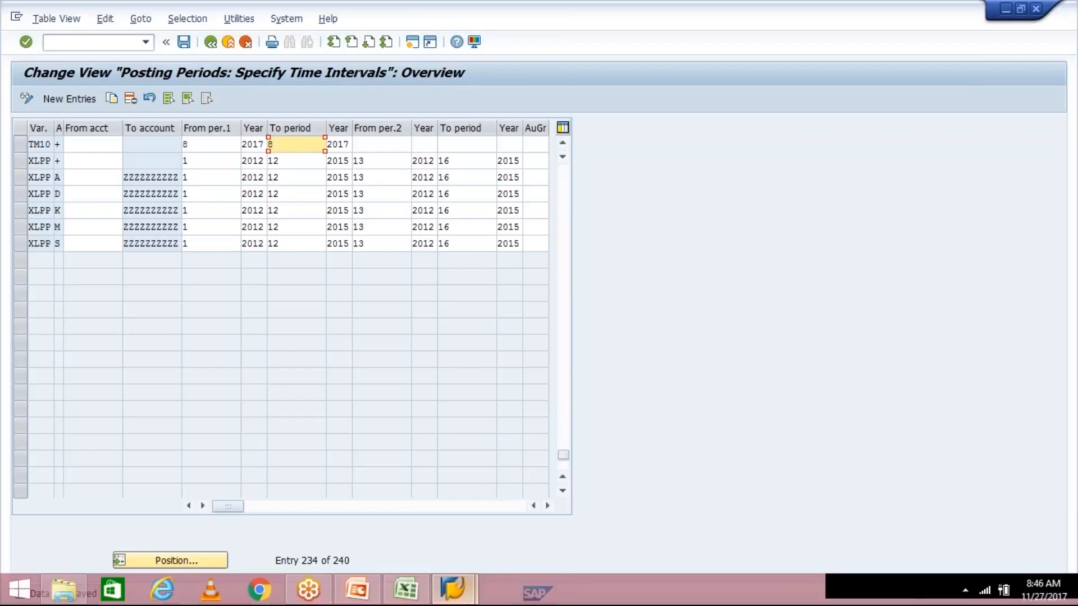
left_click(405, 590)
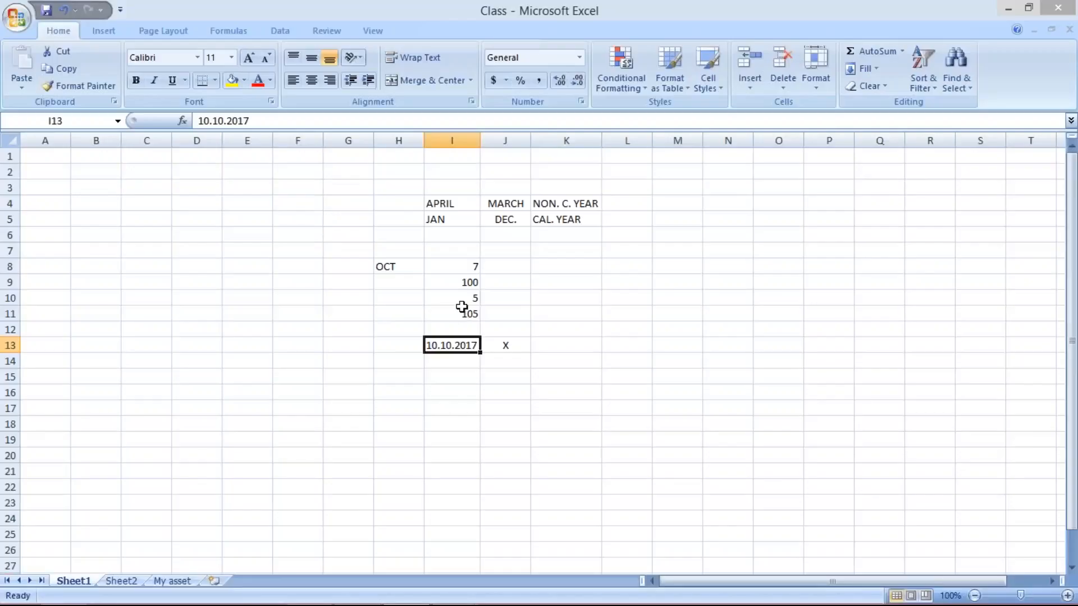
left_click_drag(452, 279, 461, 360)
key("Delete")
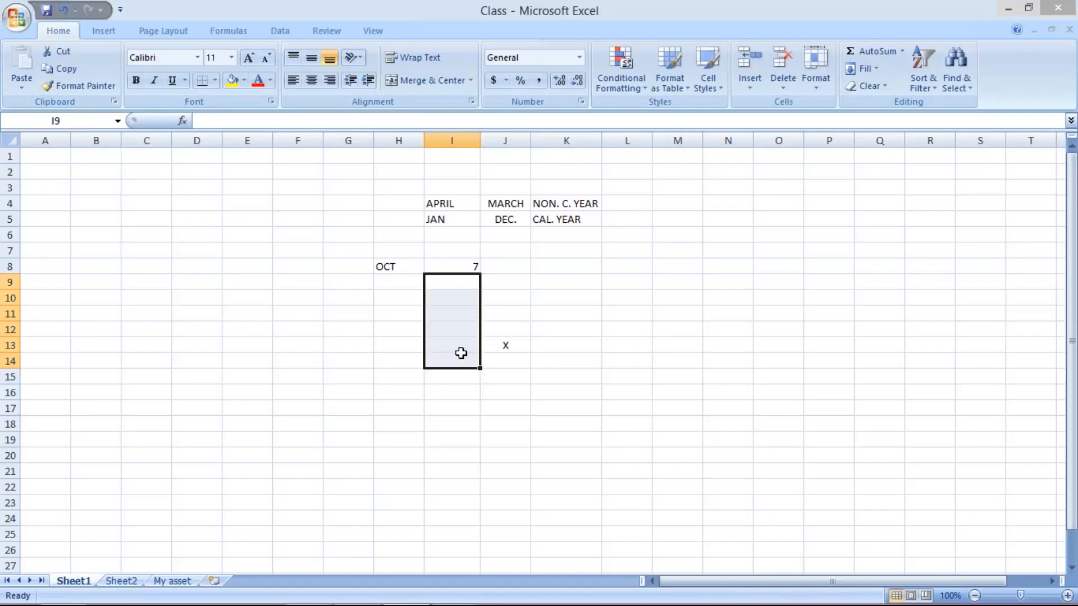
left_click(462, 267)
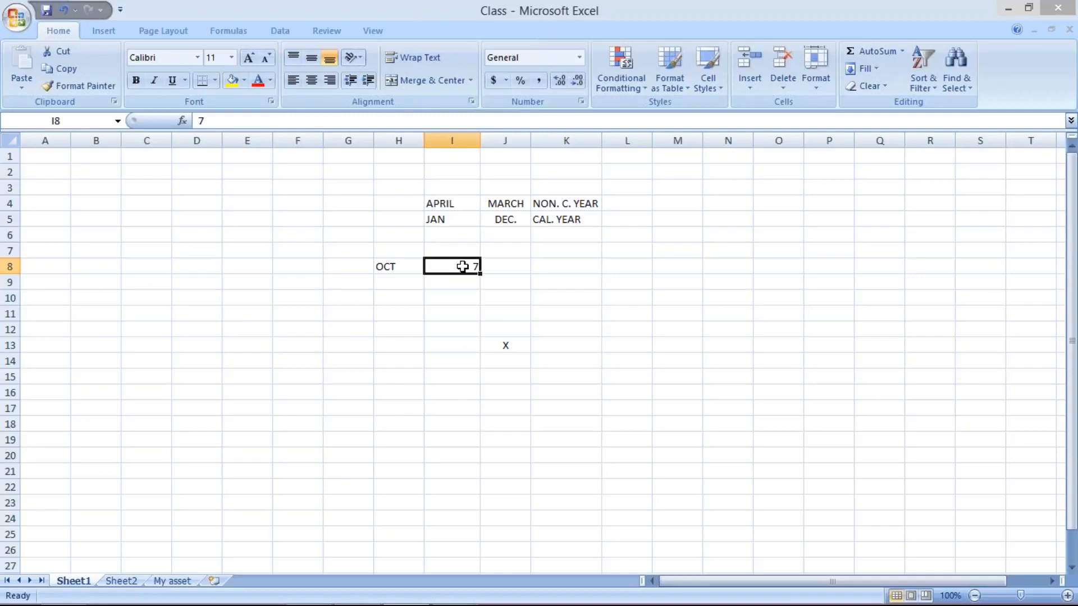
mouse_move(450, 601)
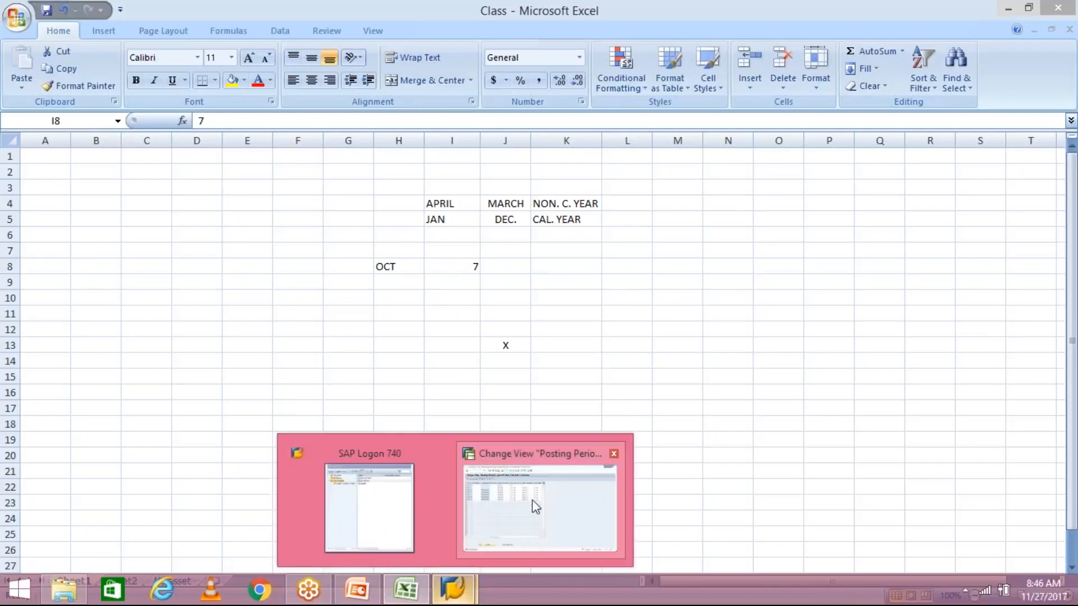
left_click(540, 508)
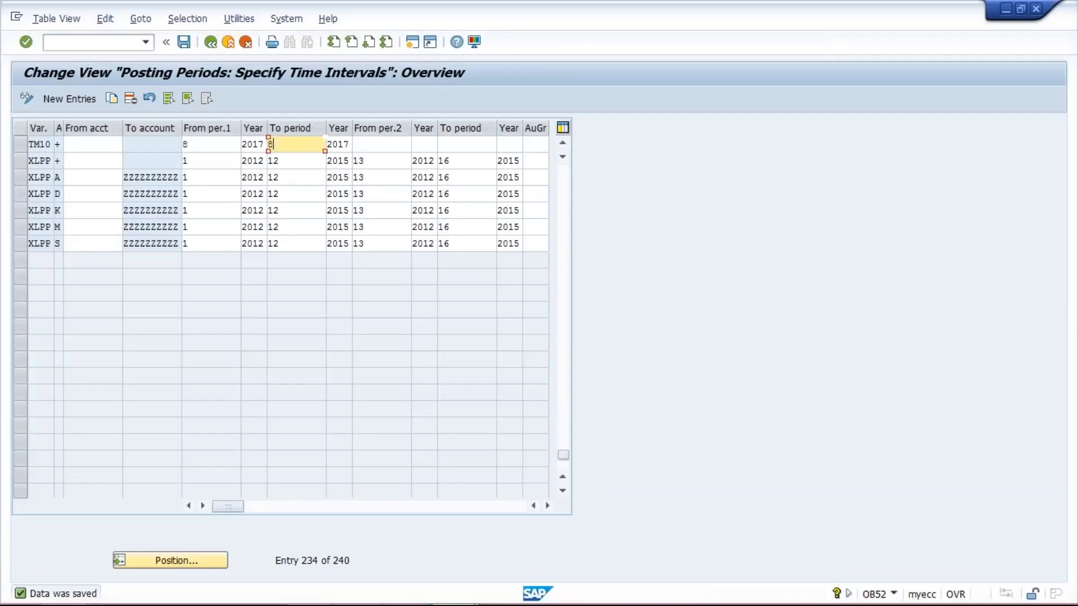
left_click(210, 148)
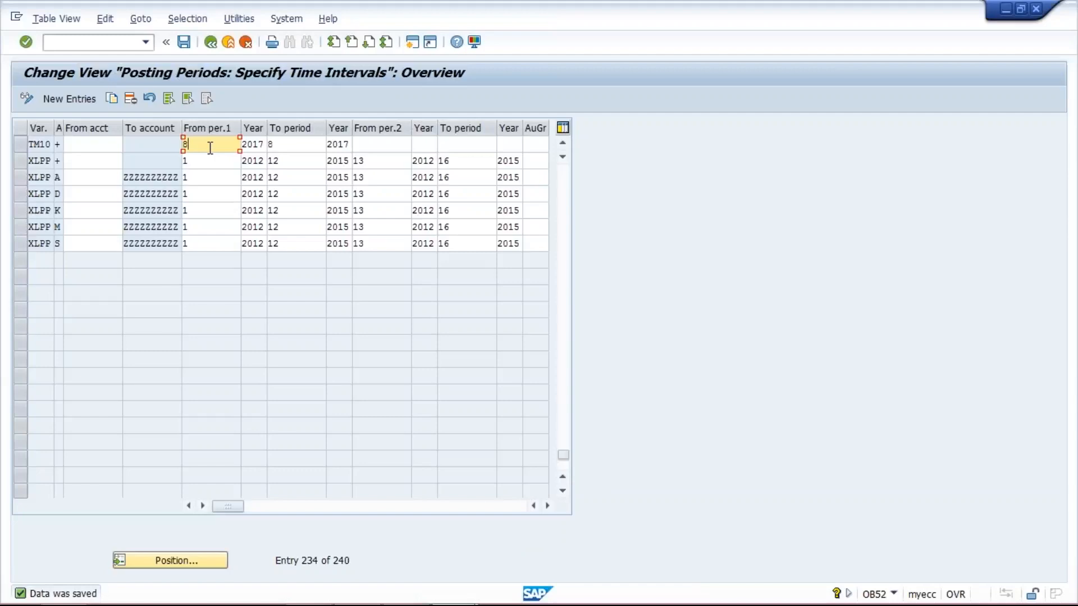
mouse_move(436, 603)
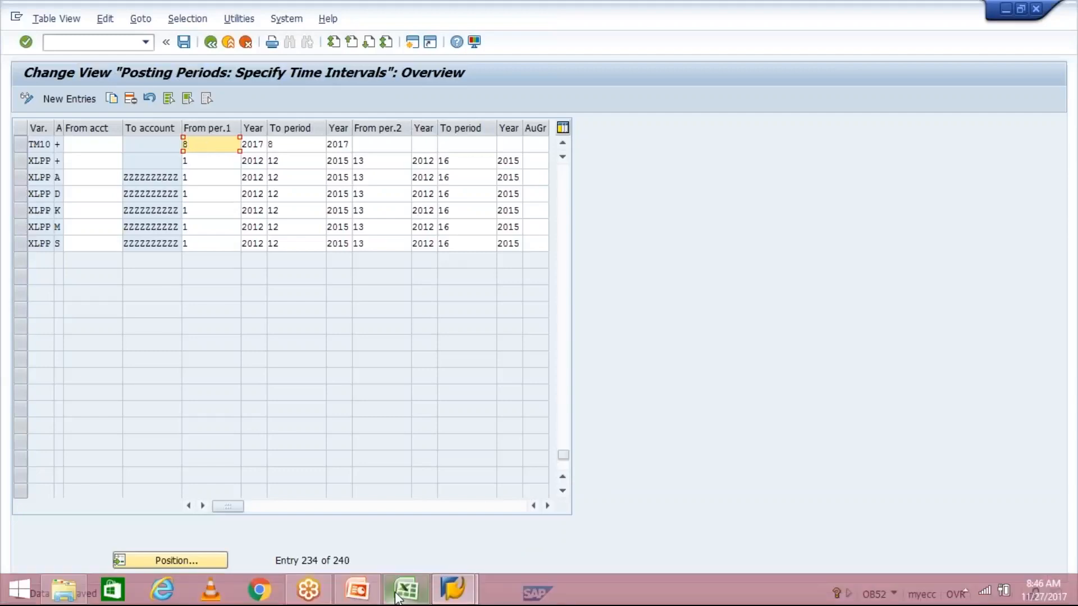
mouse_move(397, 596)
left_click(394, 527)
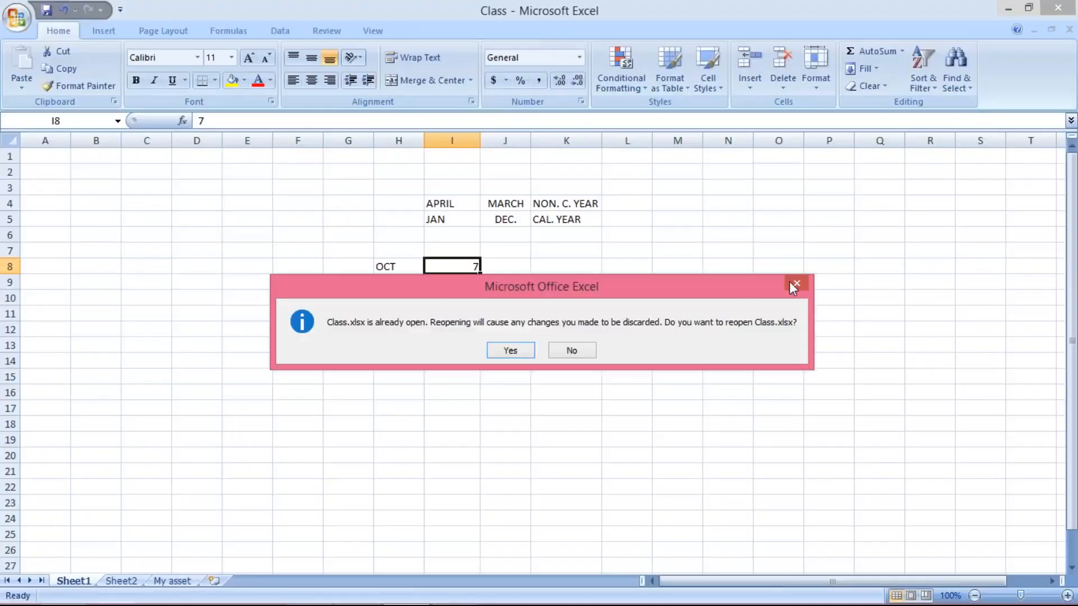
left_click(797, 283)
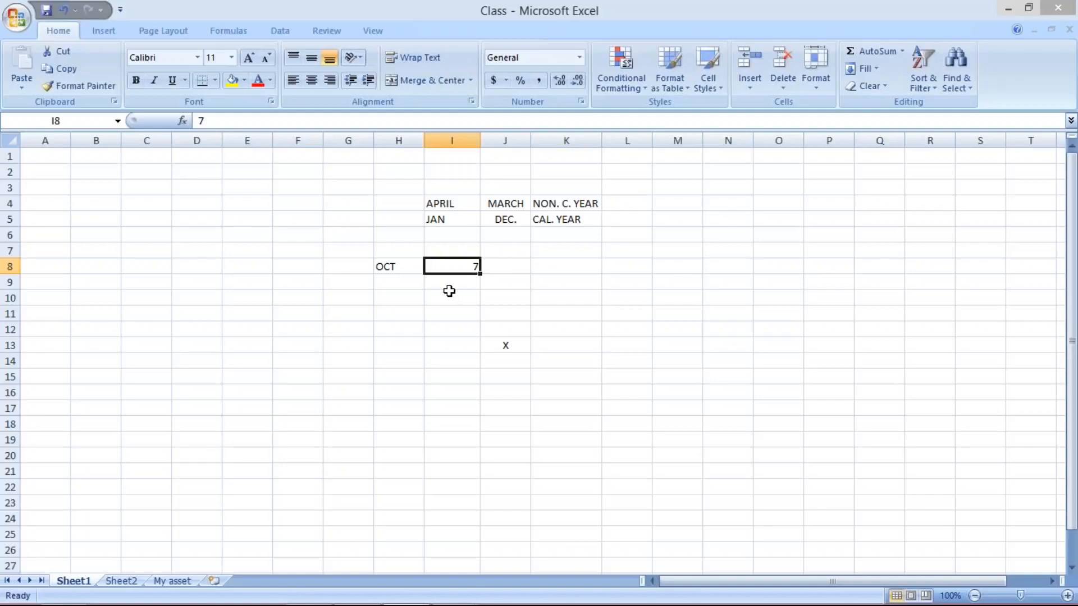
- Enter the labels A, B and C in cells H10 to H12
left_click(394, 298)
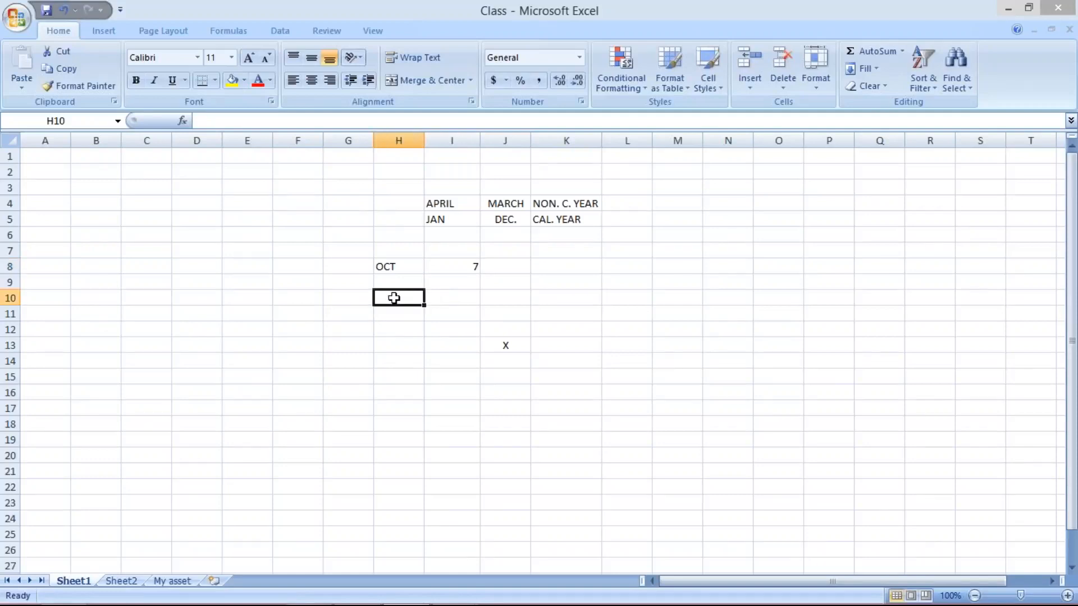
type("A")
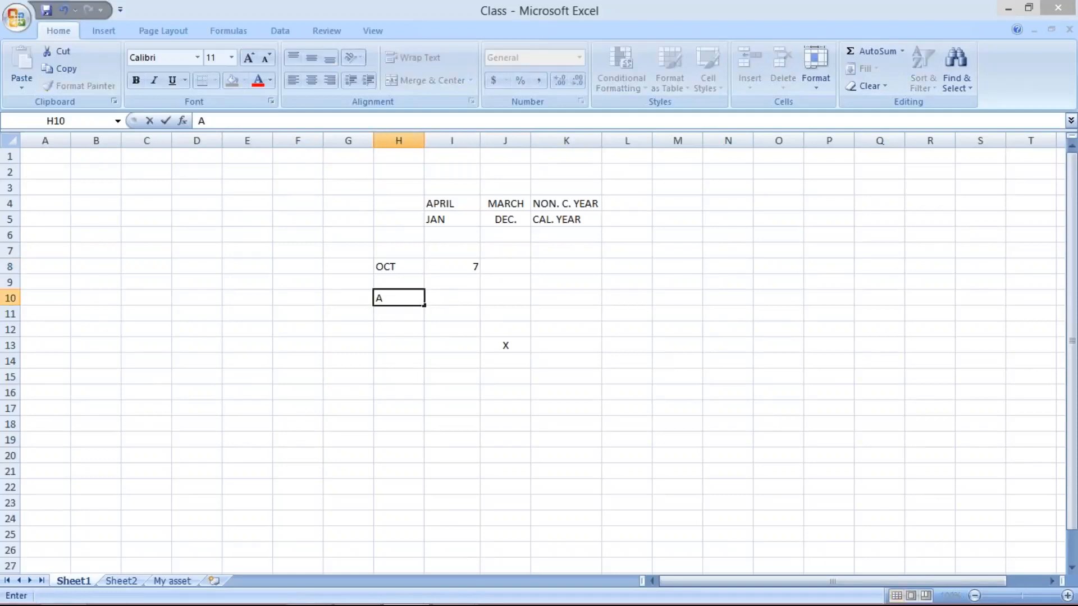
key("Return")
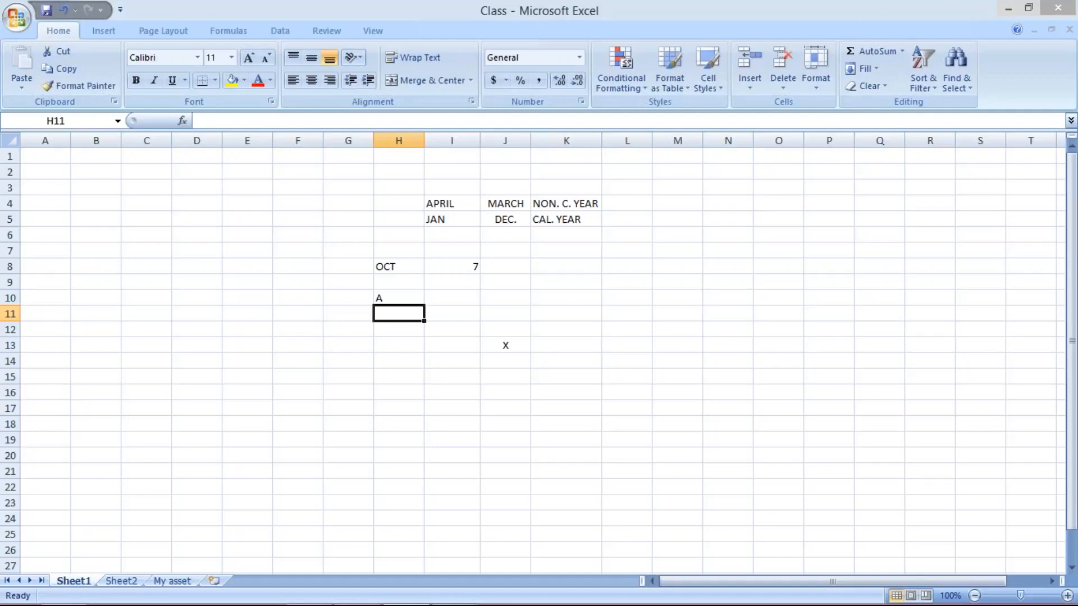
left_click(908, 514)
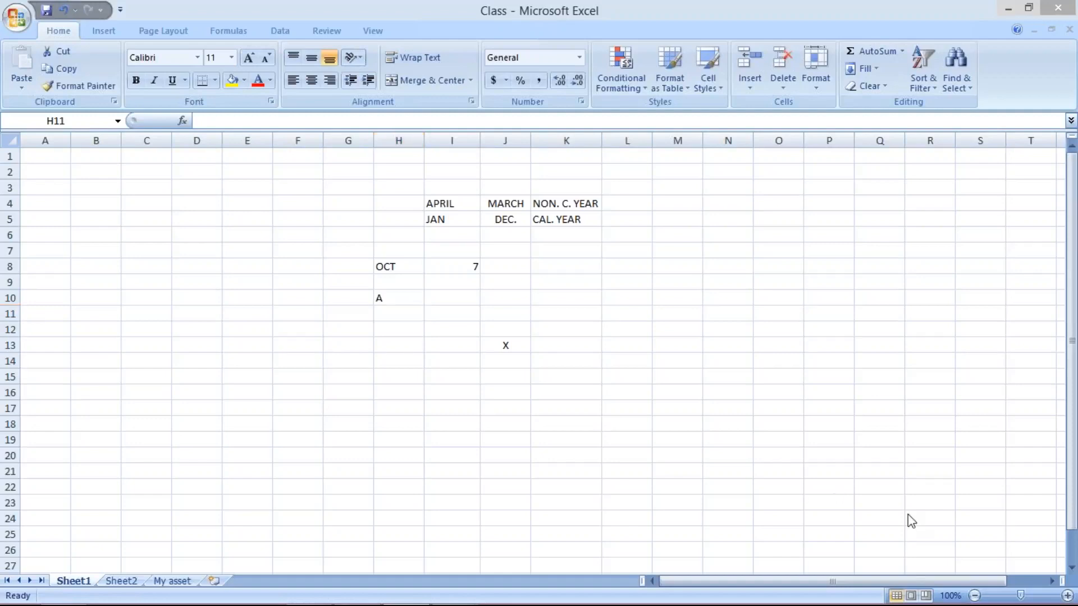
left_click(397, 317)
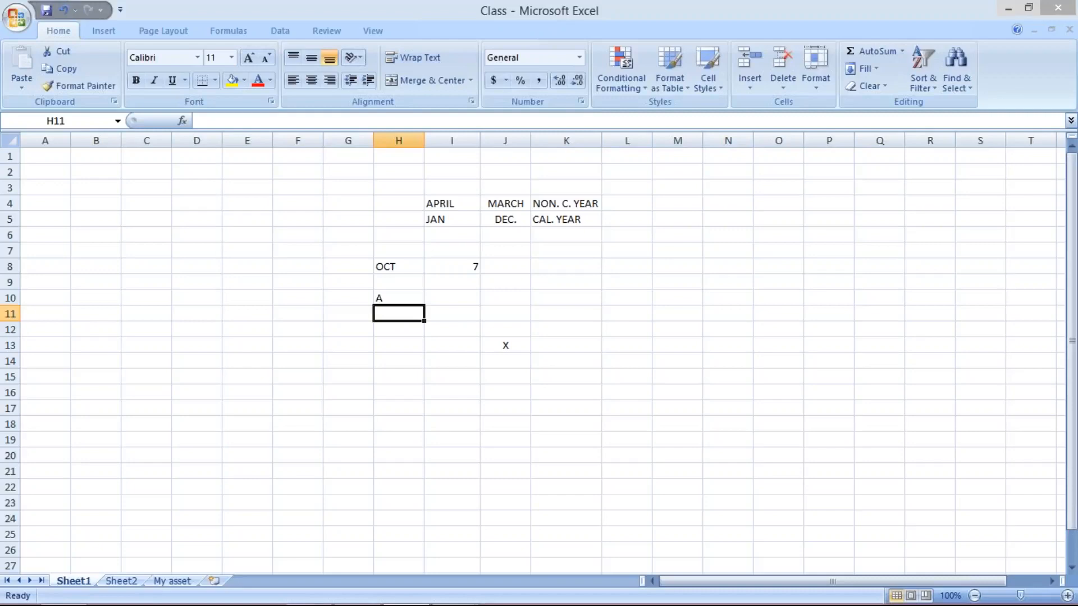
type("B")
key("Return")
type("C")
key("Return")
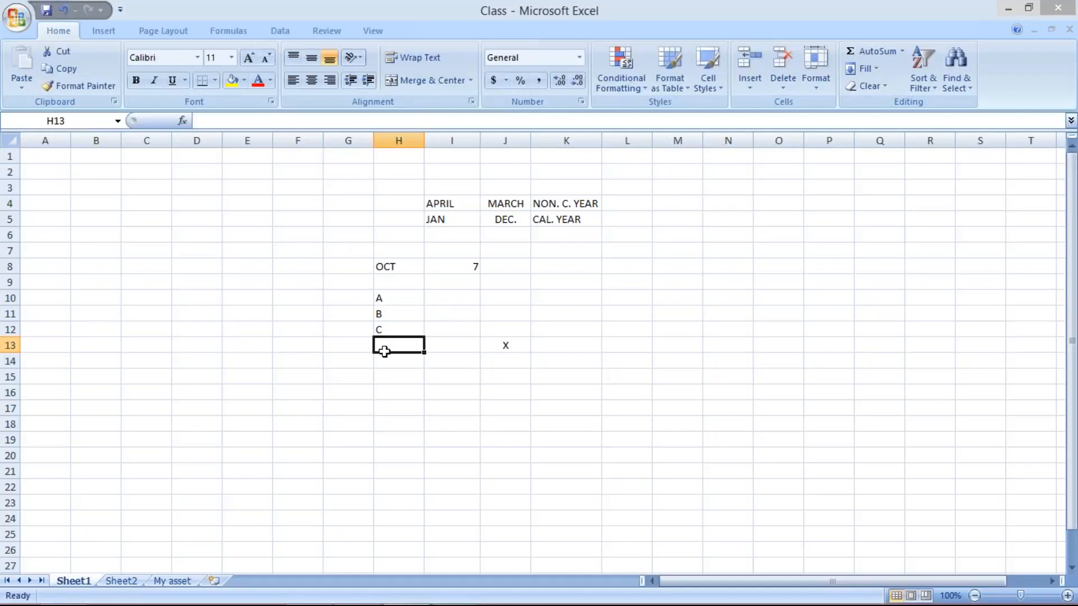
- Compare the TM10 interval fields in SAP with the example worksheet
mouse_move(453, 589)
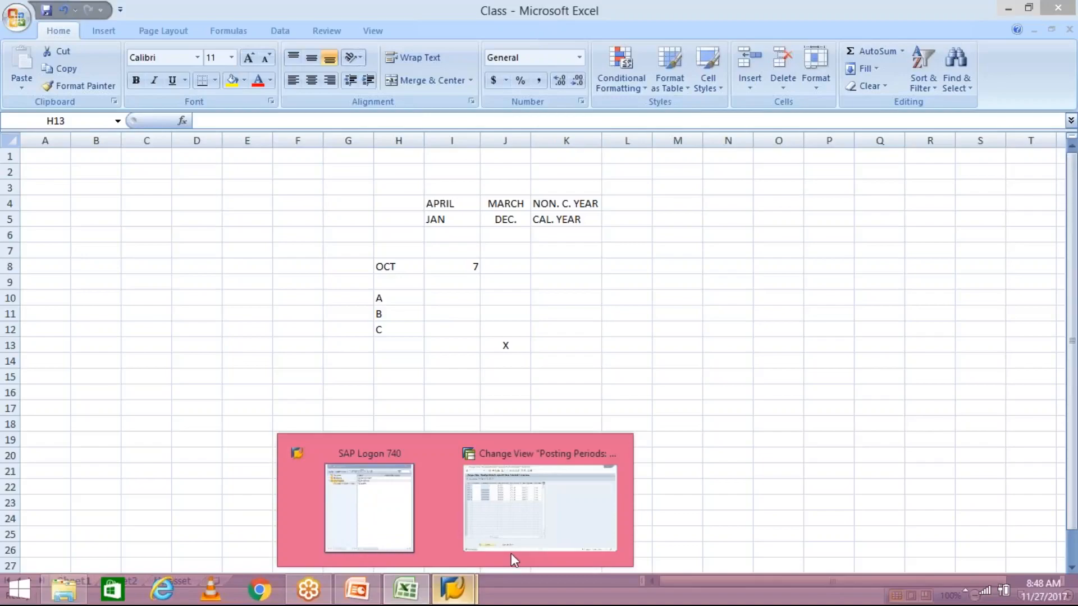
left_click(519, 521)
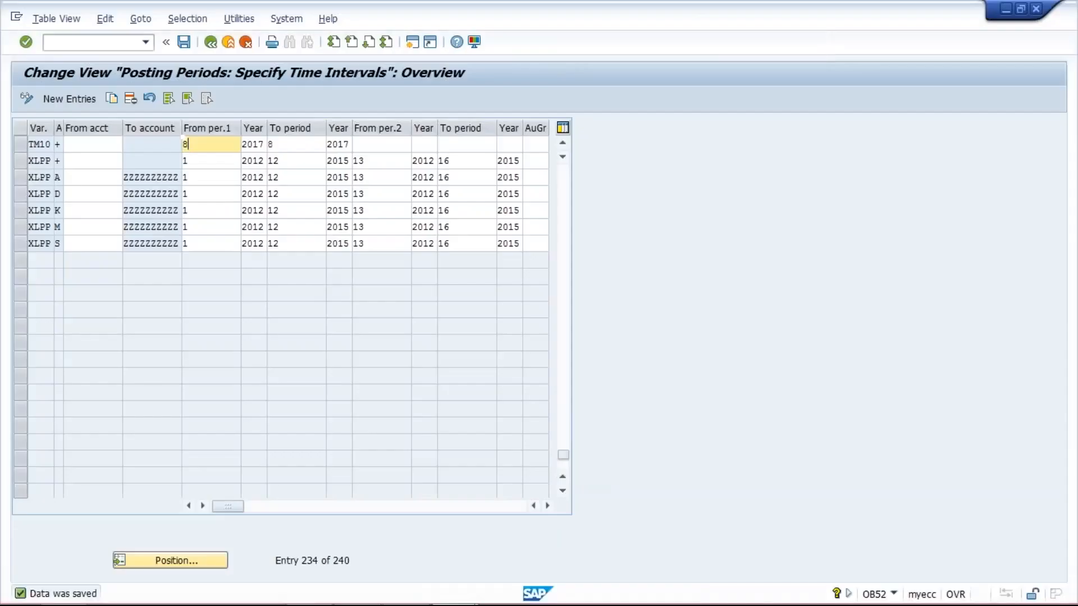
left_click(293, 146)
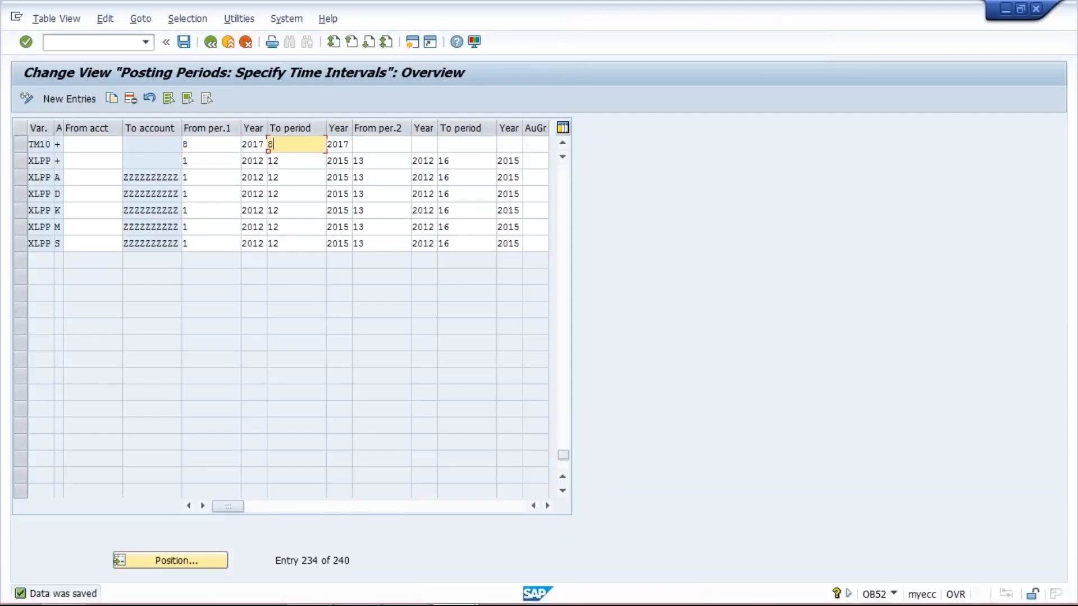
left_click(210, 145)
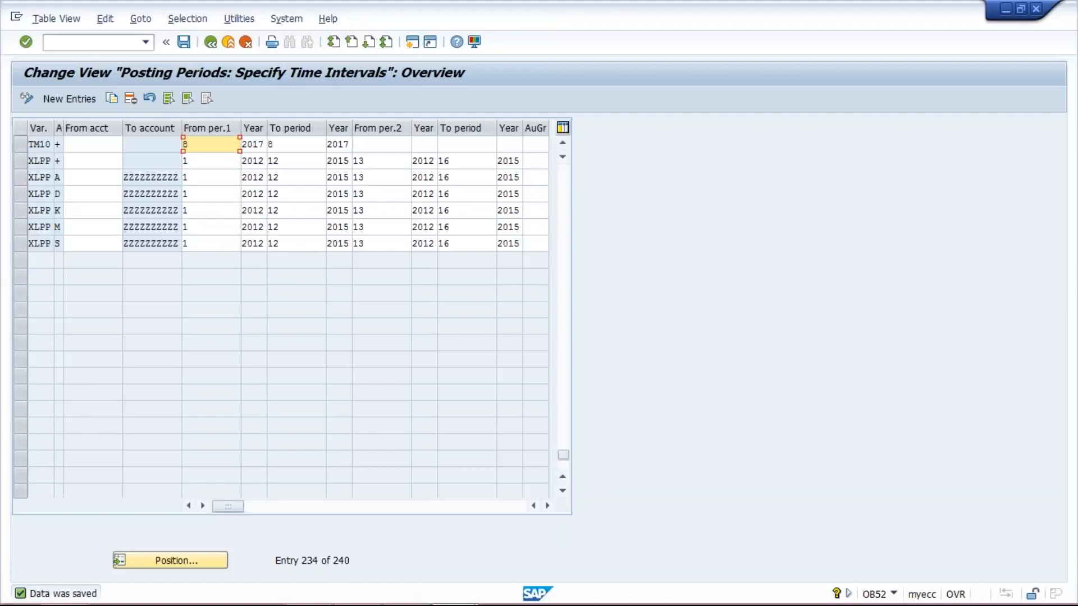
left_click(276, 144)
left_click(214, 145)
left_click(312, 147)
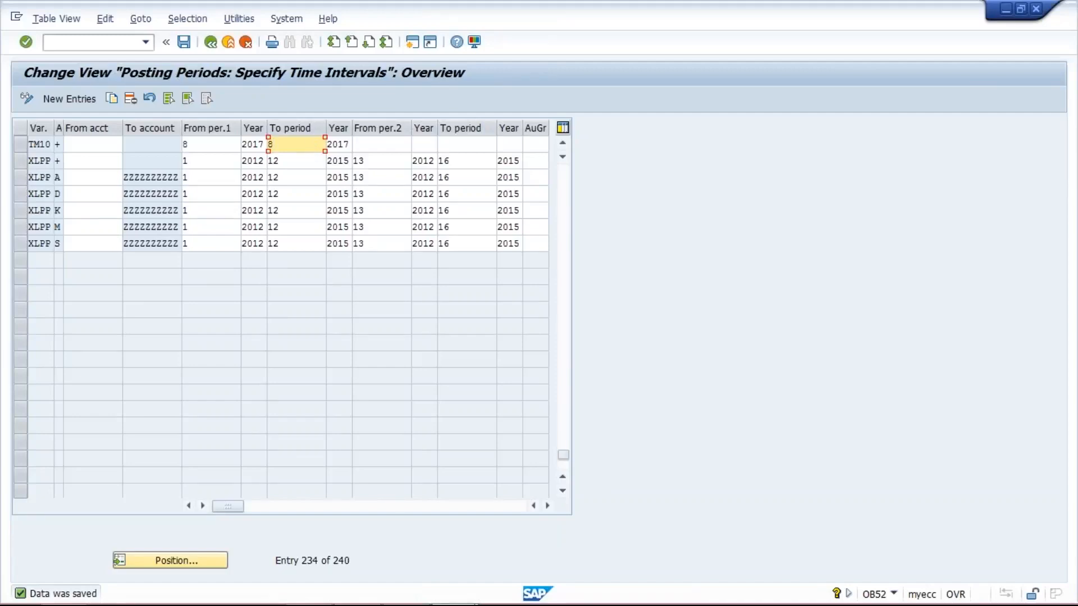
left_click(390, 596)
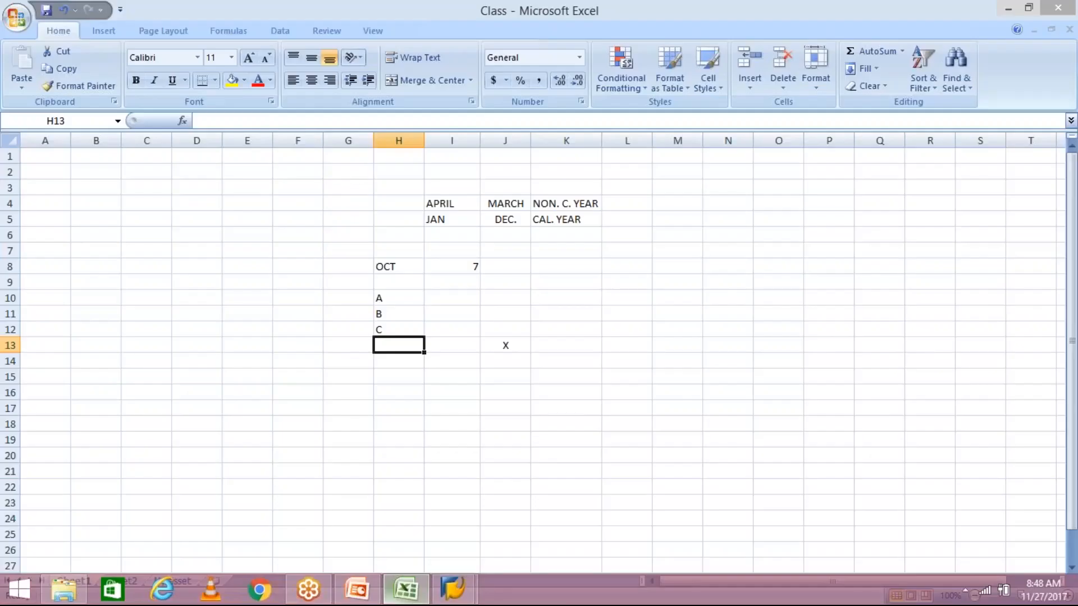
left_click(457, 299)
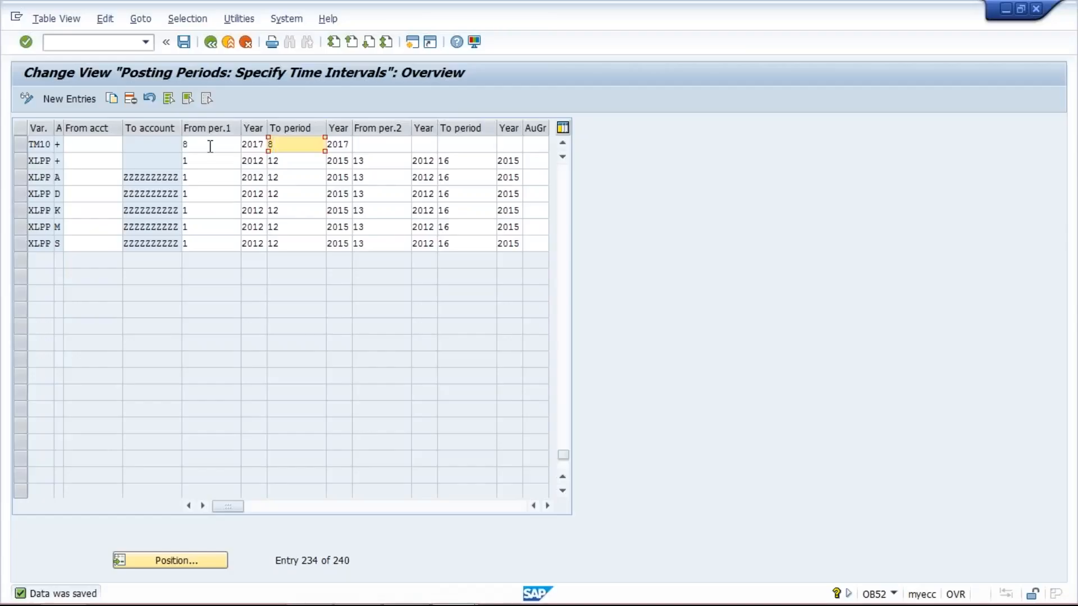
- Change the TM10 first interval's from-period to 7, then return to the worksheet
left_click(210, 146)
key("BackSpace")
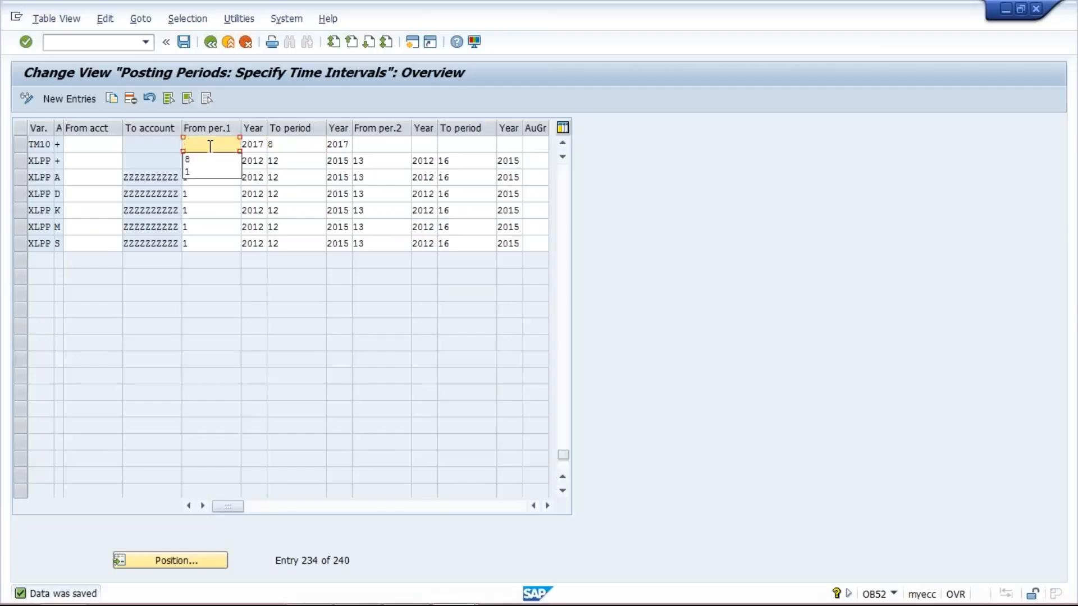
type("7")
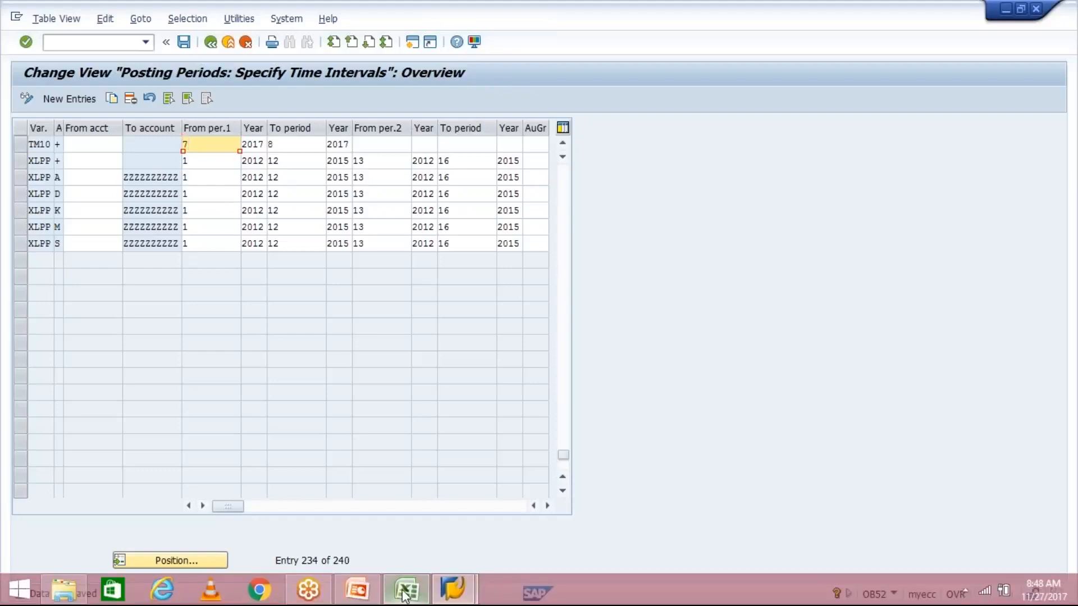
left_click(408, 593)
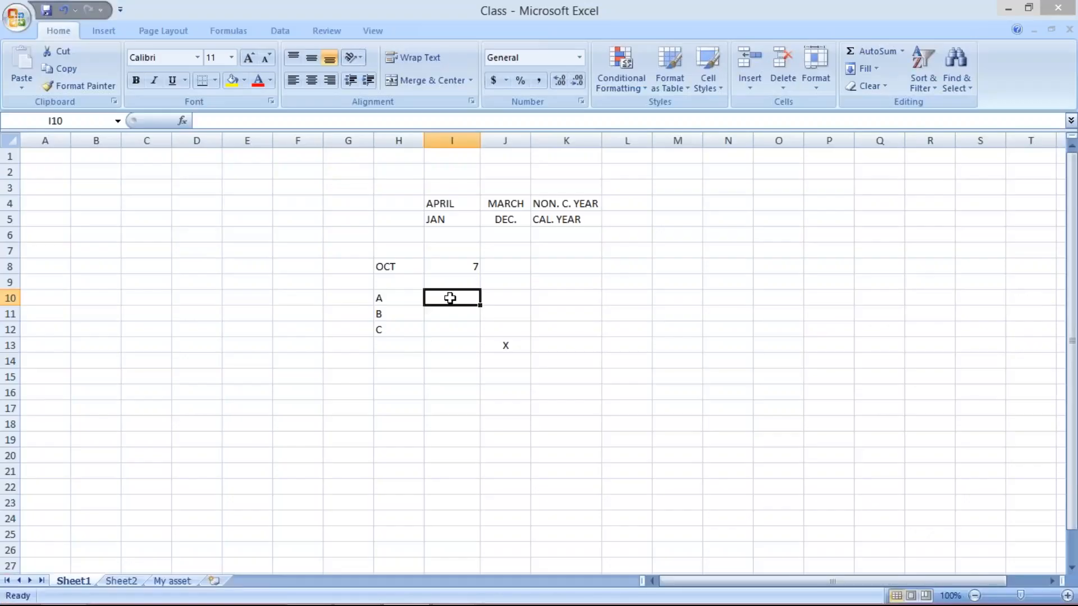
- Point out the A, B and C labels and their neighbouring cells on the example worksheet
left_click_drag(383, 313, 393, 328)
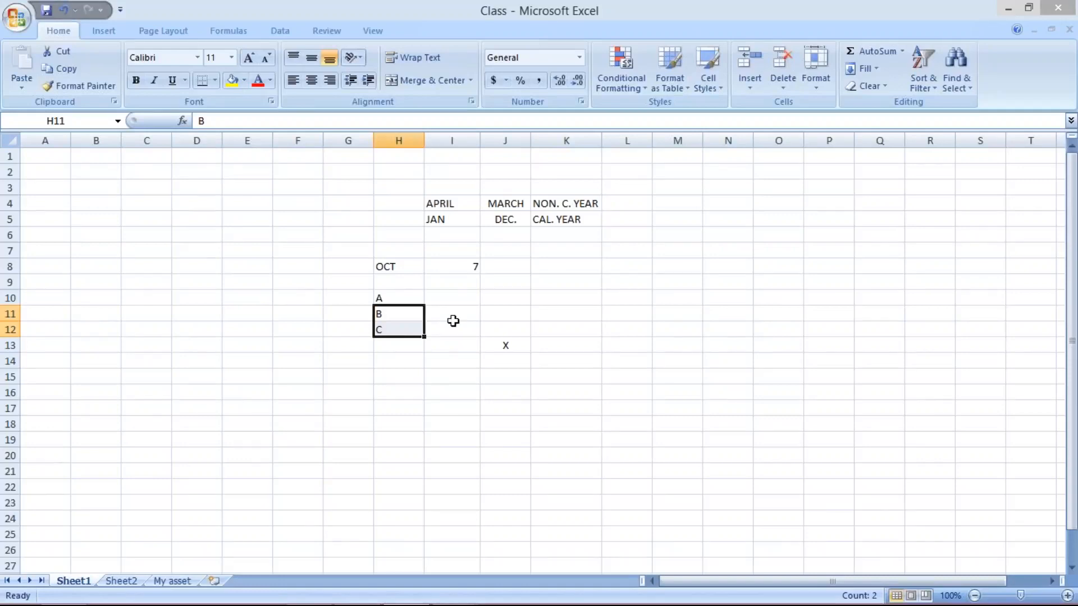
left_click(399, 299)
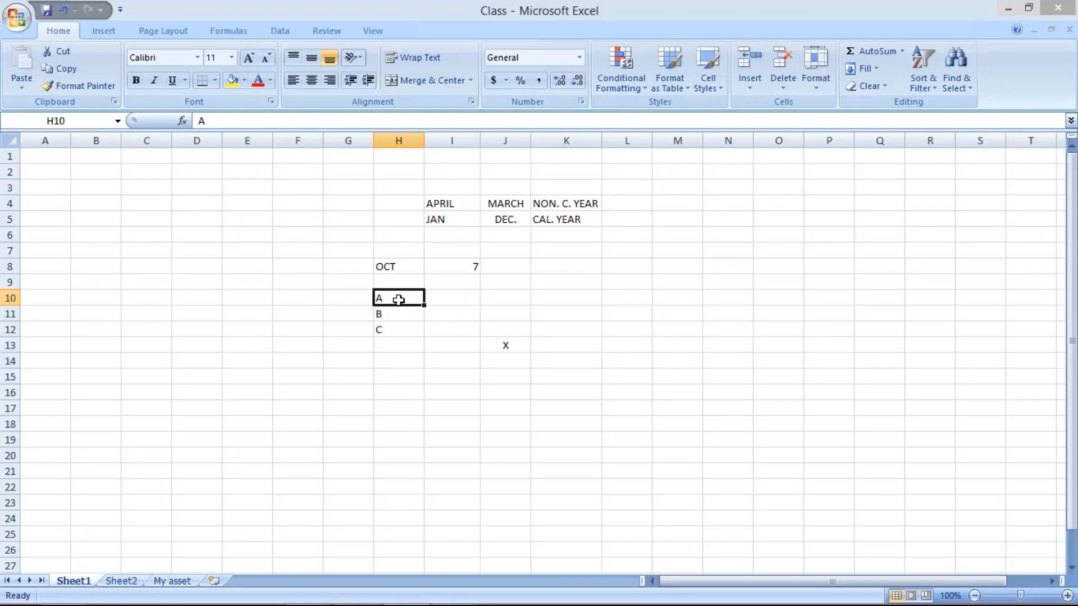
left_click(397, 314)
left_click(396, 330)
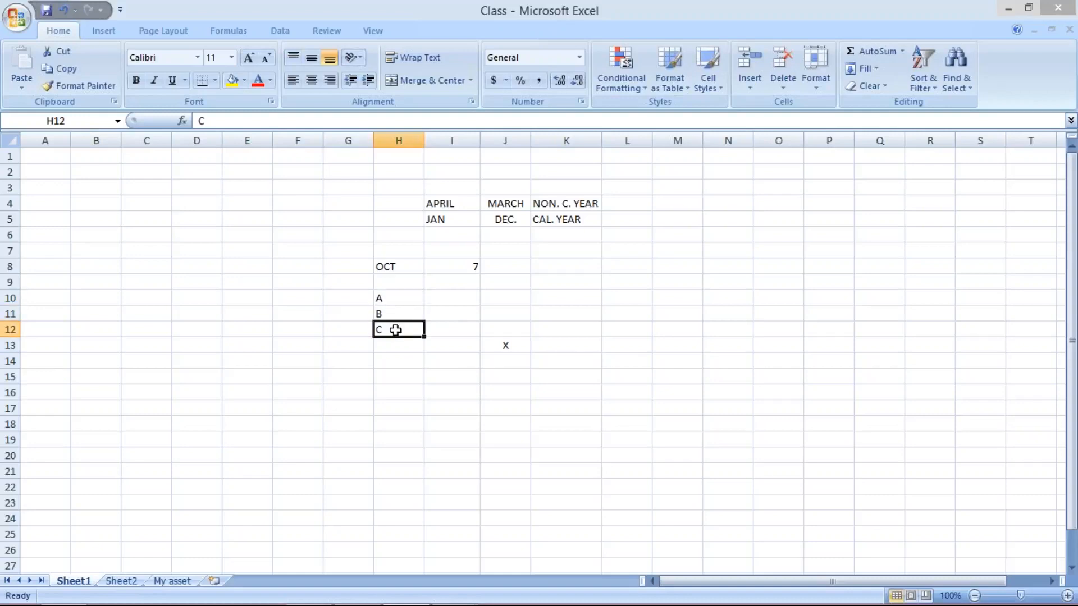
left_click(452, 312)
left_click(455, 330)
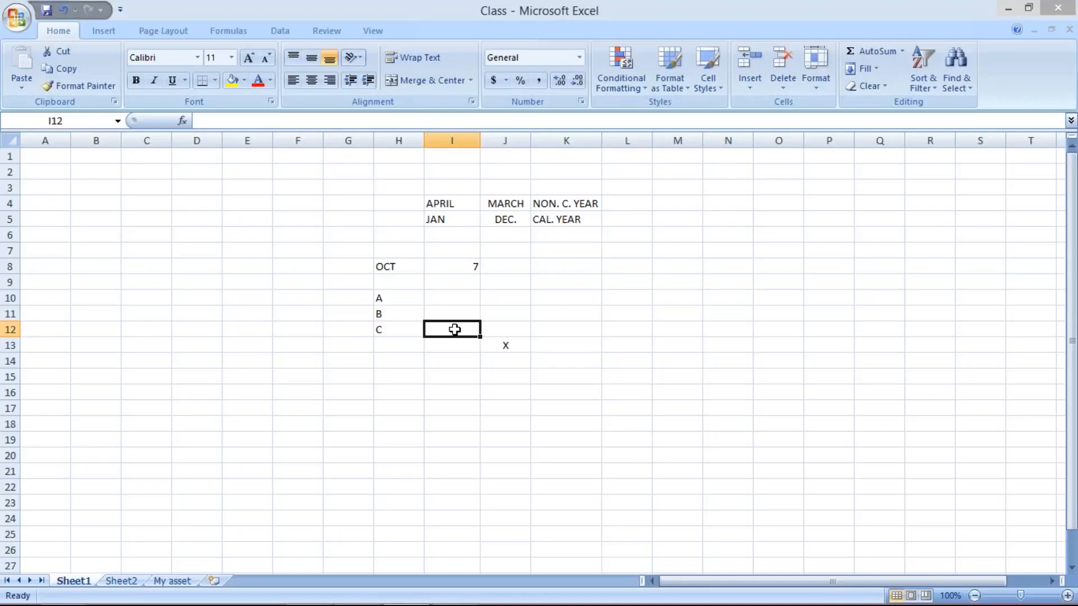
left_click(380, 299)
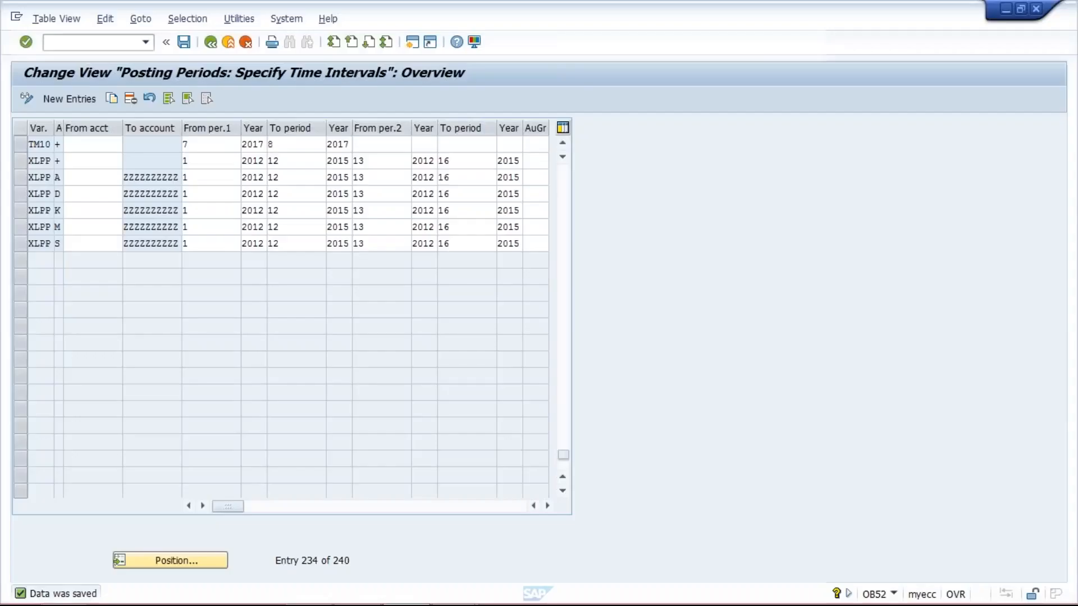
- Set the TM10 first interval's from-period to 8 in the posting period table
left_click(210, 143)
key("BackSpace")
type("8")
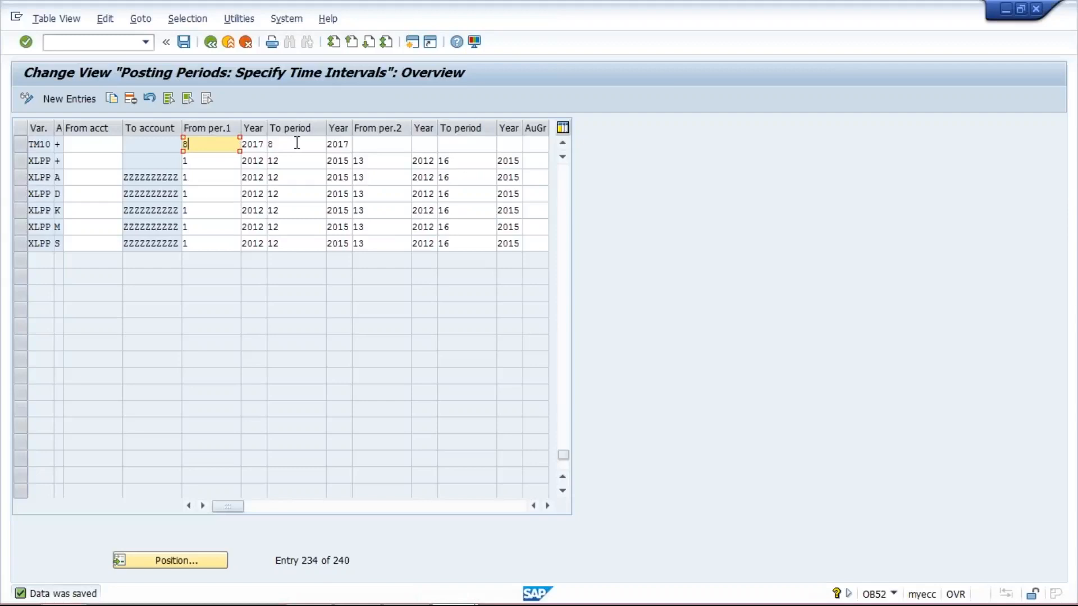
left_click(296, 144)
left_click(219, 143)
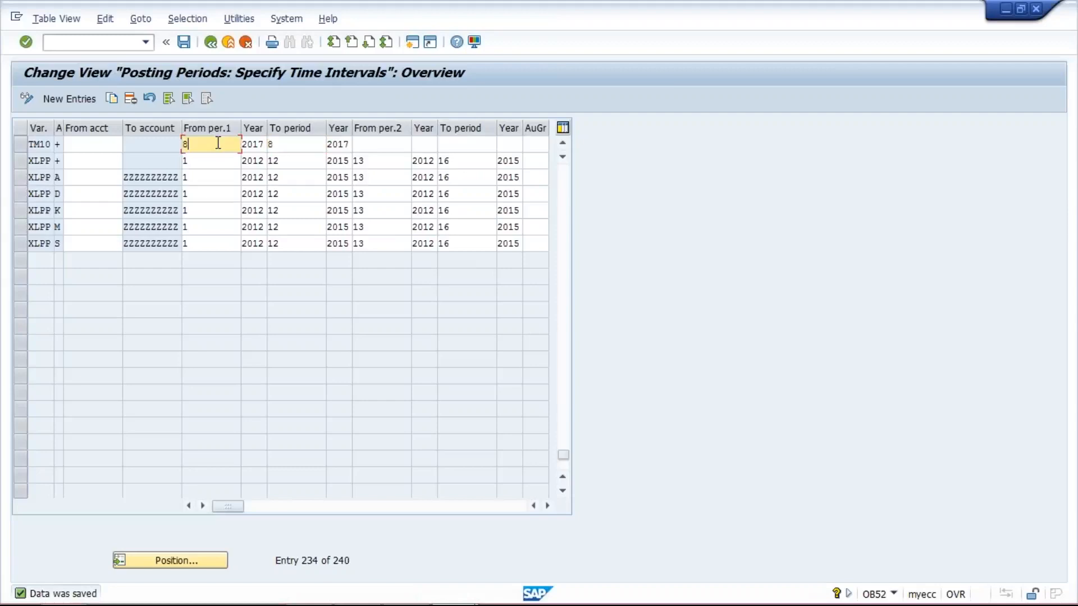
left_click(305, 146)
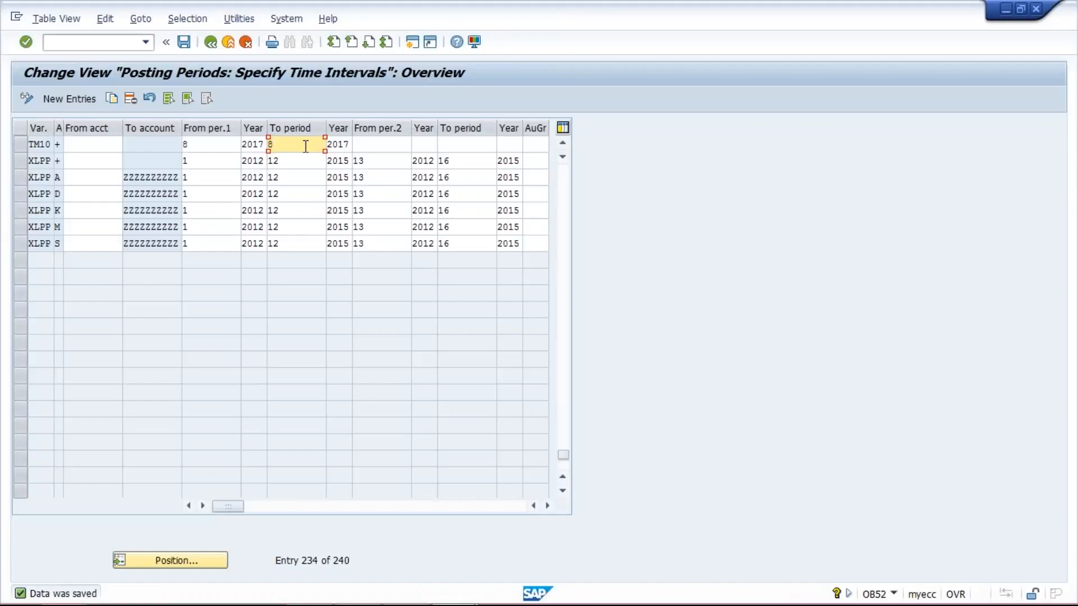
- Switch to the worksheet and enter XYZ in cell H15
left_click(401, 605)
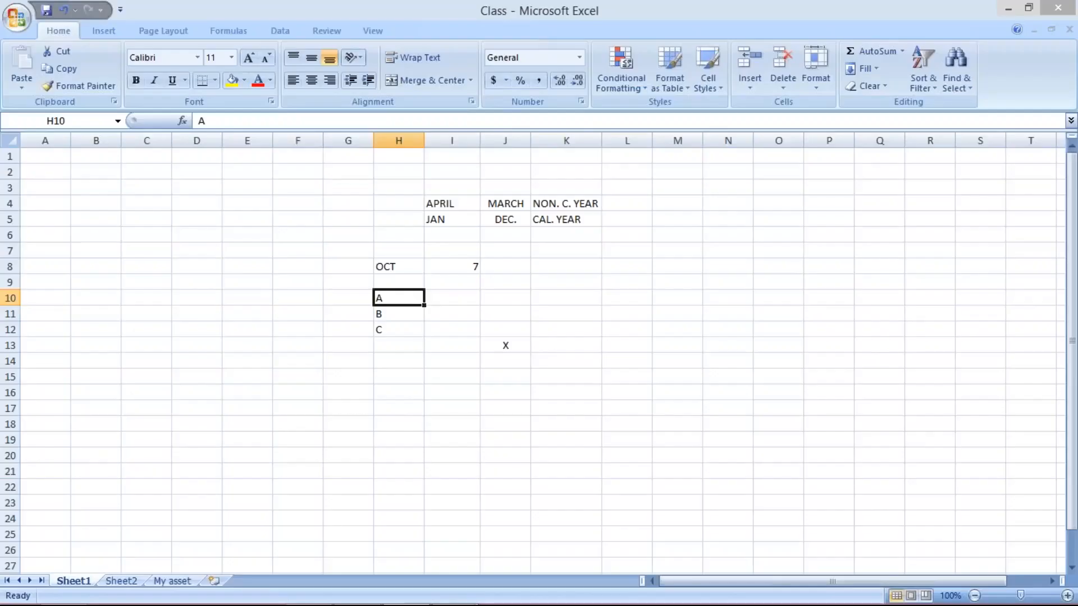
left_click(392, 379)
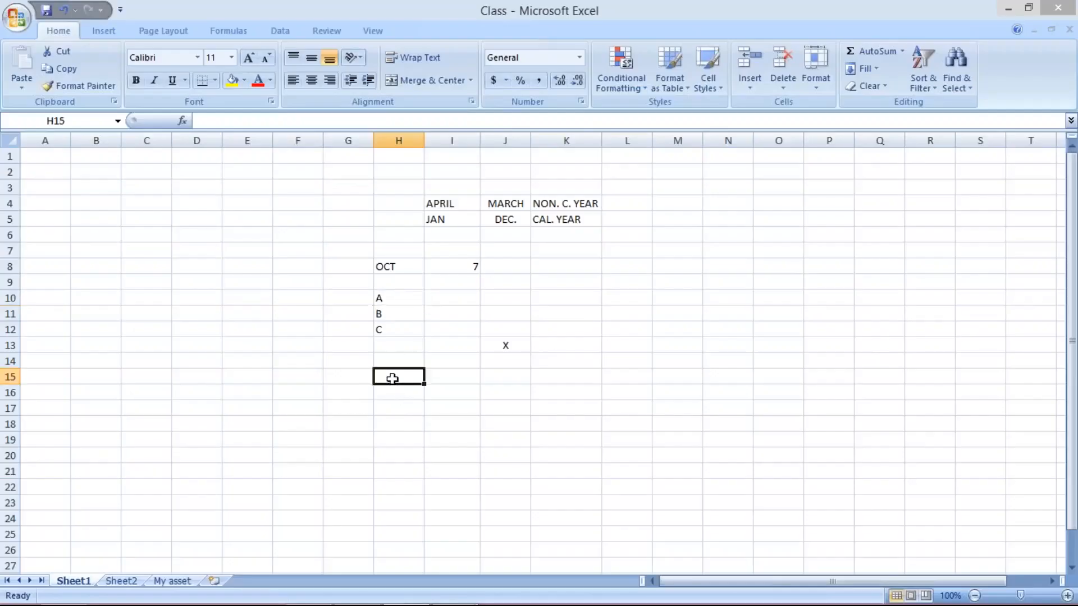
type("XYZ")
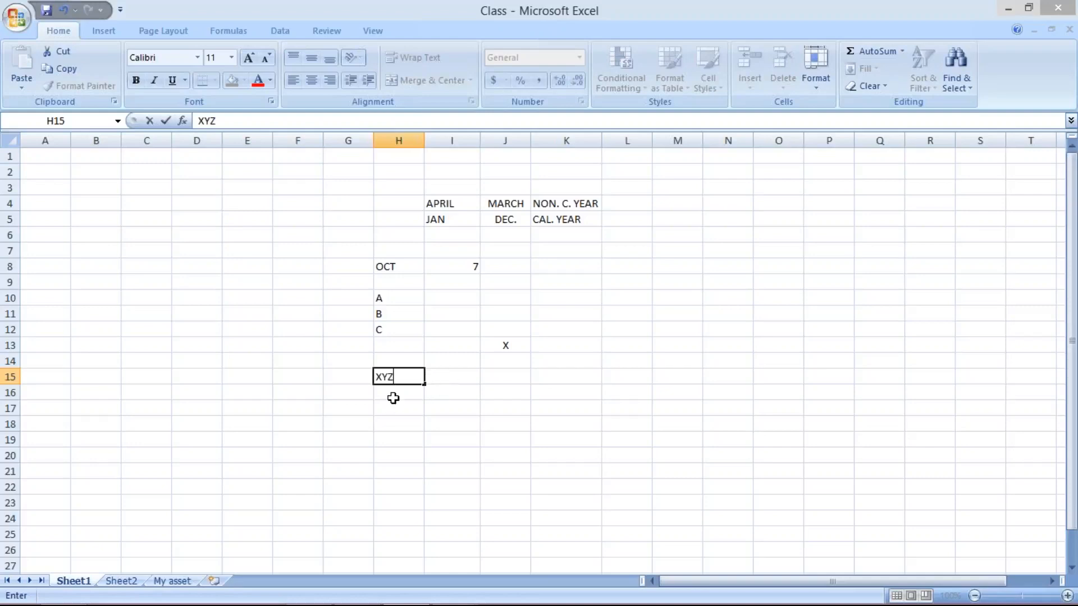
left_click(344, 375)
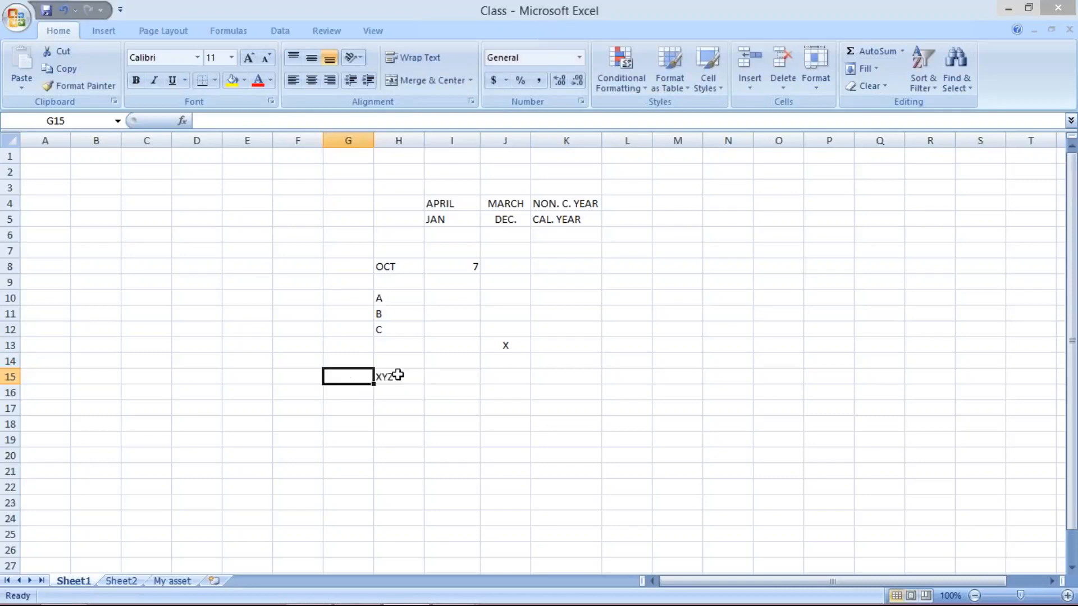
- Enter A101 in cell I15 next to XYZ
left_click(402, 375)
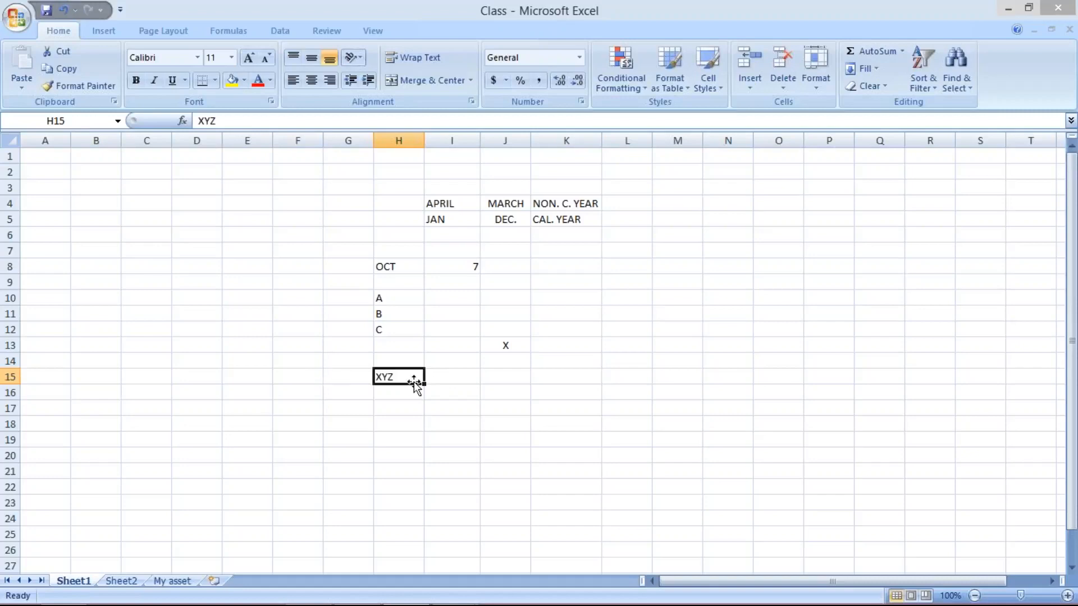
left_click(455, 383)
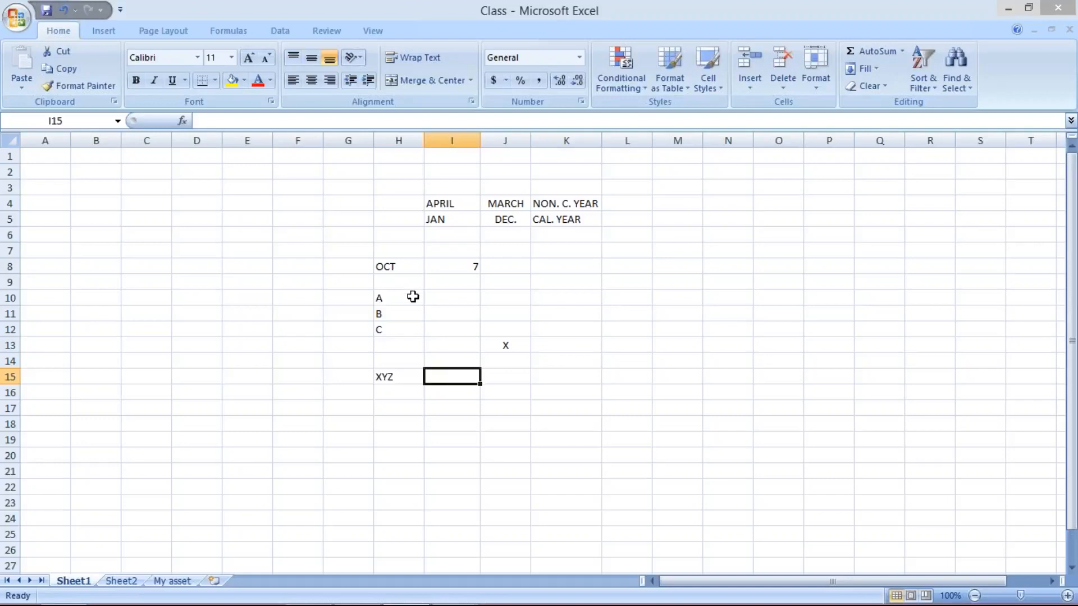
left_click(413, 299)
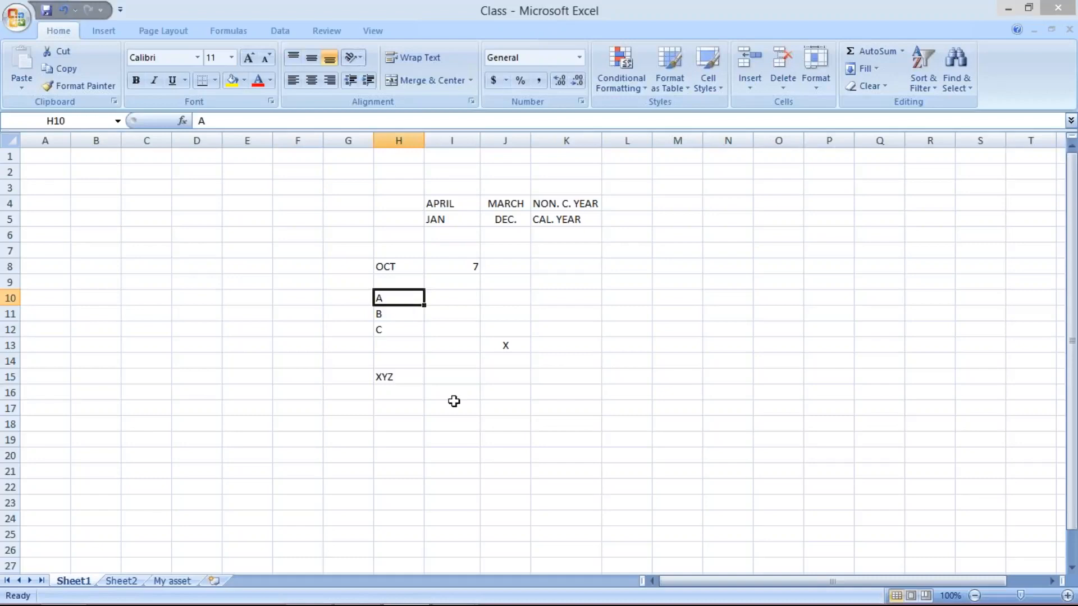
left_click(454, 378)
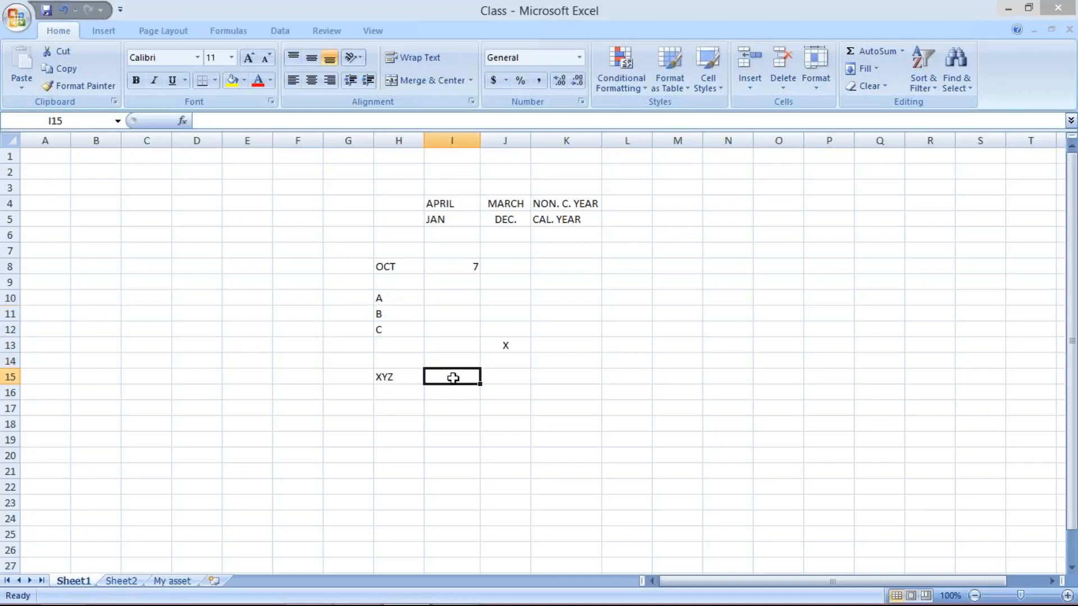
type("1")
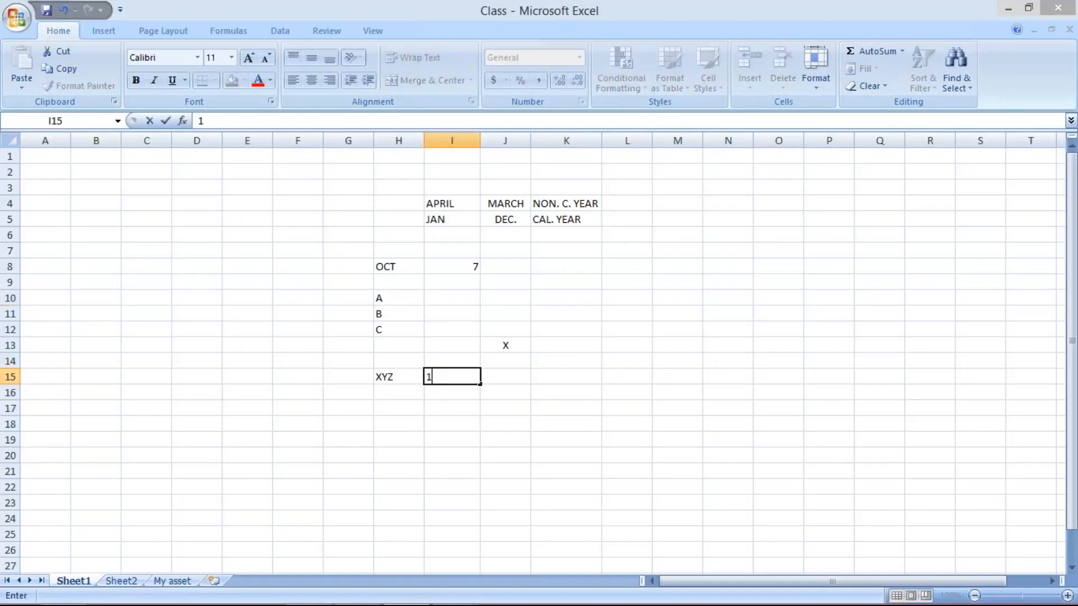
key("BackSpace")
type("A101")
left_click(526, 393)
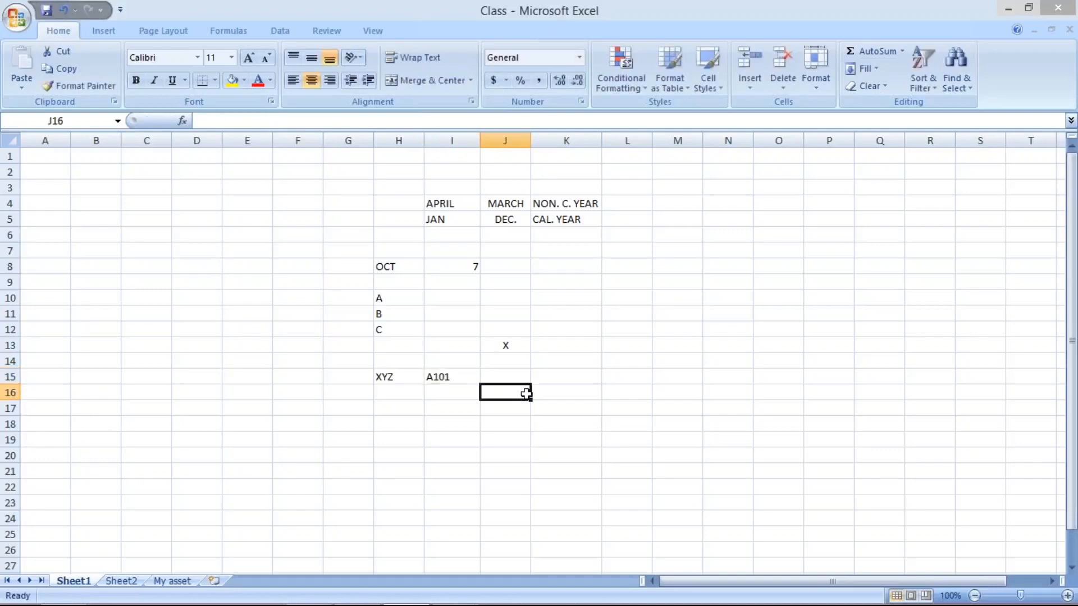
- Switch back to SAP and enter XYZ as the TM10 authorization group
left_click(394, 378)
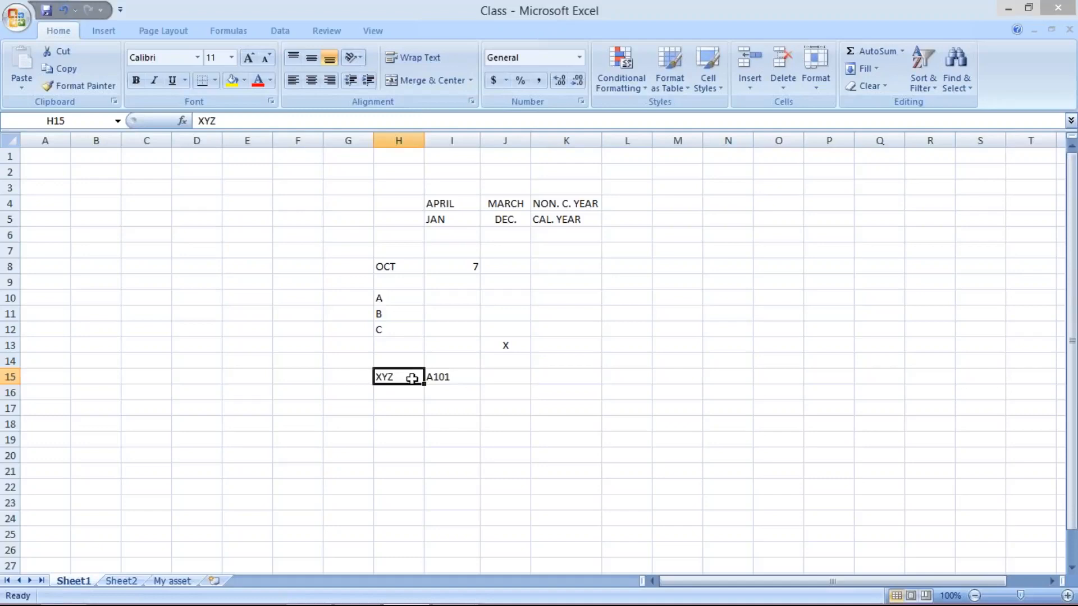
left_click(449, 595)
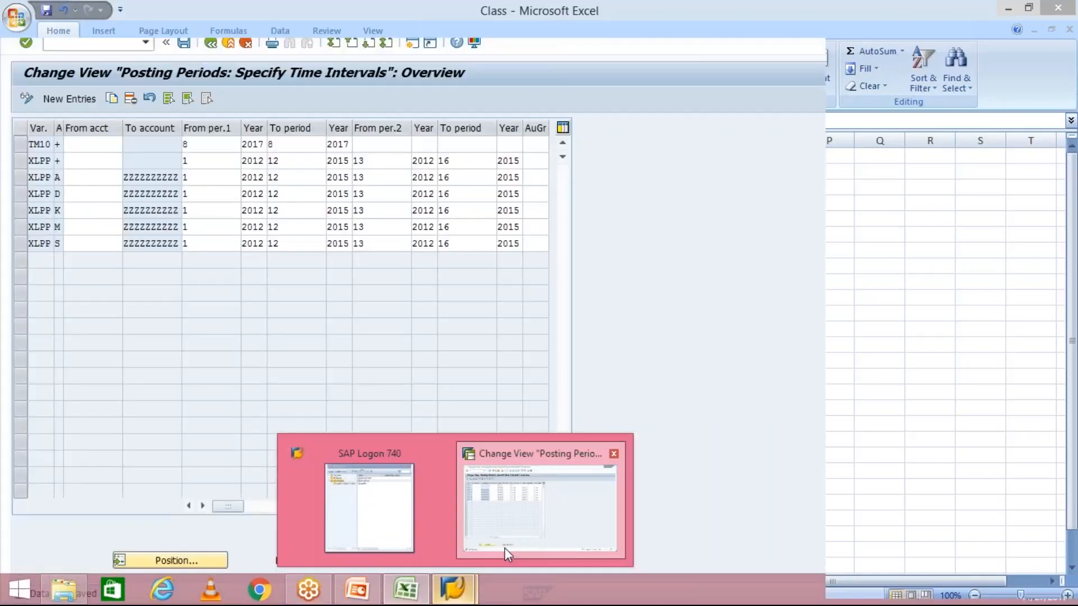
left_click(504, 548)
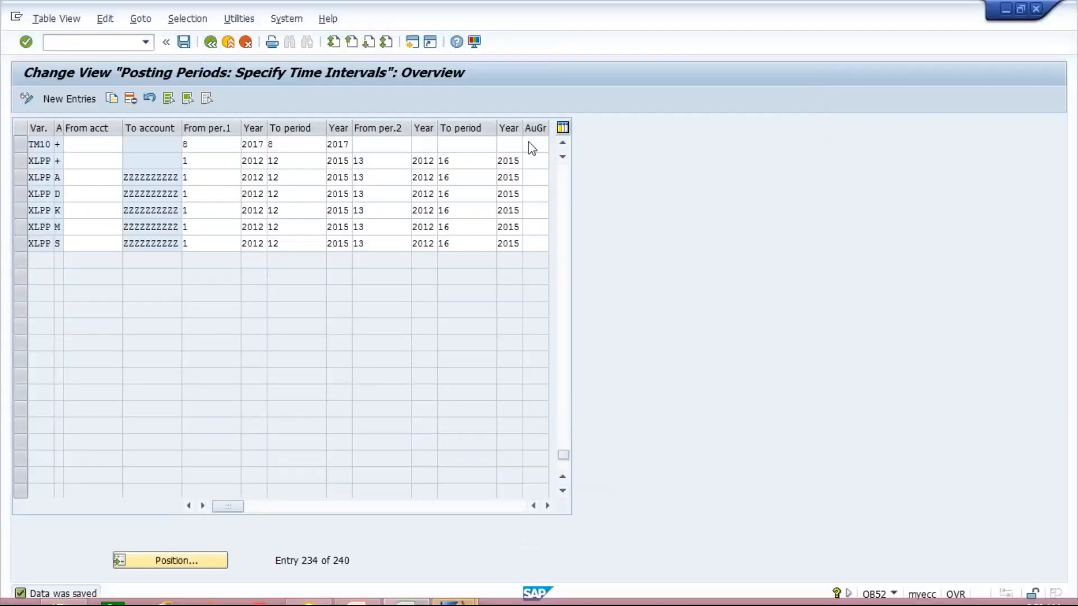
left_click(535, 145)
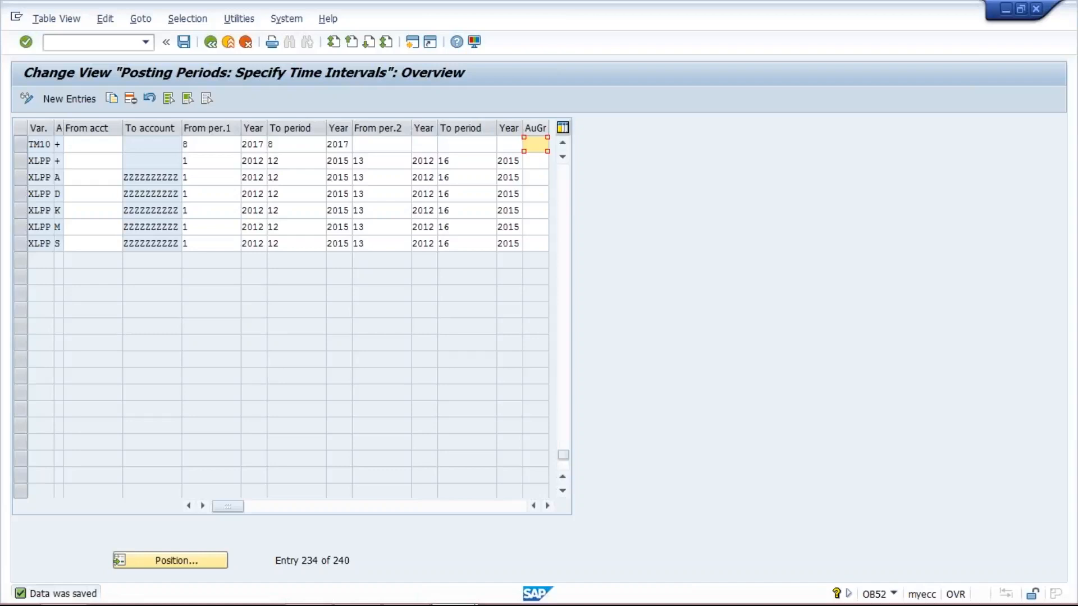
type("XYZ")
- Set the TM10 second interval from period 7 of 2017 to period 7 of 2017
left_click(390, 144)
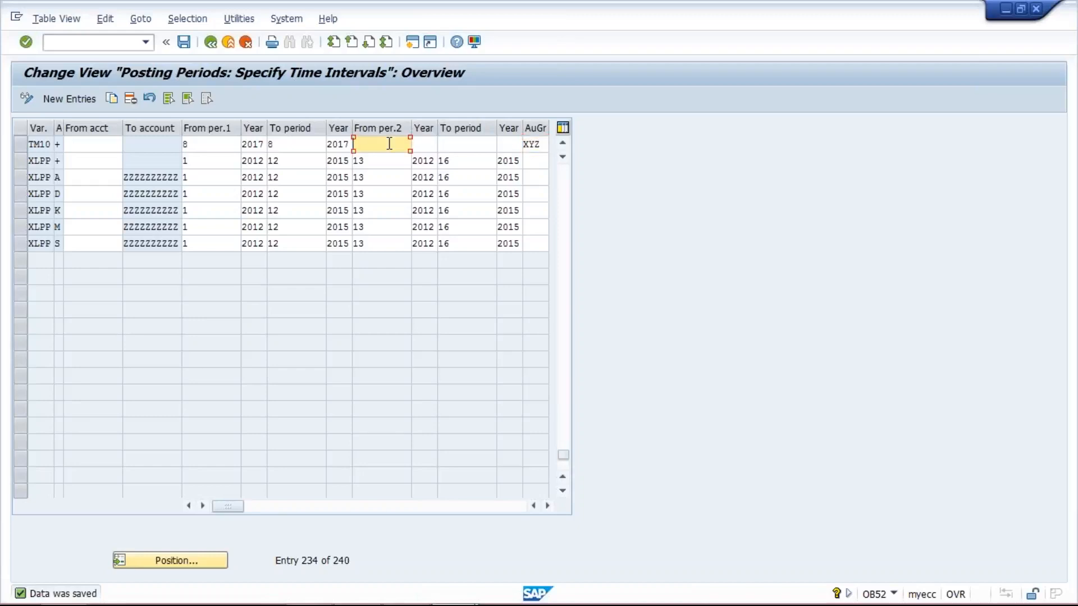
type("7")
key("Tab")
type("2017")
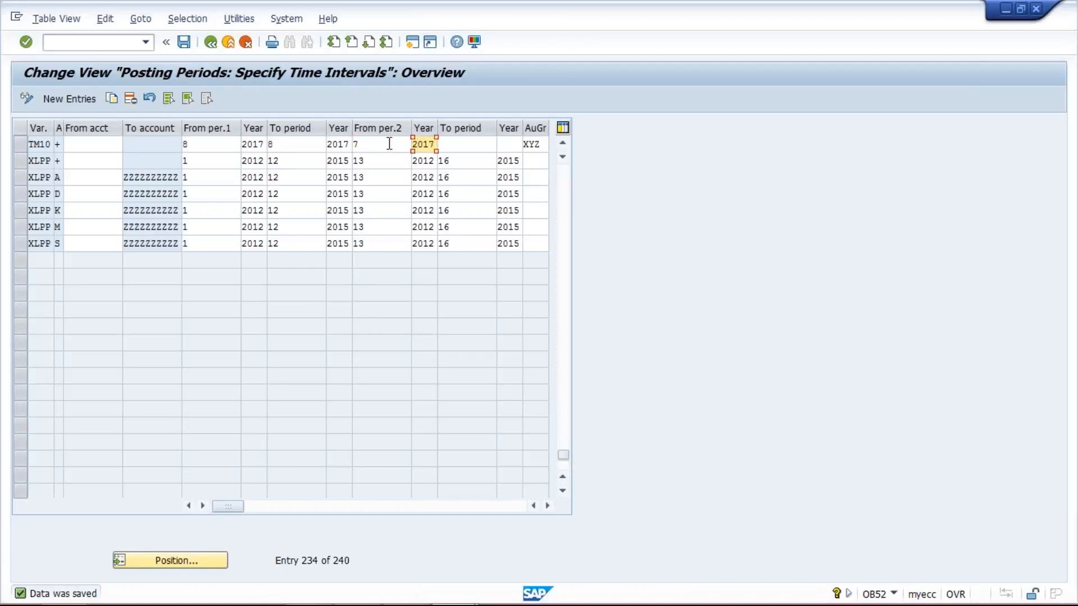
key("Tab")
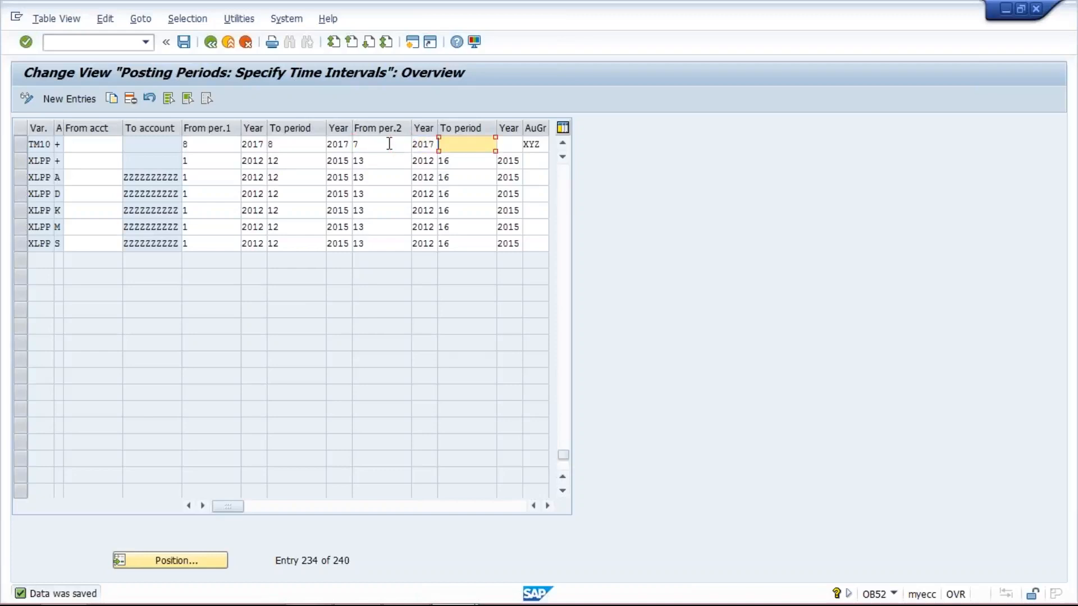
type("7")
key("Tab")
type("2017")
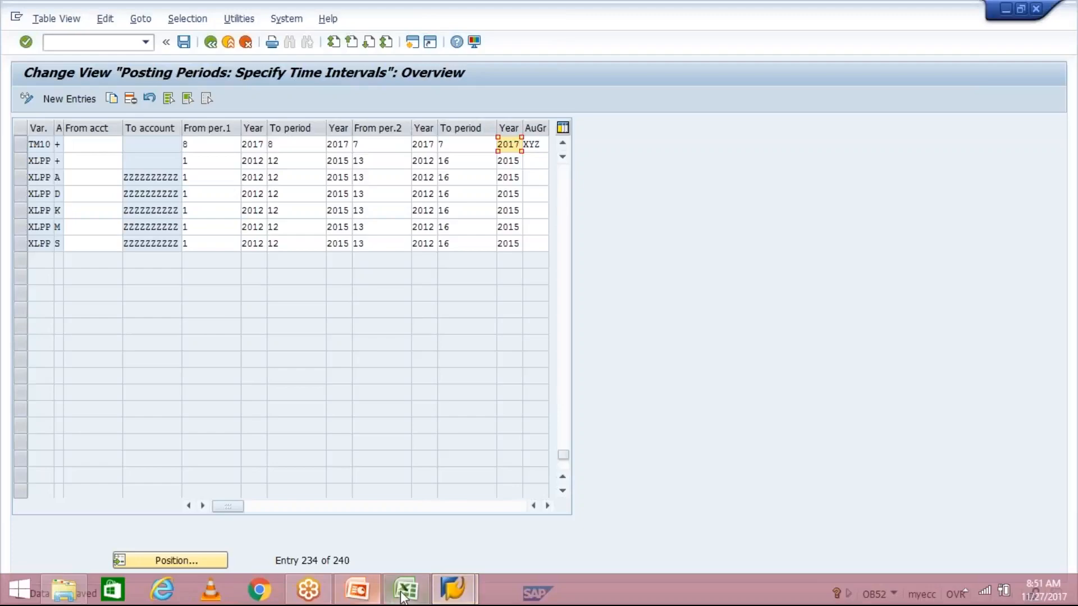
- Glance at the example worksheet and return to the posting period table
left_click(405, 590)
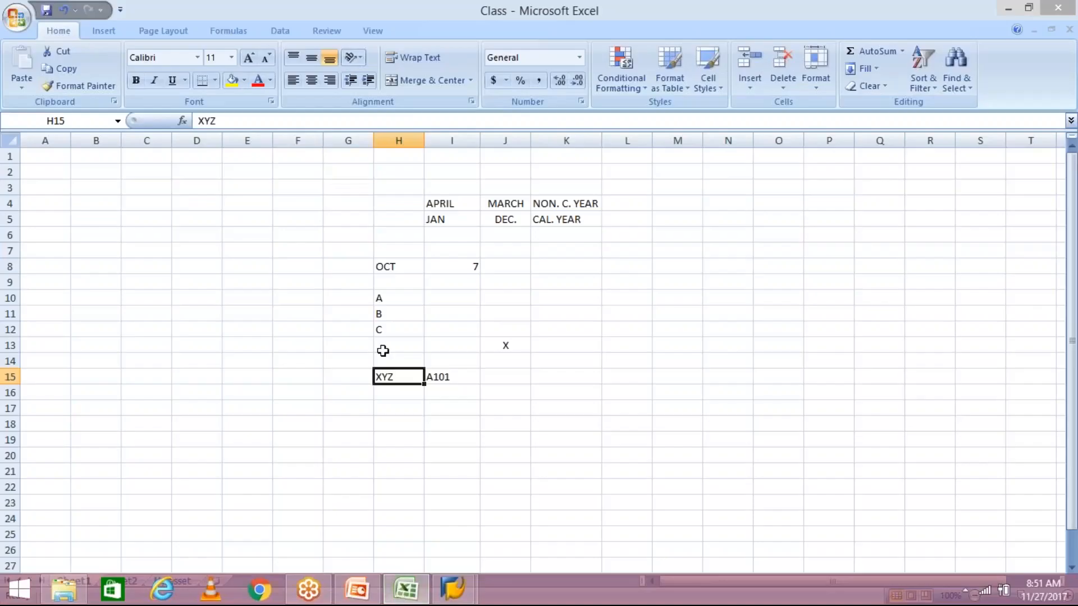
left_click(469, 299)
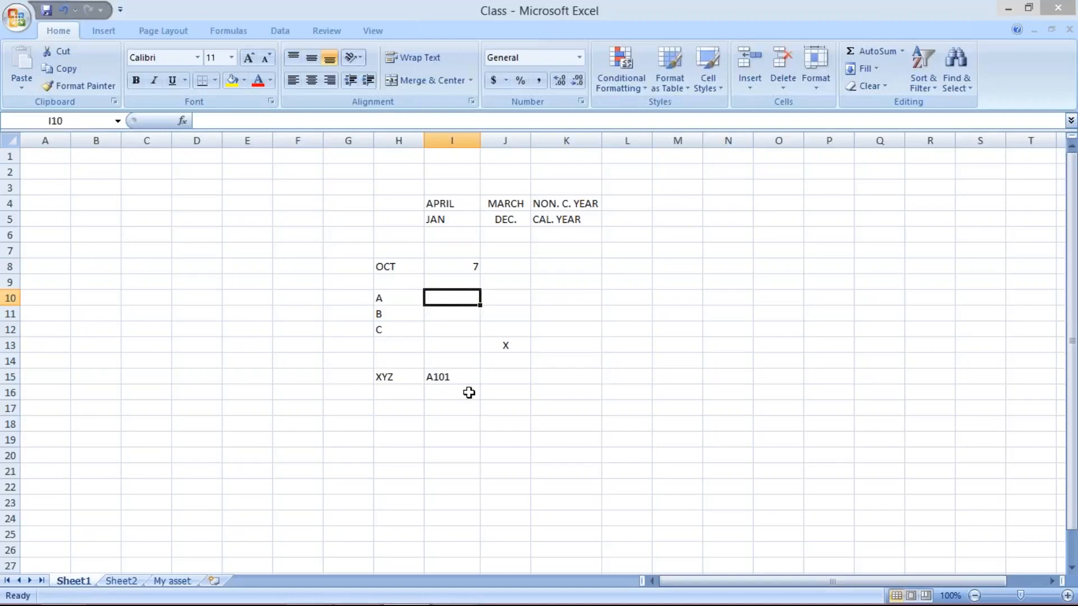
mouse_move(453, 589)
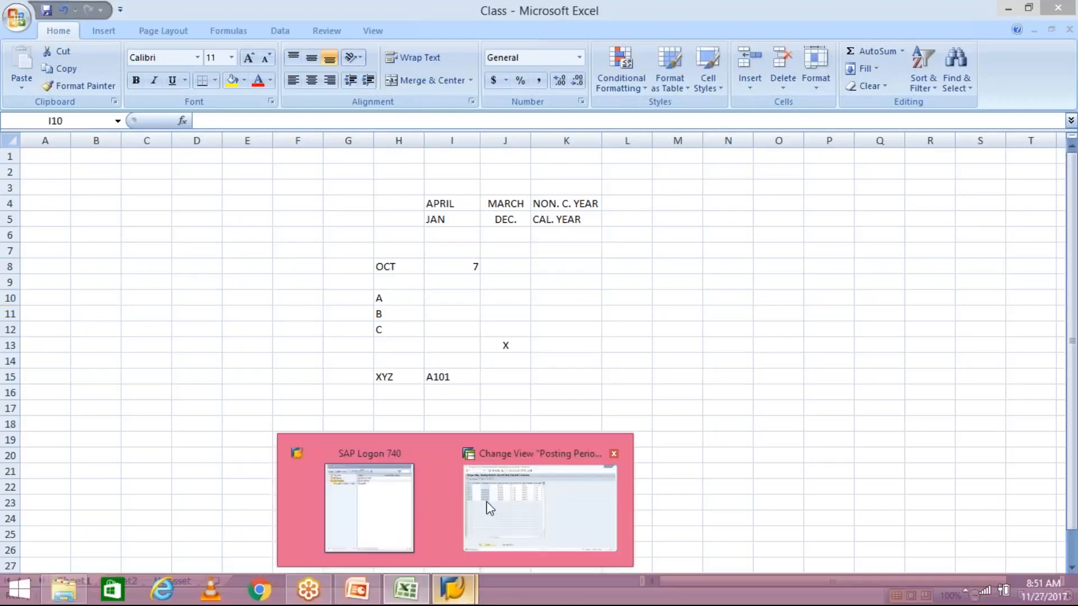
left_click(493, 502)
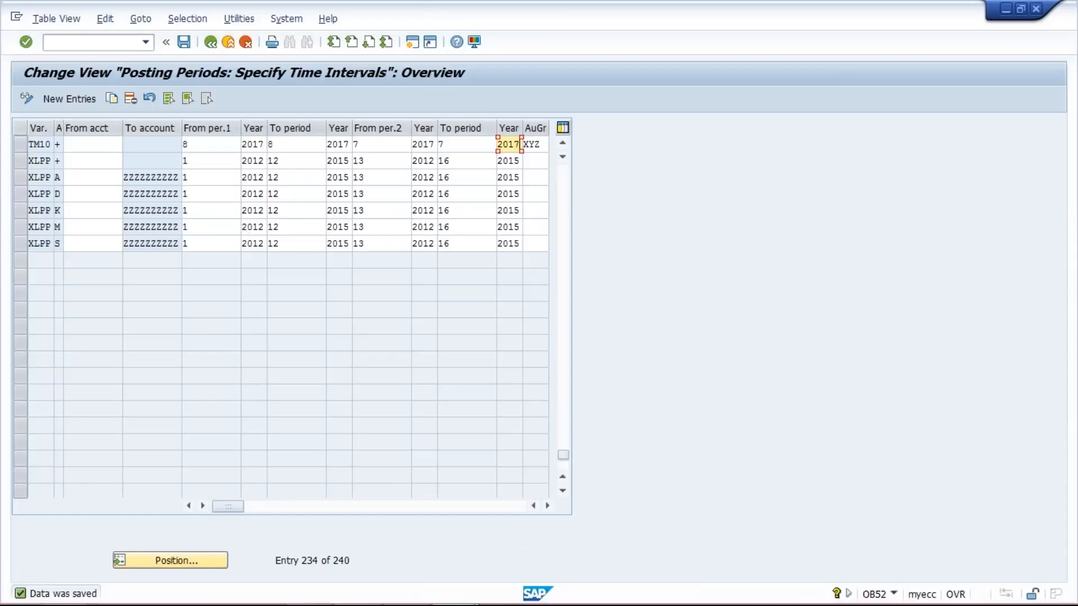
- Review the TM10 interval periods, years and authorization group fields
left_click(236, 144)
left_click(298, 144)
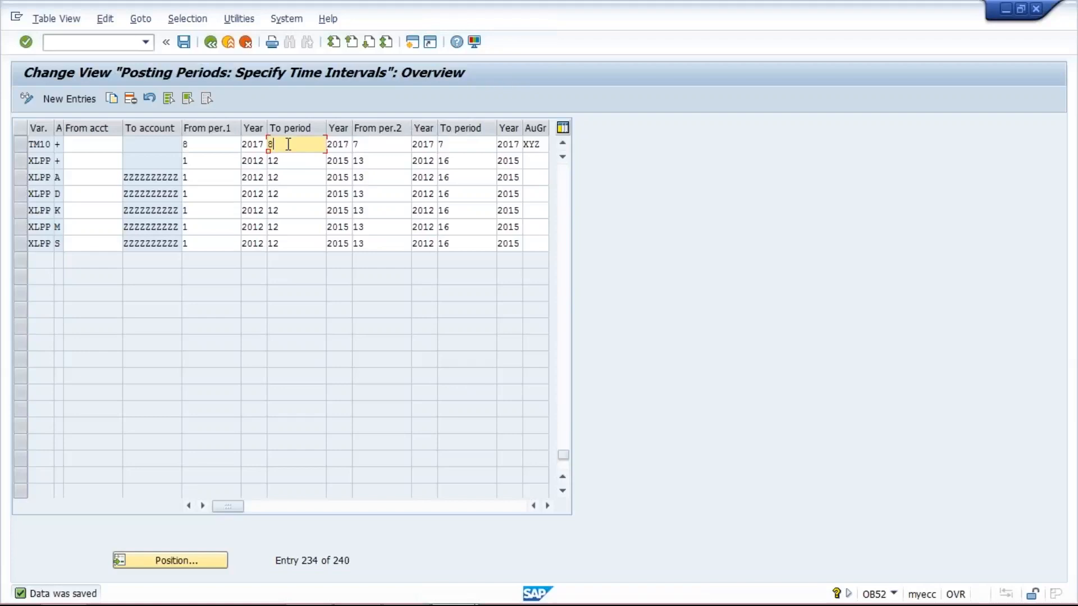
left_click(372, 144)
left_click(465, 144)
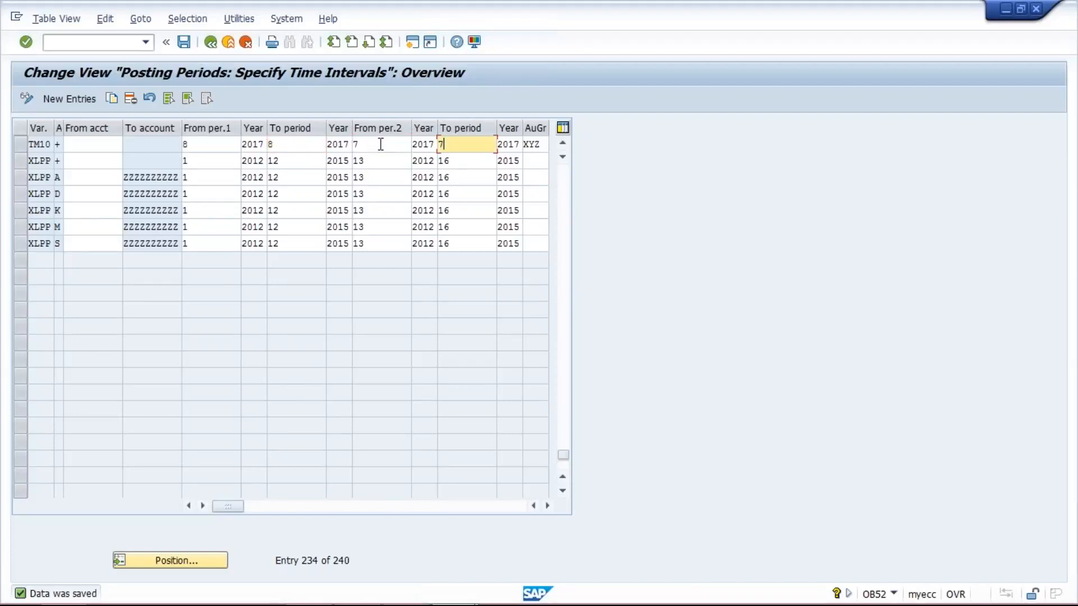
left_click(403, 145)
left_click(462, 145)
left_click(380, 146)
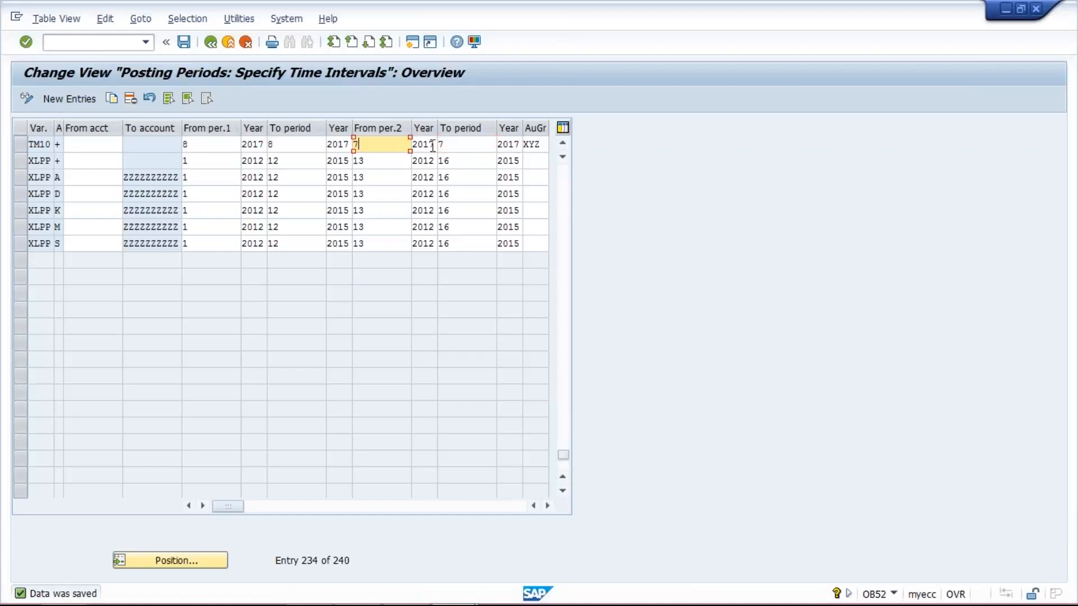
left_click(461, 145)
left_click(545, 145)
left_click_drag(544, 145, 518, 145)
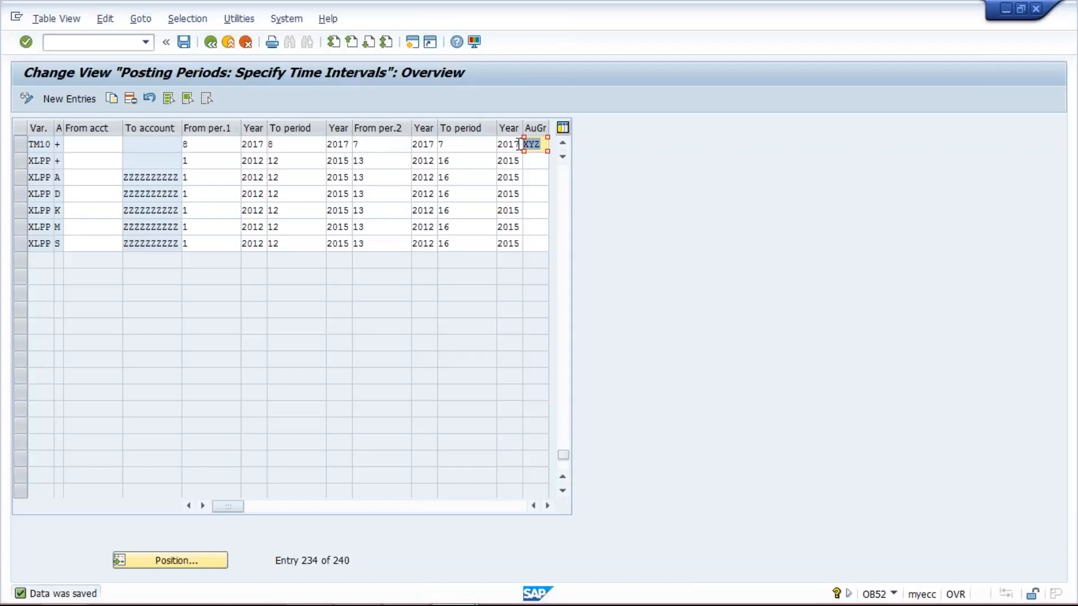
left_click(544, 145)
double_click(543, 145)
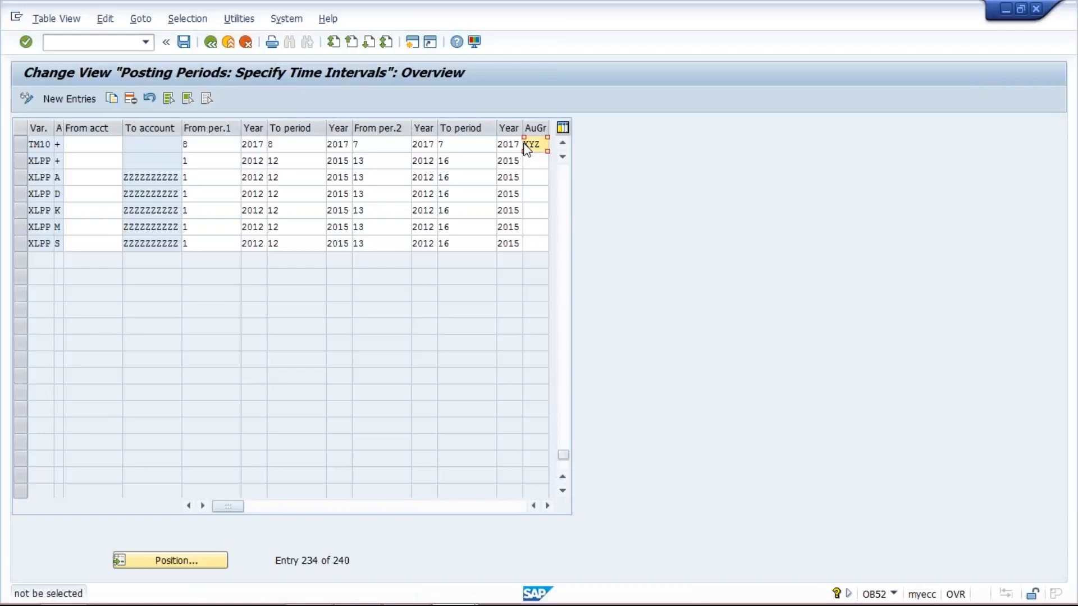
double_click(526, 148)
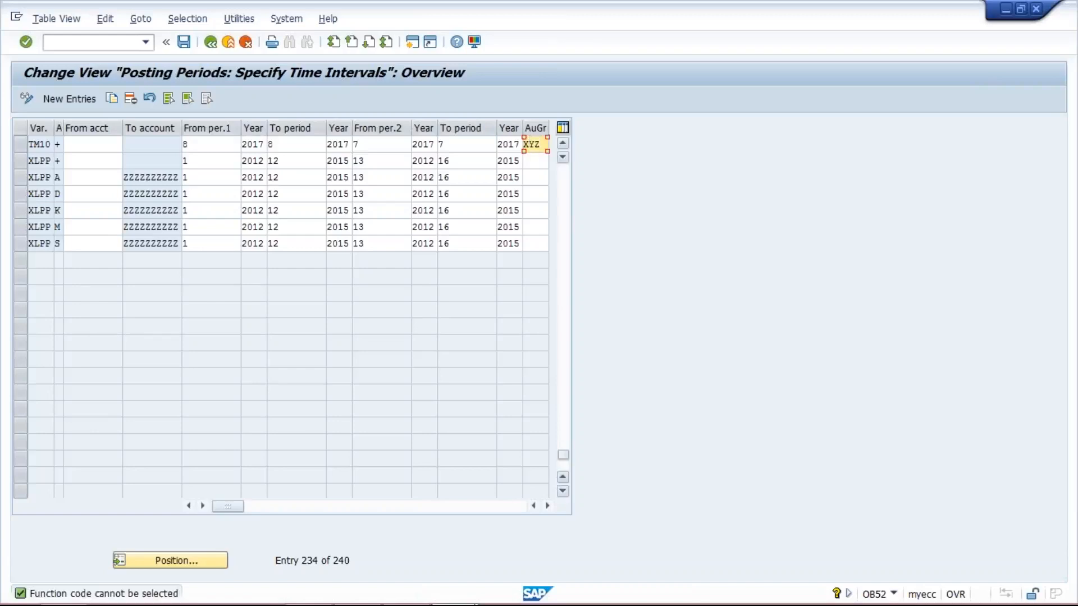
- Switch to the example worksheet and enter B101 and C101 beside groups B and C
mouse_move(514, 597)
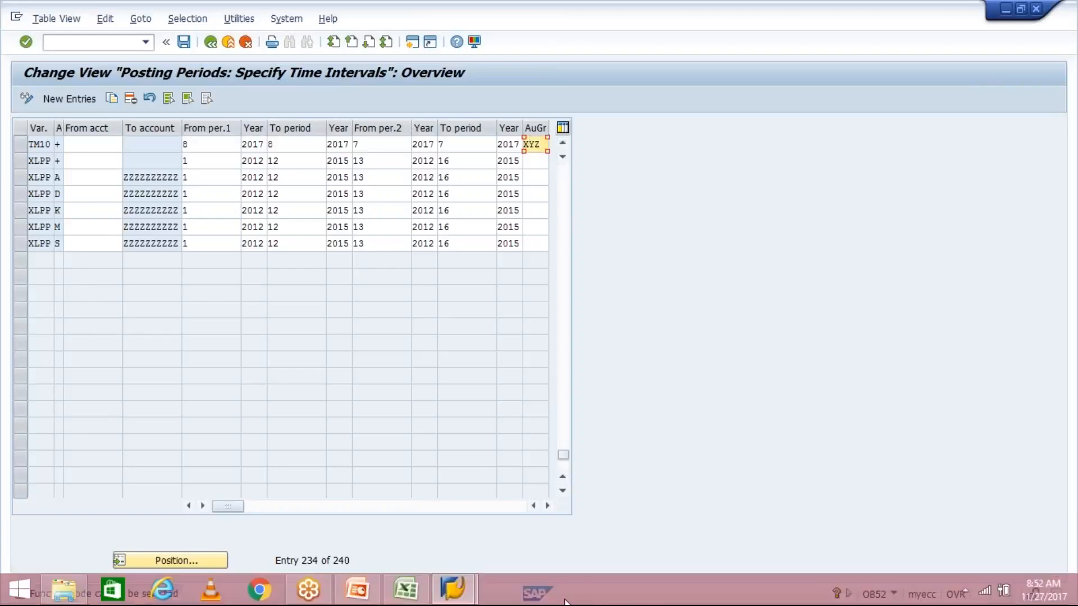
left_click(405, 589)
left_click(440, 375)
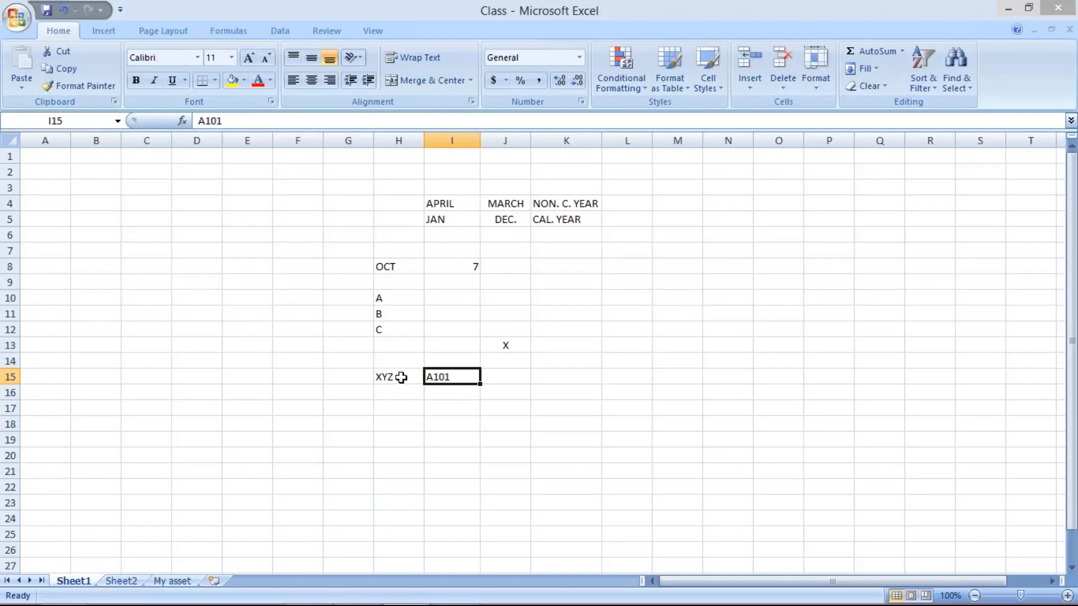
mouse_move(448, 605)
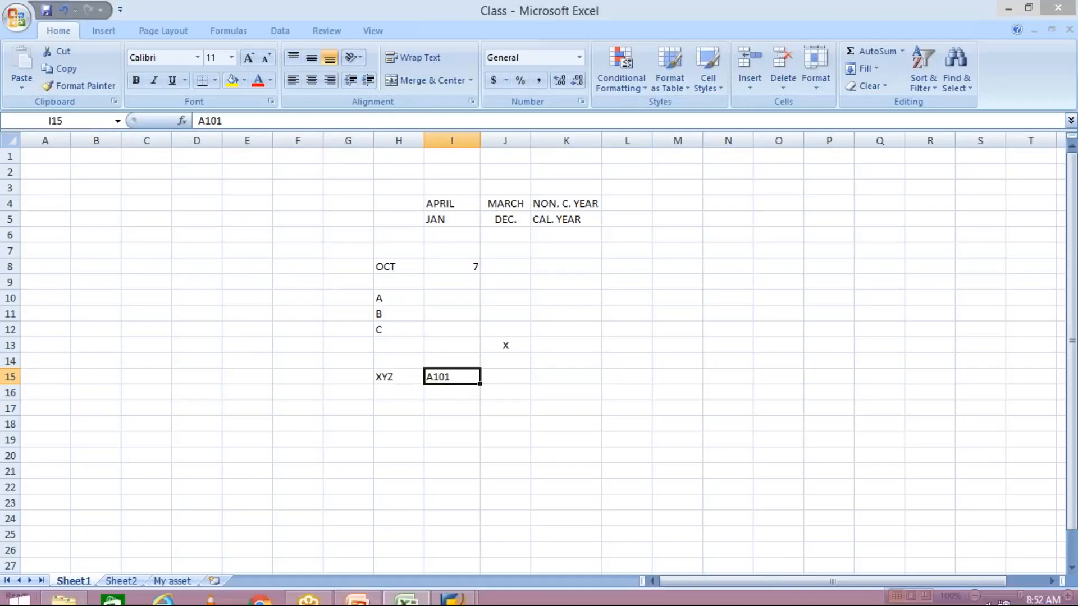
left_click(407, 589)
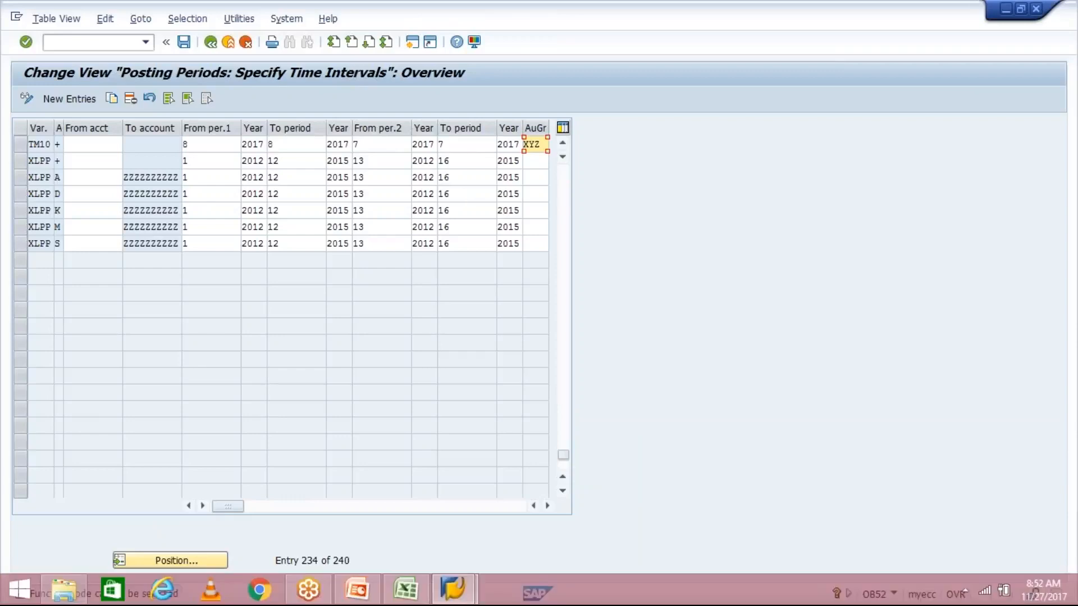
left_click(397, 599)
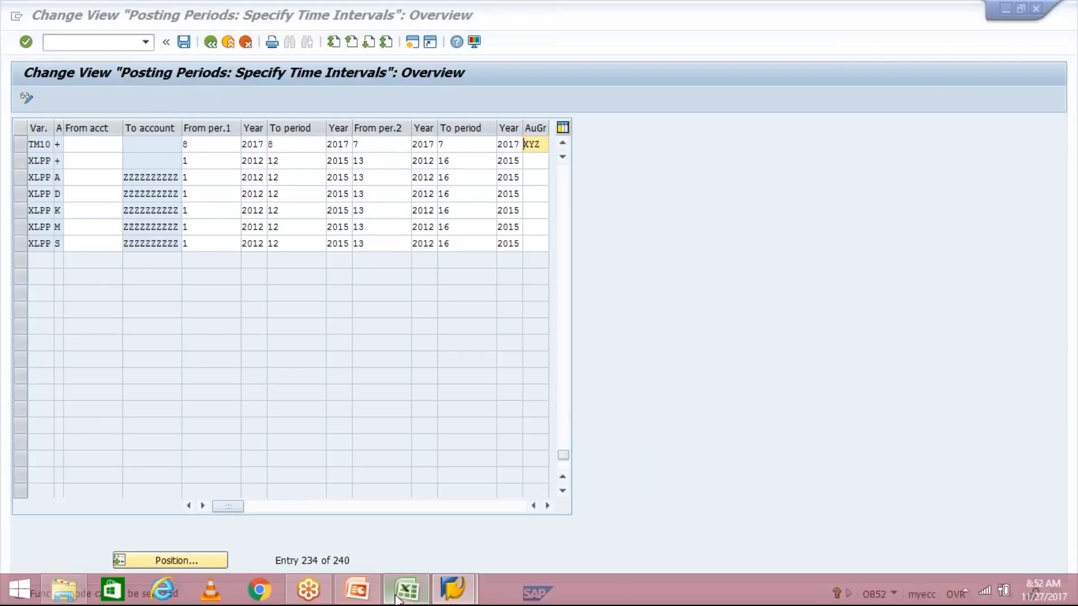
left_click(386, 313)
left_click(389, 330)
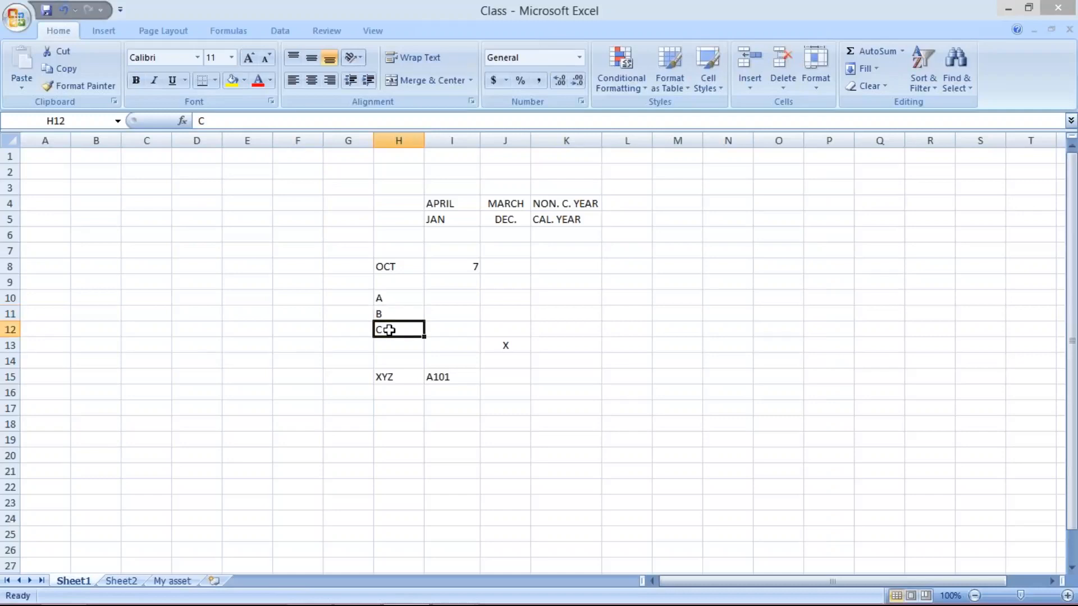
left_click(342, 312)
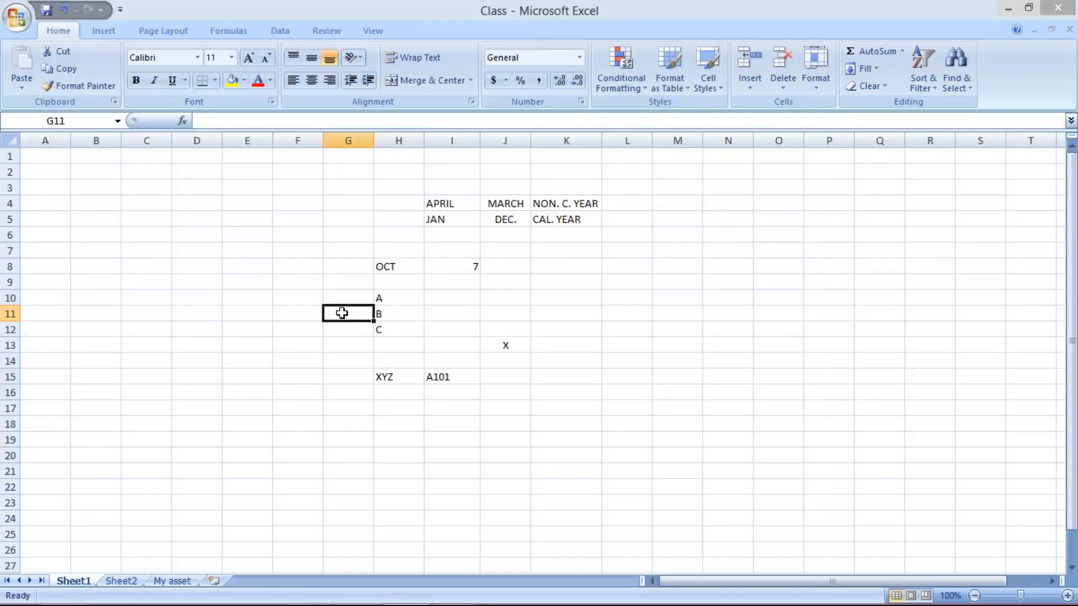
type("B101")
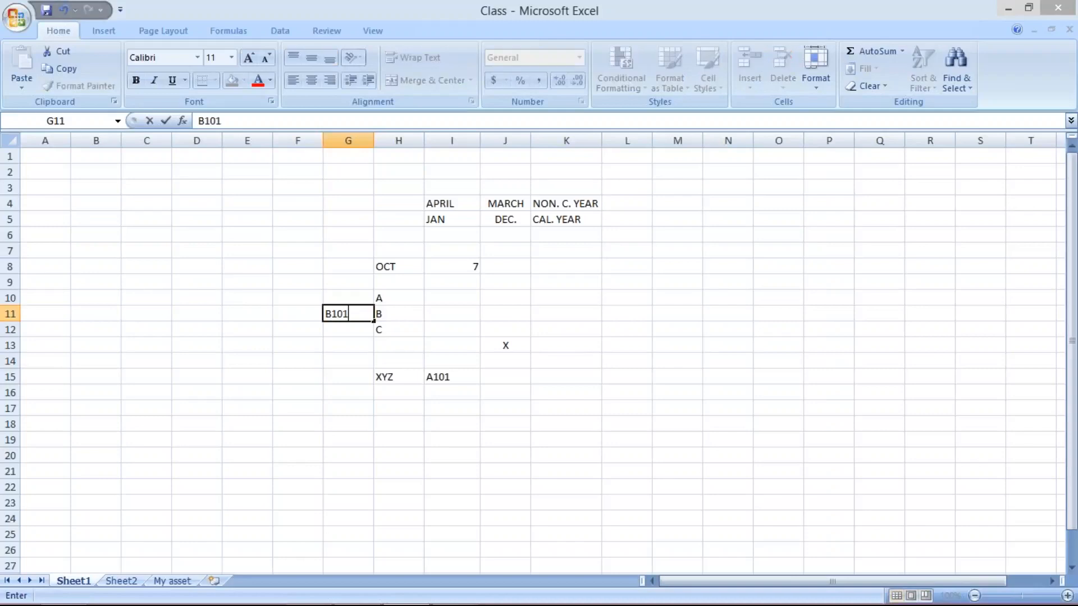
key("Return")
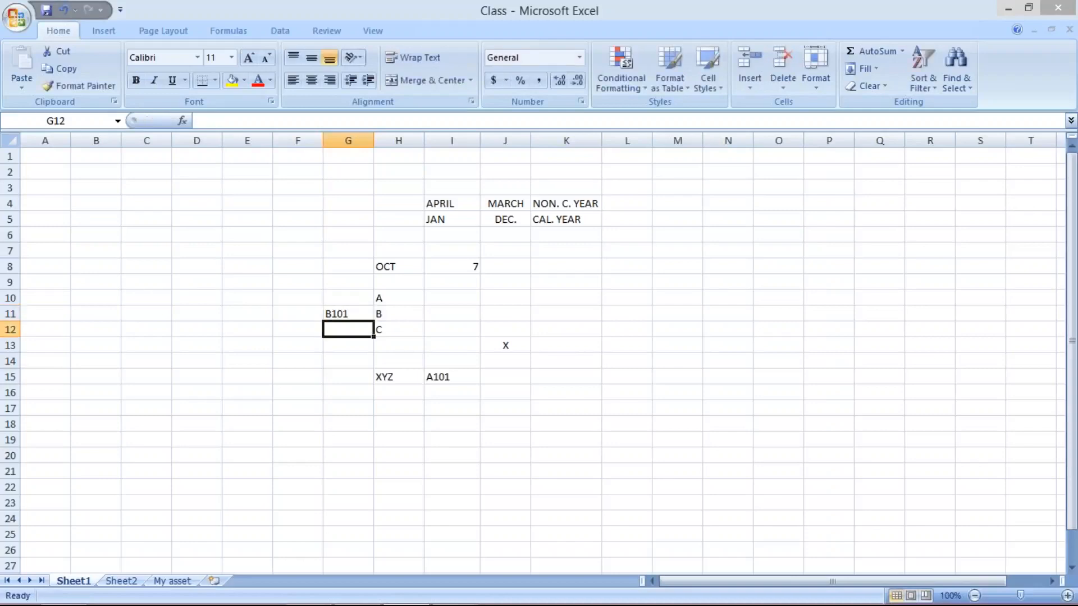
type("C101")
key("Return")
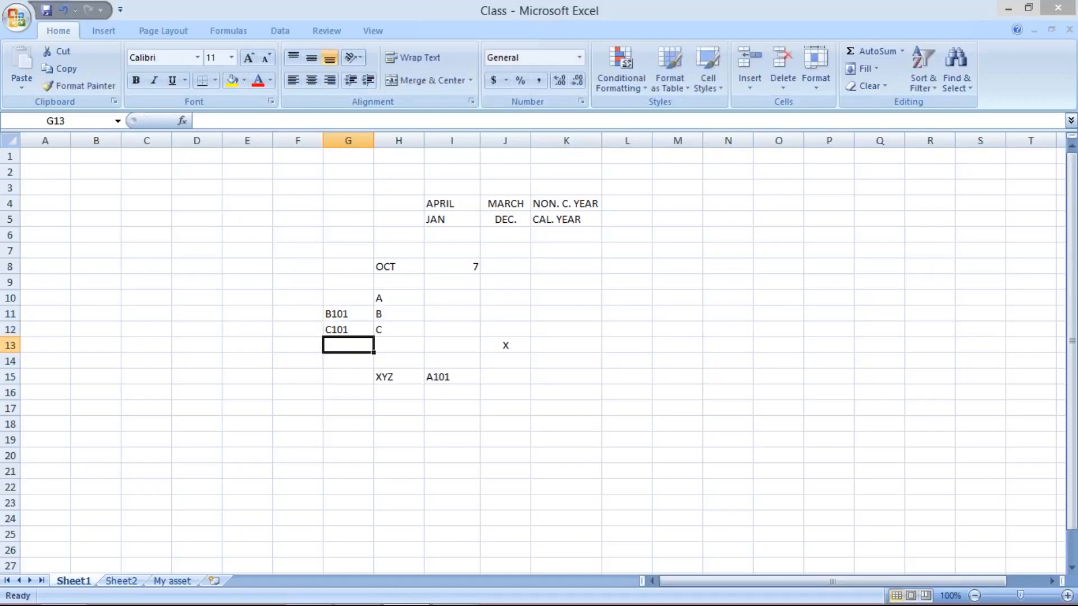
- Review the group and account entries in the example worksheet
left_click(463, 383)
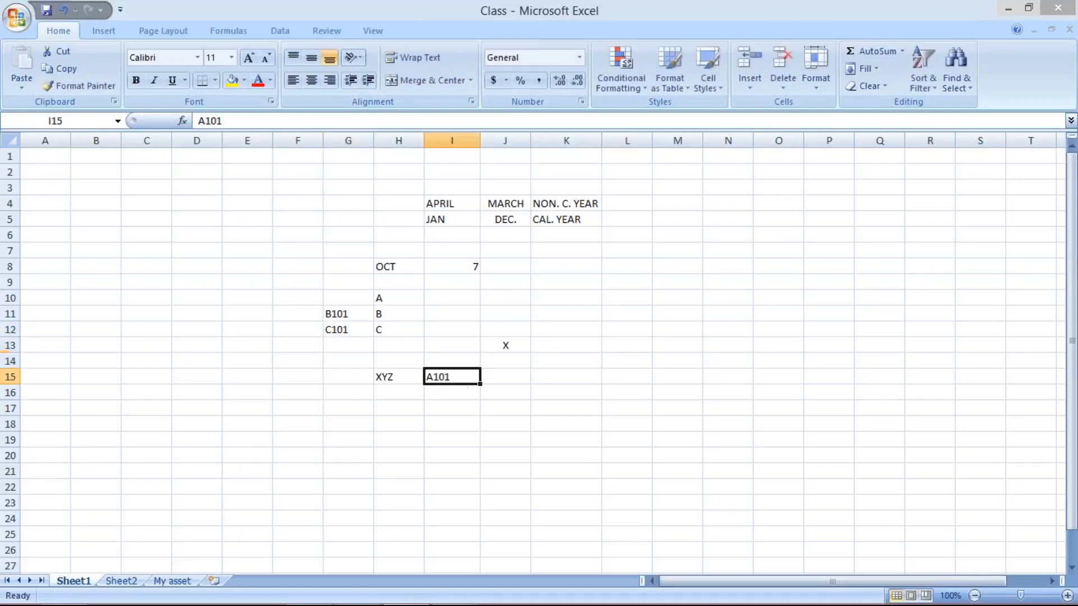
left_click(338, 313)
left_click(341, 332)
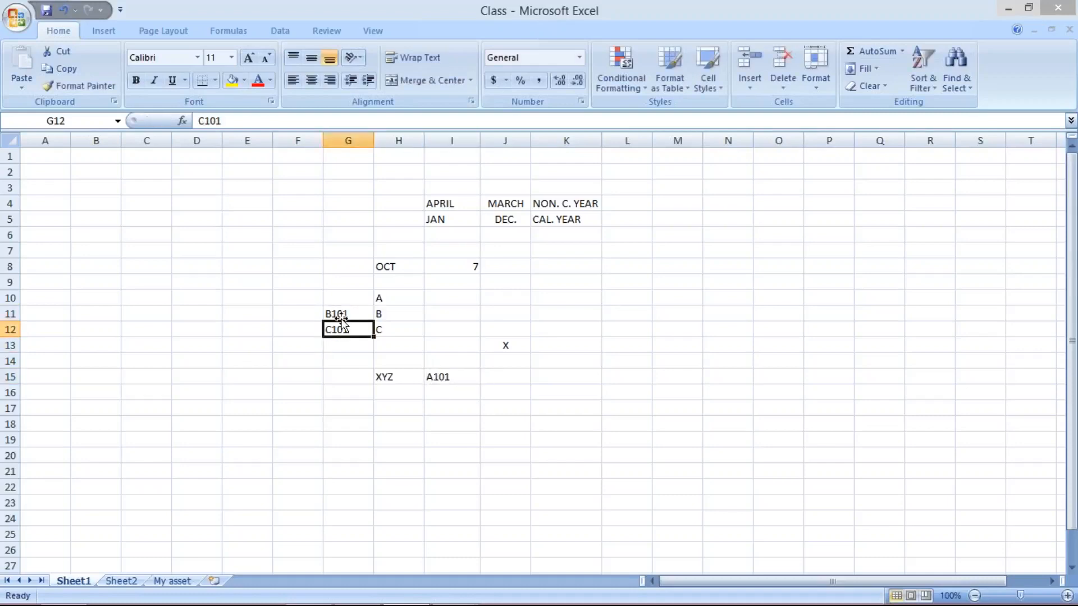
left_click(341, 315)
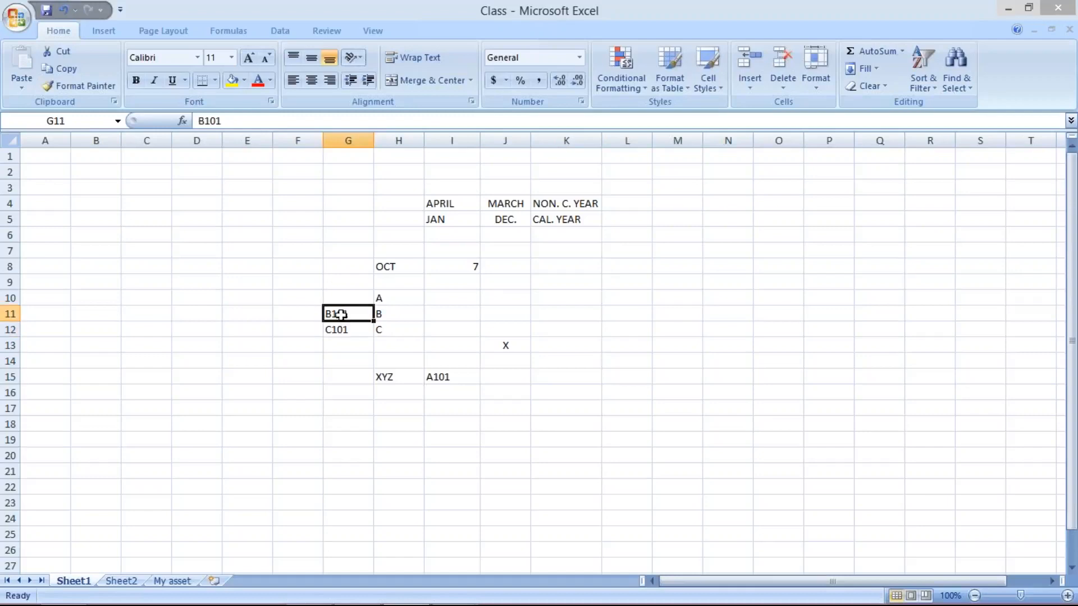
left_click(405, 380)
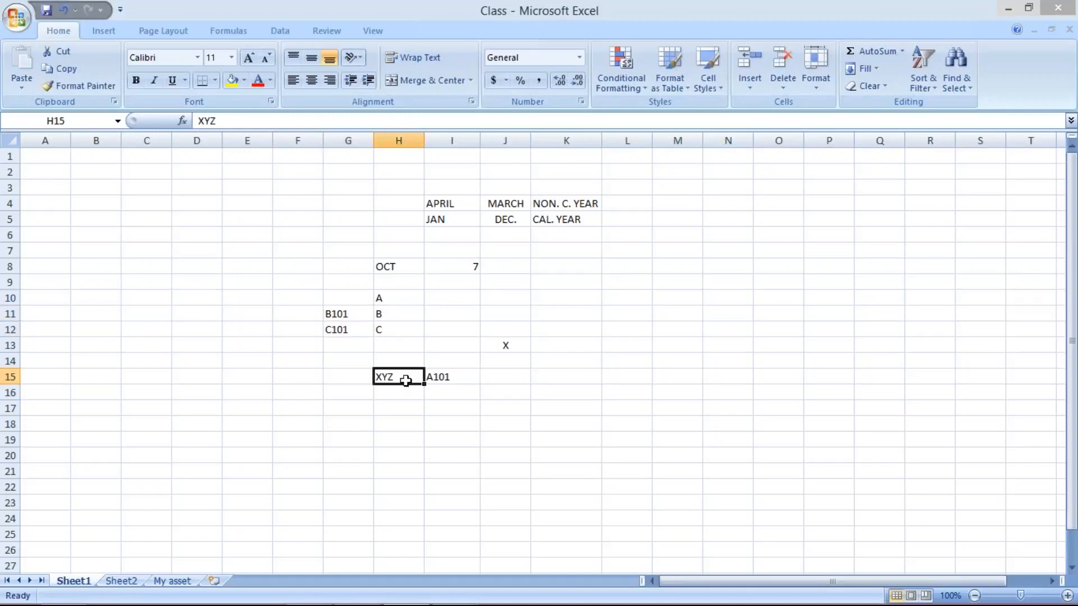
left_click(339, 313)
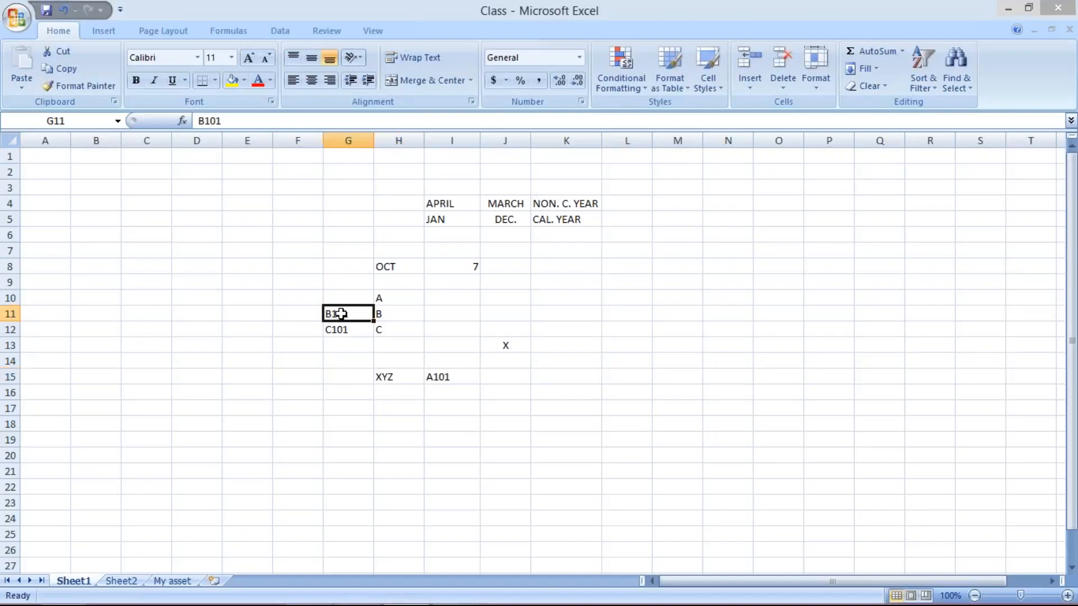
left_click(342, 329)
left_click(399, 378)
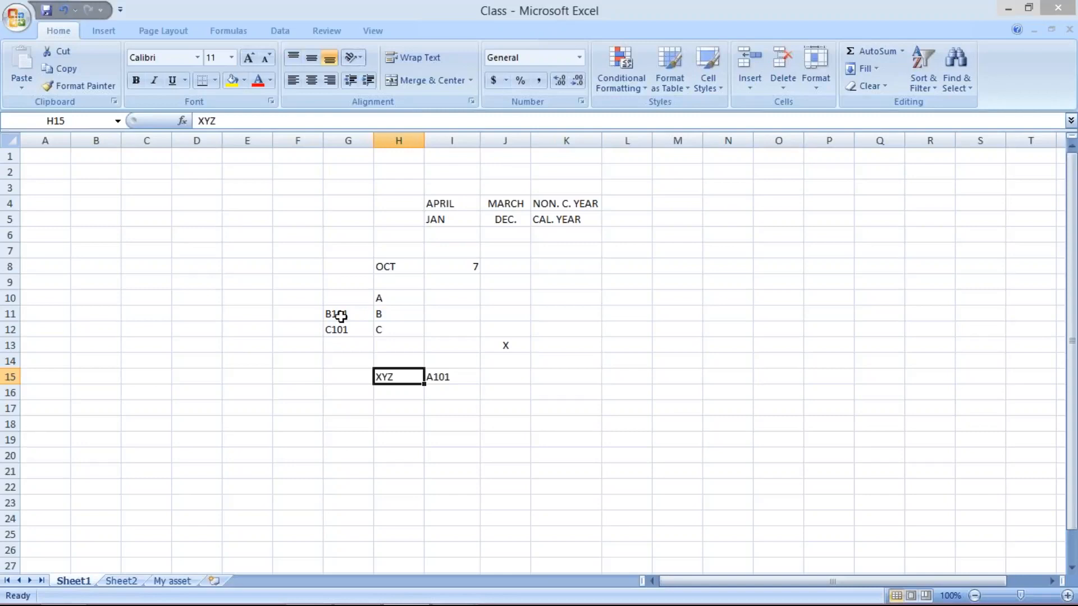
left_click(437, 379)
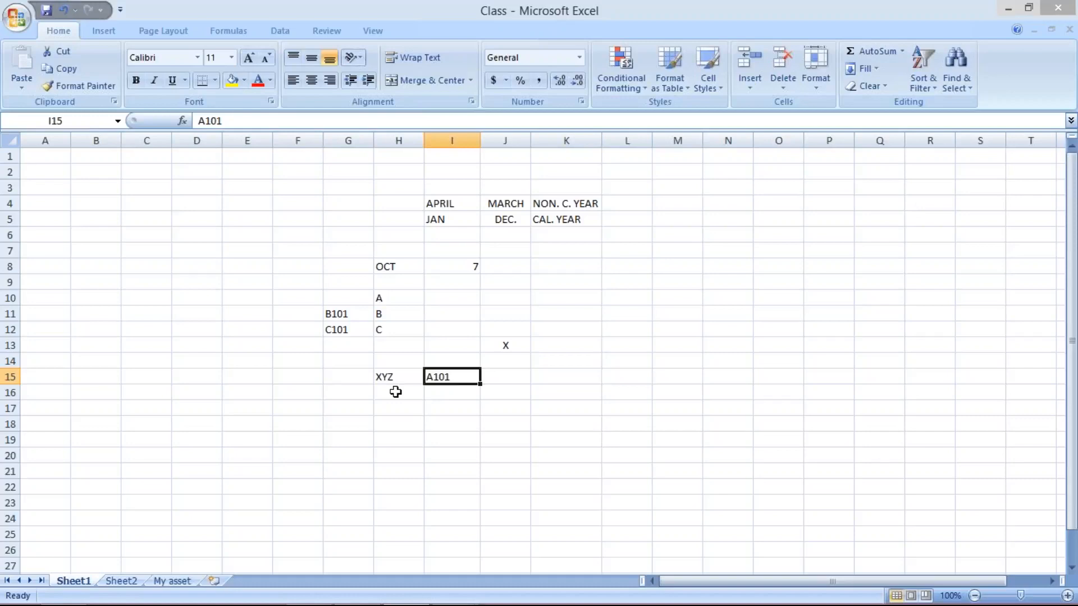
- Fill XYZ down into the two cells below and enter B101 and C101 beside them
left_click_drag(391, 380, 390, 407)
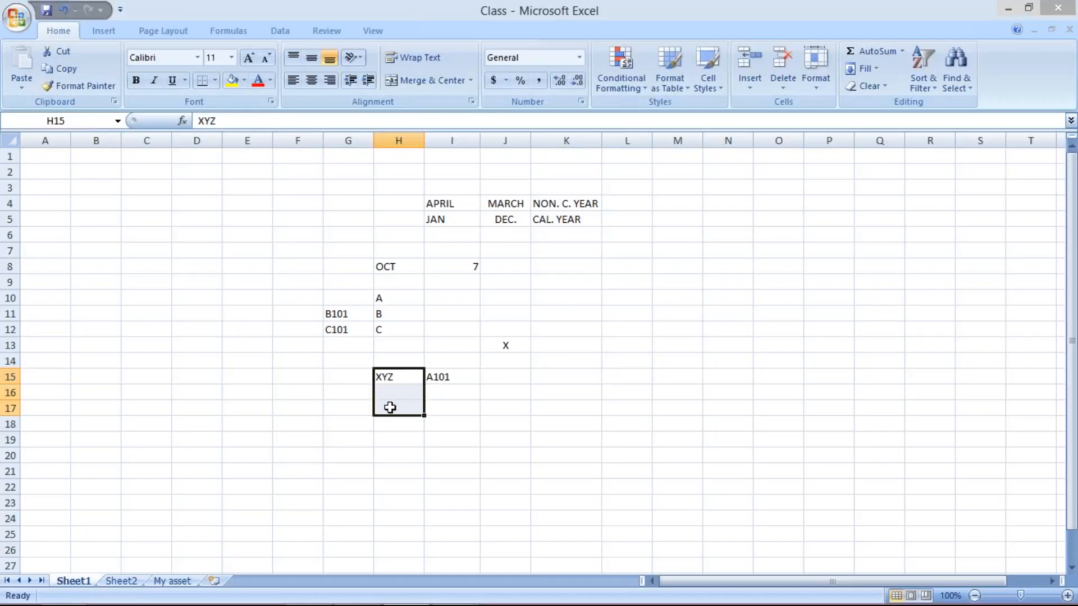
key("ctrl+d")
left_click(454, 395)
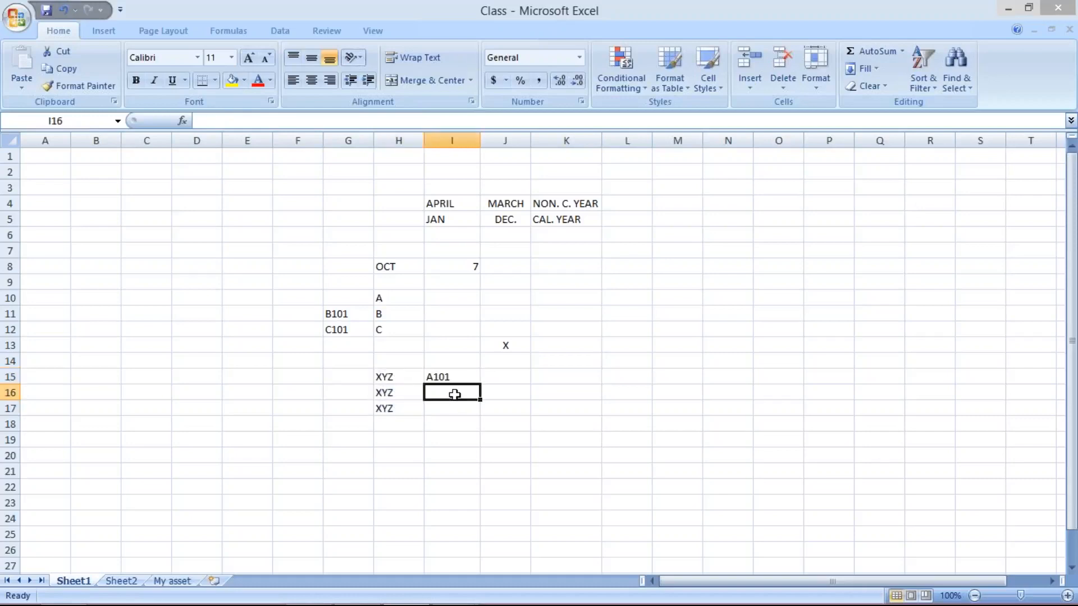
type("B")
type("101")
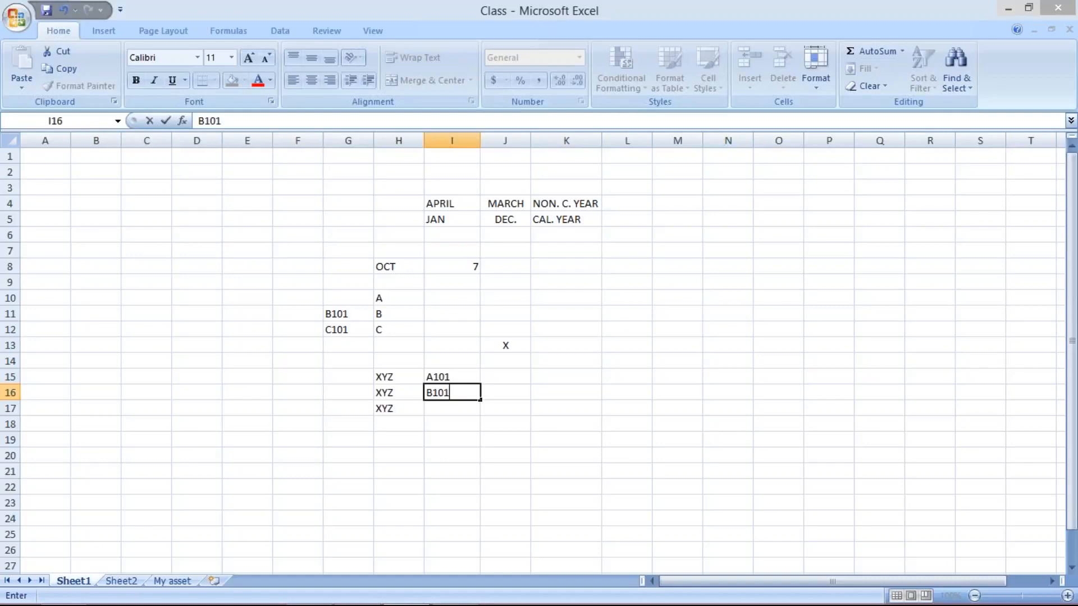
key("Return")
type("C101")
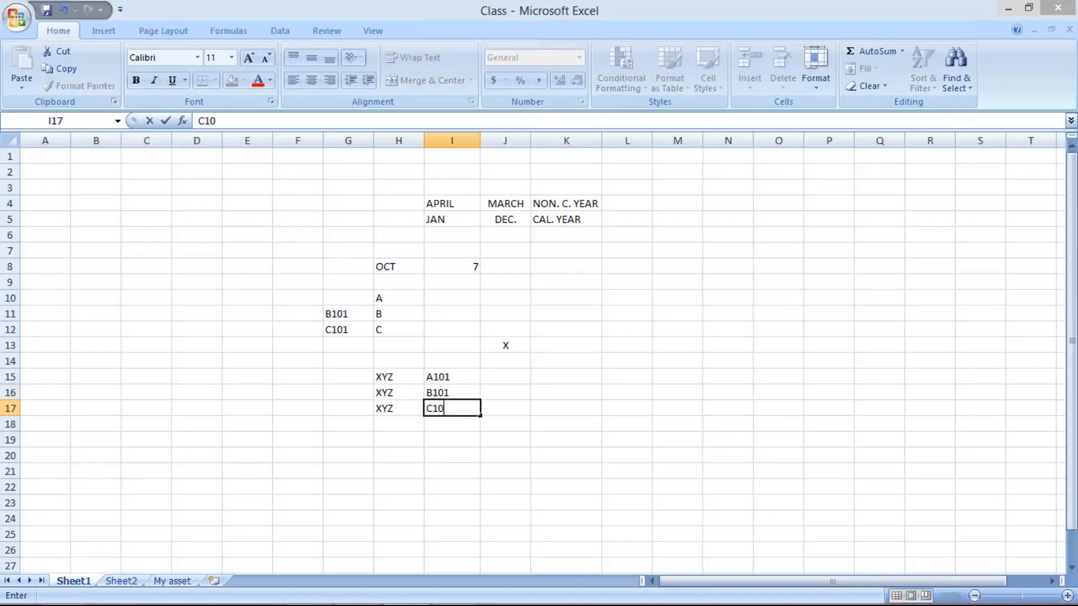
key("Return")
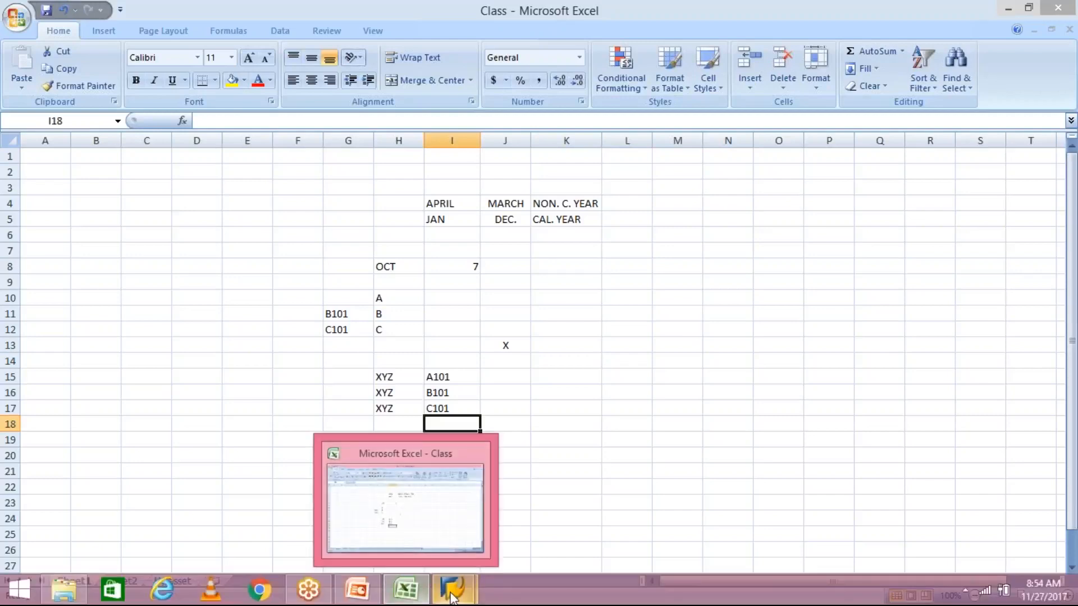
- Return to the posting period table and clear the TM10 authorization group and second-interval end year
mouse_move(452, 596)
left_click(555, 514)
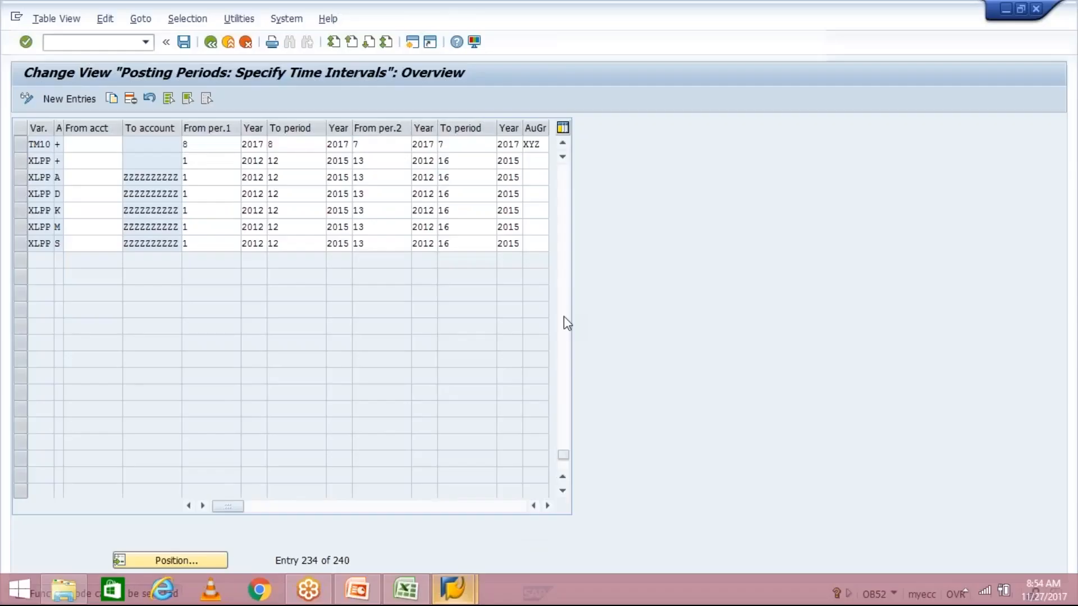
double_click(537, 145)
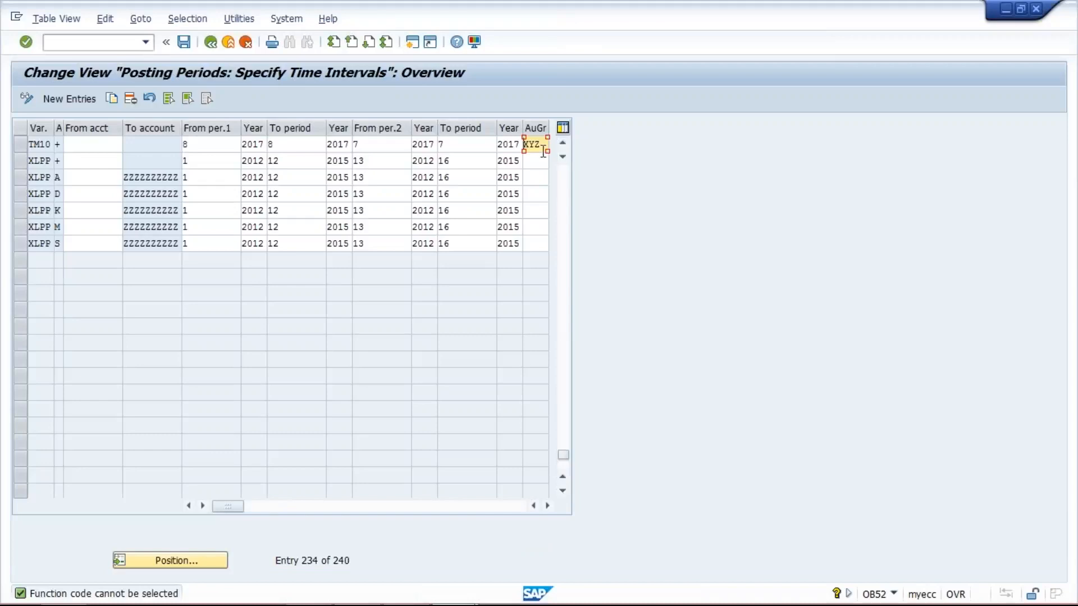
key("Delete")
key("Delete")
key("Delete")
key("shift+Tab")
key("BackSpace")
key("BackSpace")
key("BackSpace")
key("BackSpace")
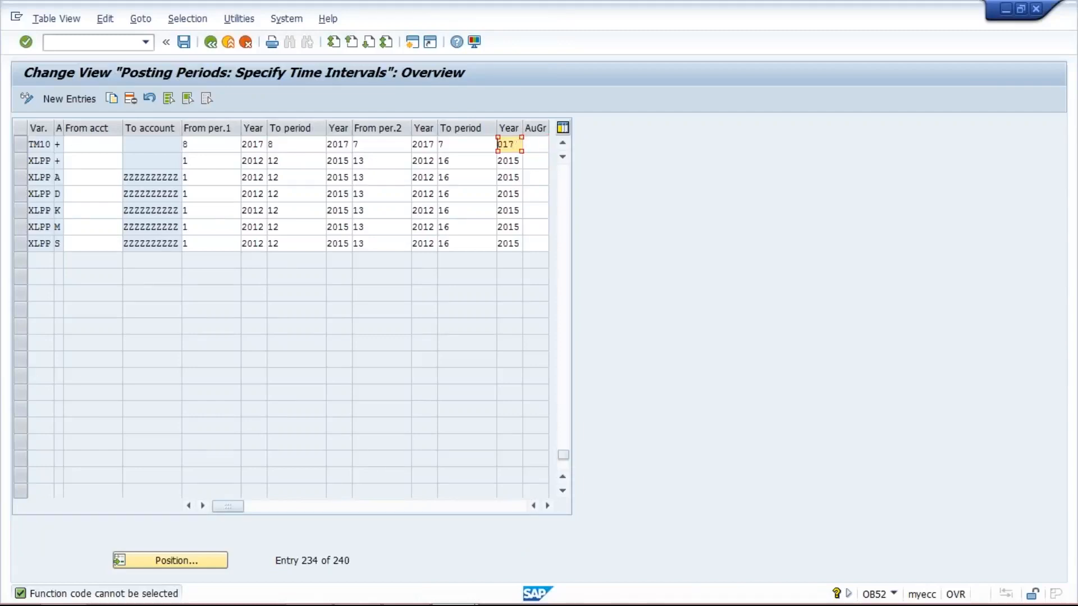
- Clear the remaining TM10 second-interval periods and year
key("shift+Tab")
key("BackSpace")
key("shift+Tab")
key("Delete")
key("Delete")
key("shift+Tab")
key("Delete")
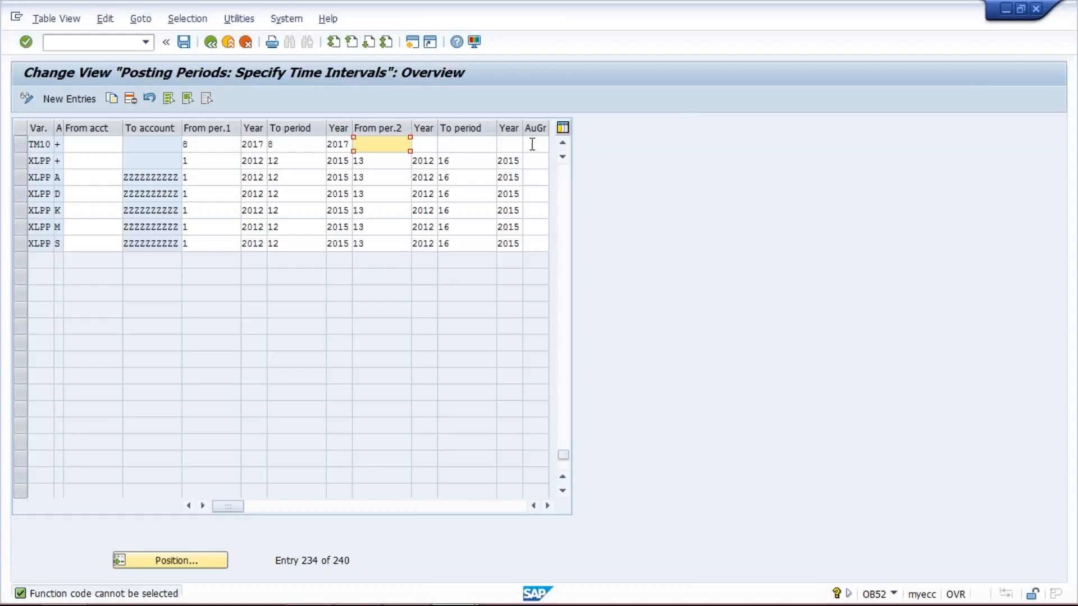
left_click(532, 144)
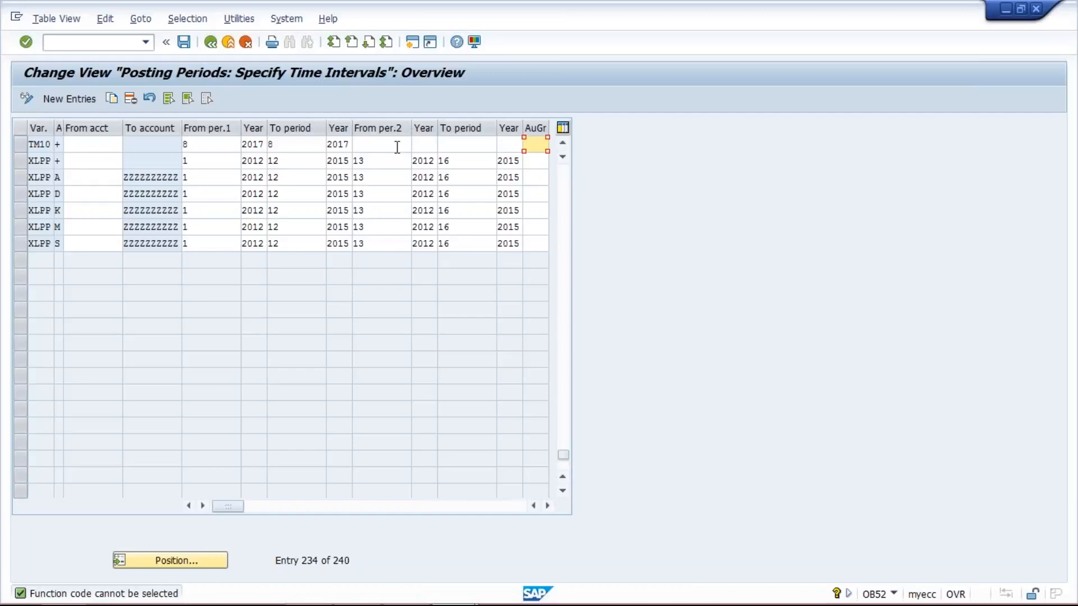
- Set the TM10 first interval's start period to 7
left_click(211, 143)
key("BackSpace")
type("7")
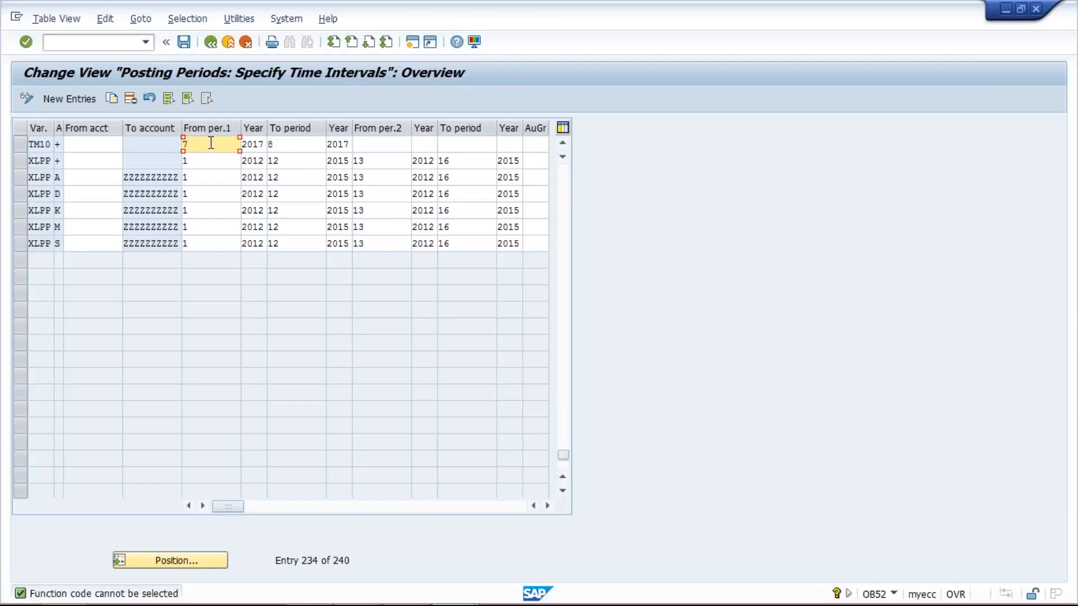
left_click(297, 147)
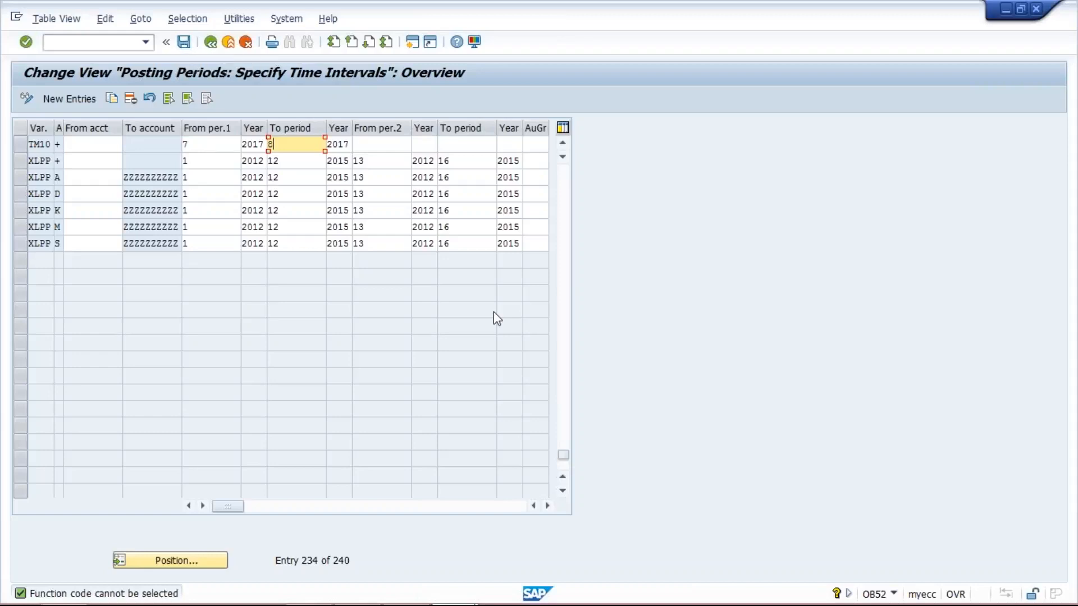
mouse_move(679, 605)
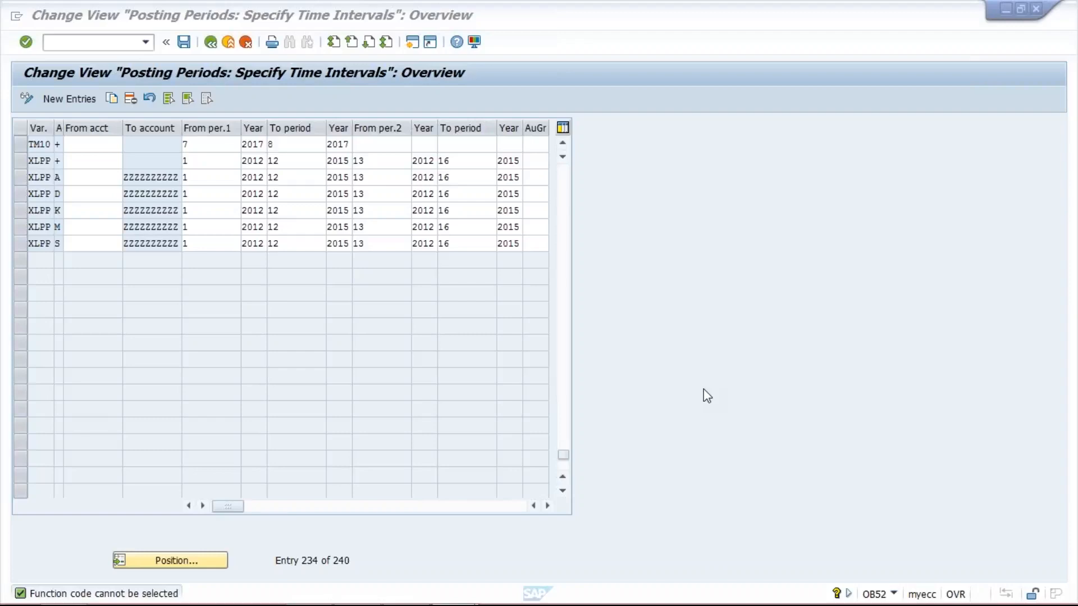
- Set the TM10 first interval from period 9 to period 9
left_click(219, 151)
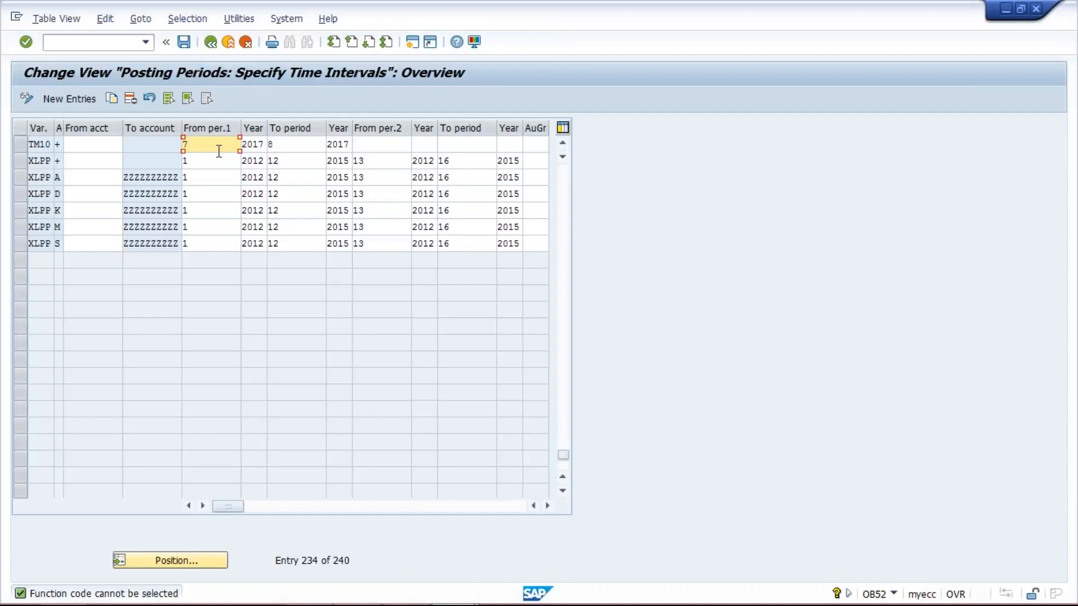
key("BackSpace")
type("9")
key("Tab")
key("Tab")
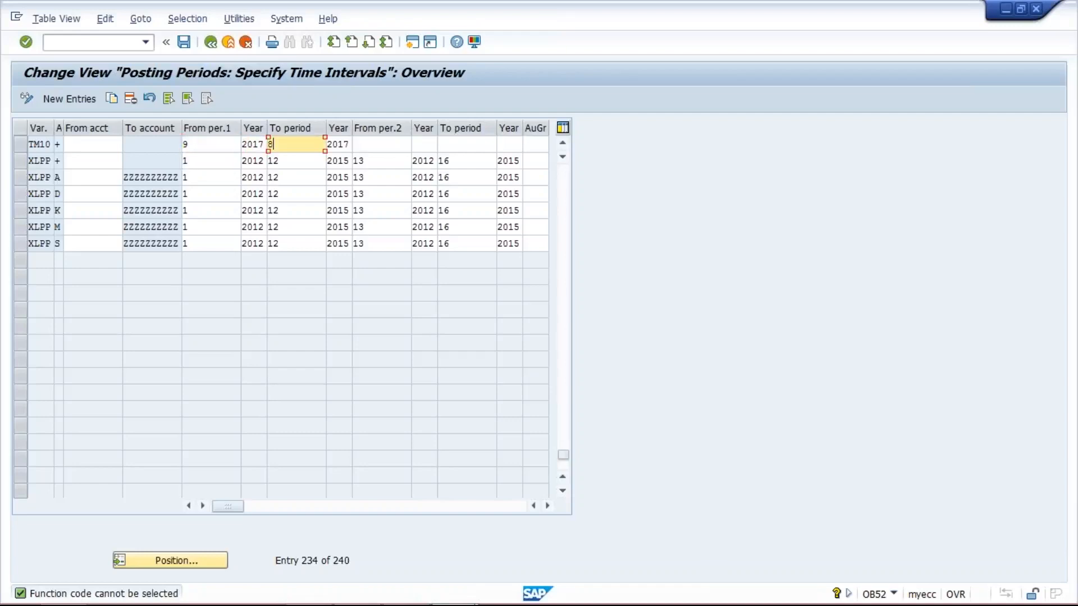
key("BackSpace")
type("9")
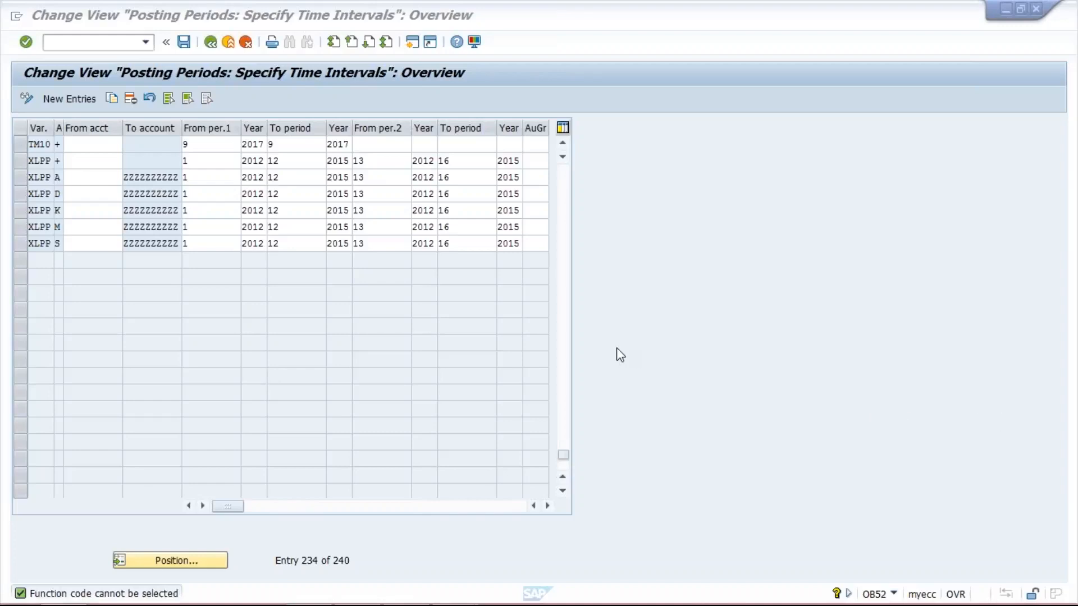
- Change the TM10 first interval's start period to 8
left_click(212, 144)
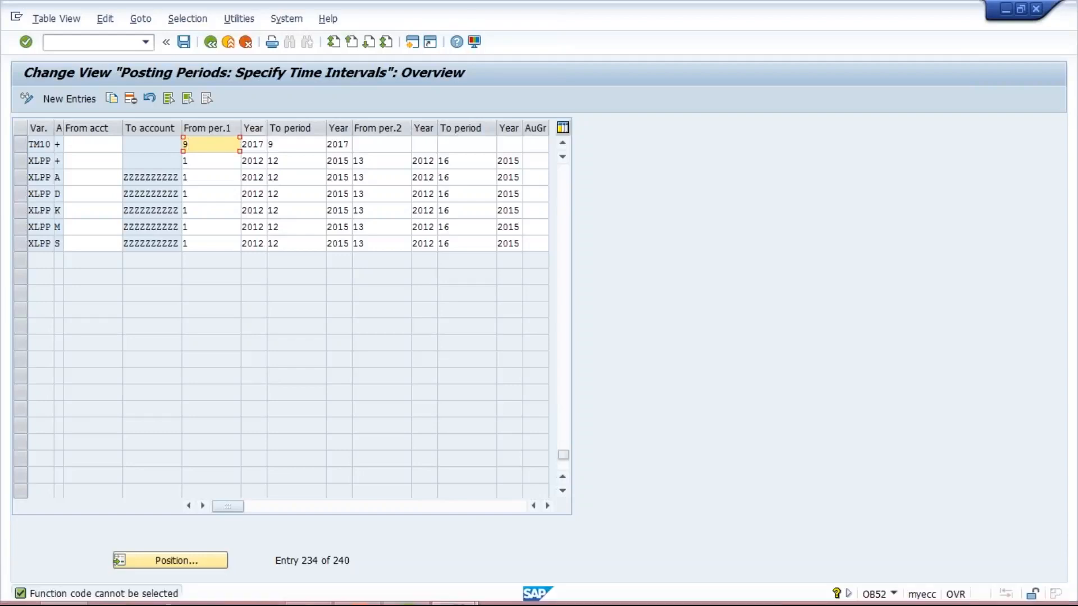
type("8")
key("Tab")
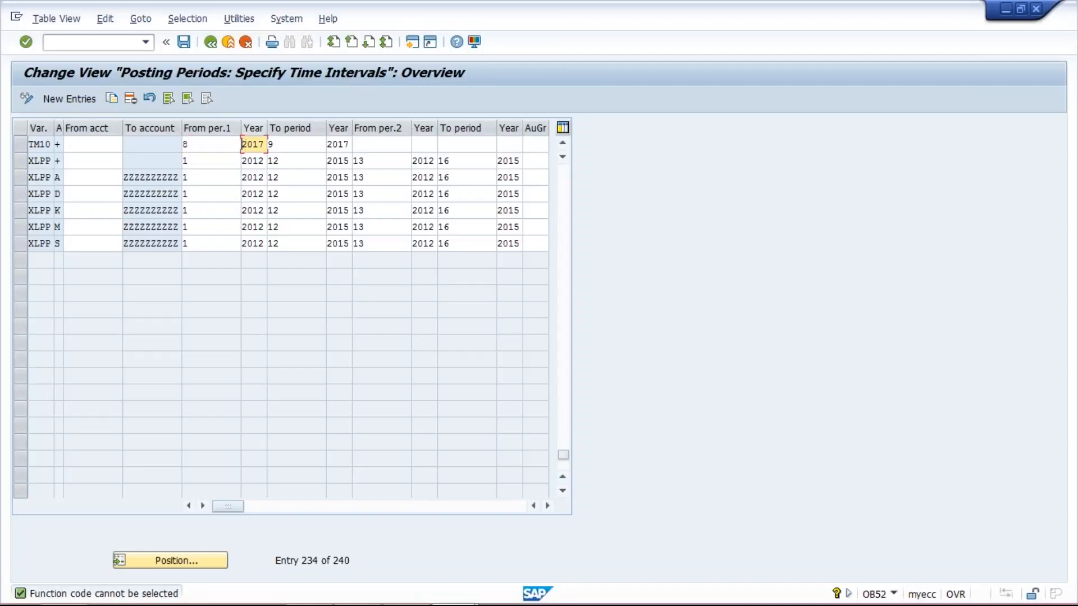
- Set the TM10 first interval's end period to 8
key("Tab")
key("Delete")
type("8")
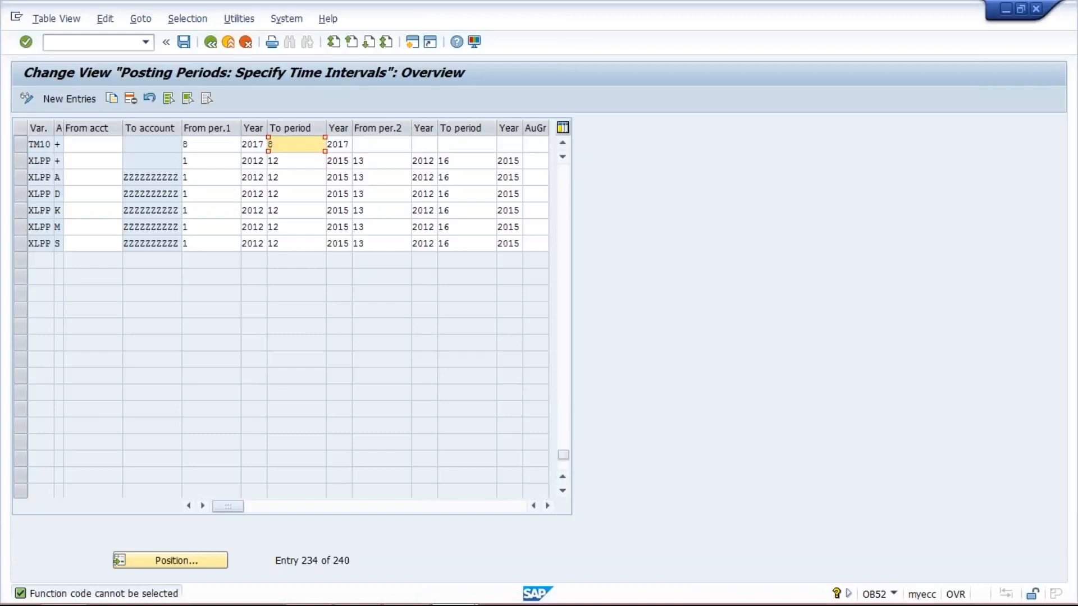
left_click(200, 144)
left_click(302, 145)
left_click(219, 147)
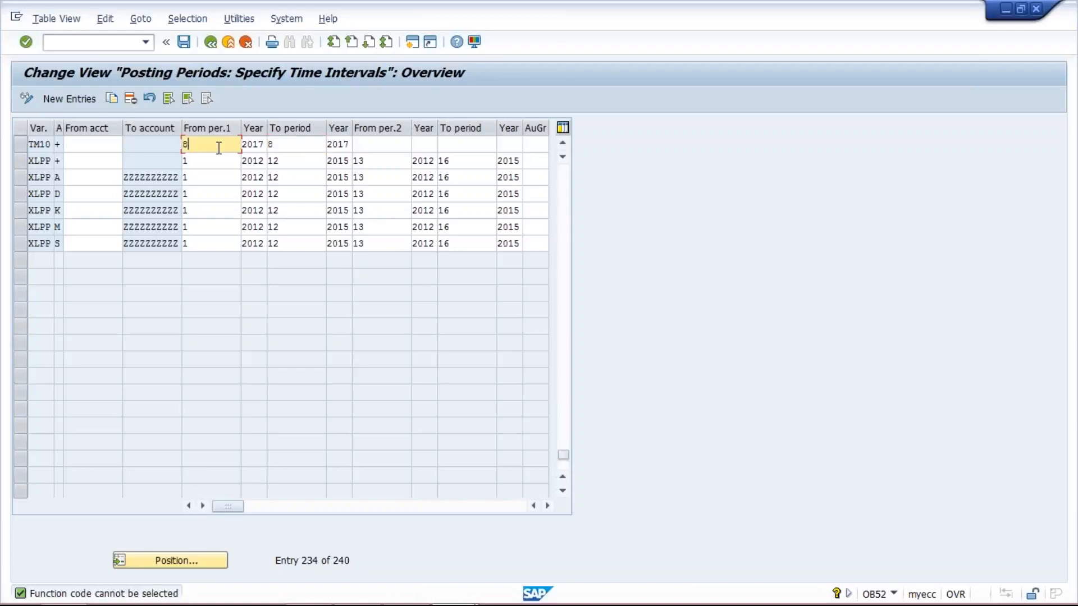
left_click(297, 148)
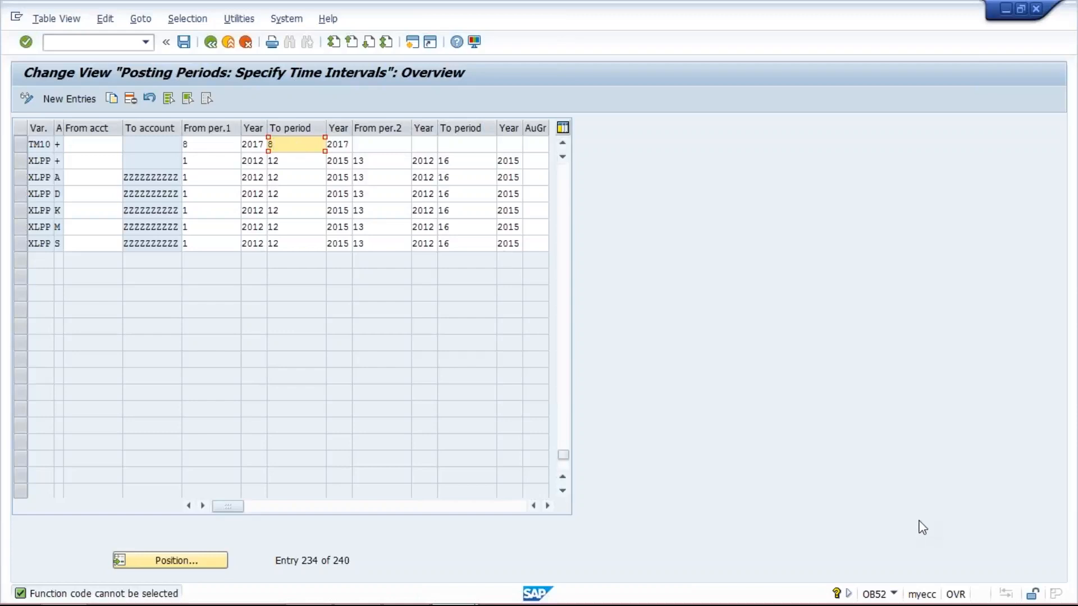
- Set the TM10 first interval from period 1 of 2017 to period 12 of 2018
key("alt+Tab")
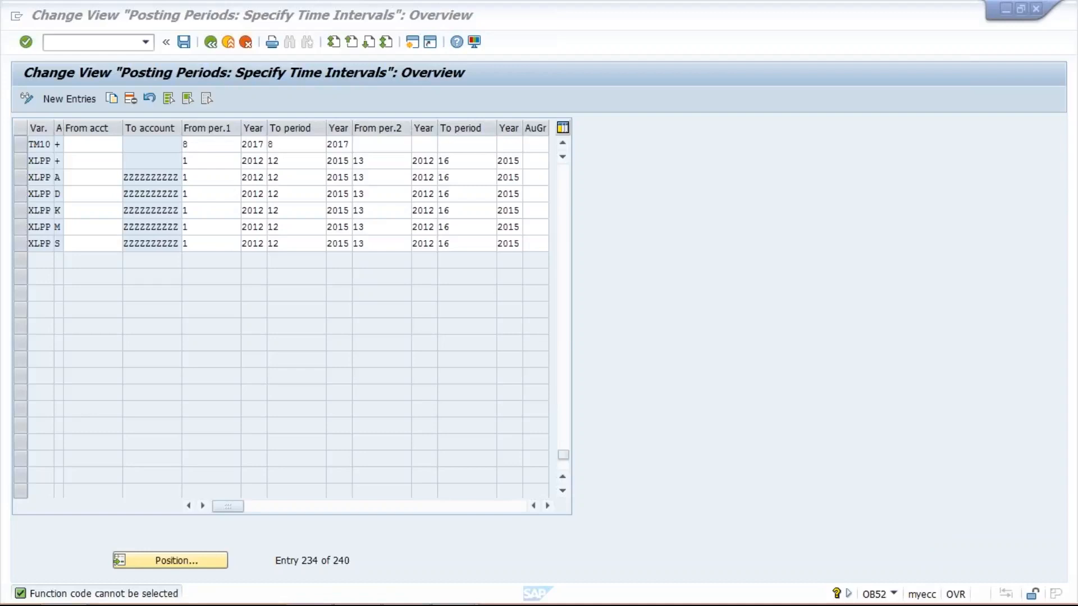
left_click(207, 141)
left_click(208, 141)
type("1")
key("Tab")
key("Tab")
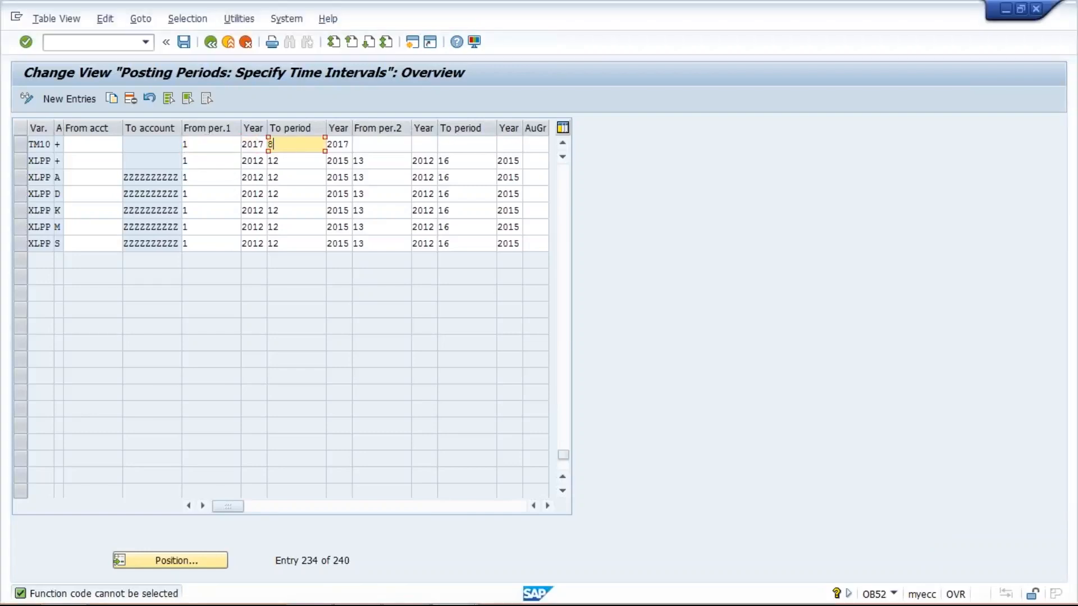
type("12")
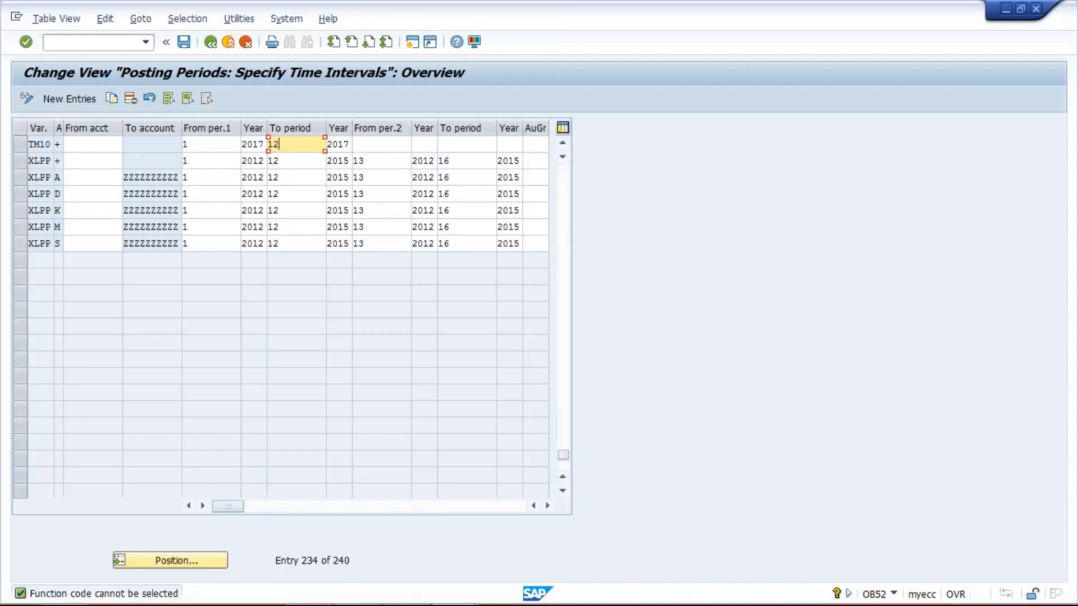
left_click(348, 144)
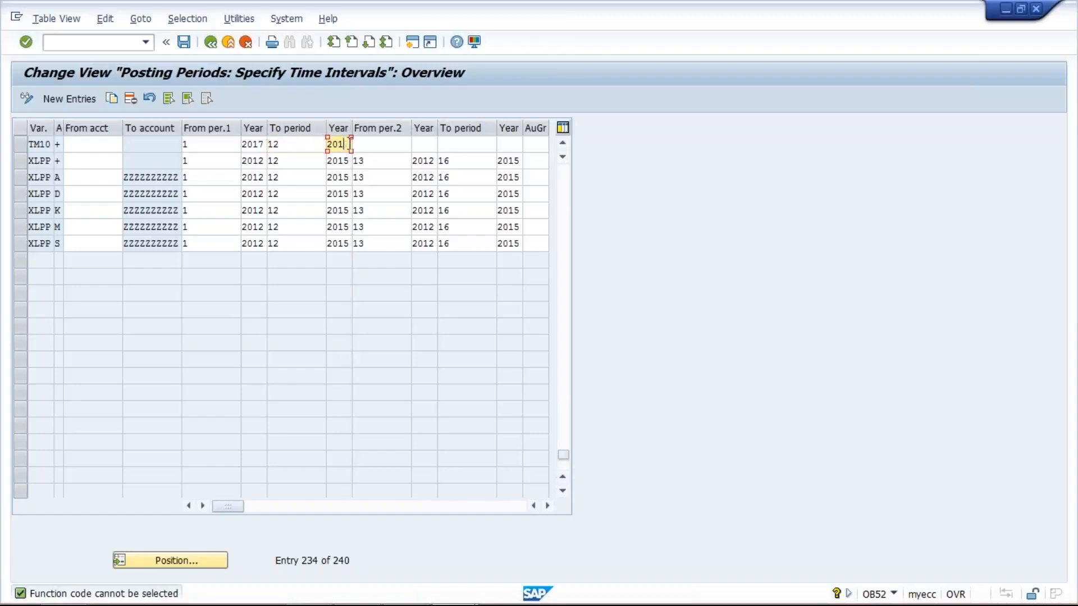
type("8")
left_click(214, 144)
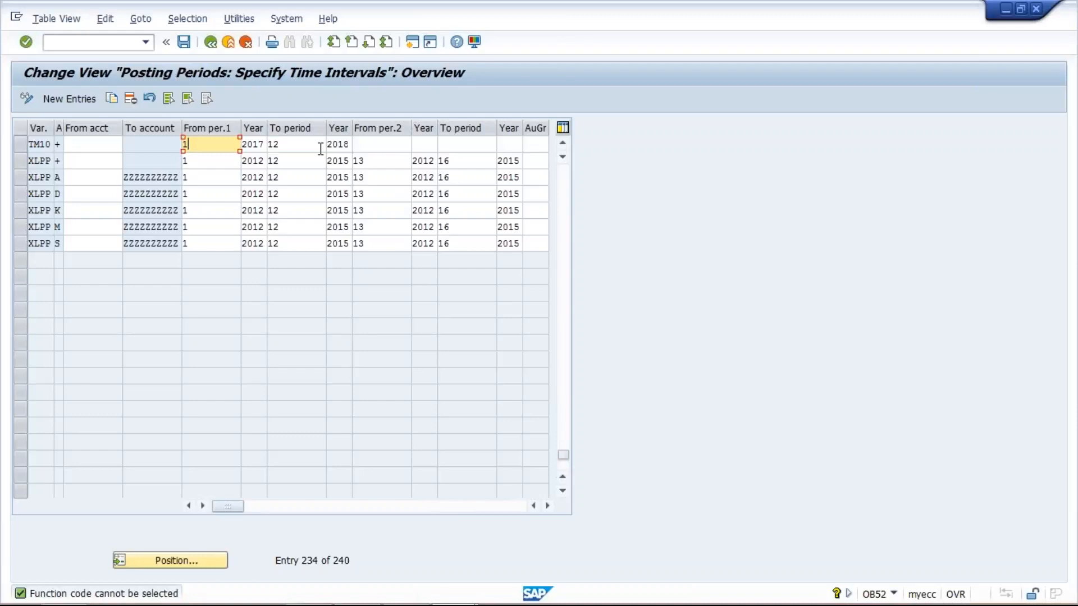
left_click(374, 144)
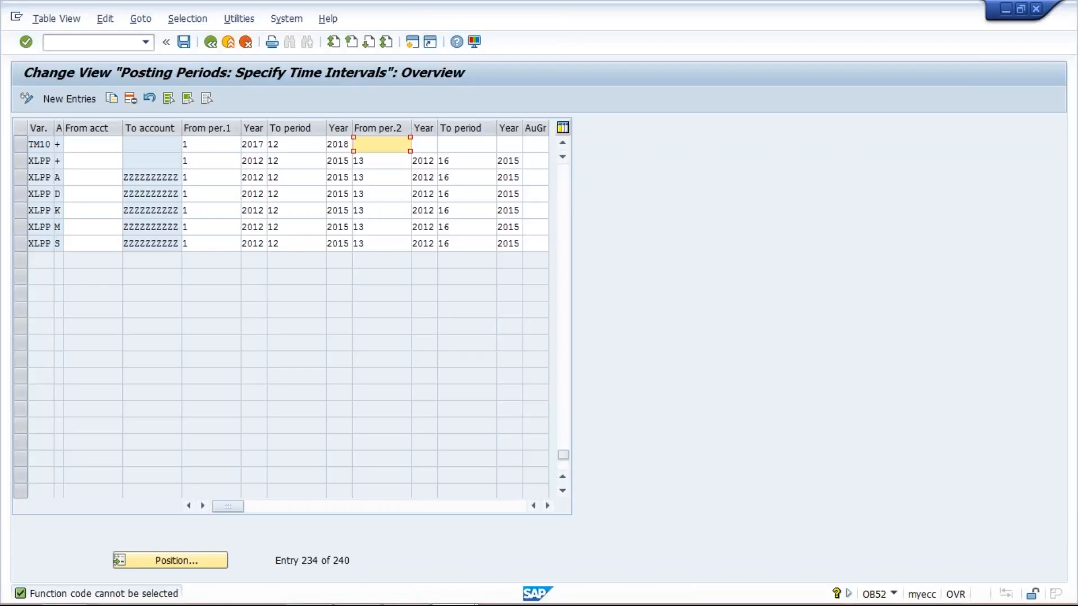
- Reset the TM10 first interval to run from period 8 to period 8 of 2017
left_click(216, 144)
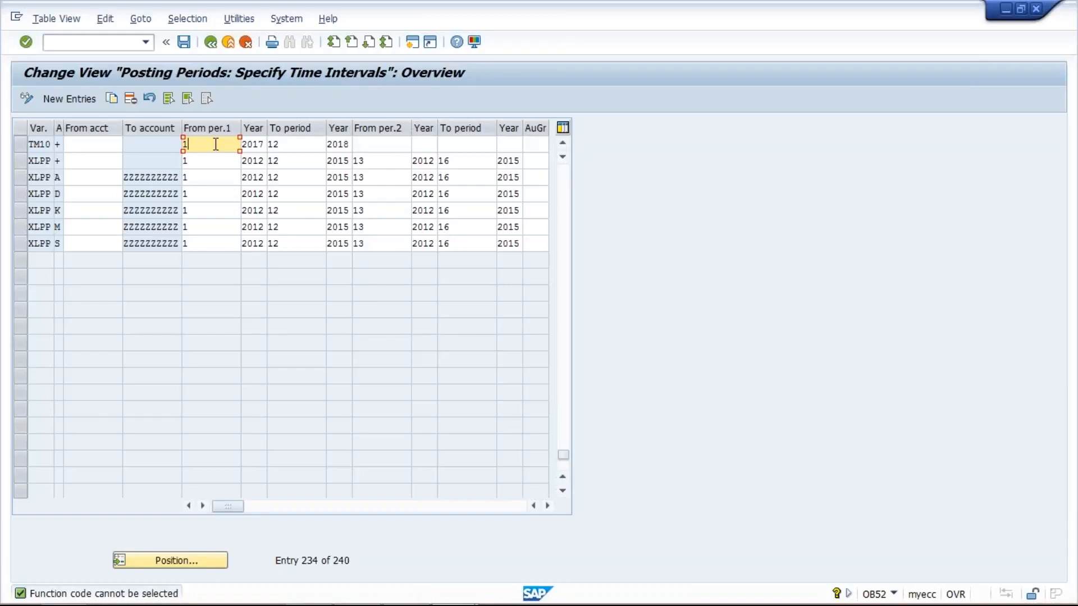
key("BackSpace")
type("8")
key("Tab")
key("Tab")
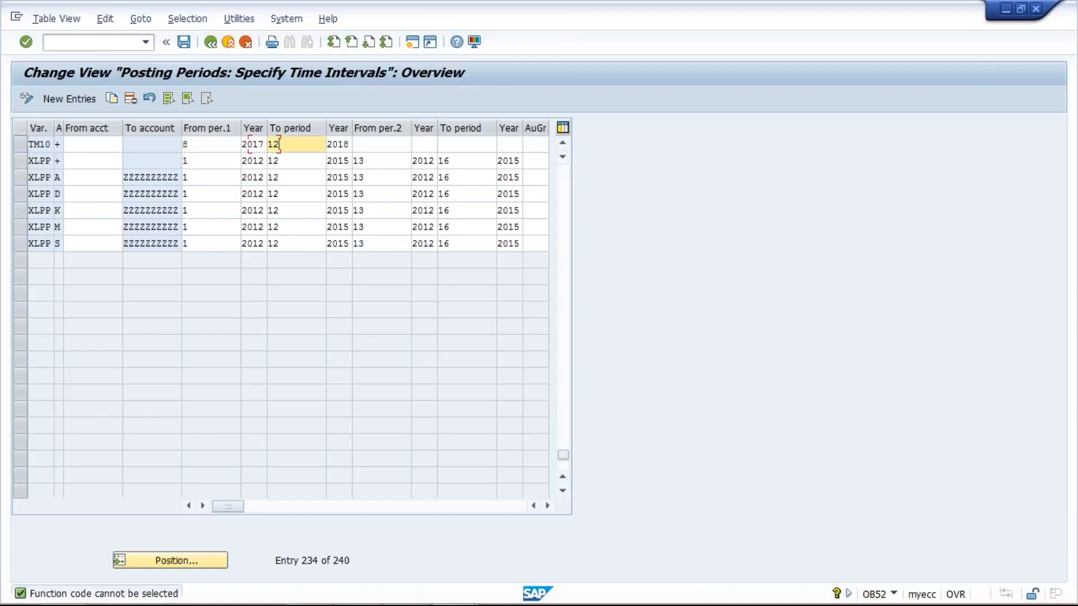
key("BackSpace")
key("BackSpace")
type("8")
key("Tab")
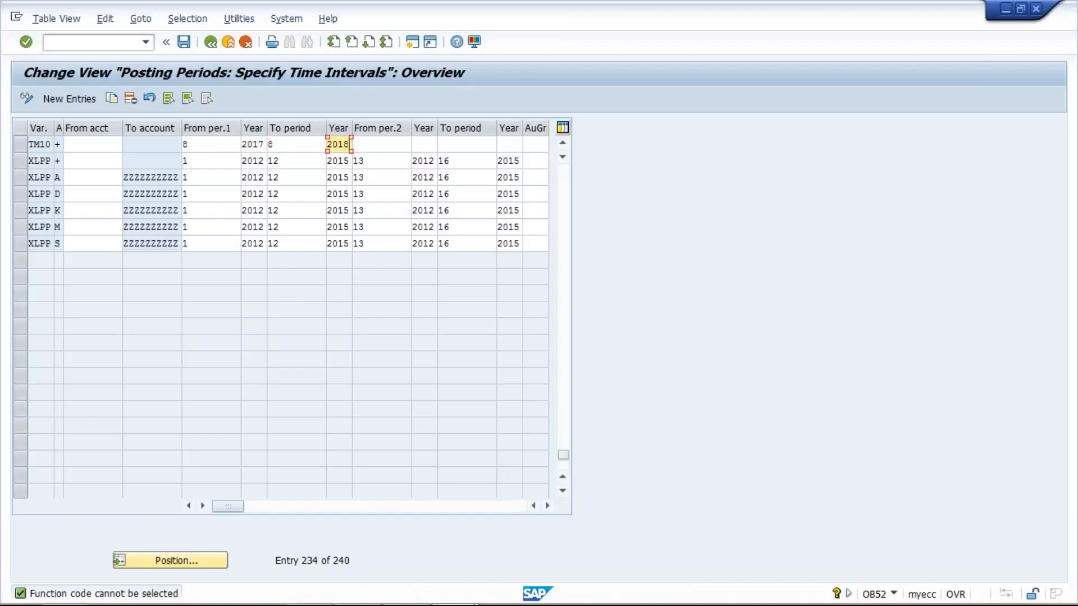
key("BackSpace")
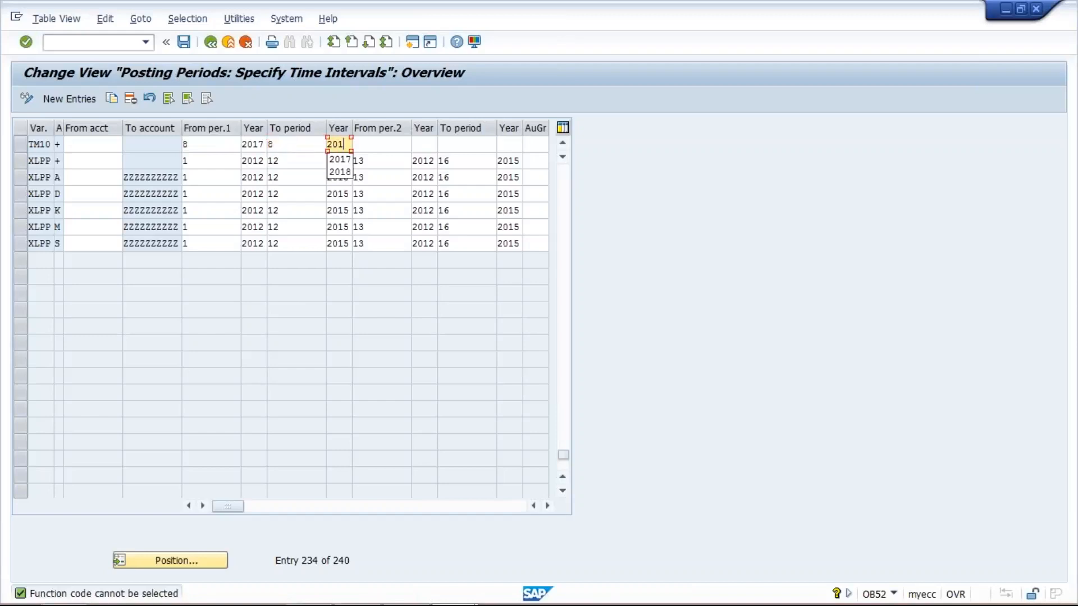
type("7")
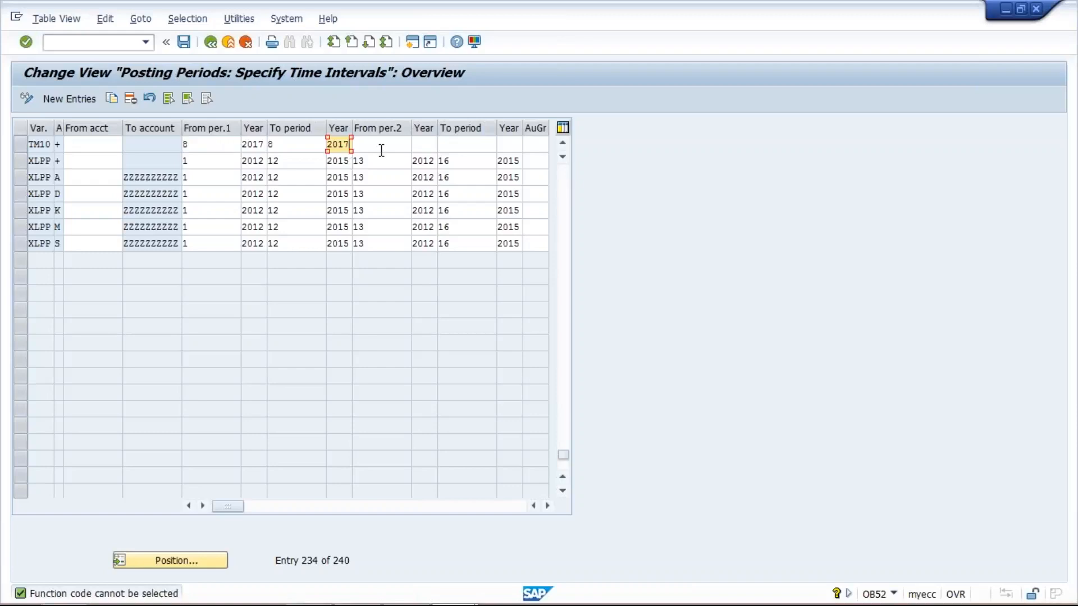